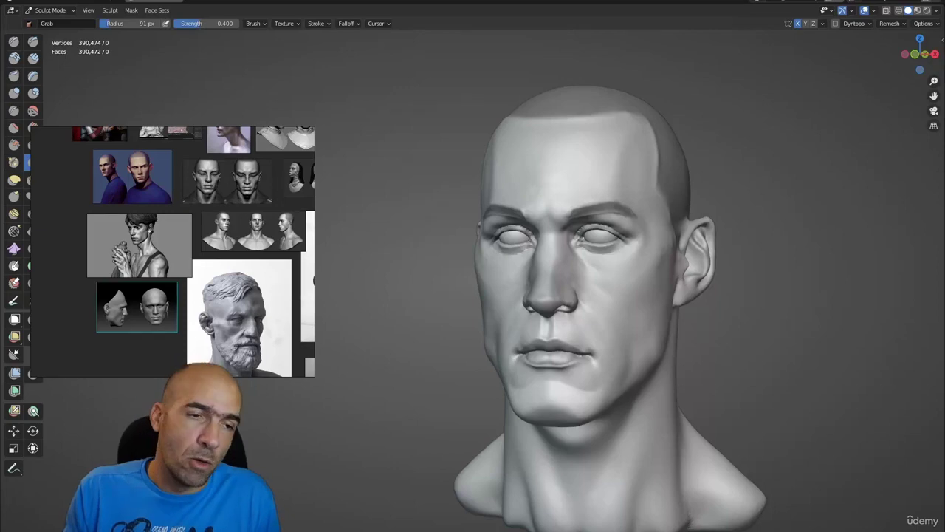
- Restore the side panels and select the eye spheres in the Outliner, cancelling a started rename
{"action": "key", "text": "ctrl+space"}
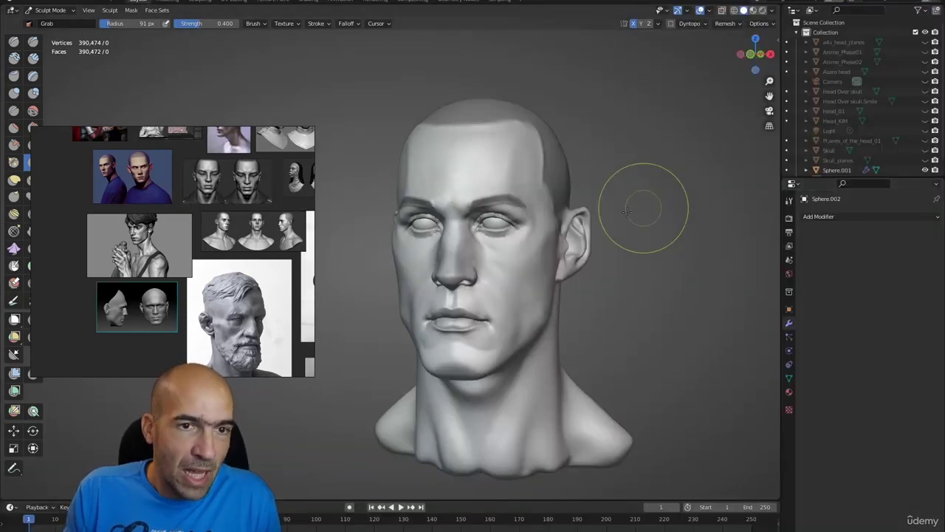
{"action": "scroll", "coordinate": [827, 156], "scroll_direction": "down", "scroll_amount": 1}
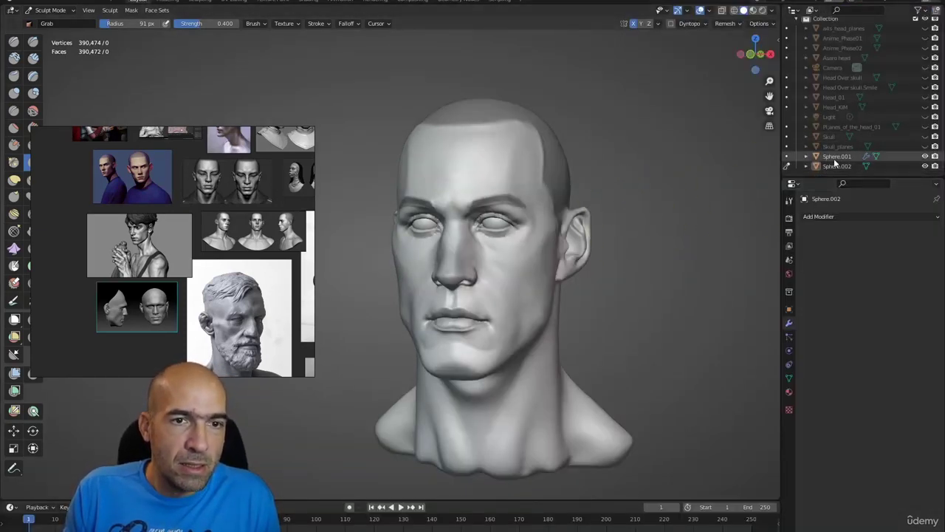
{"action": "left_click", "coordinate": [834, 157]}
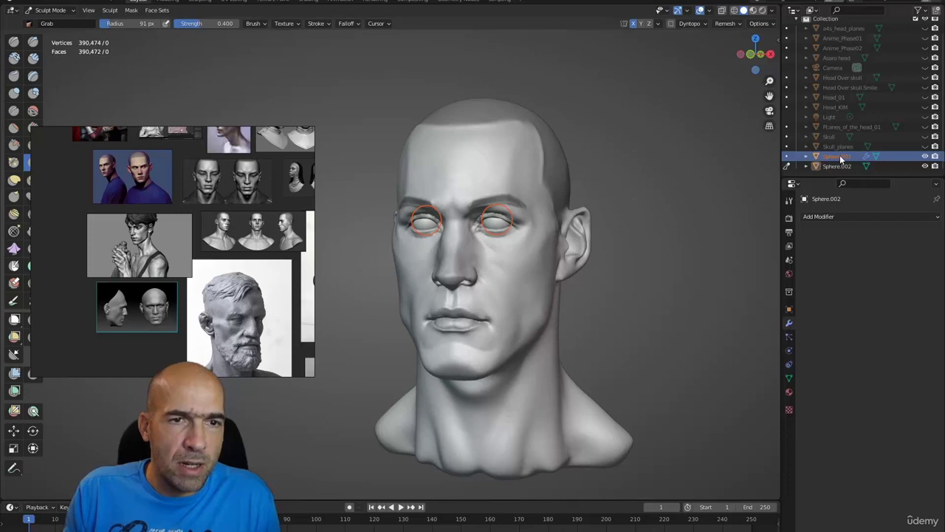
{"action": "double_click", "coordinate": [839, 157]}
{"action": "type", "text": "Eyes"}
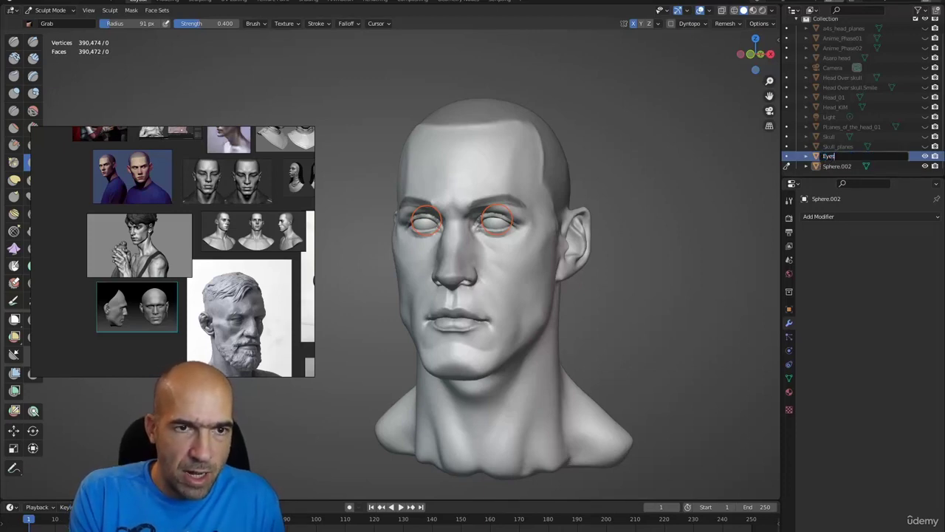
{"action": "key", "text": "Escape"}
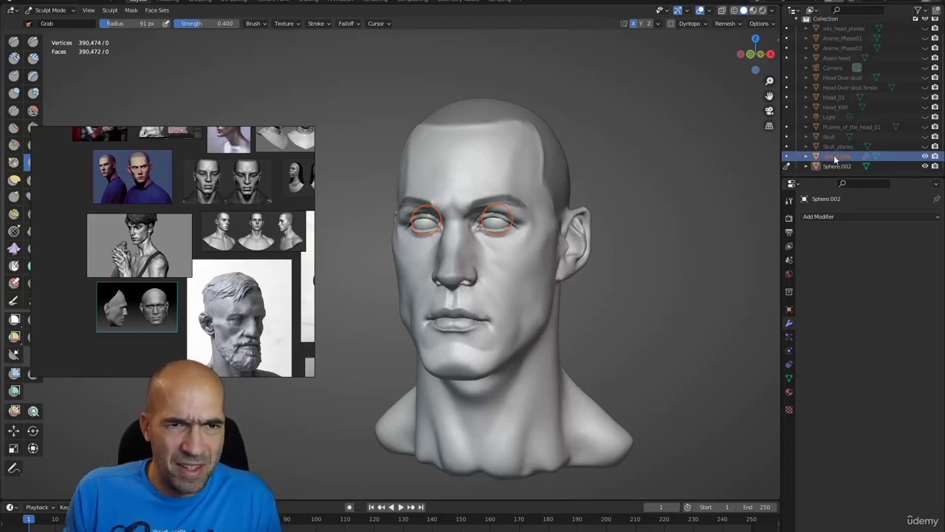
- In Object Mode, join the head mesh and eye spheres into one object with Ctrl+J
{"action": "key", "text": "ctrl+Tab"}
{"action": "left_click", "coordinate": [527, 167]}
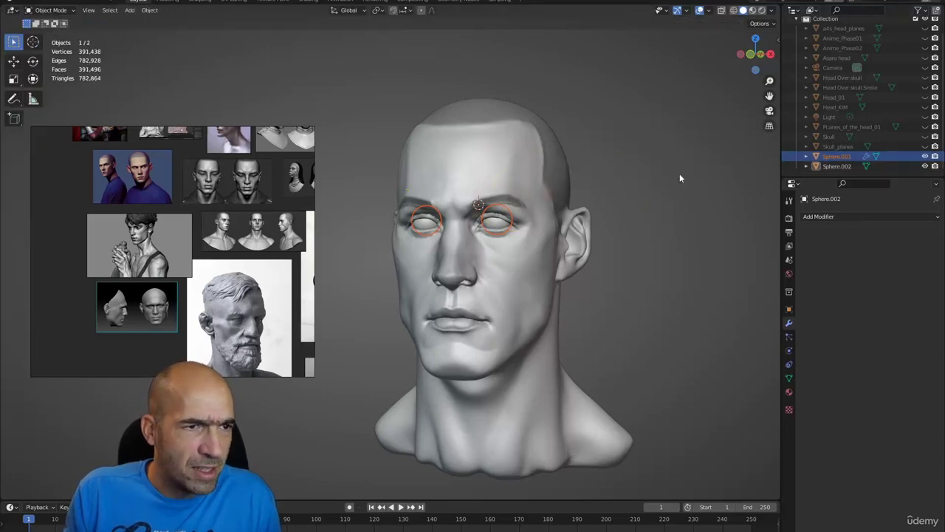
{"action": "left_click", "coordinate": [525, 238]}
{"action": "left_click", "coordinate": [498, 227], "text": "shift"}
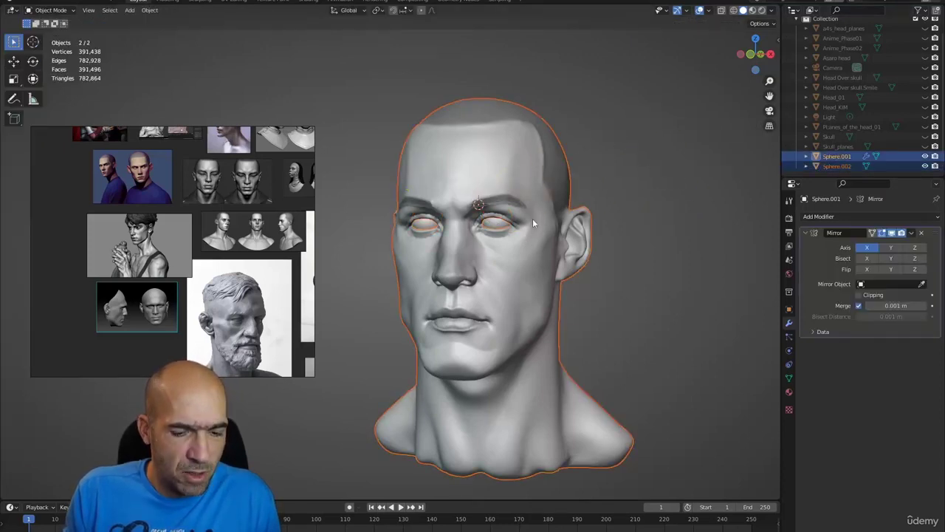
{"action": "key", "text": "ctrl+j"}
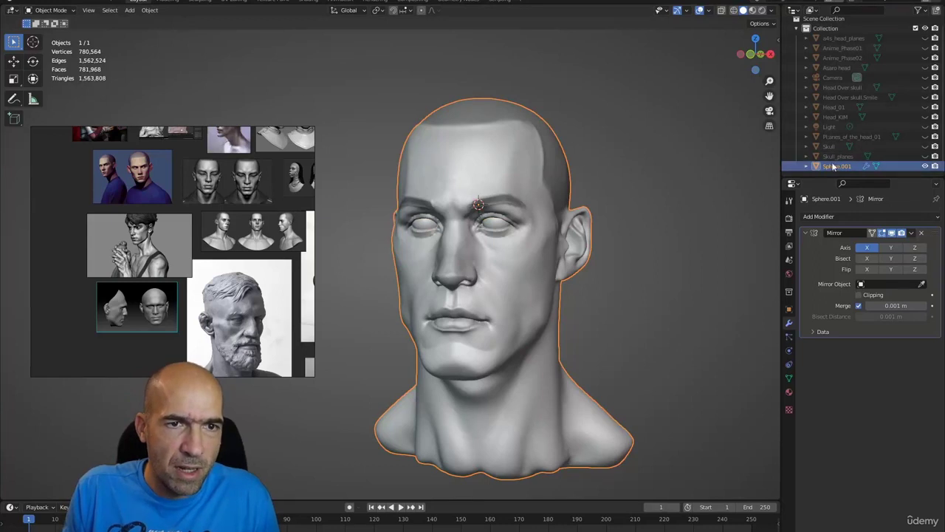
- Rename the combined head object after the artist, suffixed _01, and hide it from the viewport
{"action": "double_click", "coordinate": [833, 167]}
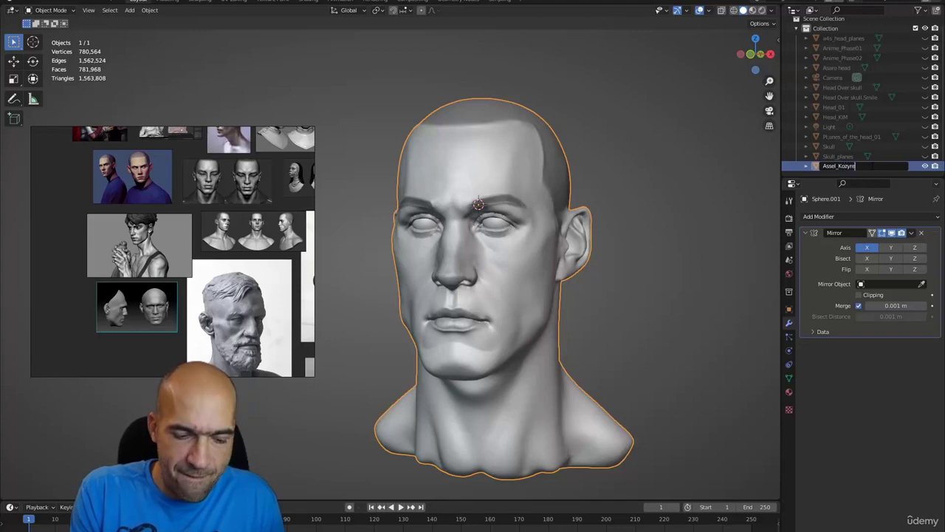
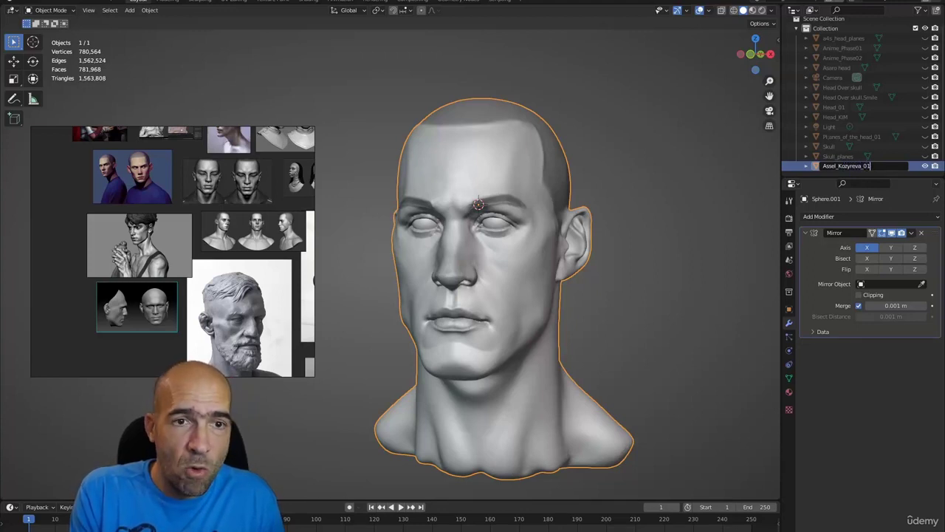
{"action": "key", "text": "Return"}
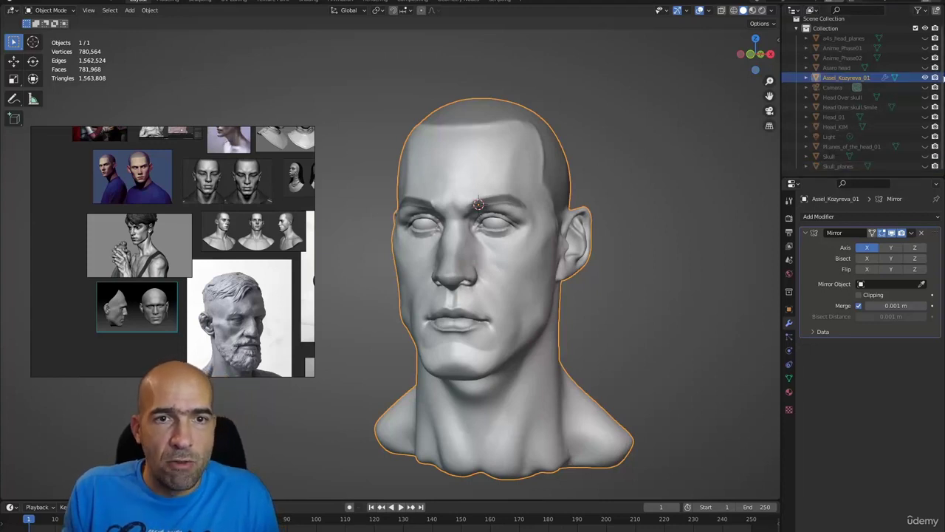
{"action": "left_click", "coordinate": [927, 78]}
- Add a new UV sphere to the scene from the Shift+A Mesh menu
{"action": "key", "text": "shift+a"}
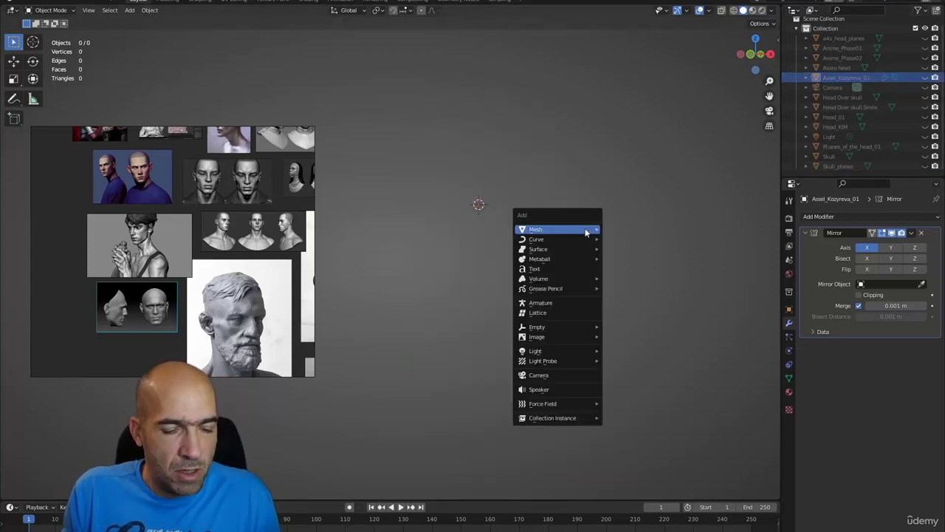
{"action": "mouse_move", "coordinate": [586, 233]}
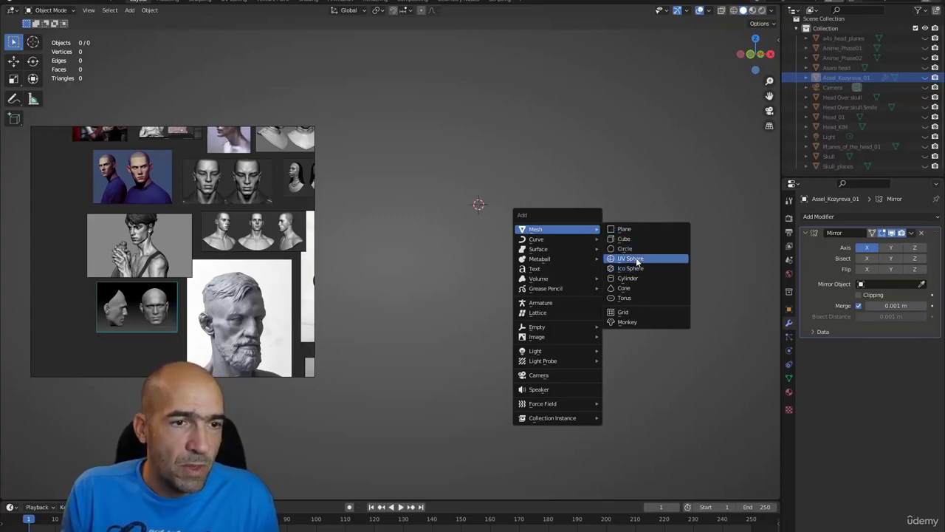
{"action": "left_click", "coordinate": [635, 259]}
{"action": "scroll", "coordinate": [613, 251], "scroll_direction": "up", "scroll_amount": 2}
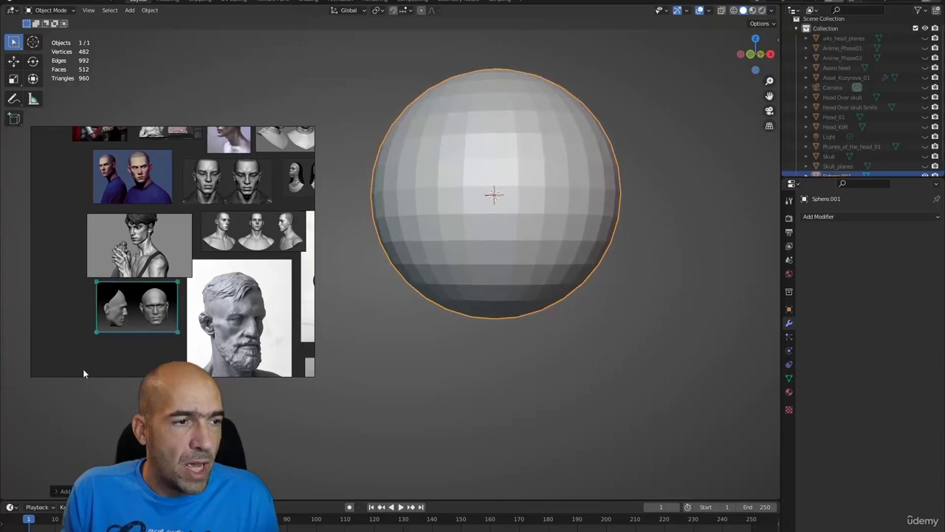
{"action": "scroll", "coordinate": [124, 325], "scroll_direction": "up", "scroll_amount": 5}
{"action": "scroll", "coordinate": [124, 323], "scroll_direction": "up", "scroll_amount": 3}
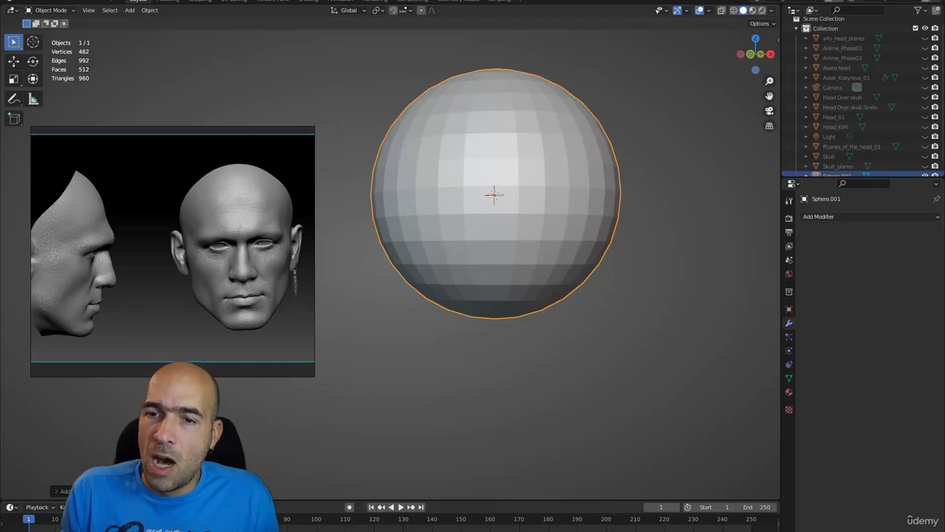
{"action": "key", "text": "alt+Tab"}
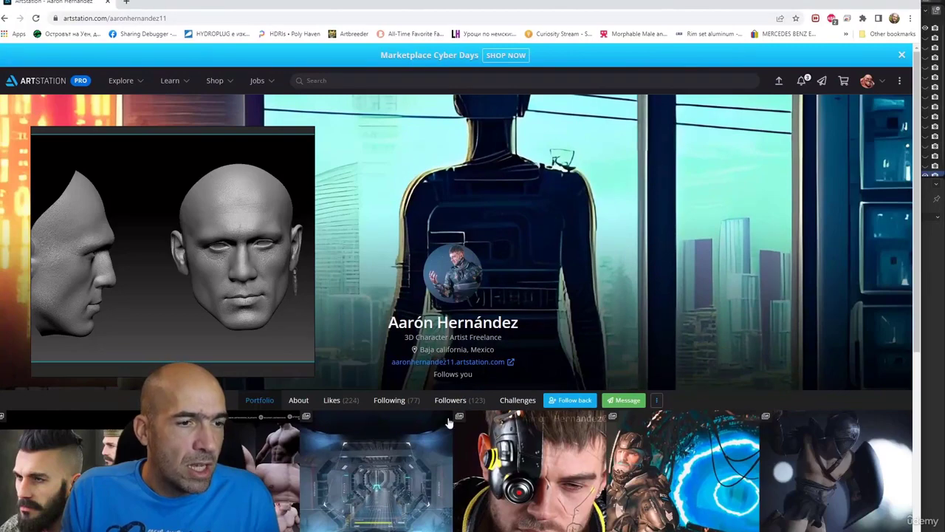
- Open the Jarl portrait artwork from the ArtStation profile
{"action": "scroll", "coordinate": [107, 447], "scroll_direction": "down", "scroll_amount": 3}
{"action": "scroll", "coordinate": [108, 446], "scroll_direction": "up", "scroll_amount": 3}
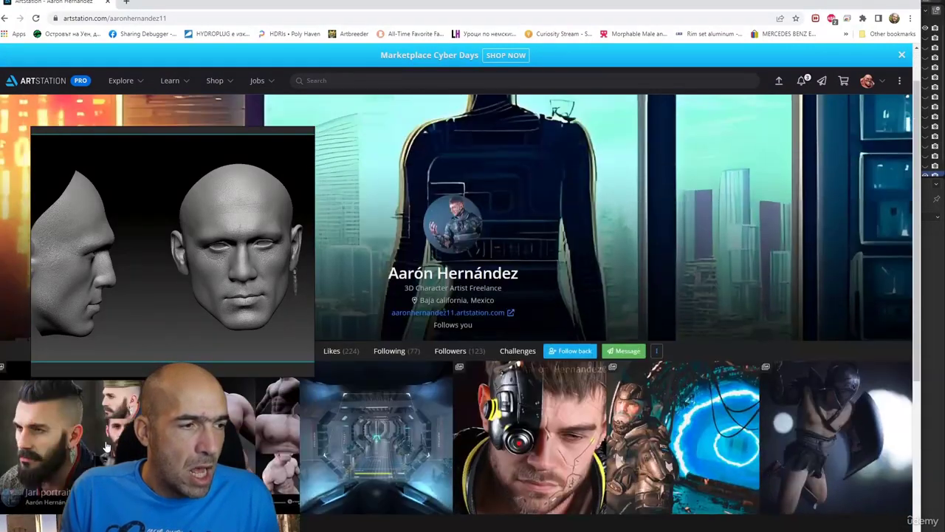
{"action": "left_click", "coordinate": [107, 447]}
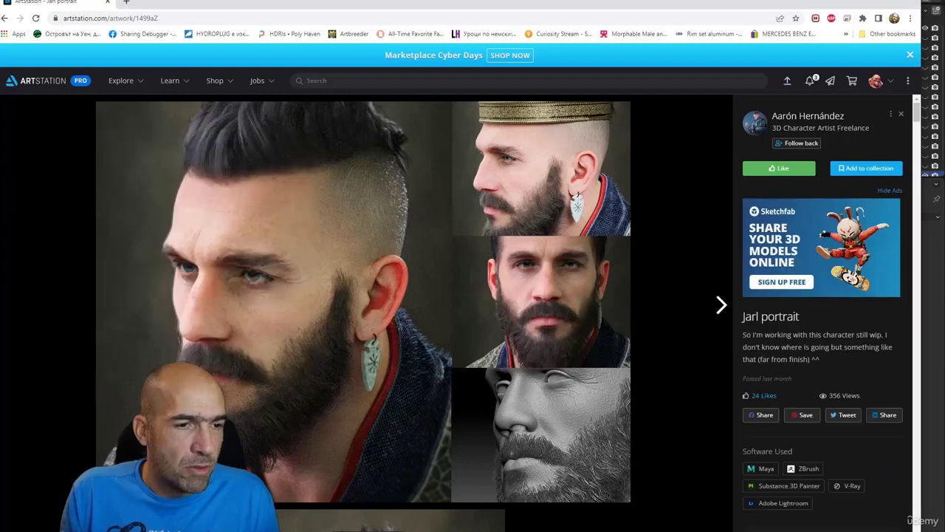
- Scroll through the Jarl portrait's painted and grey sculpt images, then return to Blender
{"action": "scroll", "coordinate": [286, 418], "scroll_direction": "down", "scroll_amount": 10}
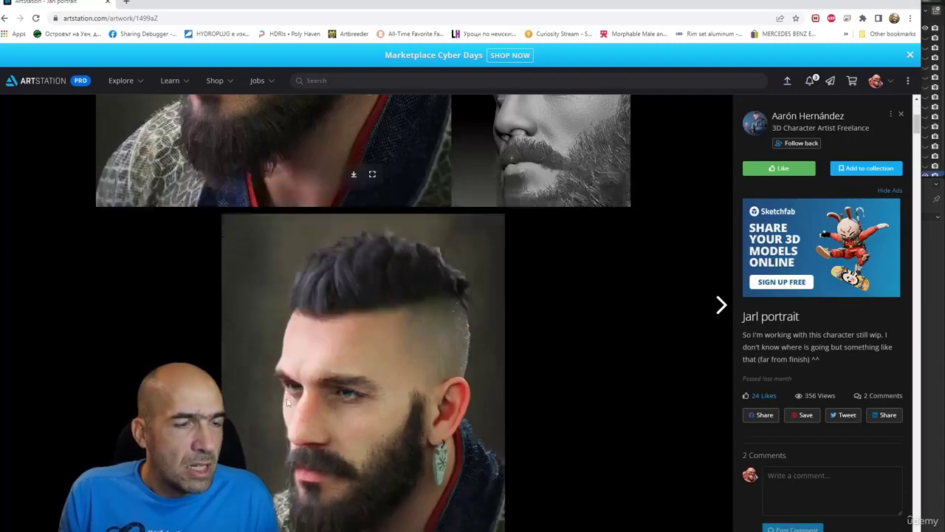
{"action": "scroll", "coordinate": [287, 398], "scroll_direction": "down", "scroll_amount": 15}
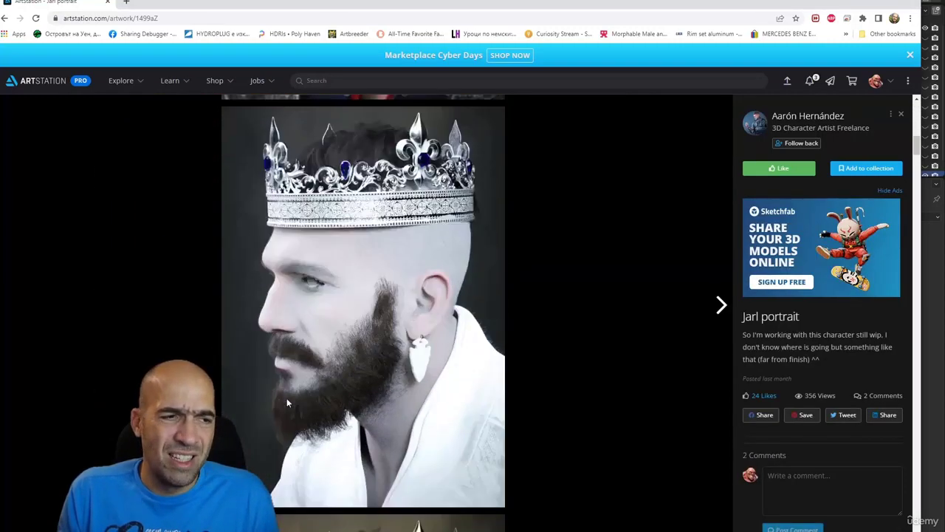
{"action": "scroll", "coordinate": [505, 441], "scroll_direction": "down", "scroll_amount": 2}
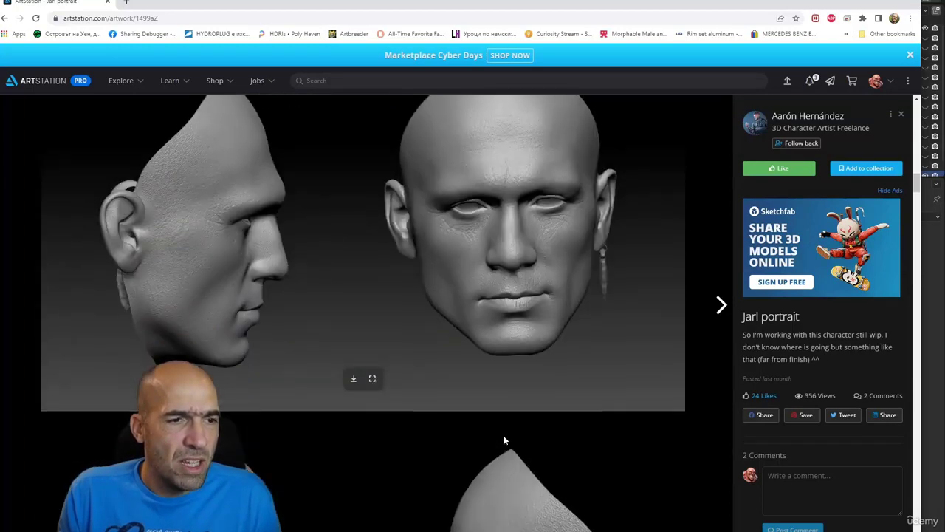
{"action": "scroll", "coordinate": [505, 441], "scroll_direction": "up", "scroll_amount": 1}
{"action": "scroll", "coordinate": [376, 319], "scroll_direction": "down", "scroll_amount": 2}
{"action": "scroll", "coordinate": [378, 323], "scroll_direction": "up", "scroll_amount": 1}
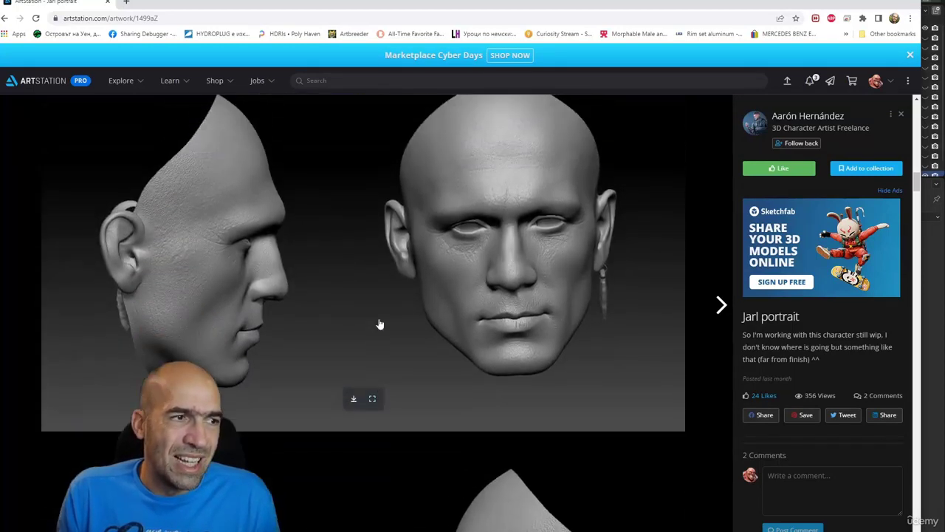
{"action": "scroll", "coordinate": [379, 322], "scroll_direction": "down", "scroll_amount": 7}
{"action": "scroll", "coordinate": [379, 322], "scroll_direction": "down", "scroll_amount": 8}
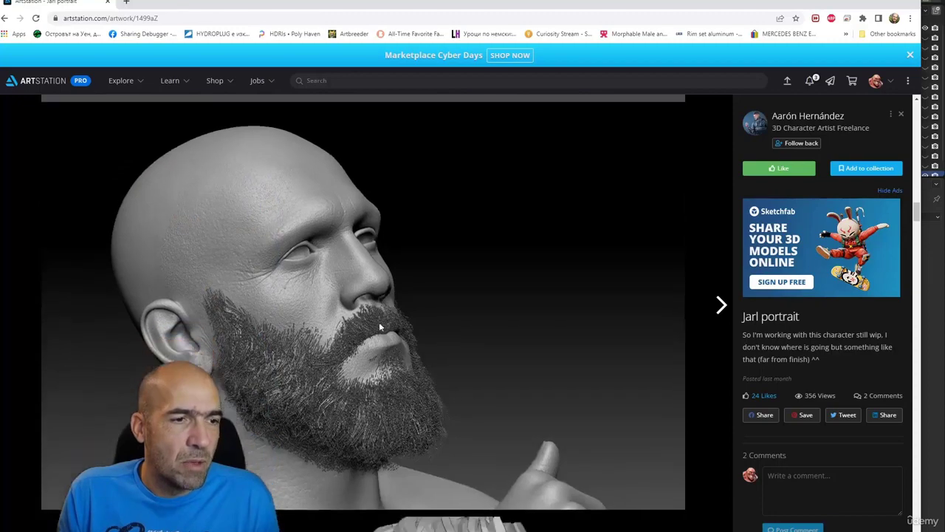
{"action": "scroll", "coordinate": [379, 324], "scroll_direction": "down", "scroll_amount": 8}
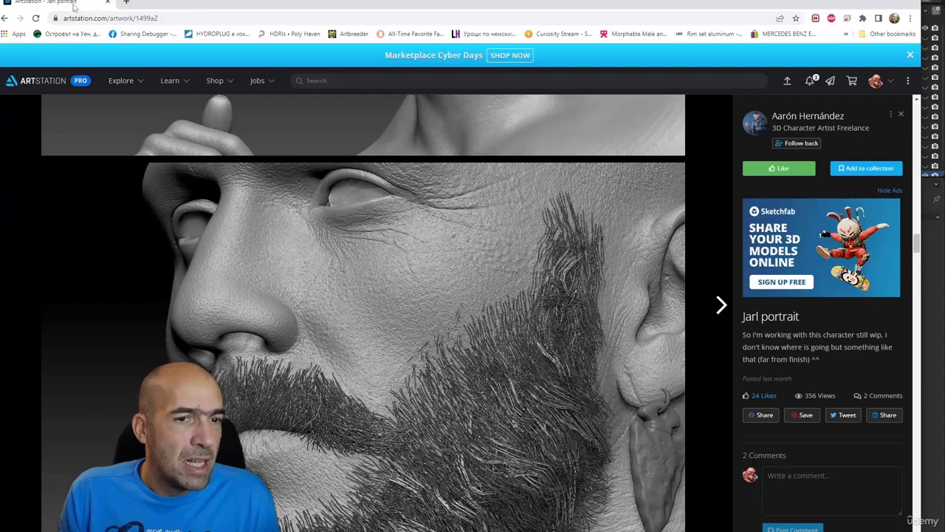
{"action": "key", "text": "alt+Tab"}
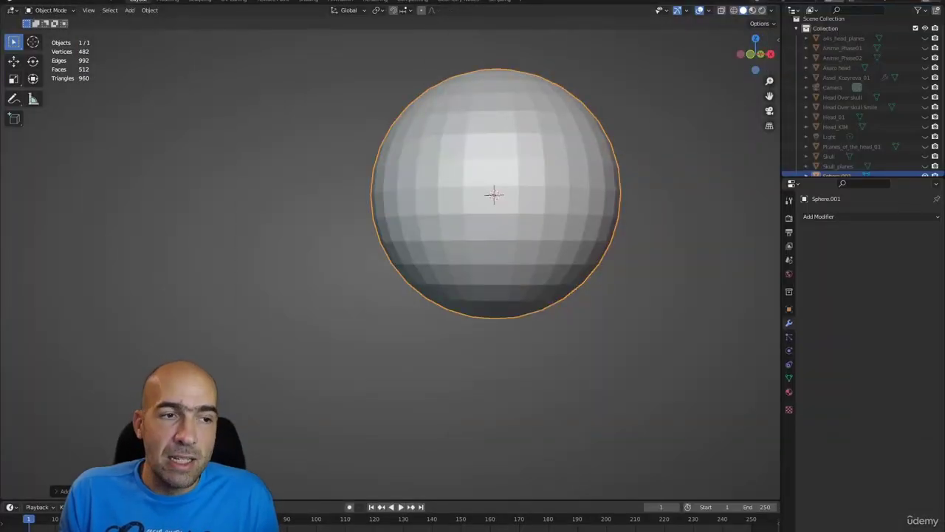
{"action": "left_click", "coordinate": [656, 288]}
{"action": "key", "text": "alt+Tab"}
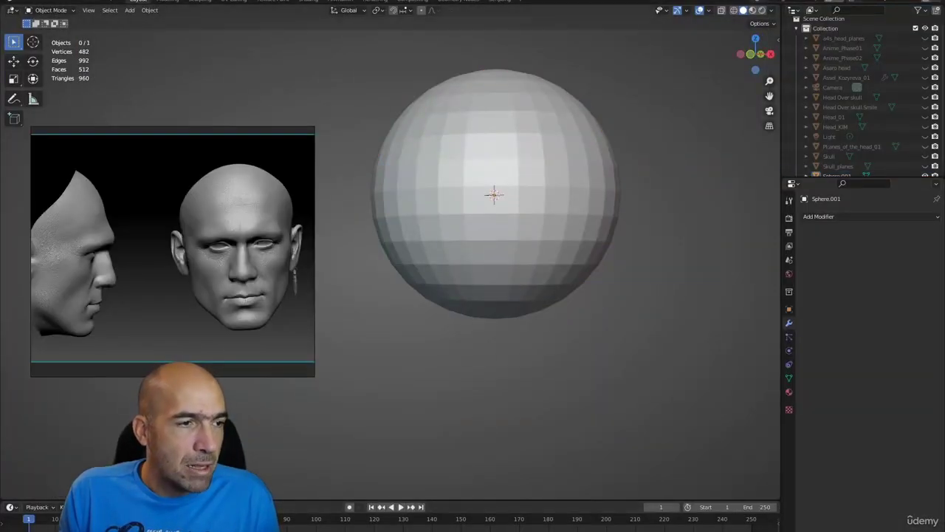
{"action": "scroll", "coordinate": [259, 305], "scroll_direction": "up", "scroll_amount": 2}
{"action": "scroll", "coordinate": [259, 305], "scroll_direction": "down", "scroll_amount": 2}
{"action": "scroll", "coordinate": [259, 310], "scroll_direction": "up", "scroll_amount": 2}
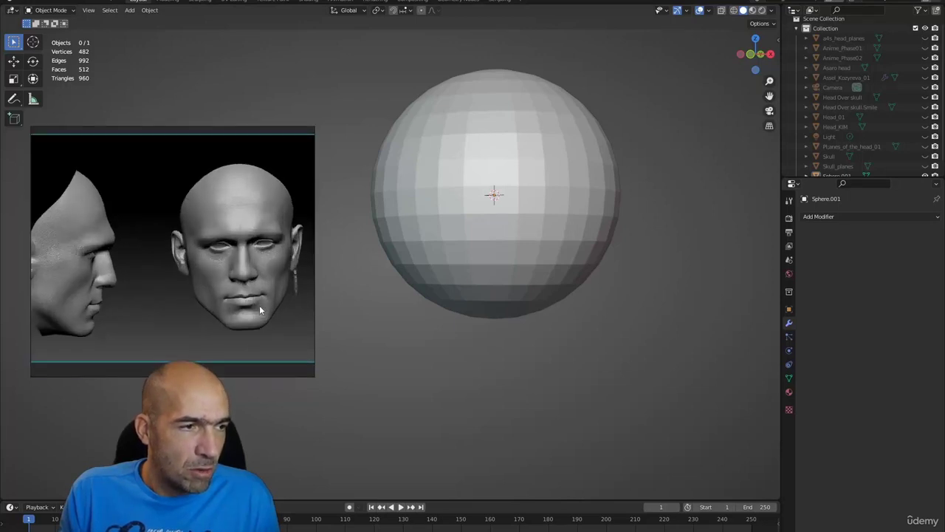
{"action": "left_click", "coordinate": [488, 258]}
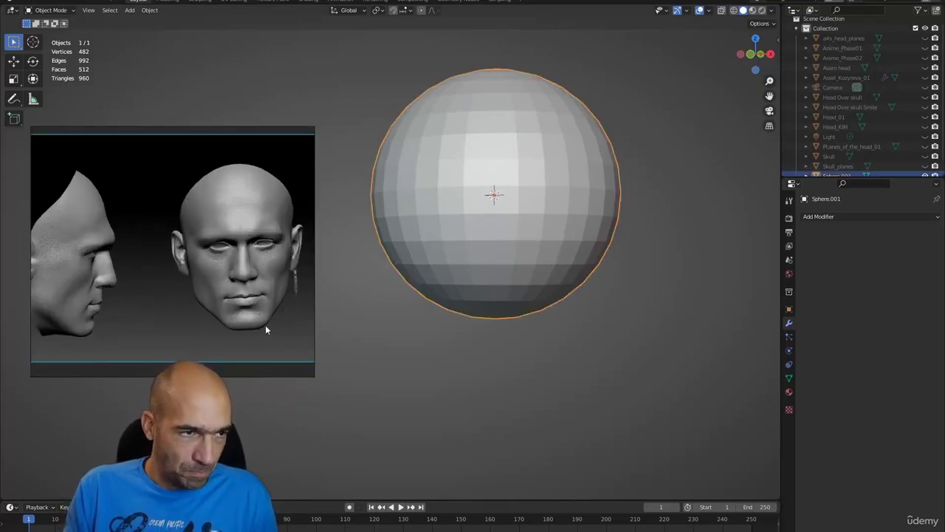
{"action": "scroll", "coordinate": [218, 312], "scroll_direction": "up", "scroll_amount": 2}
{"action": "scroll", "coordinate": [215, 310], "scroll_direction": "down", "scroll_amount": 2}
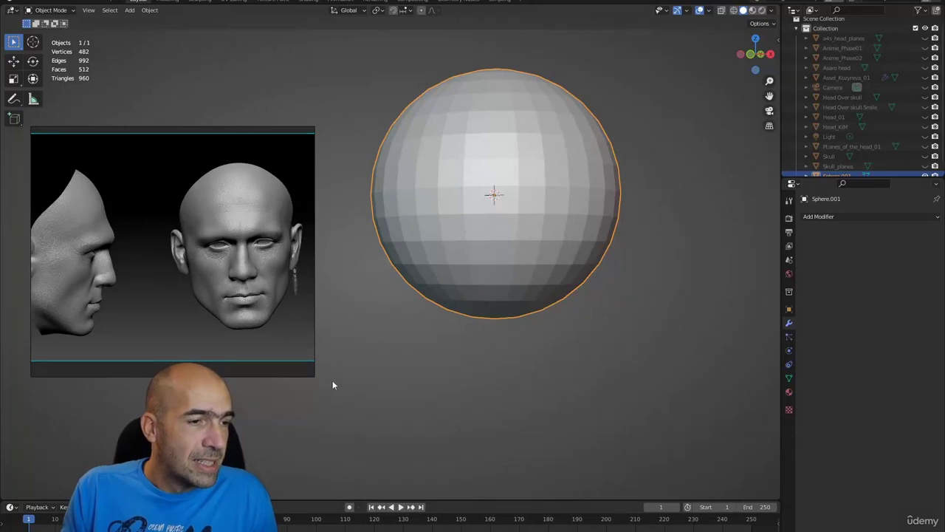
{"action": "left_click_drag", "start_coordinate": [315, 377], "coordinate": [492, 448]}
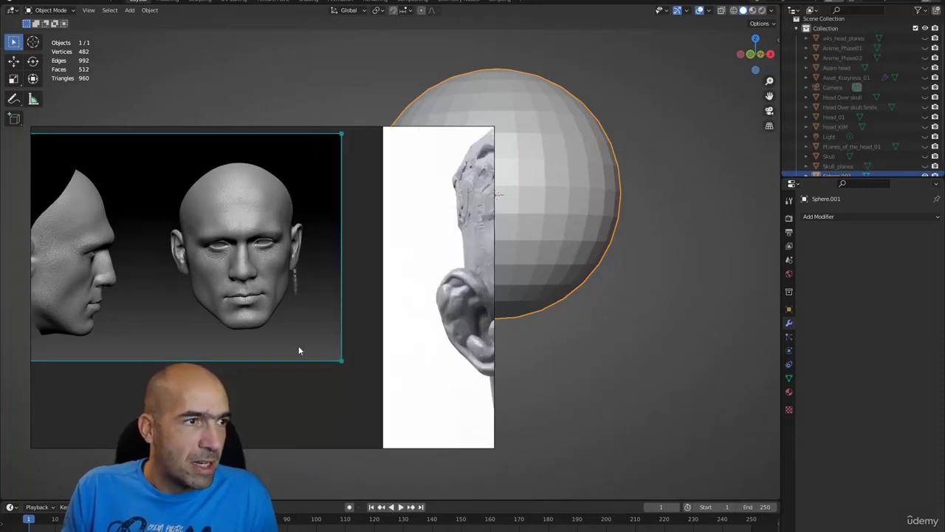
{"action": "middle_click_drag", "start_coordinate": [299, 346], "coordinate": [311, 337]}
{"action": "left_click", "coordinate": [777, 290]}
{"action": "key", "text": "n"}
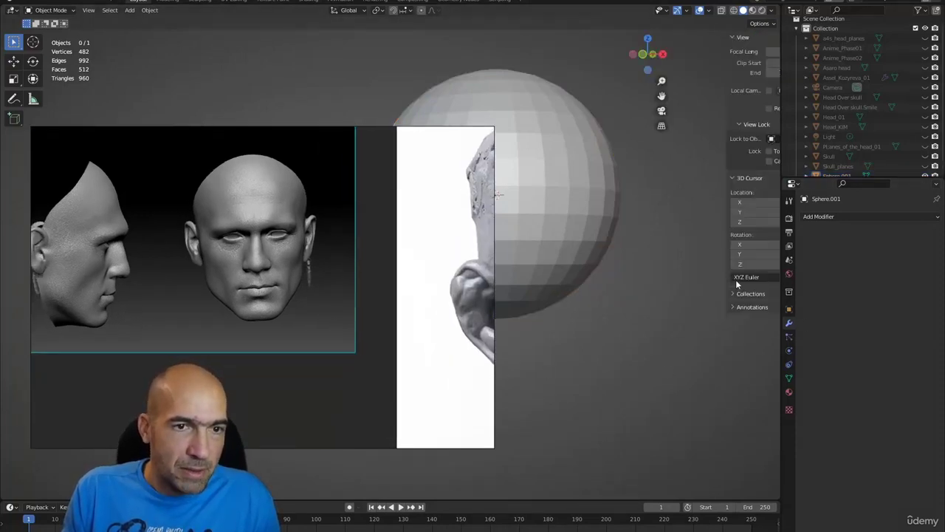
{"action": "left_click", "coordinate": [774, 83]}
{"action": "left_click", "coordinate": [777, 133]}
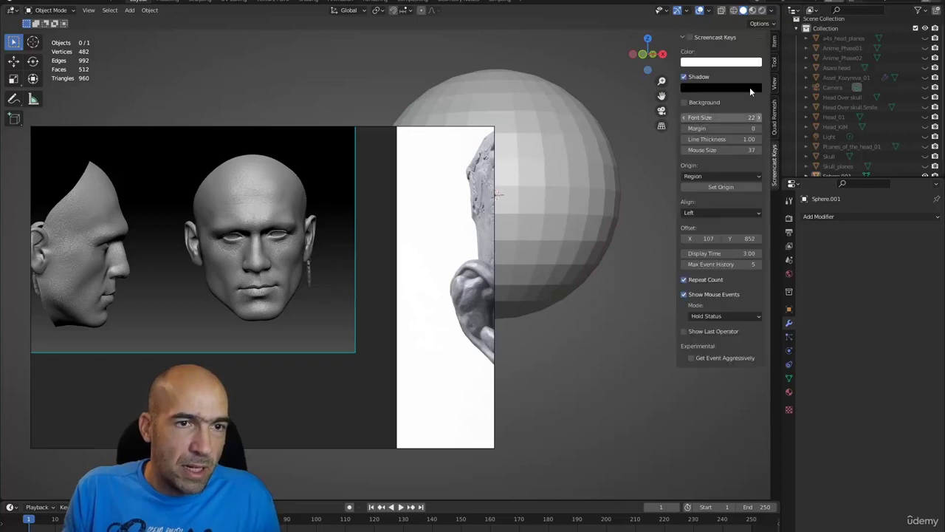
{"action": "key", "text": "n"}
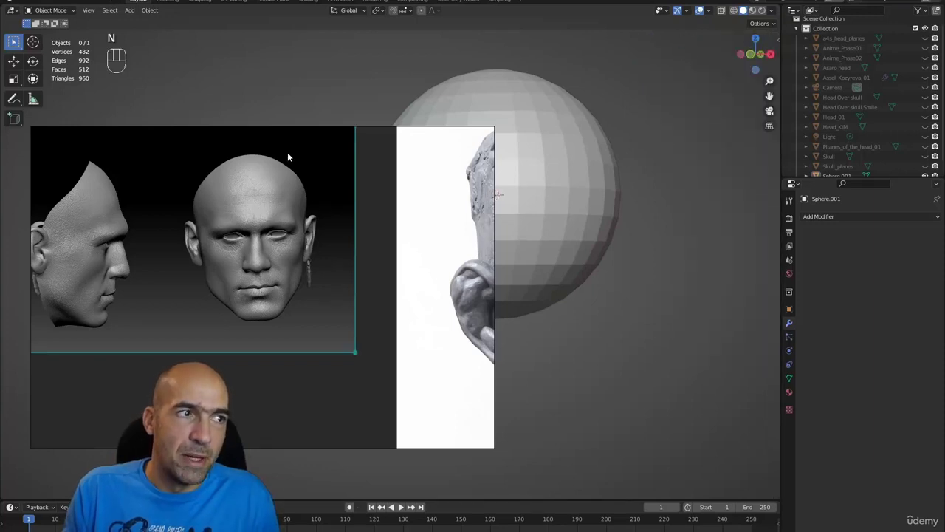
- Draw a couple of test annotation strokes beside the sphere
{"action": "scroll", "coordinate": [250, 260], "scroll_direction": "up", "scroll_amount": 3}
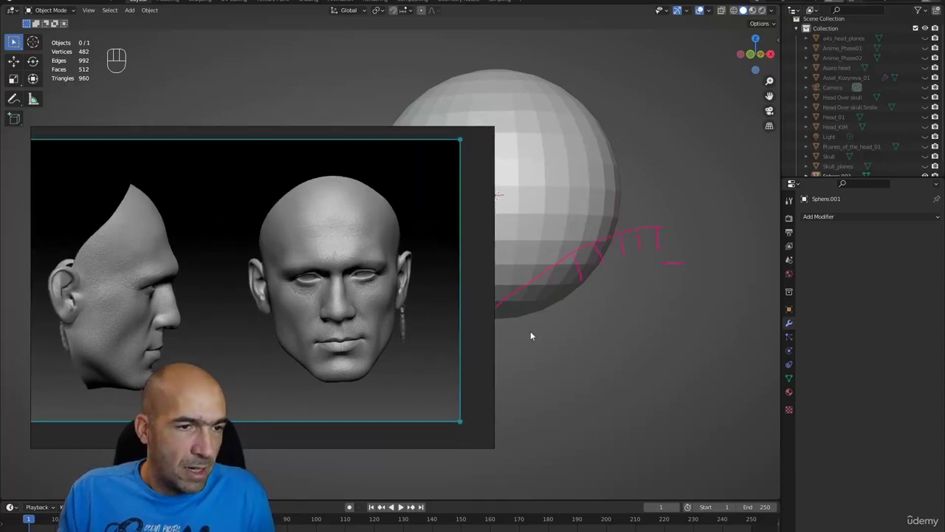
{"action": "mouse_move", "coordinate": [559, 336]}
{"action": "left_mouse_down"}
{"action": "mouse_move", "coordinate": [495, 382]}
{"action": "mouse_move", "coordinate": [503, 395]}
{"action": "left_mouse_up"}
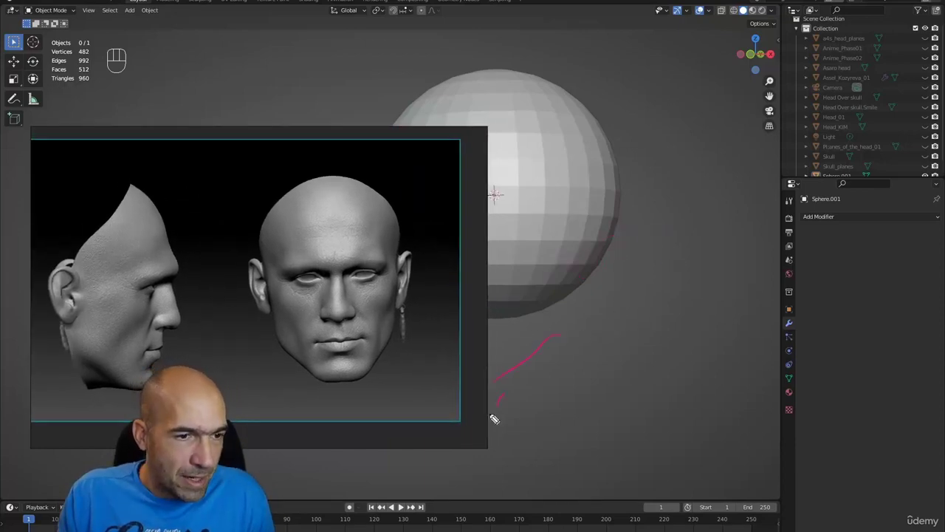
{"action": "left_click_drag", "start_coordinate": [491, 451], "coordinate": [502, 455]}
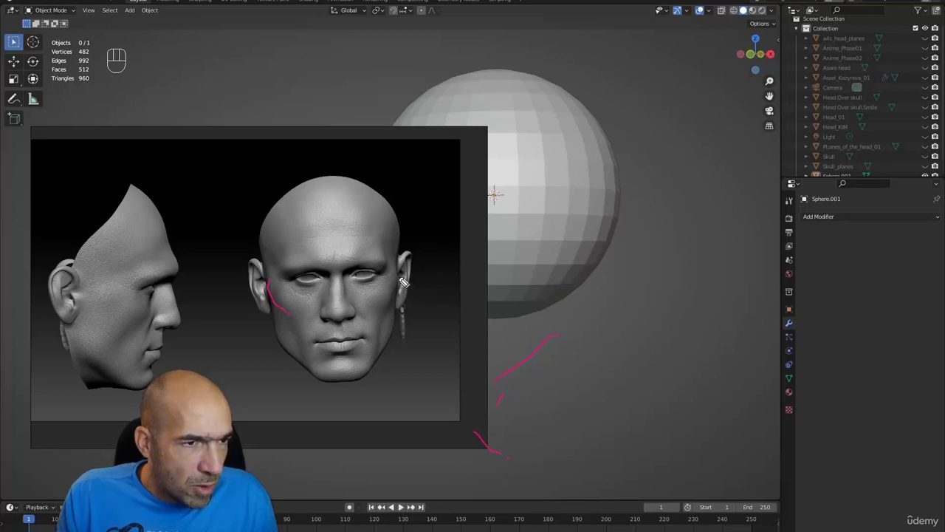
- Trace both cheeks and the jawline on the front reference, plus two cheek lines on the side view
{"action": "left_click_drag", "start_coordinate": [403, 281], "coordinate": [384, 320]}
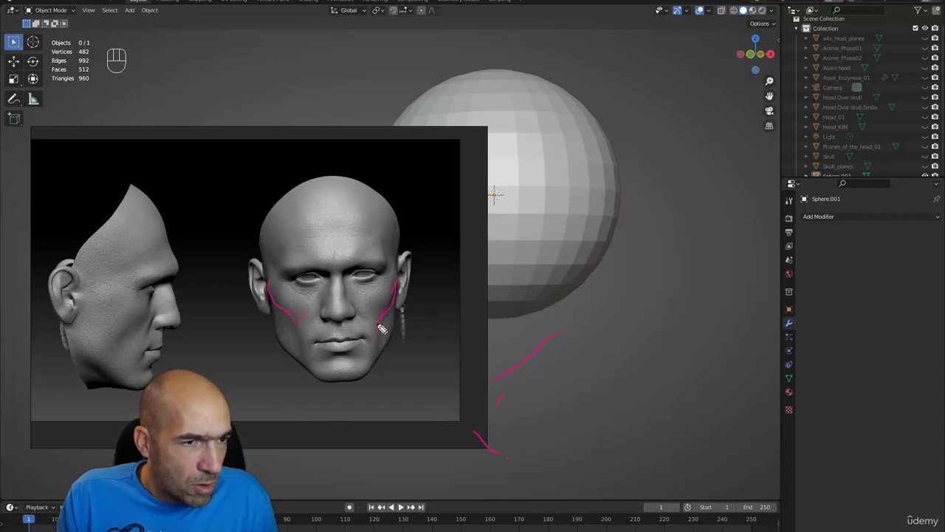
{"action": "left_click_drag", "start_coordinate": [382, 328], "coordinate": [369, 363]}
{"action": "left_click_drag", "start_coordinate": [303, 333], "coordinate": [305, 354]}
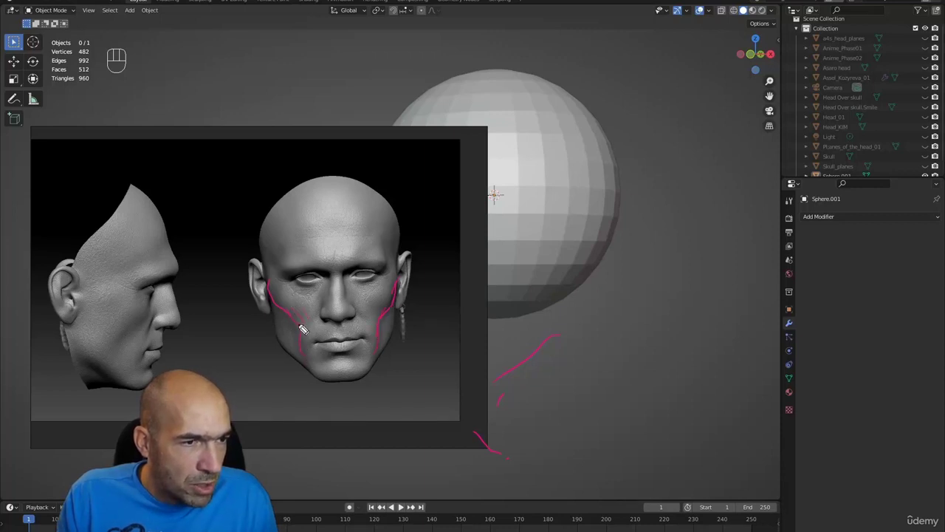
{"action": "left_click_drag", "start_coordinate": [381, 343], "coordinate": [372, 375]}
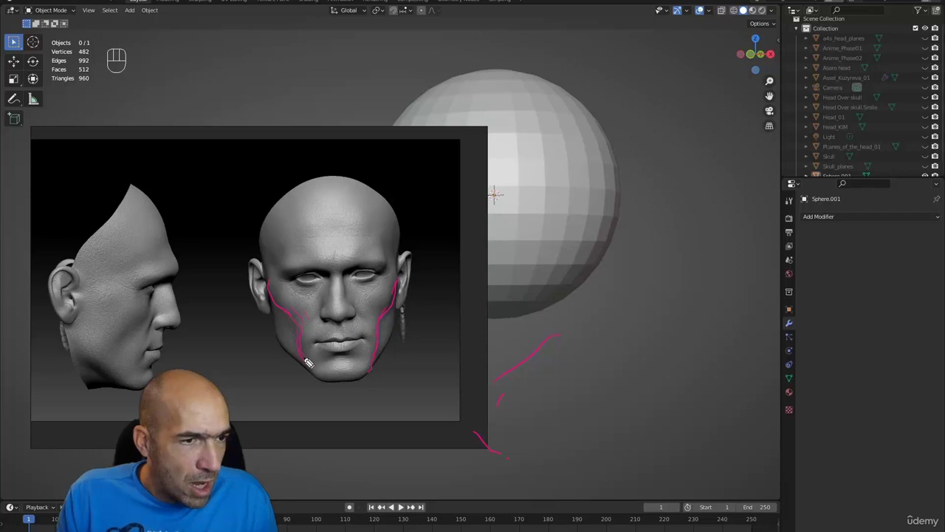
{"action": "left_click_drag", "start_coordinate": [304, 331], "coordinate": [314, 373]}
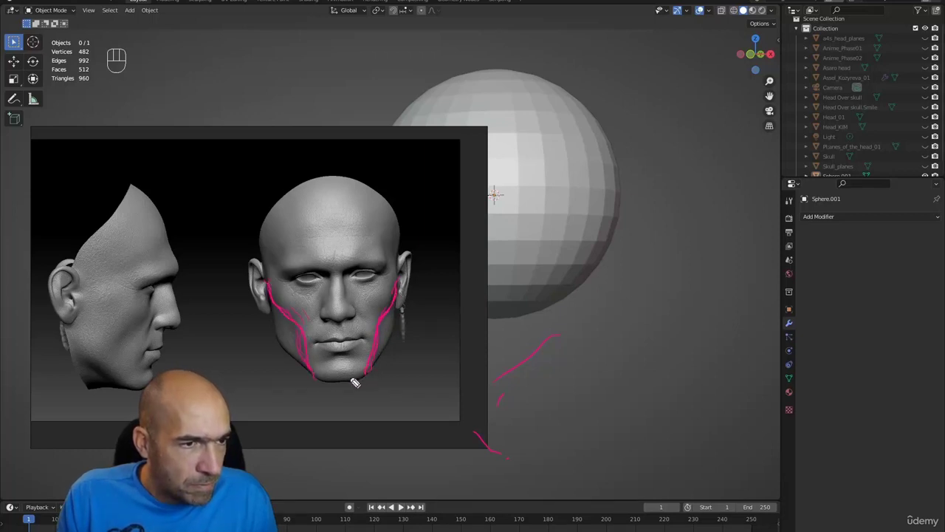
{"action": "mouse_move", "coordinate": [317, 379]}
{"action": "left_mouse_down"}
{"action": "mouse_move", "coordinate": [371, 382]}
{"action": "mouse_move", "coordinate": [384, 345]}
{"action": "left_mouse_up"}
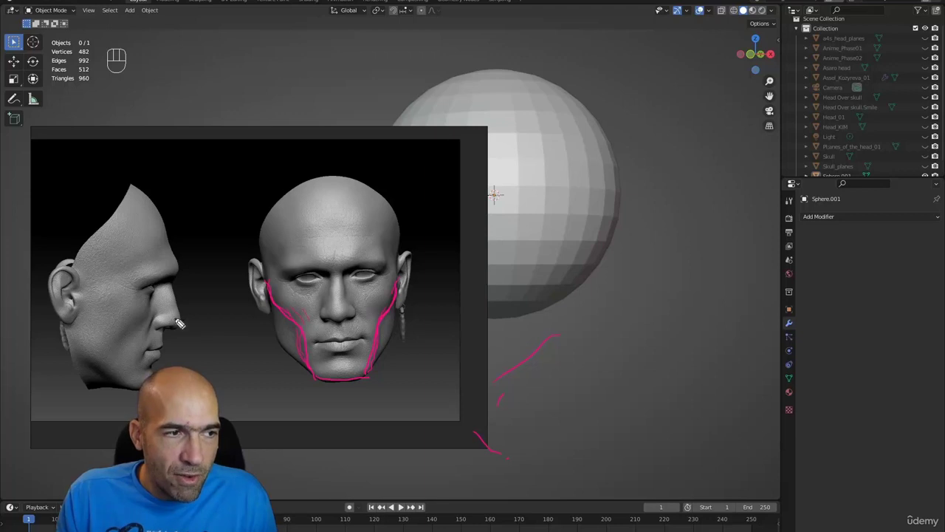
{"action": "left_click_drag", "start_coordinate": [155, 300], "coordinate": [133, 359]}
{"action": "mouse_move", "coordinate": [158, 312]}
{"action": "left_mouse_down"}
{"action": "mouse_move", "coordinate": [145, 351]}
{"action": "mouse_move", "coordinate": [140, 336]}
{"action": "mouse_move", "coordinate": [137, 351]}
{"action": "left_mouse_up"}
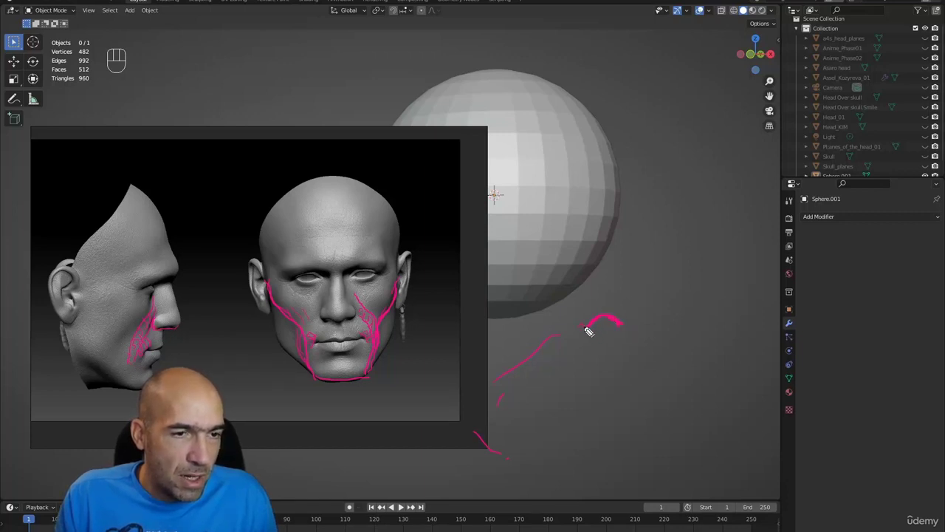
- Sketch a nose beside the sphere and the right brow on the front reference, then clear all strokes
{"action": "mouse_move", "coordinate": [589, 332]}
{"action": "left_mouse_down"}
{"action": "mouse_move", "coordinate": [583, 321]}
{"action": "mouse_move", "coordinate": [604, 294]}
{"action": "left_mouse_up"}
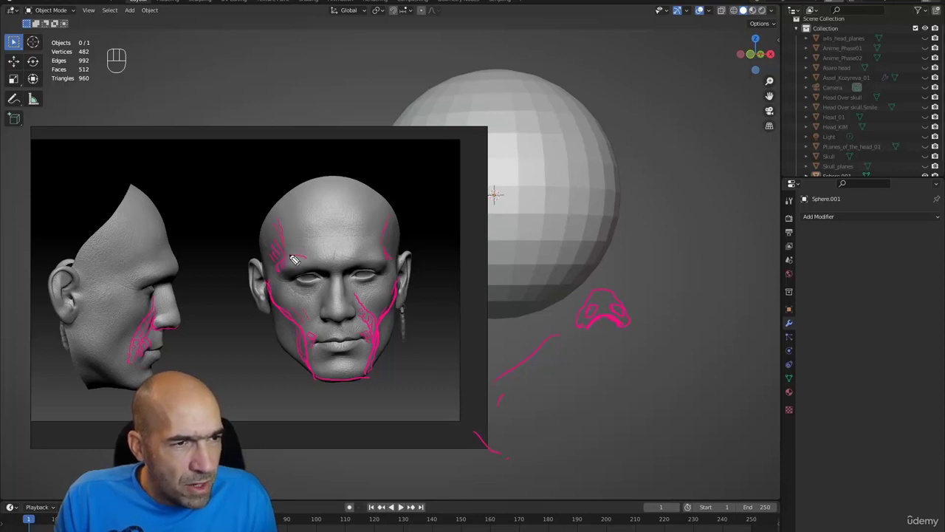
{"action": "mouse_move", "coordinate": [294, 260]}
{"action": "left_mouse_down"}
{"action": "mouse_move", "coordinate": [326, 272]}
{"action": "mouse_move", "coordinate": [362, 249]}
{"action": "mouse_move", "coordinate": [336, 263]}
{"action": "mouse_move", "coordinate": [314, 255]}
{"action": "mouse_move", "coordinate": [374, 272]}
{"action": "left_mouse_up"}
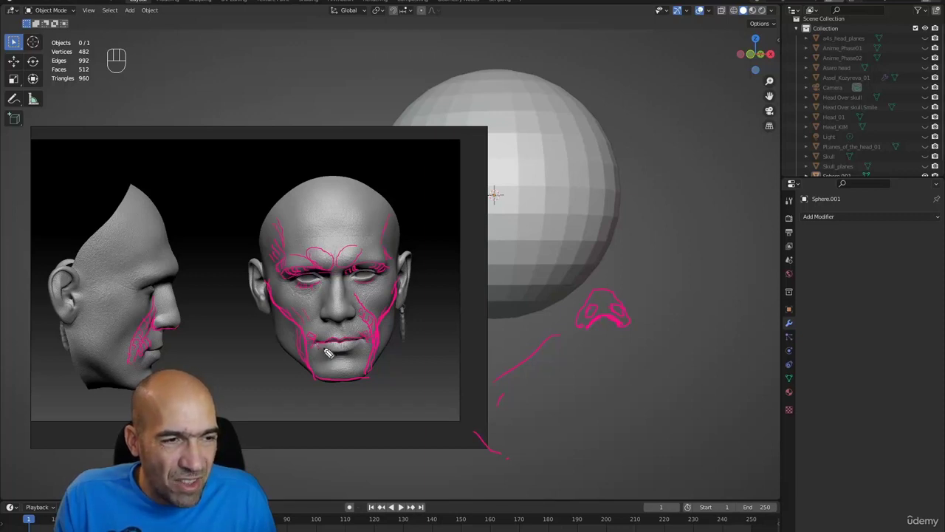
{"action": "key", "text": "ctrl+shift+c"}
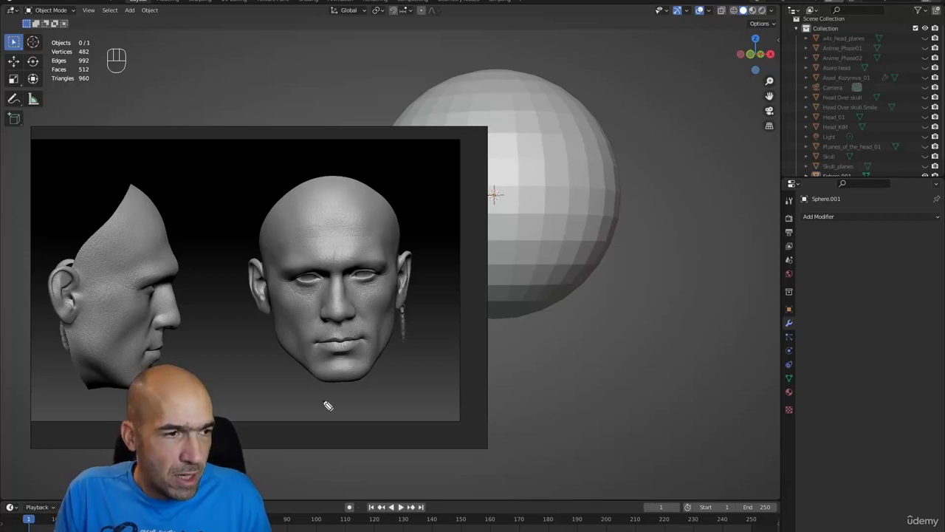
- Adjust the zoom and draw a test annotation stroke beside the reference
{"action": "scroll", "coordinate": [360, 359], "scroll_direction": "up", "scroll_amount": 6}
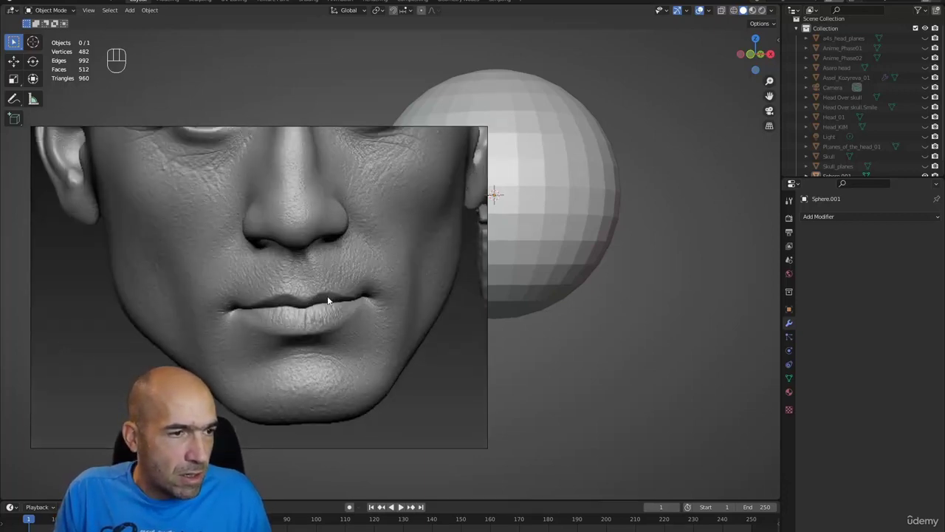
{"action": "scroll", "coordinate": [337, 310], "scroll_direction": "down", "scroll_amount": 3}
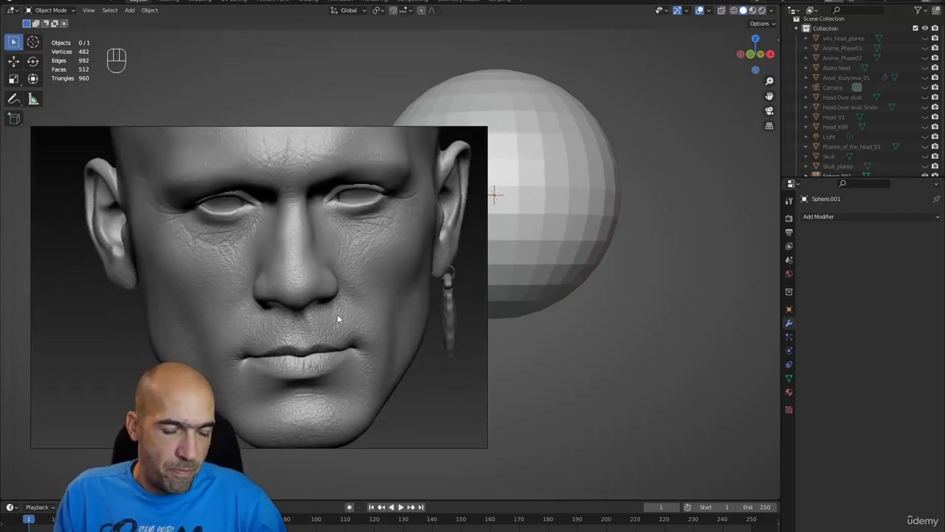
{"action": "left_click_drag", "start_coordinate": [504, 380], "coordinate": [480, 411]}
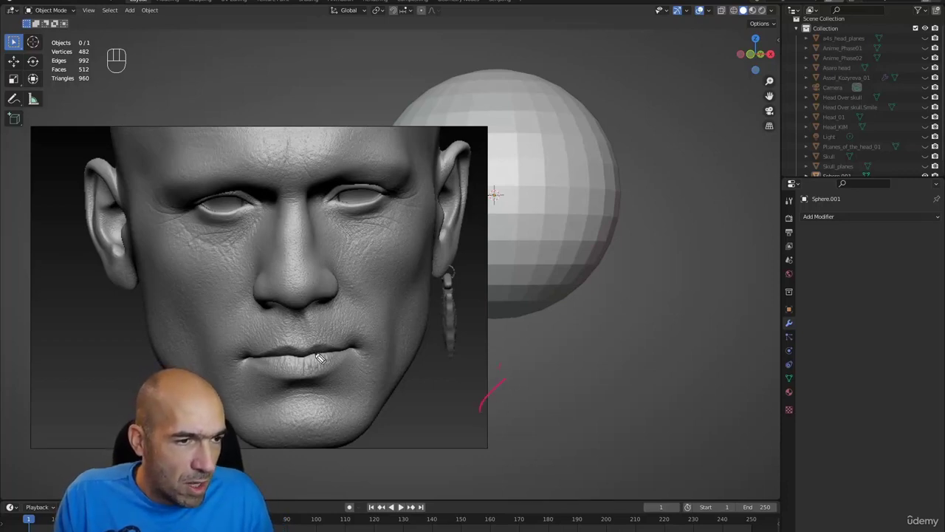
- Hatch the lip corner, lower lip and upper lip with annotations, then clear them
{"action": "left_click", "coordinate": [252, 362]}
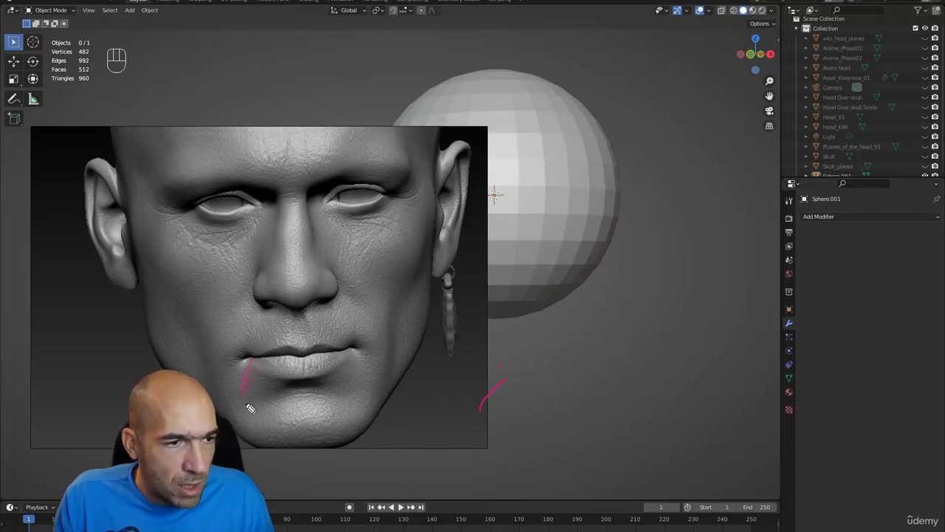
{"action": "left_click_drag", "start_coordinate": [251, 408], "coordinate": [281, 368]}
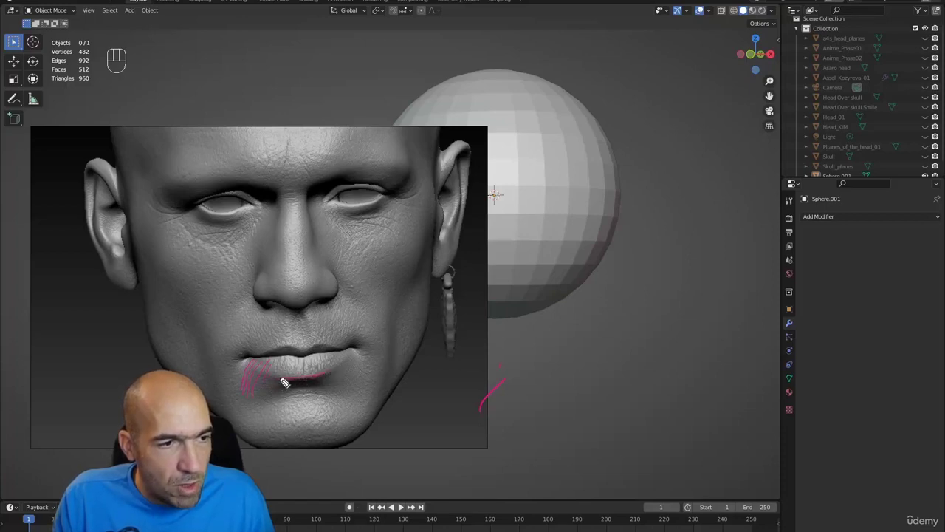
{"action": "mouse_move", "coordinate": [285, 386]}
{"action": "left_mouse_down"}
{"action": "mouse_move", "coordinate": [333, 381]}
{"action": "mouse_move", "coordinate": [294, 384]}
{"action": "mouse_move", "coordinate": [260, 368]}
{"action": "left_mouse_up"}
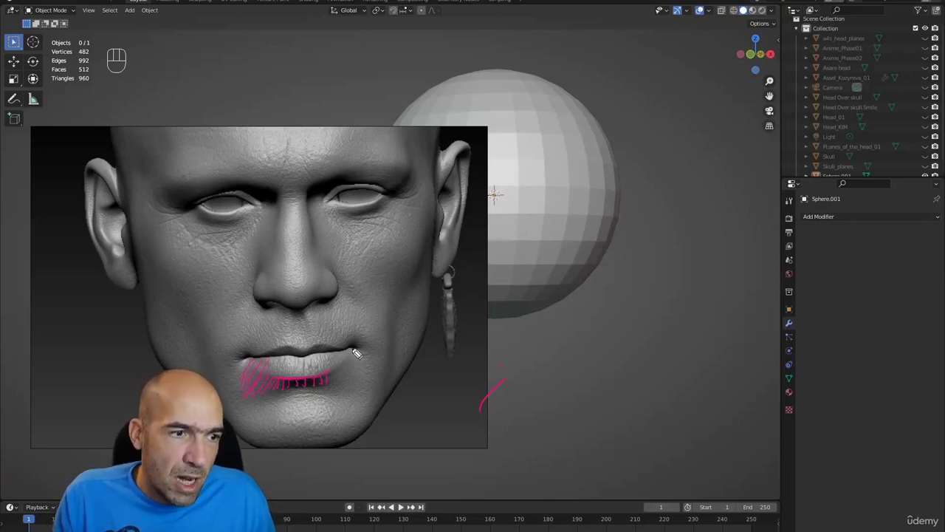
{"action": "left_click_drag", "start_coordinate": [350, 359], "coordinate": [342, 370]}
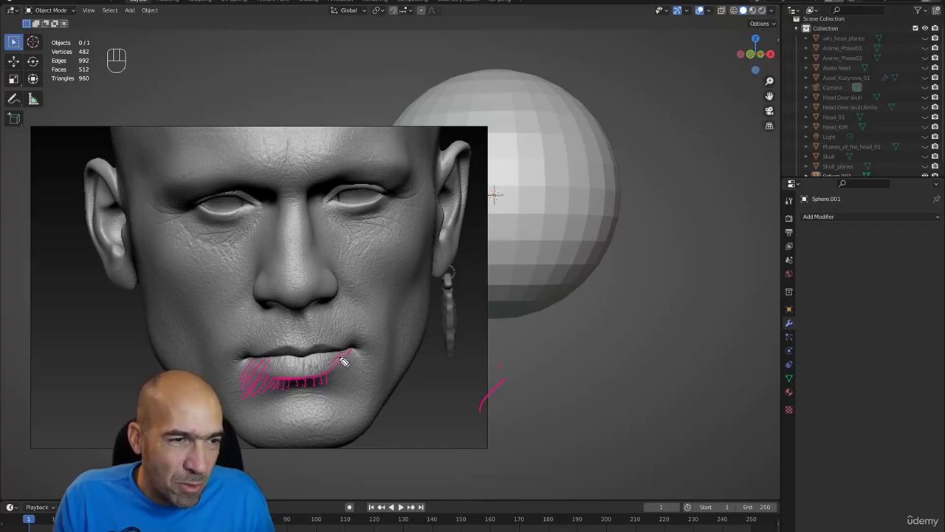
{"action": "left_click_drag", "start_coordinate": [330, 358], "coordinate": [269, 383]}
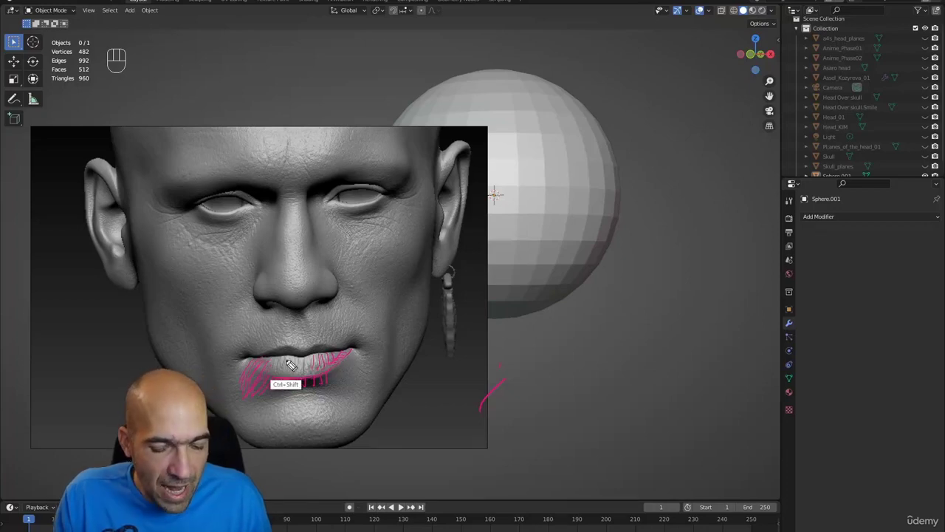
{"action": "key", "text": "ctrl+shift+7"}
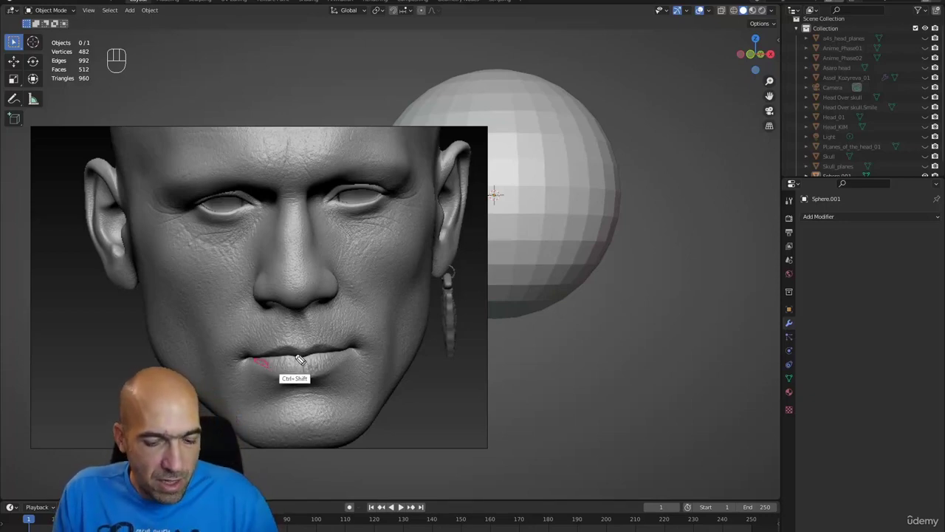
{"action": "key", "text": "ctrl+shift+7"}
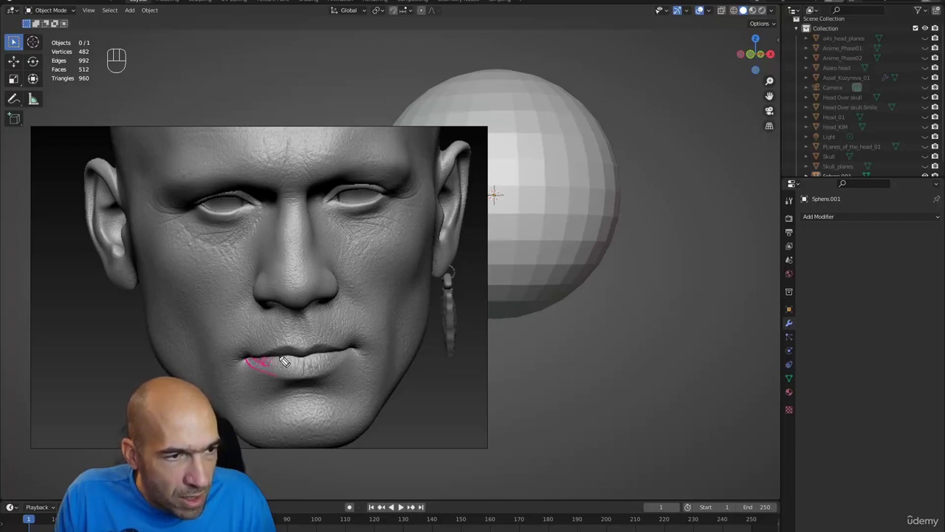
{"action": "left_click_drag", "start_coordinate": [284, 362], "coordinate": [303, 363]}
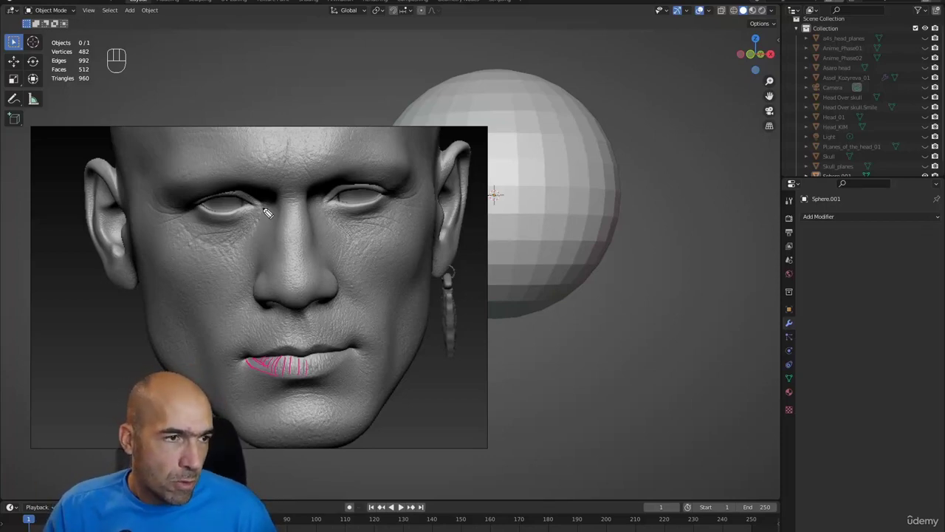
{"action": "left_click_drag", "start_coordinate": [264, 214], "coordinate": [219, 247]}
{"action": "left_click_drag", "start_coordinate": [322, 204], "coordinate": [354, 244]}
{"action": "left_click_drag", "start_coordinate": [323, 213], "coordinate": [352, 244]}
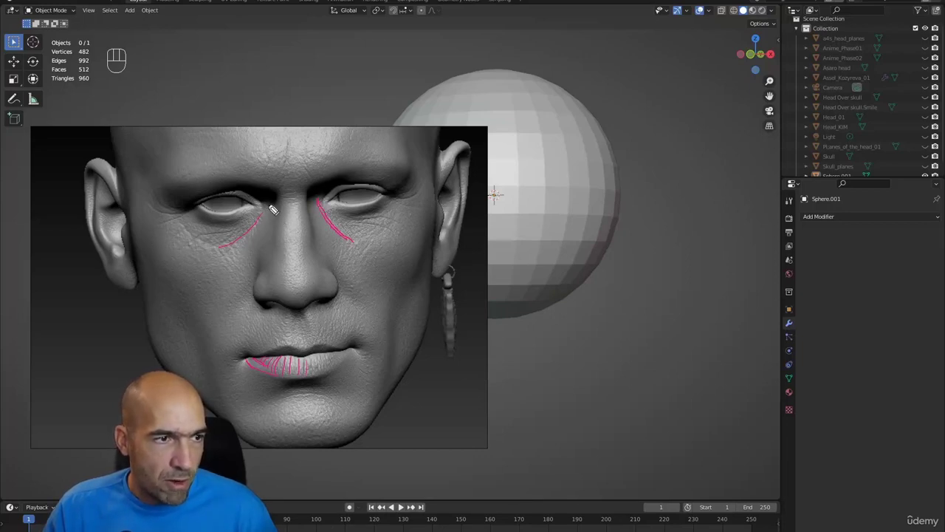
{"action": "left_click_drag", "start_coordinate": [271, 208], "coordinate": [220, 251]}
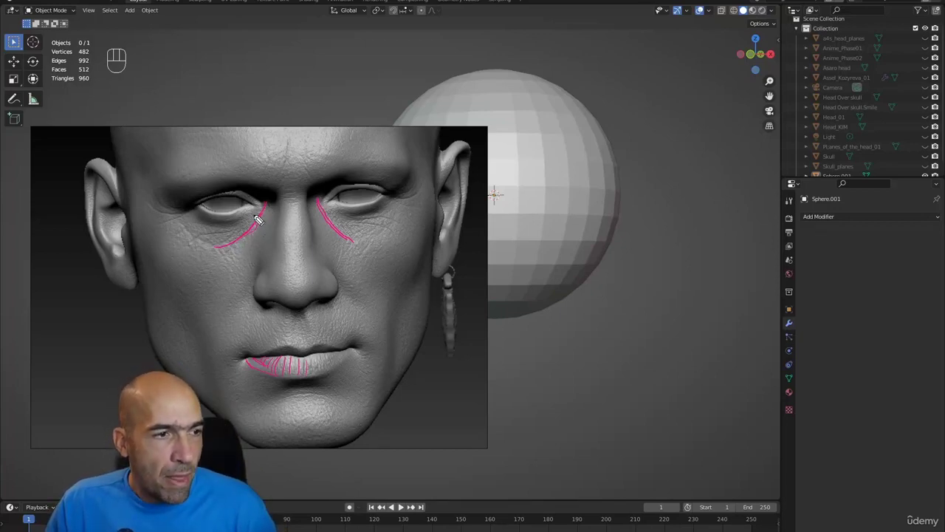
{"action": "left_click_drag", "start_coordinate": [222, 256], "coordinate": [216, 269]}
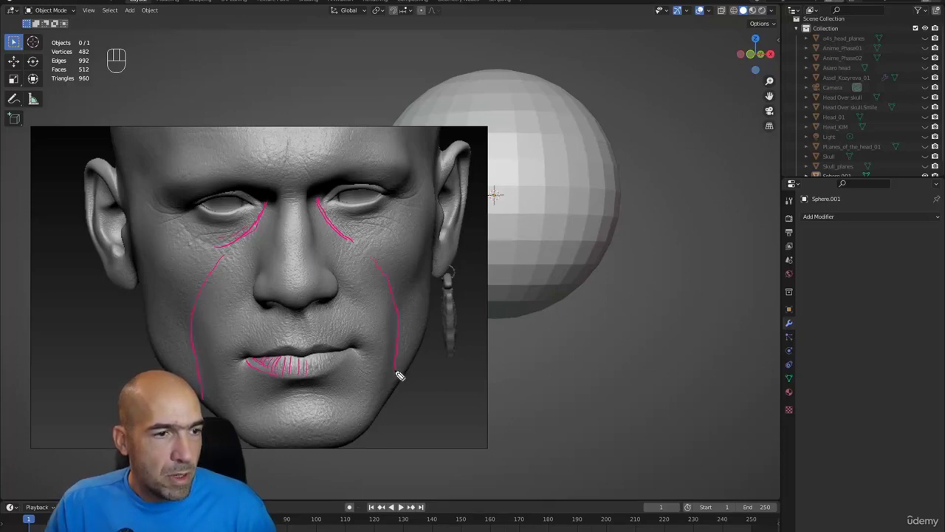
{"action": "mouse_move", "coordinate": [209, 258]}
{"action": "left_mouse_down"}
{"action": "mouse_move", "coordinate": [221, 275]}
{"action": "mouse_move", "coordinate": [207, 278]}
{"action": "left_mouse_up"}
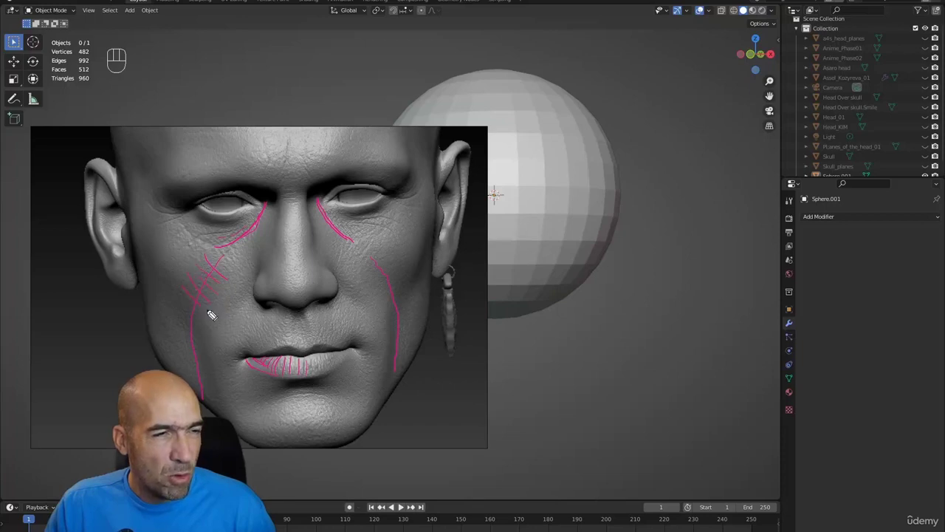
{"action": "left_click_drag", "start_coordinate": [381, 247], "coordinate": [362, 265]}
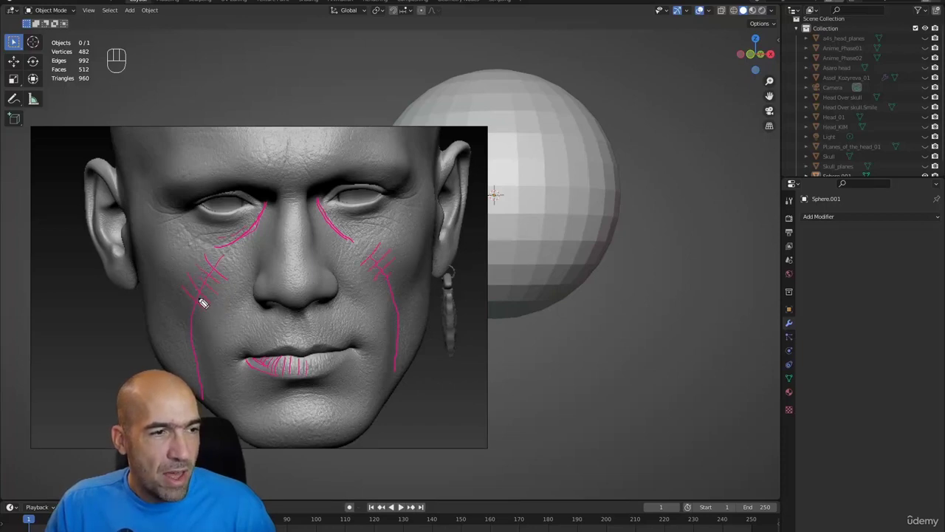
{"action": "left_click_drag", "start_coordinate": [399, 367], "coordinate": [396, 385]}
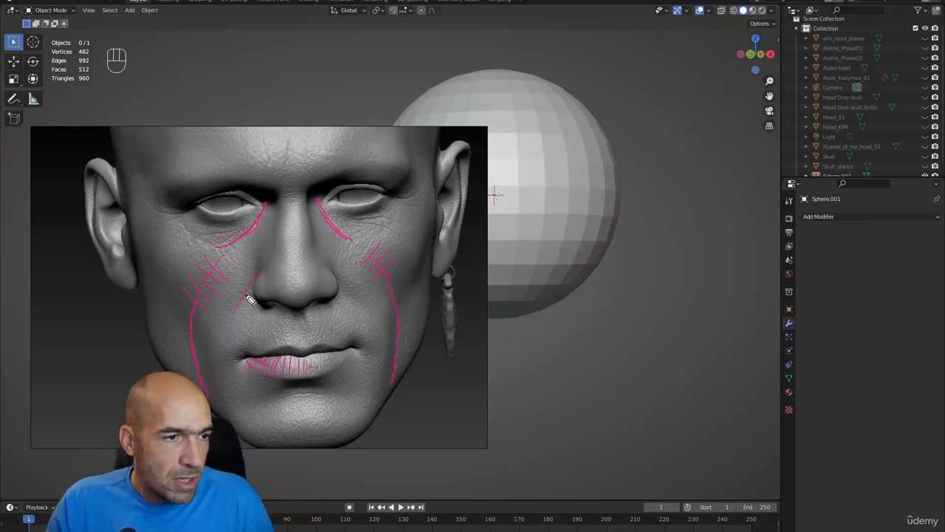
{"action": "left_click_drag", "start_coordinate": [258, 275], "coordinate": [233, 318]}
{"action": "left_click_drag", "start_coordinate": [336, 275], "coordinate": [366, 319]}
{"action": "mouse_move", "coordinate": [244, 273]}
{"action": "left_mouse_down"}
{"action": "mouse_move", "coordinate": [219, 285]}
{"action": "mouse_move", "coordinate": [228, 319]}
{"action": "left_mouse_up"}
{"action": "mouse_move", "coordinate": [350, 271]}
{"action": "left_mouse_down"}
{"action": "mouse_move", "coordinate": [363, 274]}
{"action": "mouse_move", "coordinate": [362, 298]}
{"action": "left_mouse_up"}
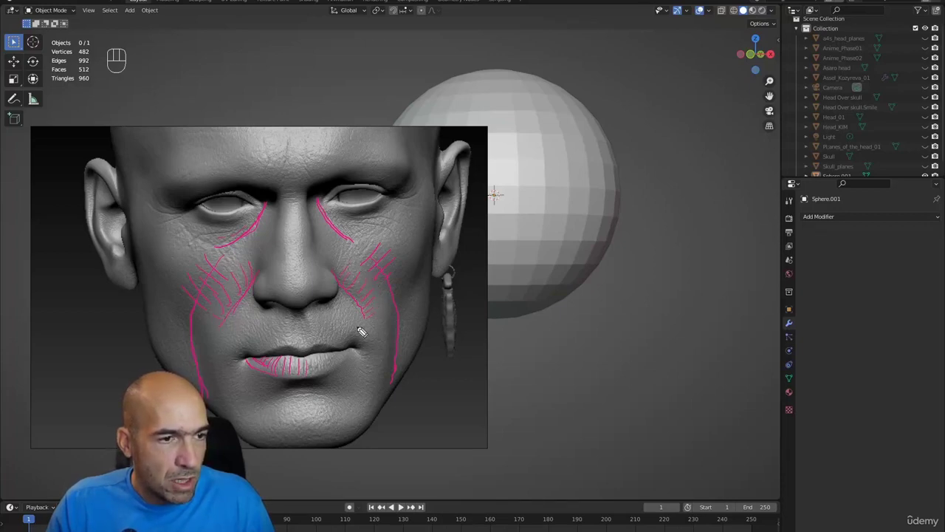
{"action": "key", "text": "ctrl+z"}
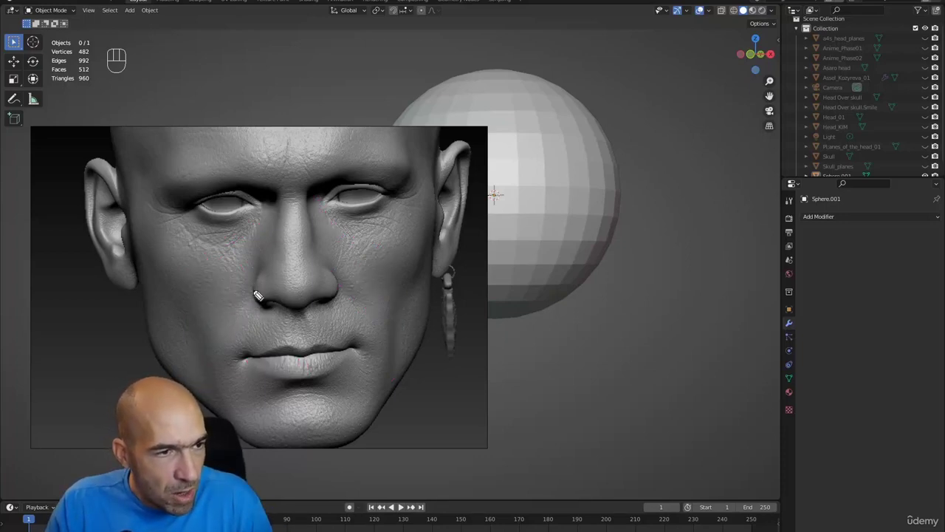
{"action": "mouse_move", "coordinate": [250, 299]}
{"action": "left_mouse_down"}
{"action": "mouse_move", "coordinate": [236, 319]}
{"action": "mouse_move", "coordinate": [231, 308]}
{"action": "left_mouse_up"}
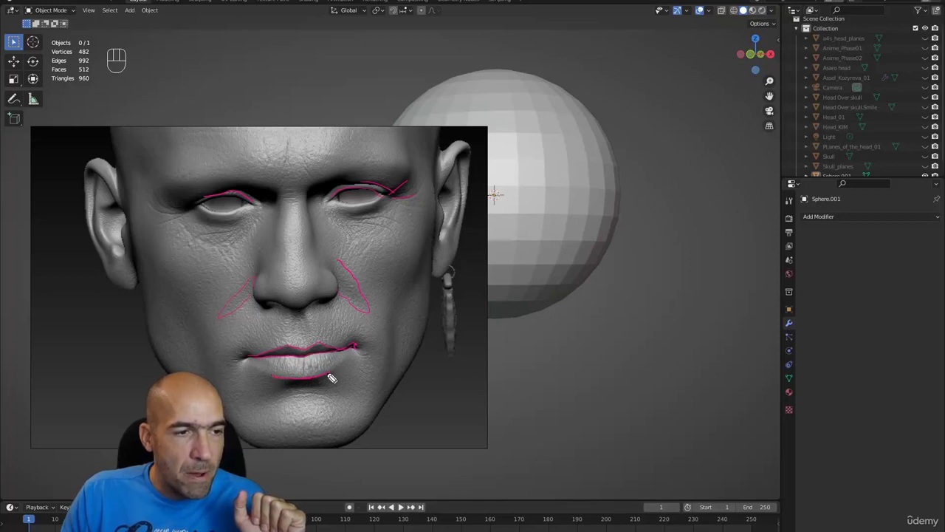
{"action": "left_click_drag", "start_coordinate": [279, 384], "coordinate": [291, 384]}
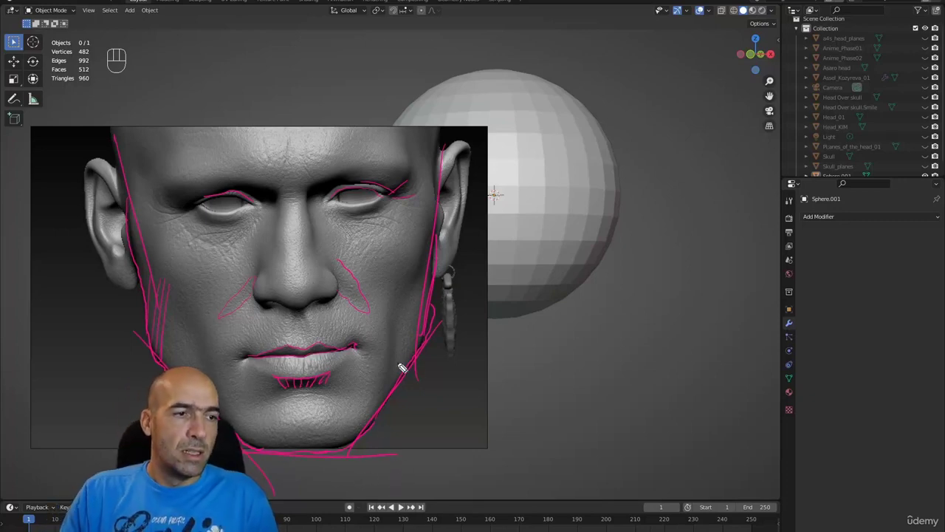
{"action": "key", "text": "ctrl+shift+c"}
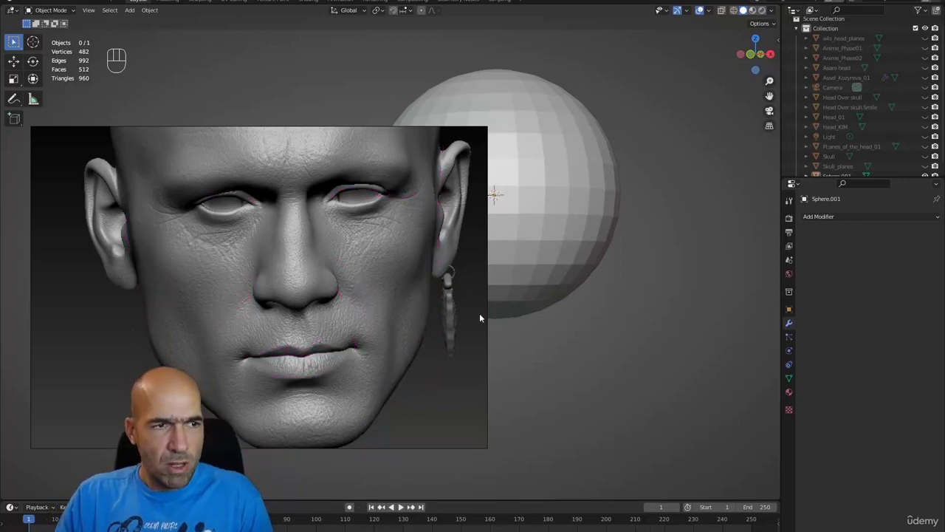
- Put the sphere in Sculpt Mode with X symmetry, maximized view, and a 166 px Grab brush
{"action": "left_click", "coordinate": [537, 315]}
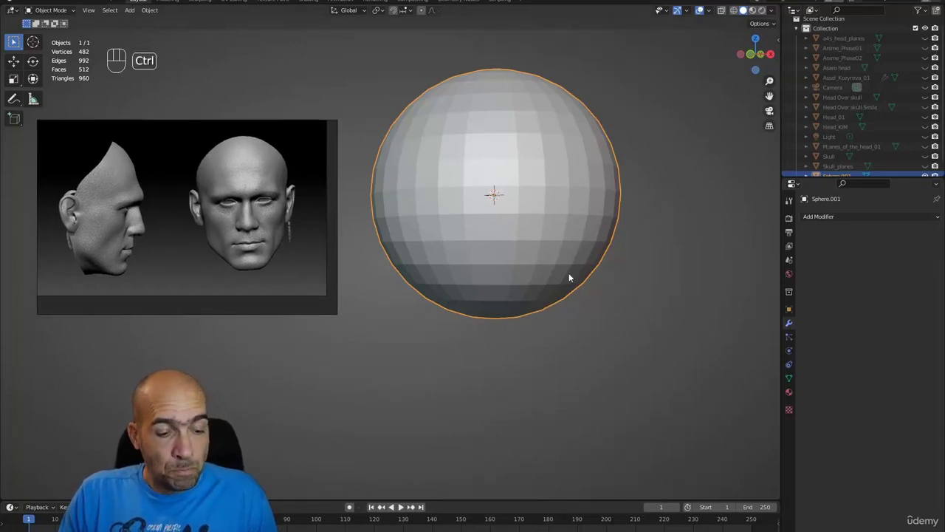
{"action": "key", "text": "ctrl+Tab"}
{"action": "left_click", "coordinate": [635, 25]}
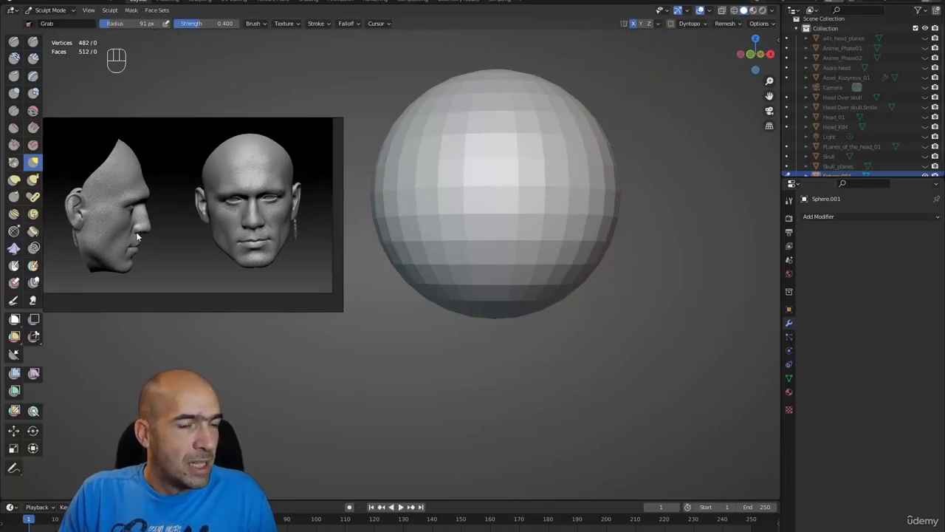
{"action": "key", "text": "ctrl+space"}
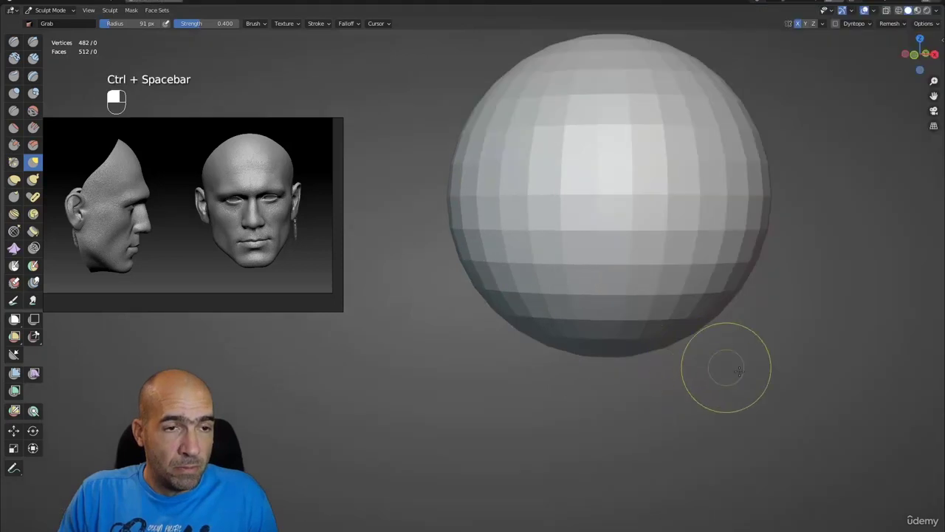
{"action": "left_click_drag", "start_coordinate": [740, 369], "coordinate": [802, 380], "text": "ctrl+alt"}
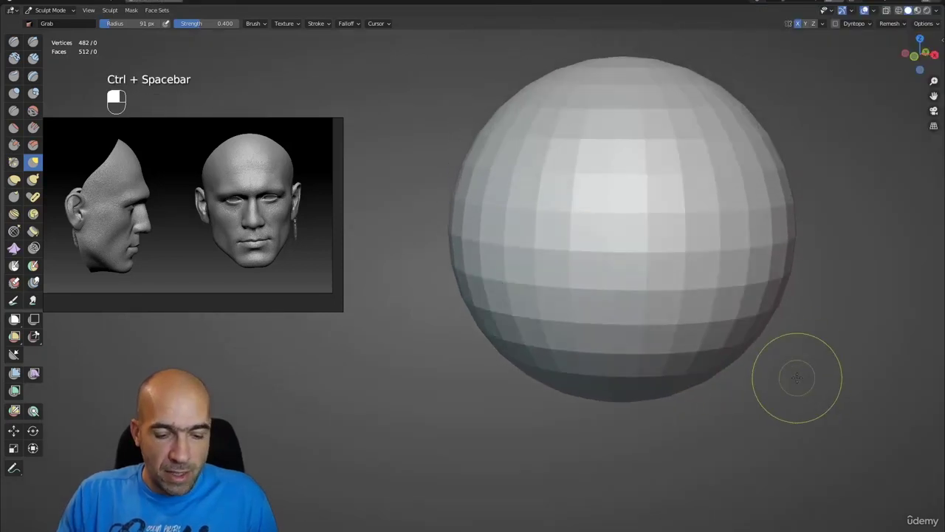
{"action": "key", "text": "g"}
{"action": "key", "text": "bracketright"}
{"action": "key", "text": "bracketright"}
{"action": "key", "text": "bracketright"}
{"action": "key", "text": "bracketright"}
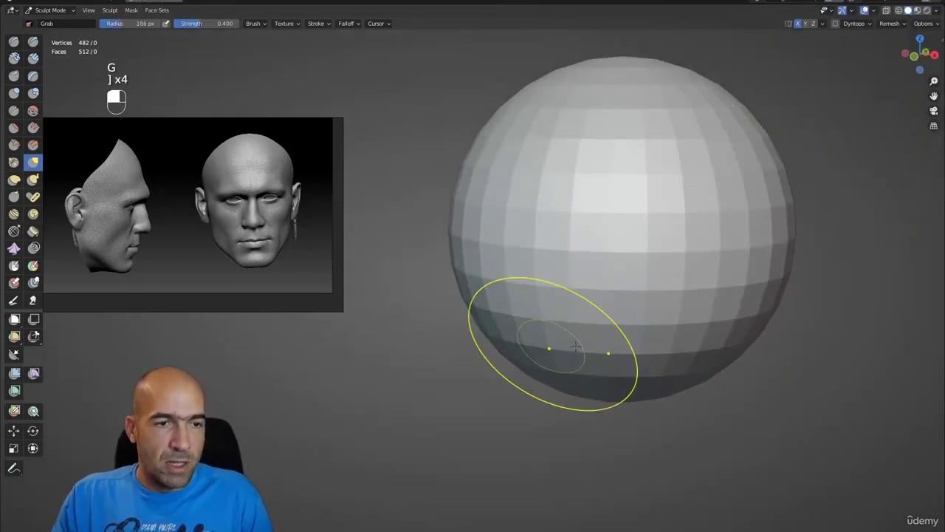
{"action": "left_click_drag", "start_coordinate": [575, 345], "coordinate": [540, 397], "text": "ctrl+alt"}
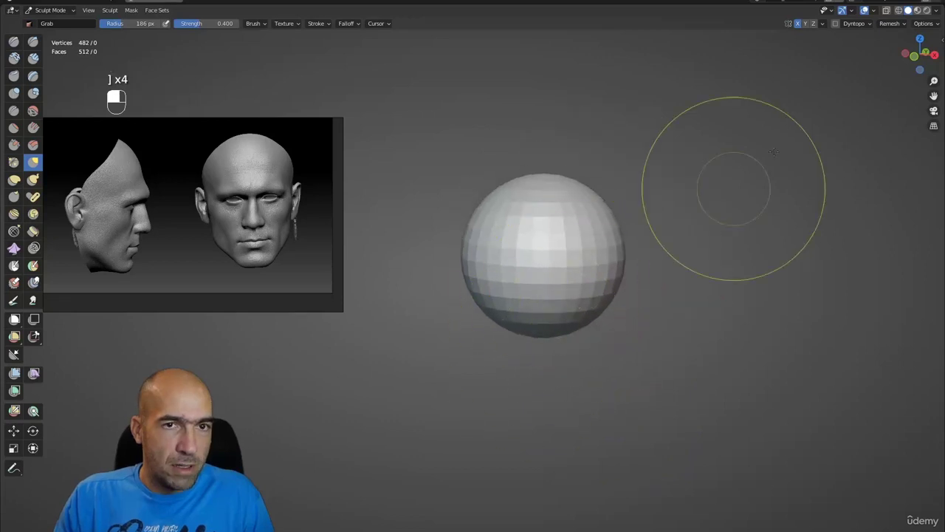
- Compare Studio and MatCap lighting in the viewport shading options
{"action": "left_click", "coordinate": [936, 11]}
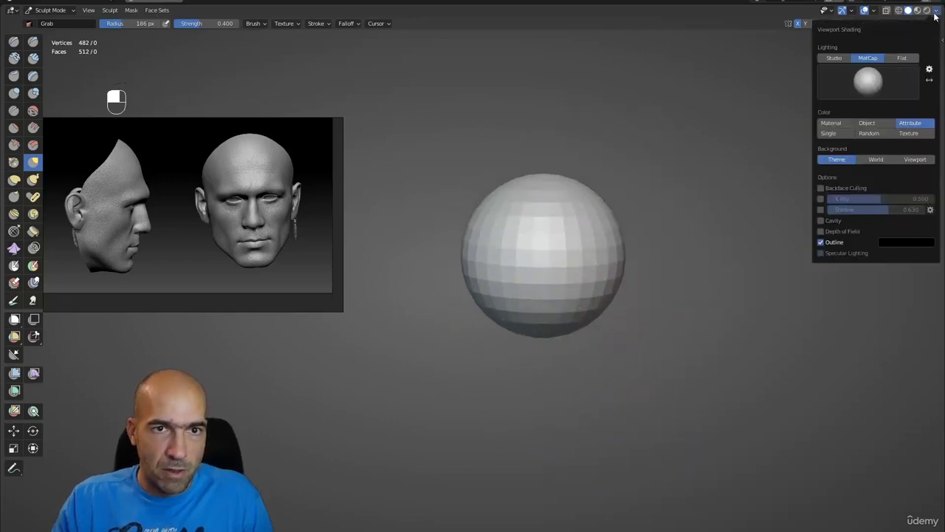
{"action": "left_click", "coordinate": [835, 58]}
{"action": "left_click", "coordinate": [863, 59]}
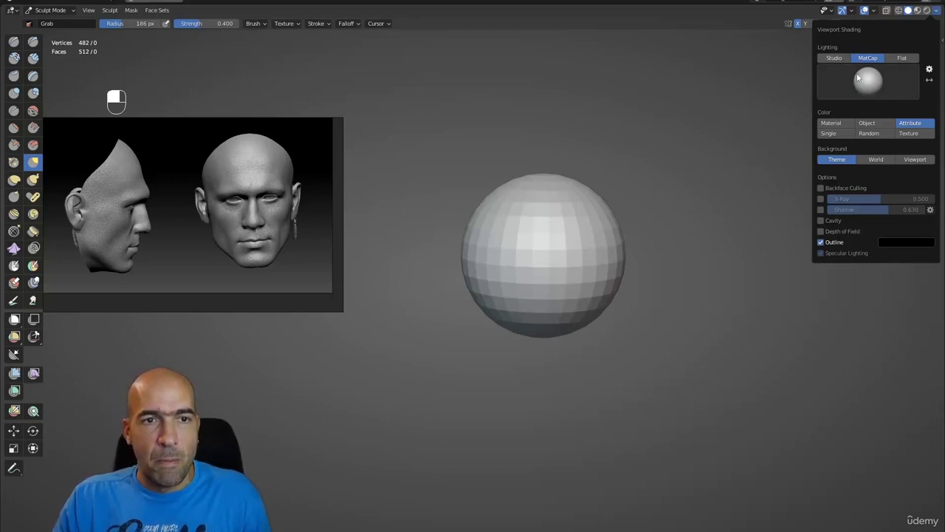
{"action": "left_click", "coordinate": [835, 58]}
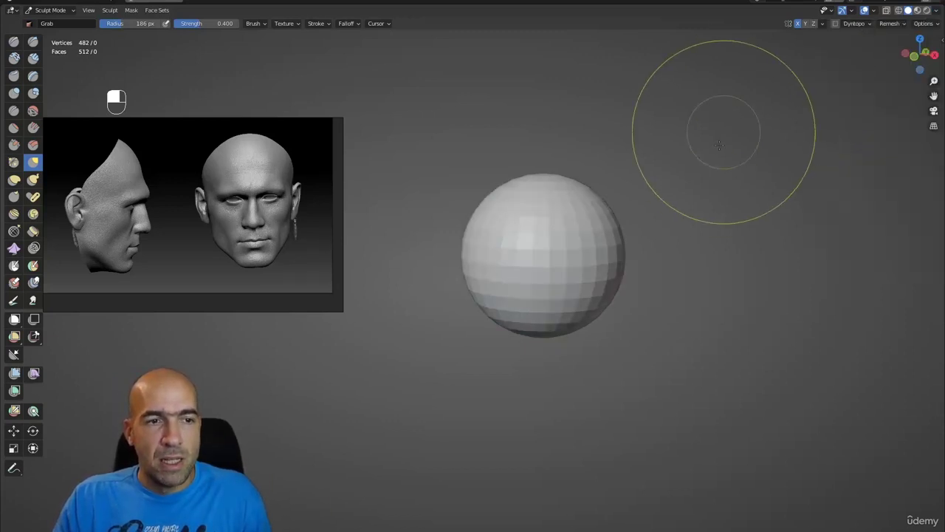
{"action": "left_click", "coordinate": [936, 11]}
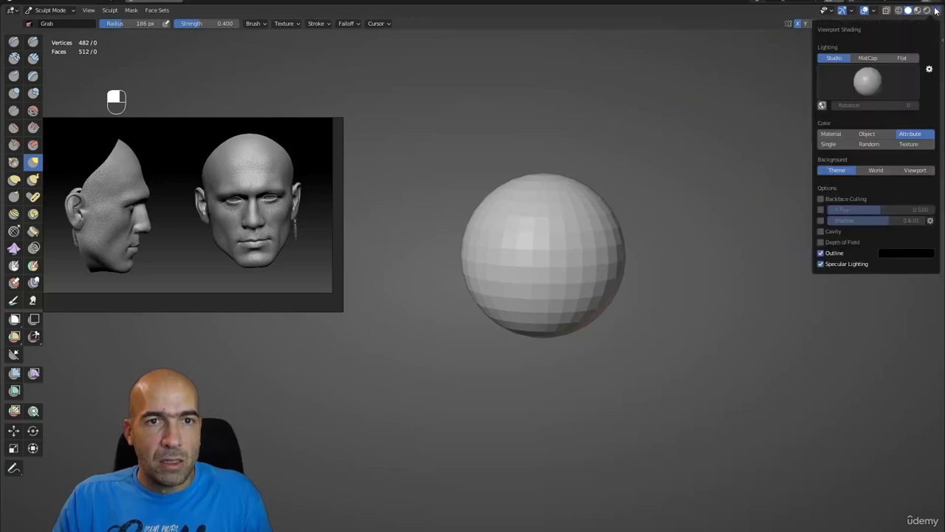
{"action": "left_click", "coordinate": [868, 57]}
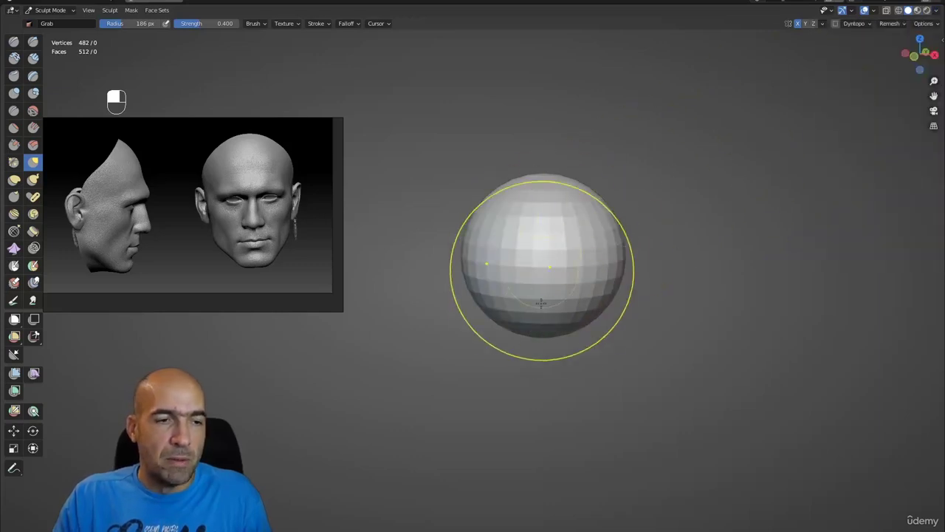
- Pull the sphere down into an egg shape, checking it from side and three-quarter views
{"action": "left_click_drag", "start_coordinate": [540, 268], "coordinate": [540, 333]}
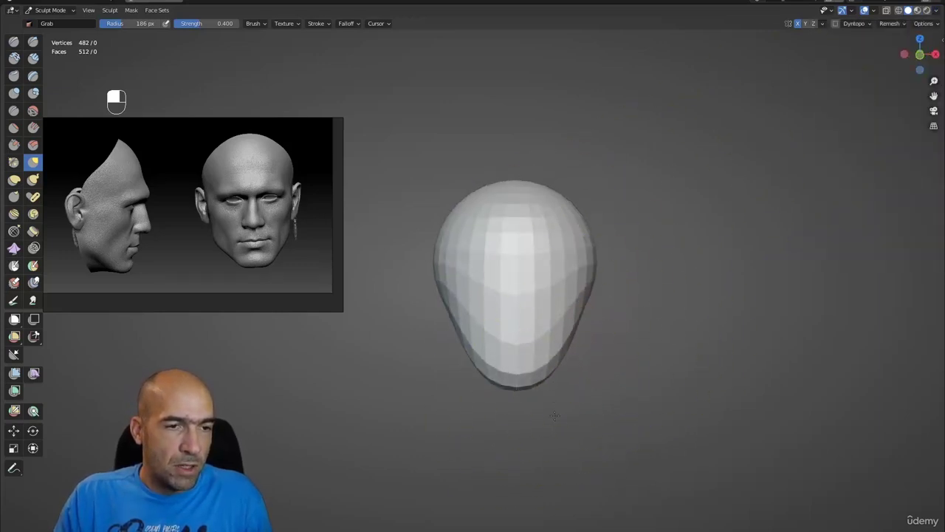
{"action": "left_click_drag", "start_coordinate": [581, 278], "coordinate": [713, 240], "text": "alt"}
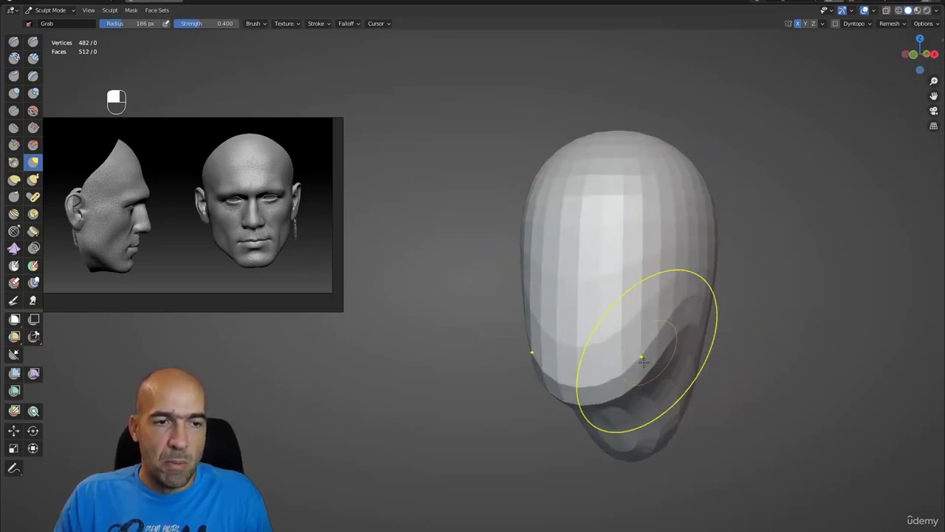
{"action": "left_click_drag", "start_coordinate": [643, 338], "coordinate": [615, 358], "text": "alt+shift"}
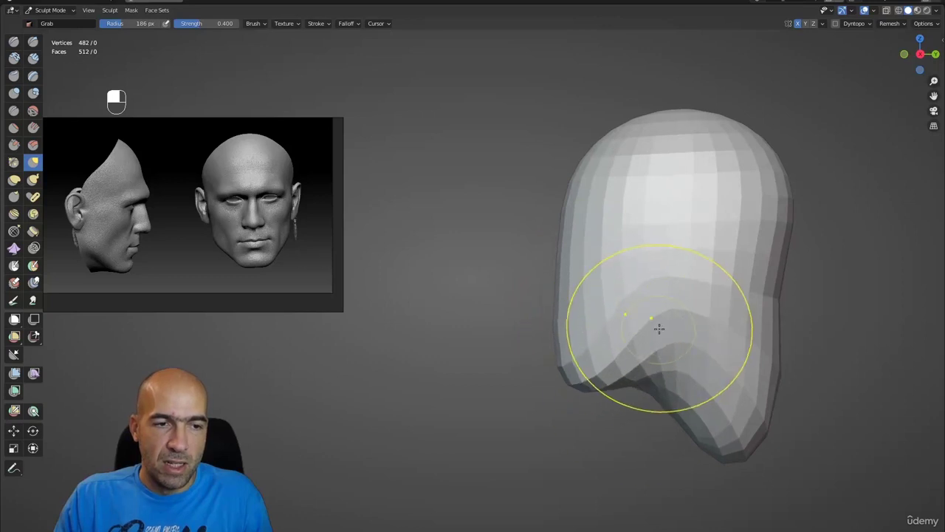
{"action": "left_click_drag", "start_coordinate": [659, 329], "coordinate": [605, 294], "text": "alt+shift"}
{"action": "left_click_drag", "start_coordinate": [597, 443], "coordinate": [704, 393], "text": "alt"}
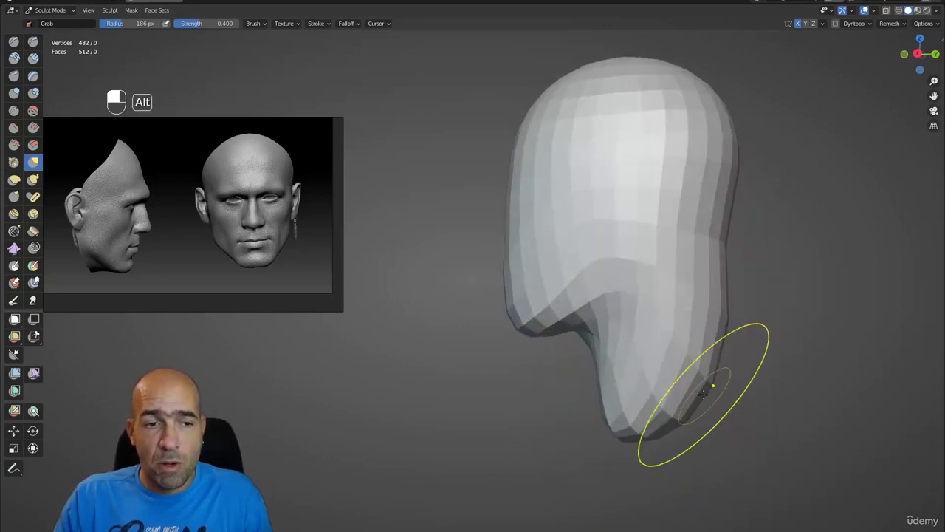
{"action": "mouse_move", "coordinate": [731, 340]}
{"action": "left_mouse_down", "text": "alt"}
{"action": "mouse_move", "coordinate": [713, 270]}
{"action": "mouse_move", "coordinate": [745, 286]}
{"action": "mouse_move", "coordinate": [670, 253]}
{"action": "mouse_move", "coordinate": [663, 212]}
{"action": "mouse_move", "coordinate": [674, 184]}
{"action": "left_mouse_up", "text": "alt"}
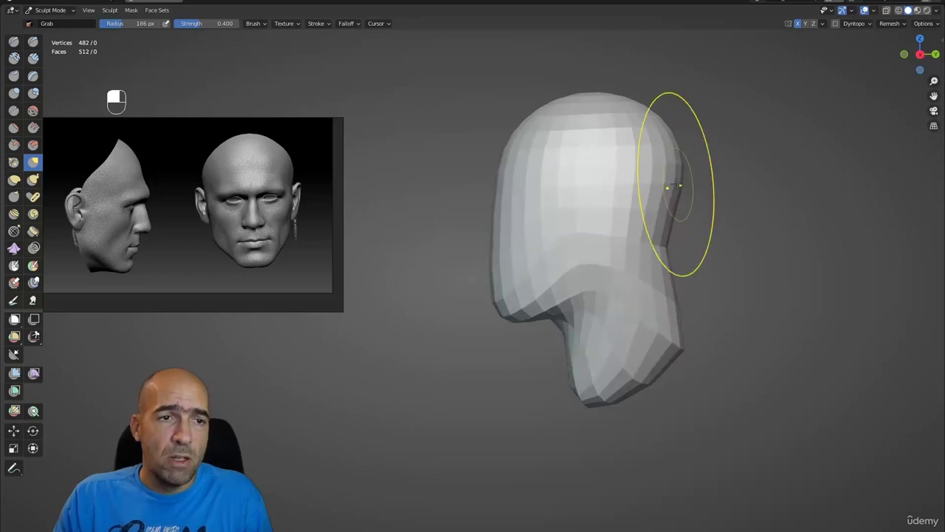
- Reshape the back of the skull, pull out the neck, and remesh to 2,804 vertices
{"action": "mouse_move", "coordinate": [644, 122]}
{"action": "left_mouse_down"}
{"action": "mouse_move", "coordinate": [677, 125]}
{"action": "mouse_move", "coordinate": [699, 176]}
{"action": "mouse_move", "coordinate": [647, 248]}
{"action": "left_mouse_up"}
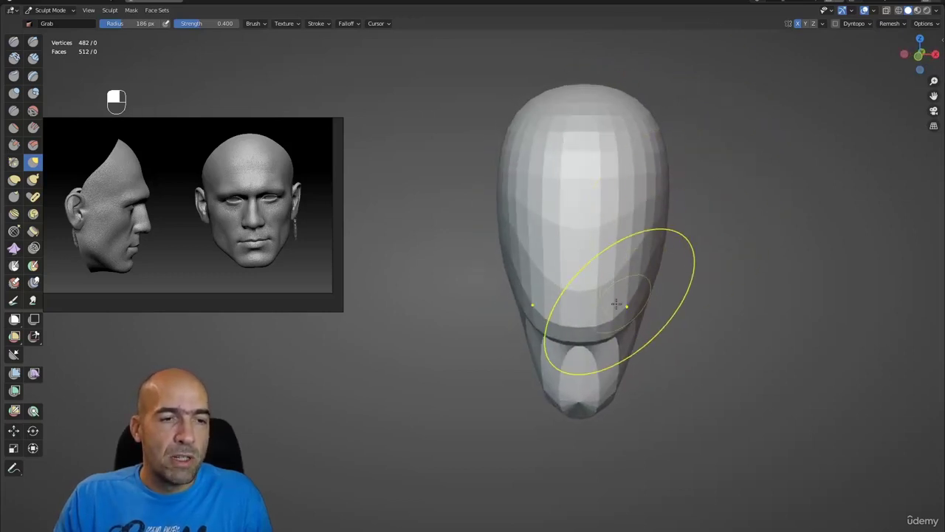
{"action": "left_click_drag", "start_coordinate": [680, 354], "coordinate": [539, 380], "text": "alt"}
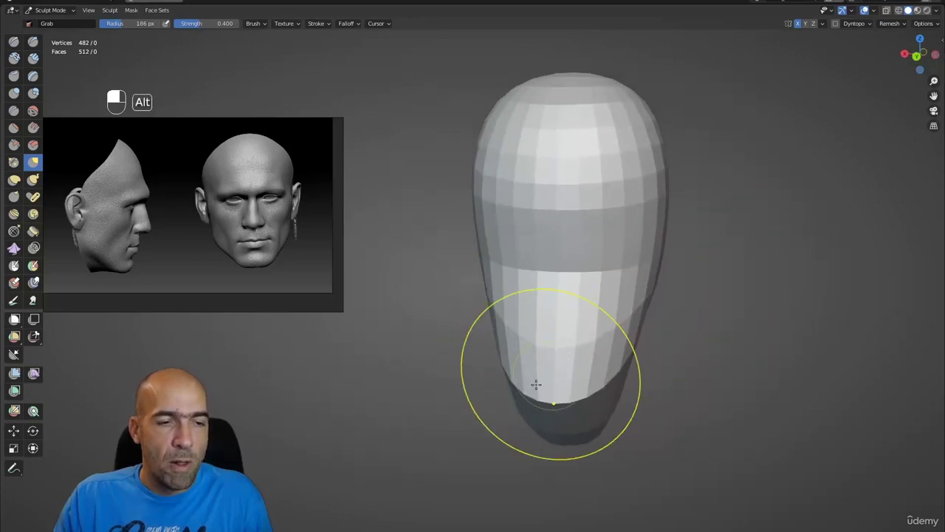
{"action": "mouse_move", "coordinate": [491, 405]}
{"action": "left_mouse_down", "text": "alt"}
{"action": "mouse_move", "coordinate": [525, 402]}
{"action": "mouse_move", "coordinate": [488, 399]}
{"action": "left_mouse_up", "text": "alt"}
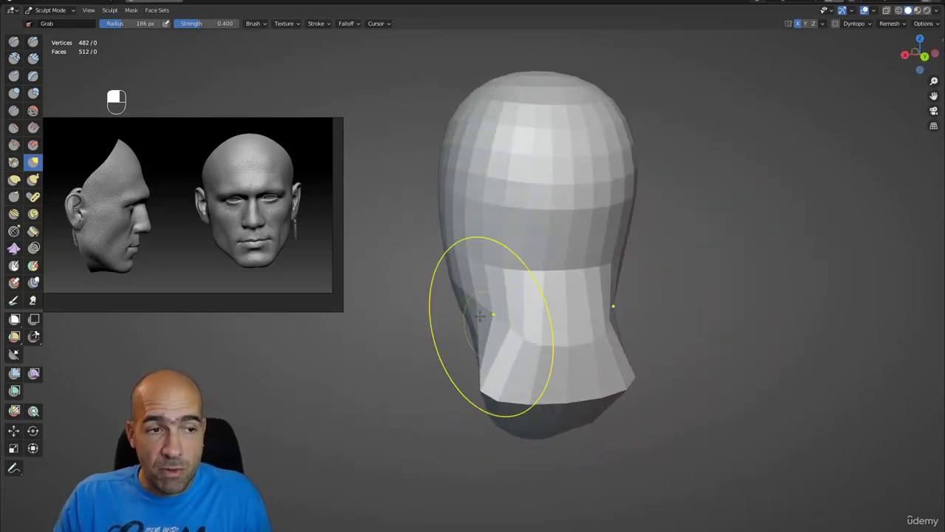
{"action": "left_click_drag", "start_coordinate": [477, 255], "coordinate": [472, 249]}
{"action": "mouse_move", "coordinate": [480, 211]}
{"action": "left_mouse_down", "text": "alt"}
{"action": "mouse_move", "coordinate": [481, 190]}
{"action": "mouse_move", "coordinate": [494, 202]}
{"action": "mouse_move", "coordinate": [724, 234]}
{"action": "left_mouse_up", "text": "alt"}
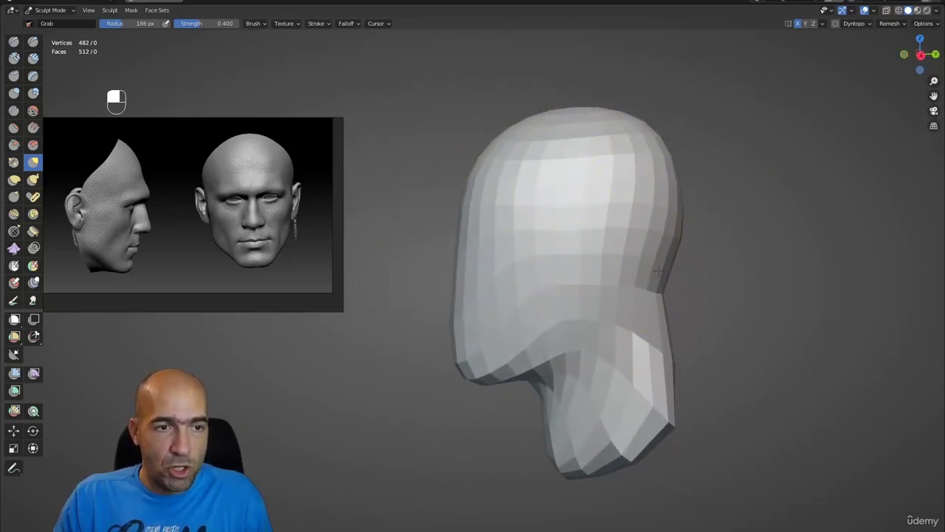
{"action": "mouse_move", "coordinate": [668, 274]}
{"action": "left_mouse_down", "text": "ctrl+alt"}
{"action": "mouse_move", "coordinate": [666, 289]}
{"action": "mouse_move", "coordinate": [717, 313]}
{"action": "mouse_move", "coordinate": [657, 339]}
{"action": "mouse_move", "coordinate": [628, 312]}
{"action": "left_mouse_up", "text": "ctrl+alt"}
{"action": "key", "text": "ctrl+r"}
{"action": "mouse_move", "coordinate": [306, 317]}
{"action": "left_mouse_down", "text": "alt"}
{"action": "mouse_move", "coordinate": [633, 317]}
{"action": "mouse_move", "coordinate": [531, 377]}
{"action": "mouse_move", "coordinate": [633, 342]}
{"action": "mouse_move", "coordinate": [606, 281]}
{"action": "mouse_move", "coordinate": [591, 281]}
{"action": "left_mouse_up", "text": "alt"}
- Dent and build up the jaw with Clay Strips, smoothing it with Draw Sharp
{"action": "key", "text": "2"}
{"action": "key", "text": "bracketleft"}
{"action": "key", "text": "bracketleft"}
{"action": "key", "text": "bracketleft"}
{"action": "key", "text": "bracketleft"}
{"action": "key", "text": "bracketleft"}
{"action": "key", "text": "bracketleft"}
{"action": "left_click_drag", "start_coordinate": [590, 281], "coordinate": [566, 289], "text": "ctrl"}
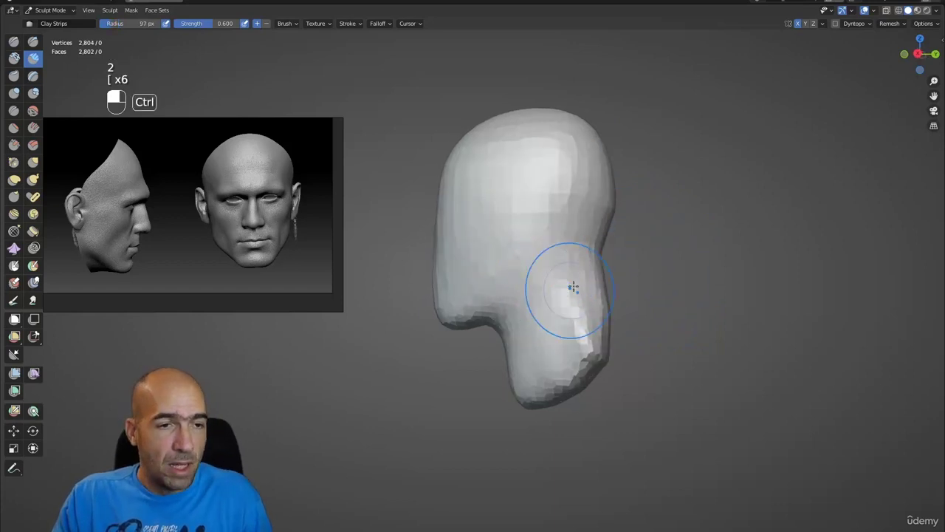
{"action": "mouse_move", "coordinate": [531, 390]}
{"action": "left_mouse_down", "text": "ctrl"}
{"action": "mouse_move", "coordinate": [576, 263]}
{"action": "mouse_move", "coordinate": [562, 323]}
{"action": "mouse_move", "coordinate": [670, 295]}
{"action": "left_mouse_up", "text": "ctrl"}
{"action": "key", "text": "1"}
{"action": "mouse_move", "coordinate": [579, 284]}
{"action": "left_mouse_down", "text": "shift"}
{"action": "mouse_move", "coordinate": [554, 332]}
{"action": "mouse_move", "coordinate": [565, 296]}
{"action": "mouse_move", "coordinate": [548, 323]}
{"action": "mouse_move", "coordinate": [613, 318]}
{"action": "mouse_move", "coordinate": [597, 342]}
{"action": "left_mouse_up", "text": "shift"}
{"action": "key", "text": "2"}
- With a 70 px Grab brush, widen the neck base and pull the shoulders inward
{"action": "key", "text": "g"}
{"action": "key", "text": "bracketleft"}
{"action": "key", "text": "bracketleft"}
{"action": "key", "text": "bracketleft"}
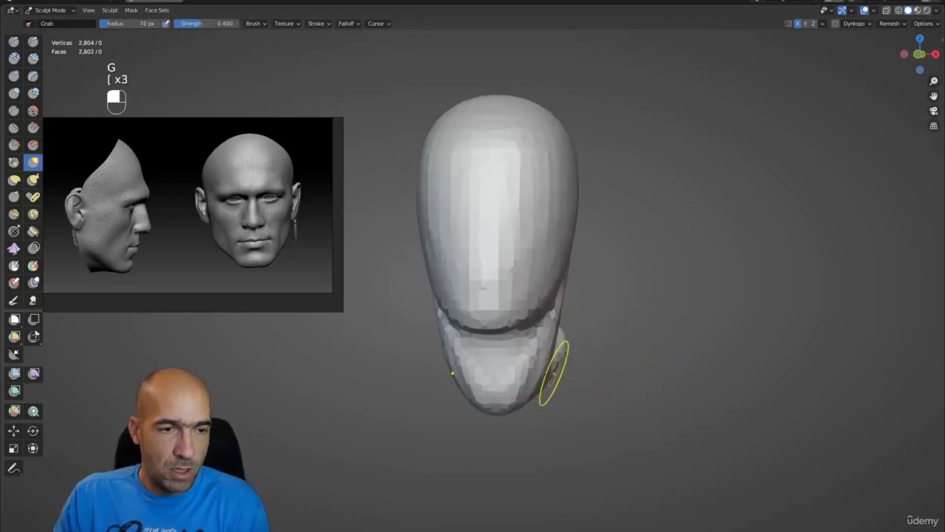
{"action": "mouse_move", "coordinate": [549, 373]}
{"action": "left_mouse_down", "text": "alt"}
{"action": "mouse_move", "coordinate": [568, 369]}
{"action": "mouse_move", "coordinate": [524, 376]}
{"action": "mouse_move", "coordinate": [508, 358]}
{"action": "mouse_move", "coordinate": [428, 376]}
{"action": "mouse_move", "coordinate": [492, 374]}
{"action": "mouse_move", "coordinate": [571, 350]}
{"action": "mouse_move", "coordinate": [484, 361]}
{"action": "mouse_move", "coordinate": [475, 353]}
{"action": "left_mouse_up", "text": "alt"}
{"action": "left_click_drag", "start_coordinate": [517, 326], "coordinate": [522, 335]}
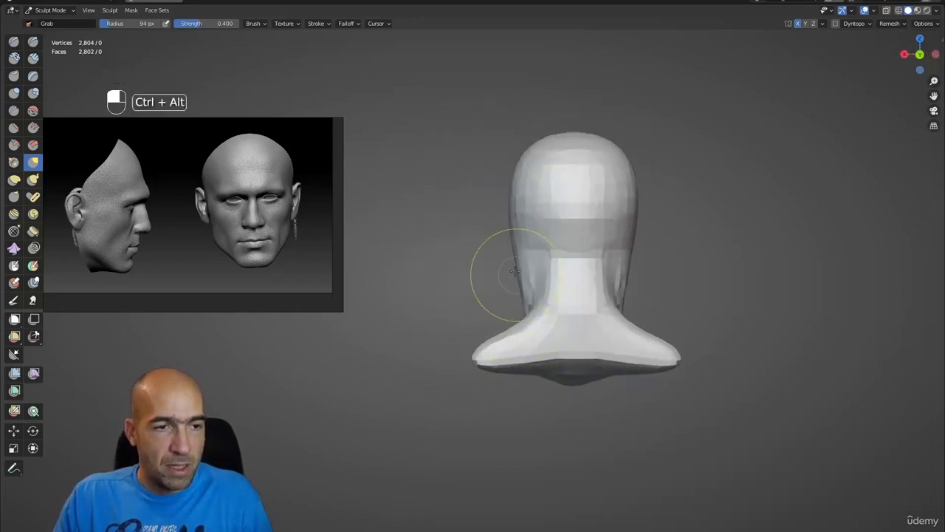
{"action": "left_click_drag", "start_coordinate": [516, 276], "coordinate": [508, 271], "text": "ctrl+alt"}
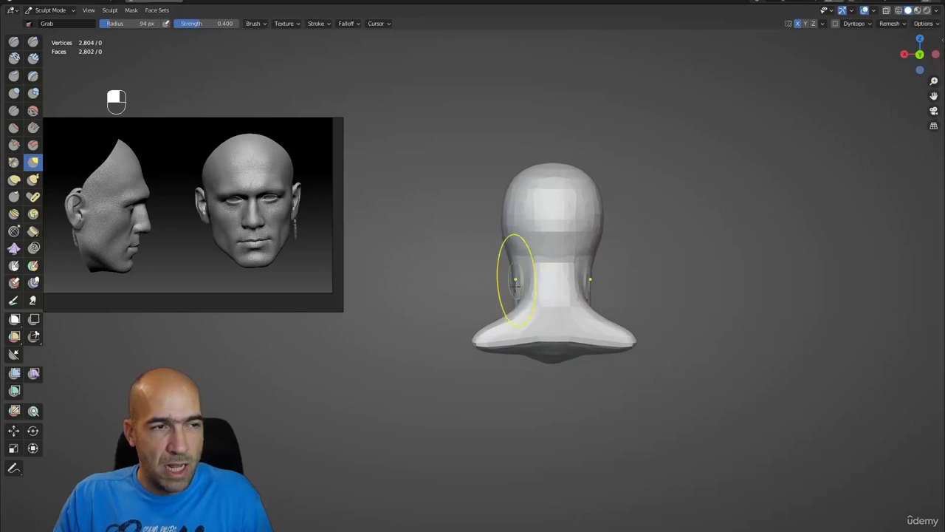
{"action": "middle_click_drag", "start_coordinate": [546, 288], "coordinate": [552, 216], "text": "alt"}
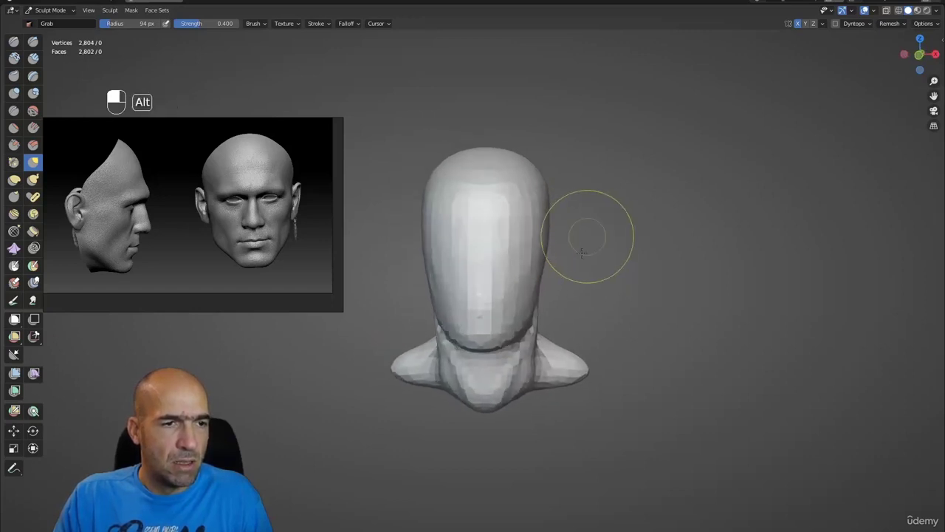
- Pull a crease into the side of the neck and orbit around to inspect the head
{"action": "scroll", "coordinate": [586, 243], "scroll_direction": "up", "scroll_amount": 2}
{"action": "middle_click_drag", "start_coordinate": [613, 285], "coordinate": [529, 304], "text": "alt"}
{"action": "left_click_drag", "start_coordinate": [529, 304], "coordinate": [542, 305]}
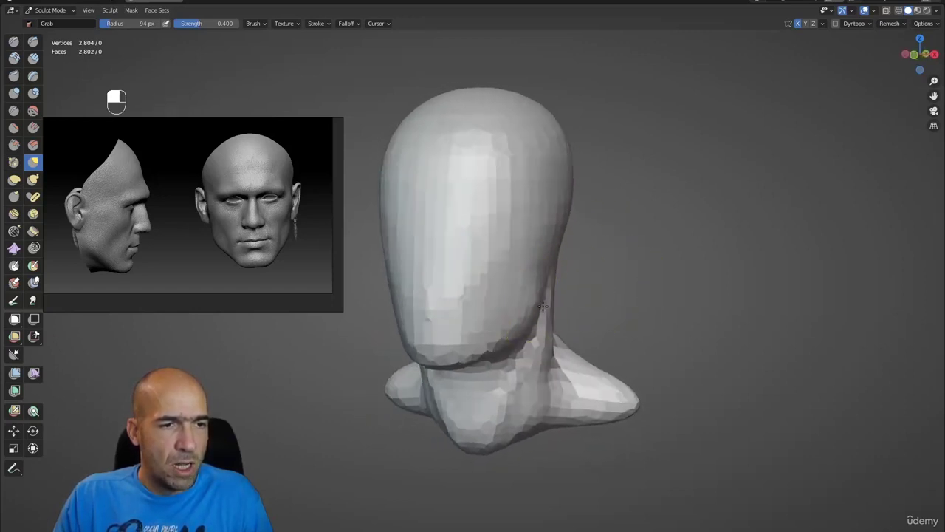
{"action": "mouse_move", "coordinate": [546, 259]}
{"action": "middle_mouse_down", "text": "alt"}
{"action": "mouse_move", "coordinate": [522, 336]}
{"action": "mouse_move", "coordinate": [477, 386]}
{"action": "mouse_move", "coordinate": [399, 381]}
{"action": "mouse_move", "coordinate": [527, 369]}
{"action": "mouse_move", "coordinate": [466, 359]}
{"action": "middle_mouse_up", "text": "alt"}
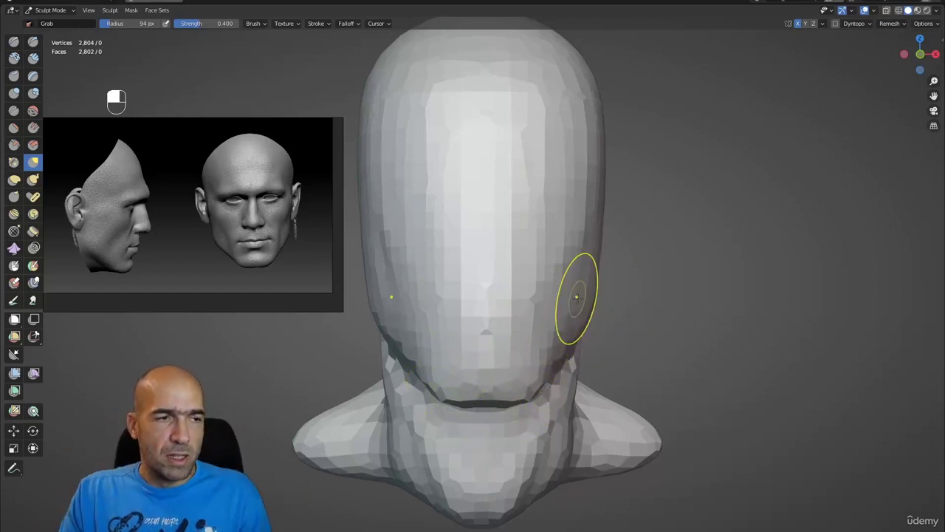
{"action": "middle_click_drag", "start_coordinate": [708, 233], "coordinate": [597, 243], "text": "alt"}
- Carve mirrored grooves for the eye line and cheeks with the Draw Sharp brush
{"action": "key", "text": "1"}
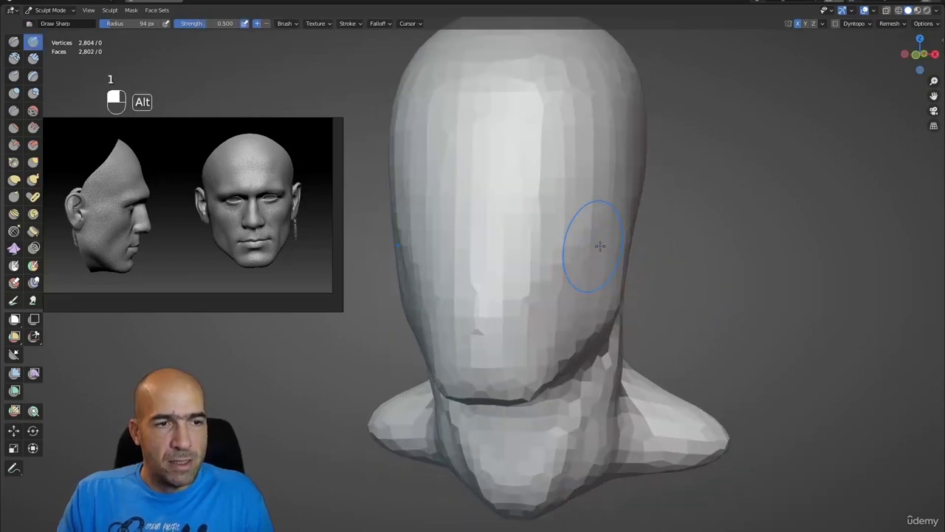
{"action": "mouse_move", "coordinate": [631, 225]}
{"action": "left_mouse_down", "text": "ctrl"}
{"action": "mouse_move", "coordinate": [613, 234]}
{"action": "mouse_move", "coordinate": [553, 338]}
{"action": "mouse_move", "coordinate": [559, 323]}
{"action": "left_mouse_up", "text": "ctrl"}
{"action": "middle_click_drag", "start_coordinate": [618, 316], "coordinate": [564, 326]}
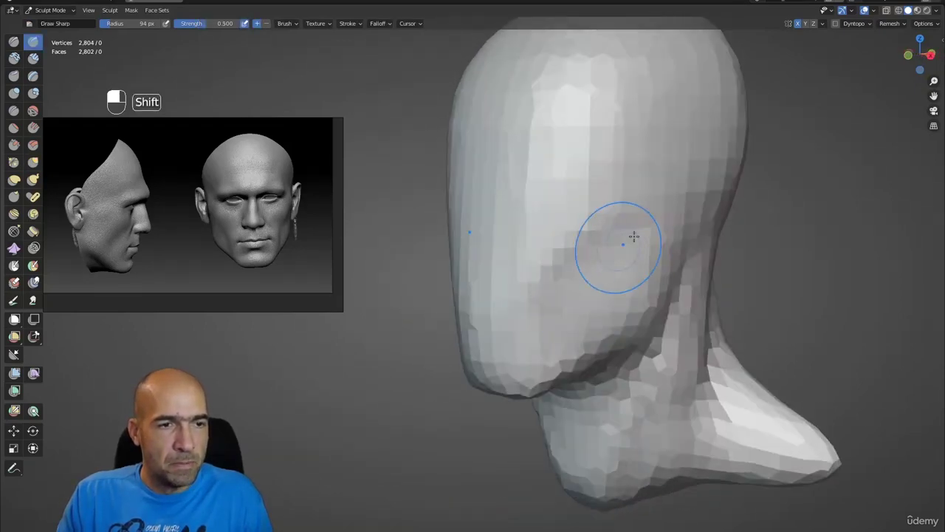
{"action": "middle_click_drag", "start_coordinate": [655, 211], "coordinate": [605, 217], "text": "alt"}
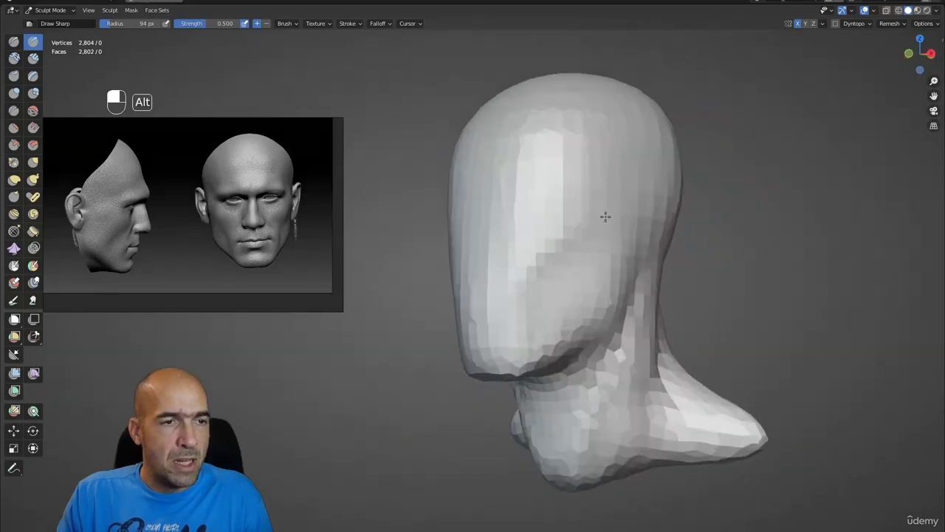
{"action": "left_click_drag", "start_coordinate": [605, 216], "coordinate": [524, 292], "text": "alt"}
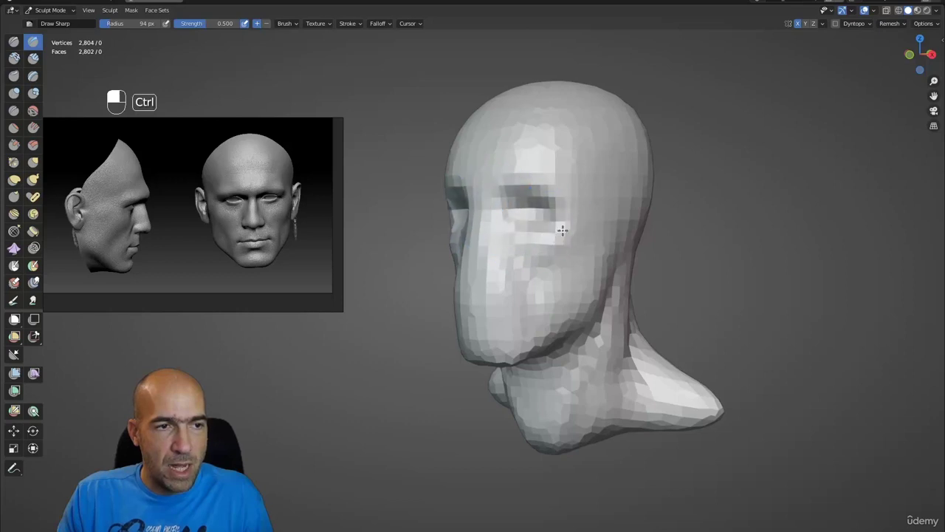
{"action": "left_click_drag", "start_coordinate": [541, 262], "coordinate": [556, 175], "text": "alt"}
- Touch up the brow, undo the last change, and set the Grab brush to 141 px
{"action": "key", "text": "g"}
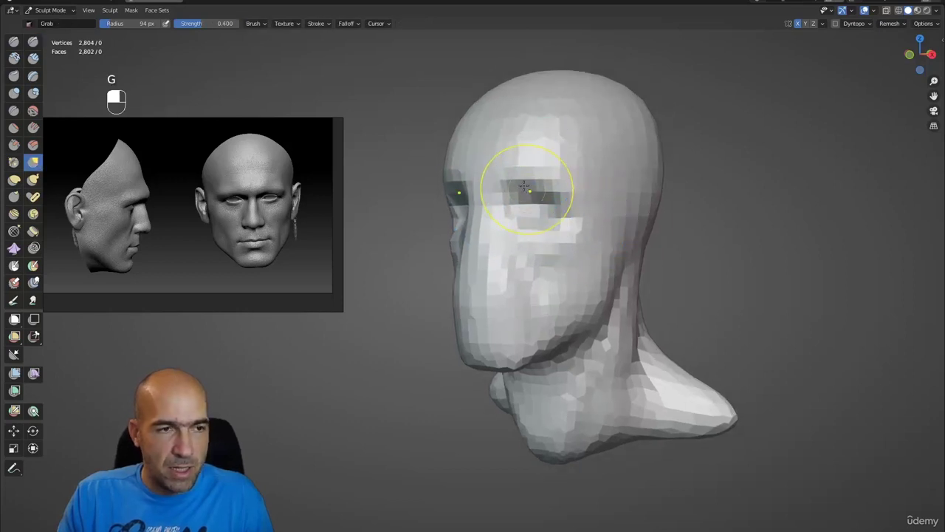
{"action": "left_click_drag", "start_coordinate": [518, 181], "coordinate": [510, 161], "text": "alt"}
{"action": "key", "text": "1"}
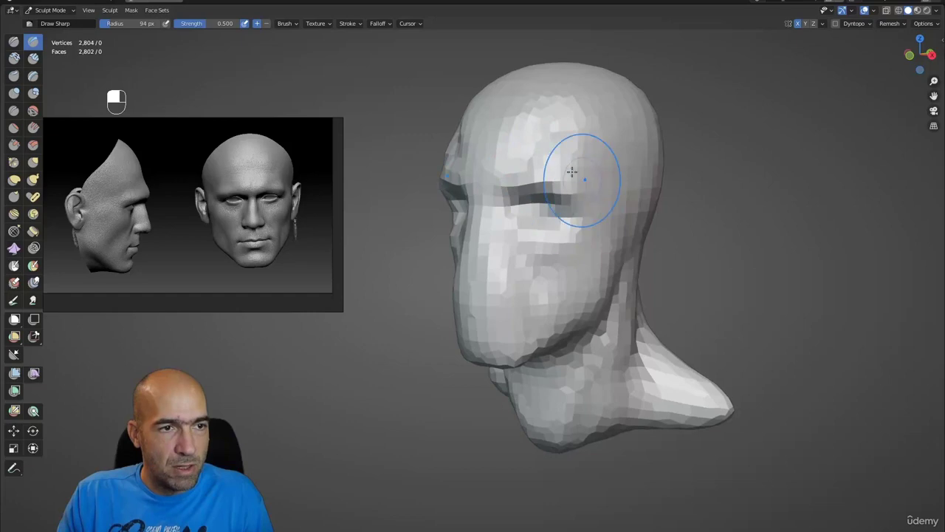
{"action": "mouse_move", "coordinate": [574, 165]}
{"action": "left_mouse_down", "text": "alt"}
{"action": "mouse_move", "coordinate": [616, 197]}
{"action": "mouse_move", "coordinate": [612, 182]}
{"action": "mouse_move", "coordinate": [583, 201]}
{"action": "mouse_move", "coordinate": [661, 251]}
{"action": "mouse_move", "coordinate": [644, 249]}
{"action": "mouse_move", "coordinate": [624, 146]}
{"action": "left_mouse_up", "text": "alt"}
{"action": "key", "text": "ctrl+z"}
{"action": "key", "text": "g"}
{"action": "key", "text": "bracketright"}
{"action": "key", "text": "bracketright"}
{"action": "key", "text": "bracketright"}
{"action": "key", "text": "bracketright"}
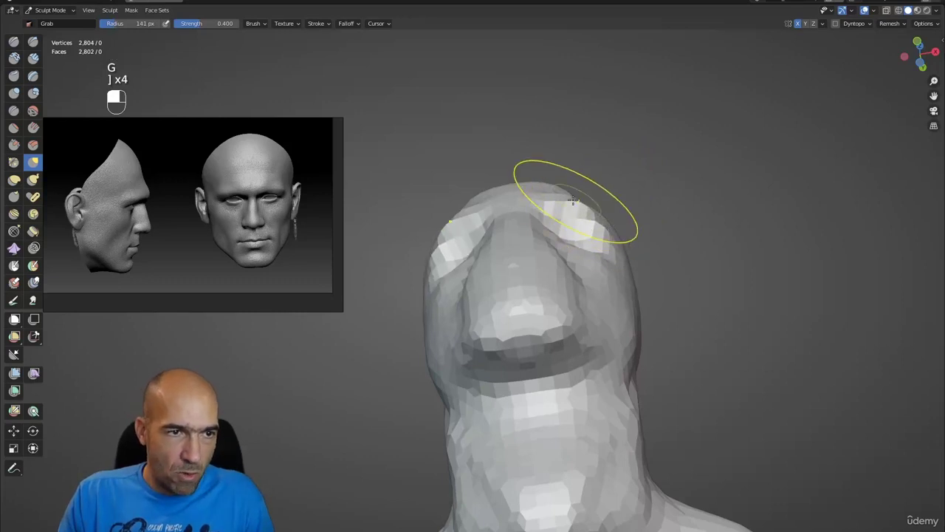
- Pull out the right temple with the Grab brush and reshape the forehead and brow, checking from front, top and side
{"action": "left_click_drag", "start_coordinate": [612, 183], "coordinate": [570, 221], "text": "ctrl+alt"}
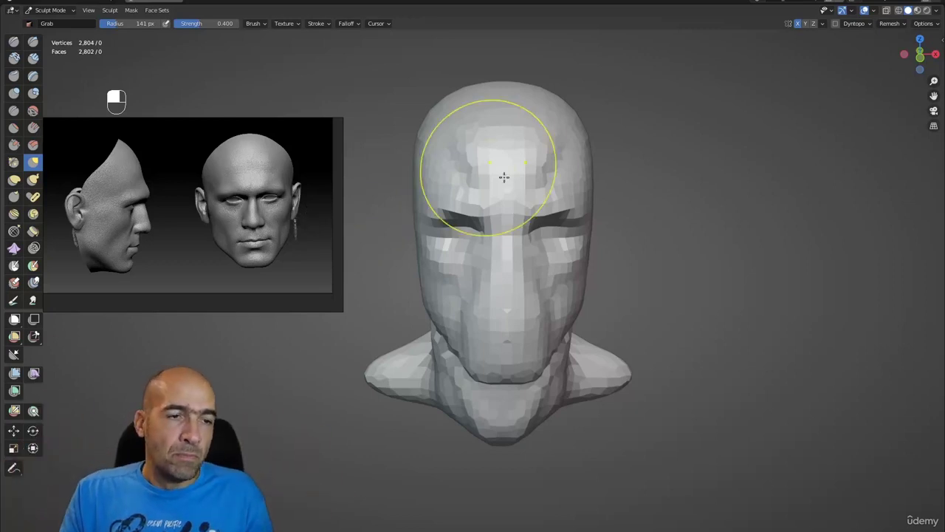
{"action": "left_click_drag", "start_coordinate": [694, 207], "coordinate": [667, 222], "text": "alt"}
{"action": "left_click_drag", "start_coordinate": [667, 223], "coordinate": [644, 229], "text": "alt"}
{"action": "key", "text": "g"}
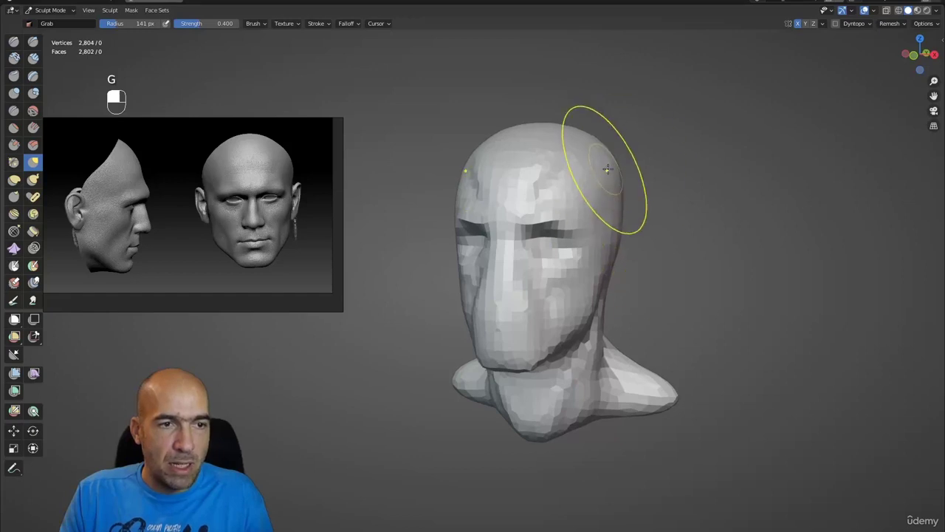
{"action": "left_click_drag", "start_coordinate": [610, 166], "coordinate": [644, 174]}
{"action": "mouse_move", "coordinate": [644, 174]}
{"action": "left_mouse_down", "text": "alt"}
{"action": "mouse_move", "coordinate": [627, 264]}
{"action": "mouse_move", "coordinate": [633, 197]}
{"action": "mouse_move", "coordinate": [589, 185]}
{"action": "left_mouse_up", "text": "alt"}
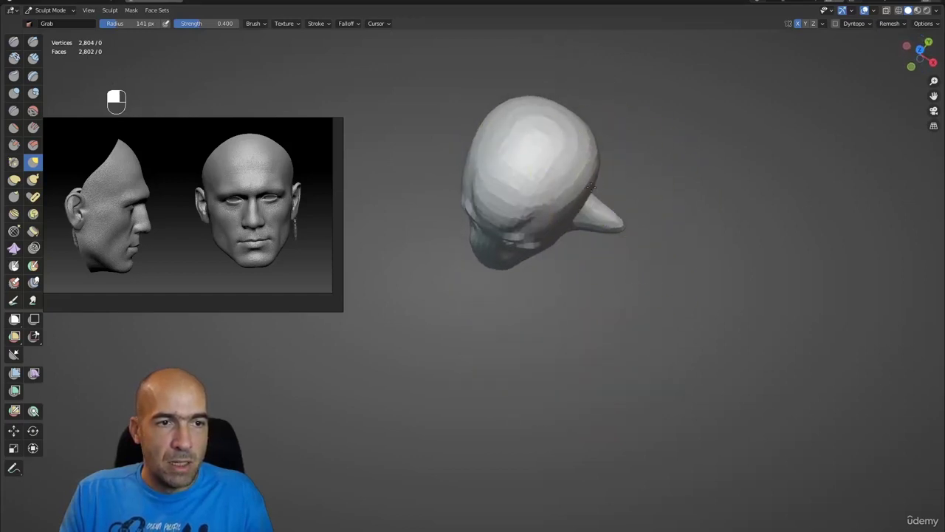
{"action": "mouse_move", "coordinate": [576, 148]}
{"action": "left_mouse_down", "text": "alt"}
{"action": "mouse_move", "coordinate": [517, 160]}
{"action": "mouse_move", "coordinate": [607, 211]}
{"action": "mouse_move", "coordinate": [618, 163]}
{"action": "mouse_move", "coordinate": [669, 171]}
{"action": "mouse_move", "coordinate": [605, 170]}
{"action": "left_mouse_up", "text": "alt"}
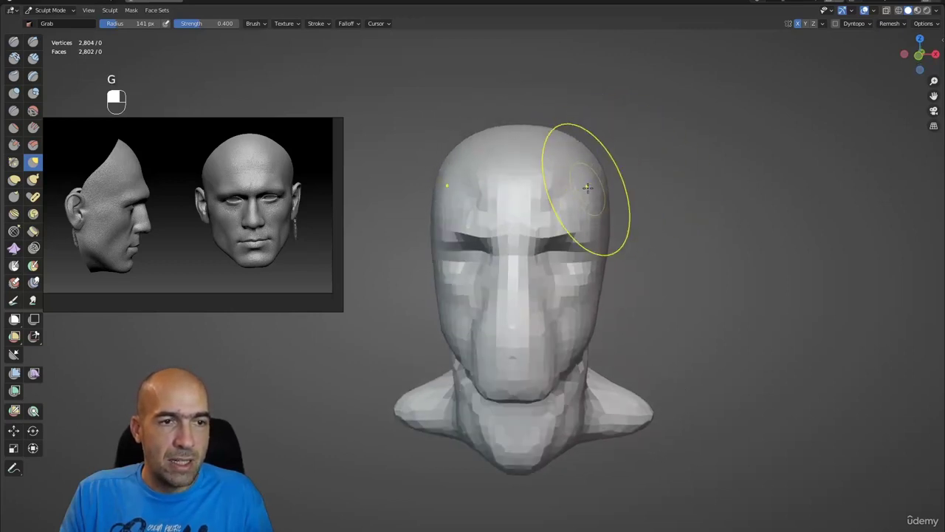
{"action": "left_click_drag", "start_coordinate": [620, 212], "coordinate": [522, 303], "text": "alt"}
{"action": "mouse_move", "coordinate": [436, 338]}
{"action": "left_mouse_down", "text": "alt+shift"}
{"action": "mouse_move", "coordinate": [460, 312]}
{"action": "mouse_move", "coordinate": [517, 294]}
{"action": "mouse_move", "coordinate": [650, 288]}
{"action": "left_mouse_up", "text": "alt+shift"}
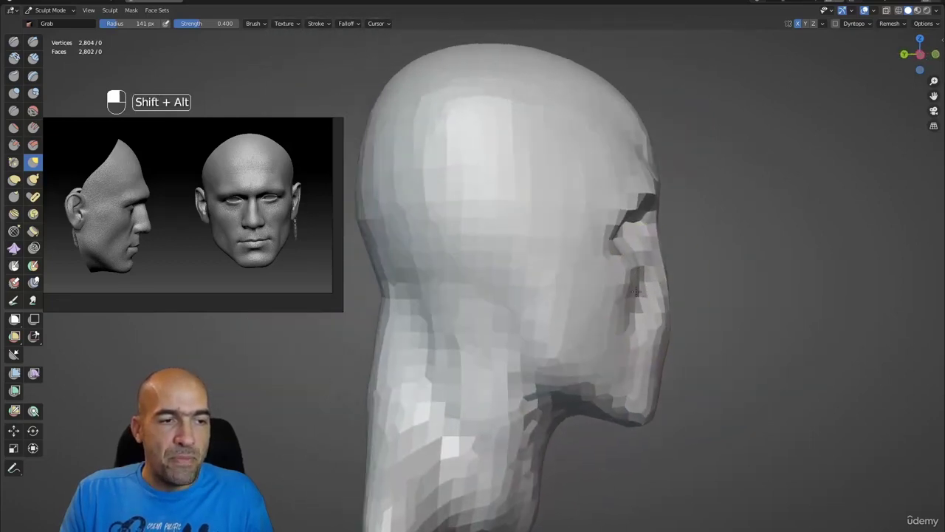
{"action": "left_click_drag", "start_coordinate": [584, 281], "coordinate": [614, 244], "text": "alt+shift"}
- Paint a mask patch on the side of the head where the ear will go
{"action": "key", "text": "m"}
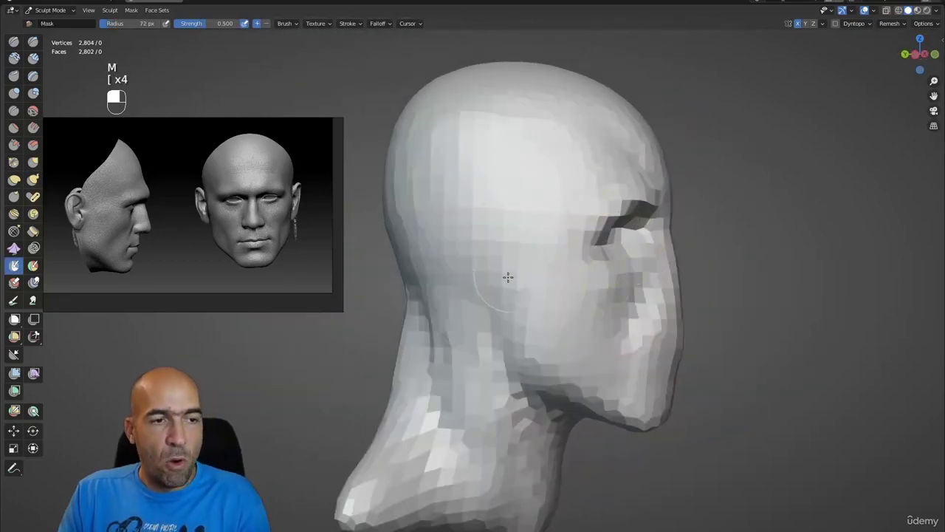
{"action": "left_click_drag", "start_coordinate": [500, 272], "coordinate": [509, 253]}
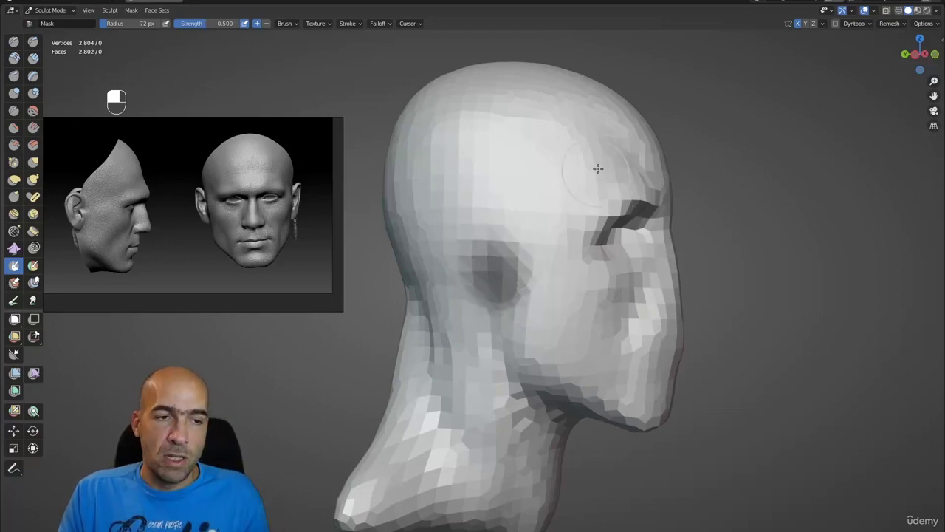
{"action": "mouse_move", "coordinate": [747, 273]}
{"action": "left_mouse_down", "text": "alt"}
{"action": "mouse_move", "coordinate": [612, 264]}
{"action": "mouse_move", "coordinate": [691, 293]}
{"action": "mouse_move", "coordinate": [692, 244]}
{"action": "left_mouse_up", "text": "alt"}
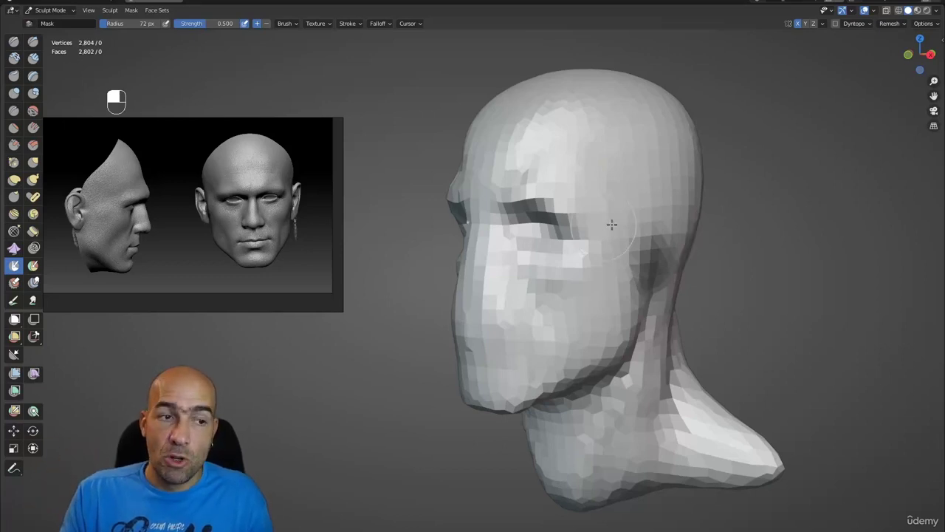
{"action": "left_click_drag", "start_coordinate": [737, 256], "coordinate": [590, 248], "text": "ctrl+alt"}
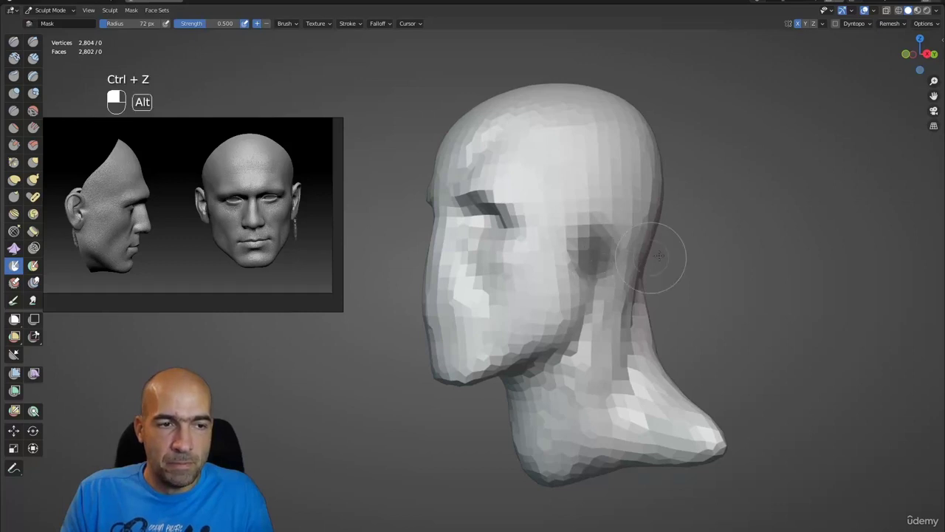
{"action": "left_click_drag", "start_coordinate": [659, 256], "coordinate": [656, 255], "text": "alt"}
- Invert the mask so only the ear patch stays editable
{"action": "key", "text": "a"}
{"action": "left_click", "coordinate": [496, 261]}
{"action": "key", "text": "g"}
{"action": "left_click_drag", "start_coordinate": [574, 259], "coordinate": [647, 247], "text": "alt"}
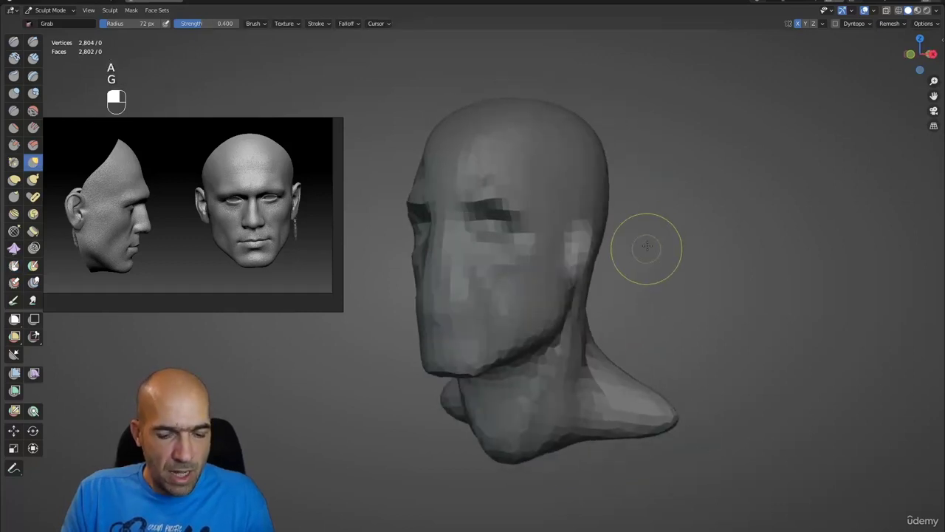
- Enlarge the Grab brush slightly and clear the mask from the head
{"action": "key", "text": "bracketright"}
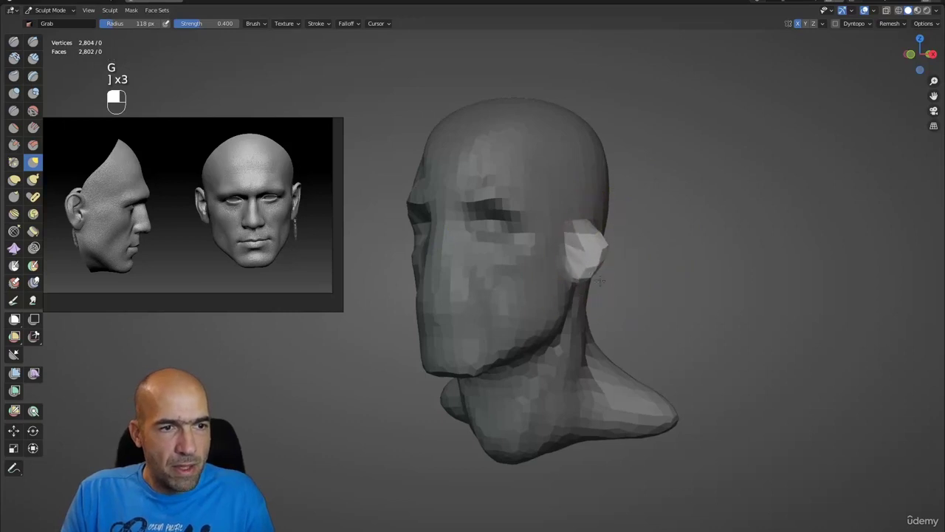
{"action": "left_click_drag", "start_coordinate": [589, 288], "coordinate": [594, 268], "text": "alt"}
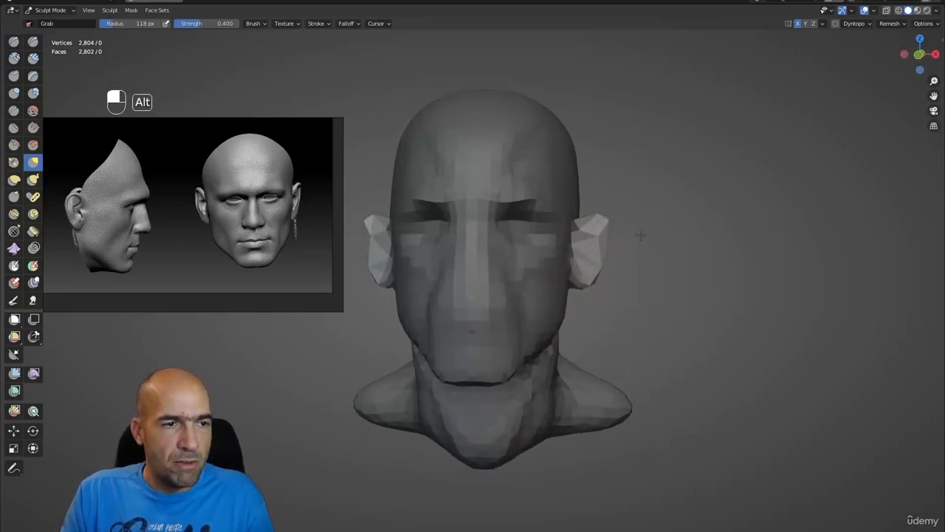
{"action": "key", "text": "a"}
{"action": "left_click", "coordinate": [709, 254]}
- Pull a flat ear shape out from one side of the head, checking it in profile
{"action": "left_click_drag", "start_coordinate": [709, 255], "coordinate": [602, 248], "text": "alt"}
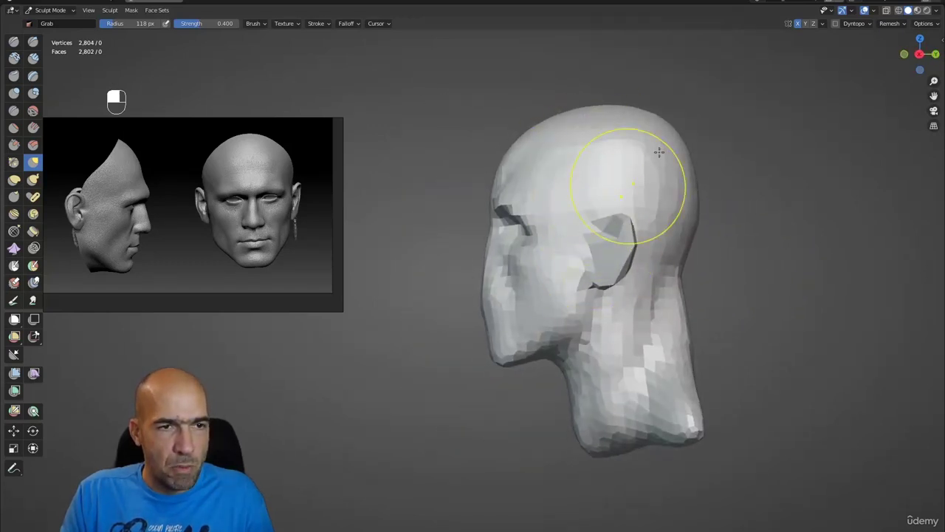
{"action": "left_click_drag", "start_coordinate": [660, 151], "coordinate": [500, 327], "text": "ctrl+alt"}
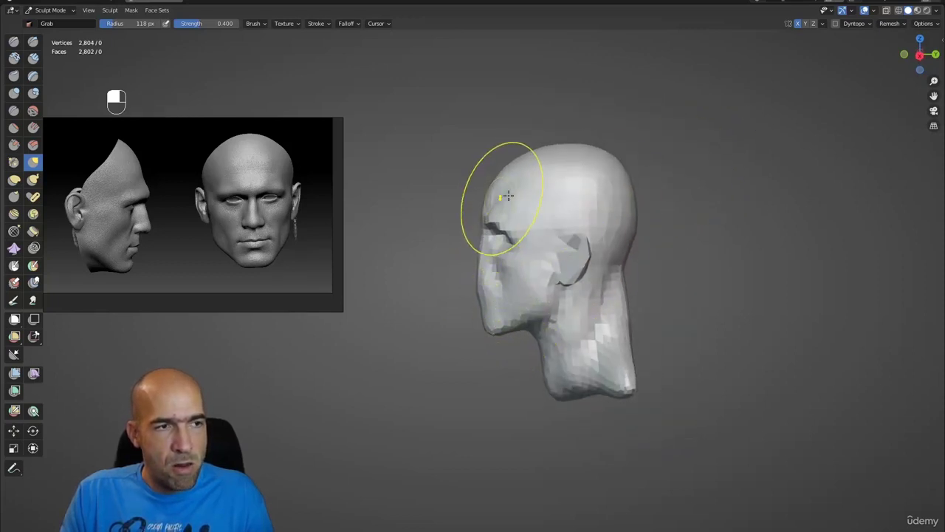
{"action": "left_click_drag", "start_coordinate": [507, 185], "coordinate": [538, 163], "text": "alt"}
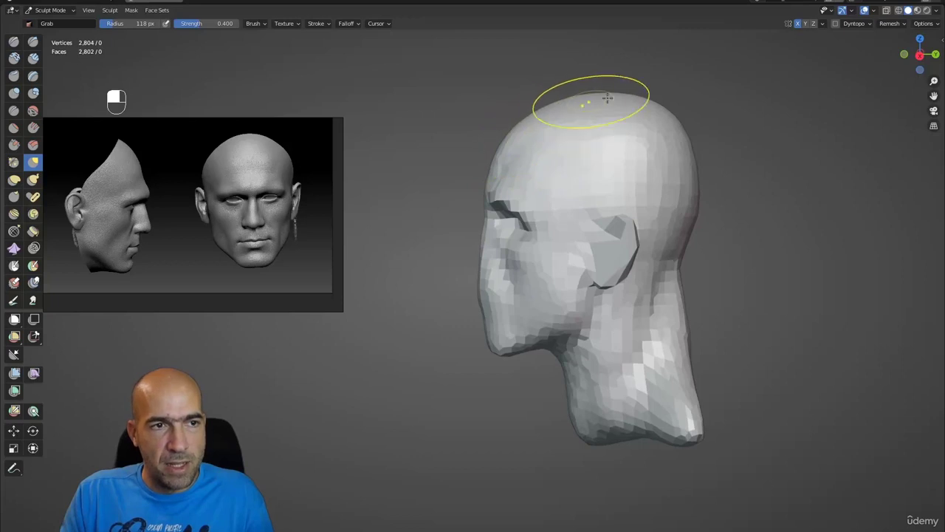
{"action": "left_click_drag", "start_coordinate": [607, 97], "coordinate": [656, 96], "text": "alt"}
{"action": "scroll", "coordinate": [595, 162], "scroll_direction": "down", "scroll_amount": 2}
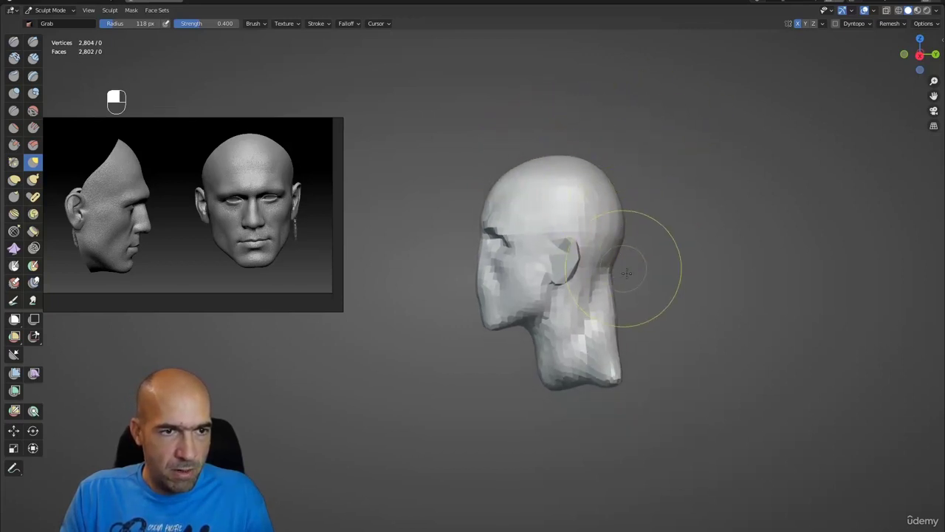
{"action": "mouse_move", "coordinate": [626, 273]}
{"action": "left_mouse_down", "text": "alt"}
{"action": "mouse_move", "coordinate": [633, 295]}
{"action": "mouse_move", "coordinate": [620, 311]}
{"action": "mouse_move", "coordinate": [683, 332]}
{"action": "mouse_move", "coordinate": [648, 327]}
{"action": "mouse_move", "coordinate": [654, 308]}
{"action": "left_mouse_up", "text": "alt"}
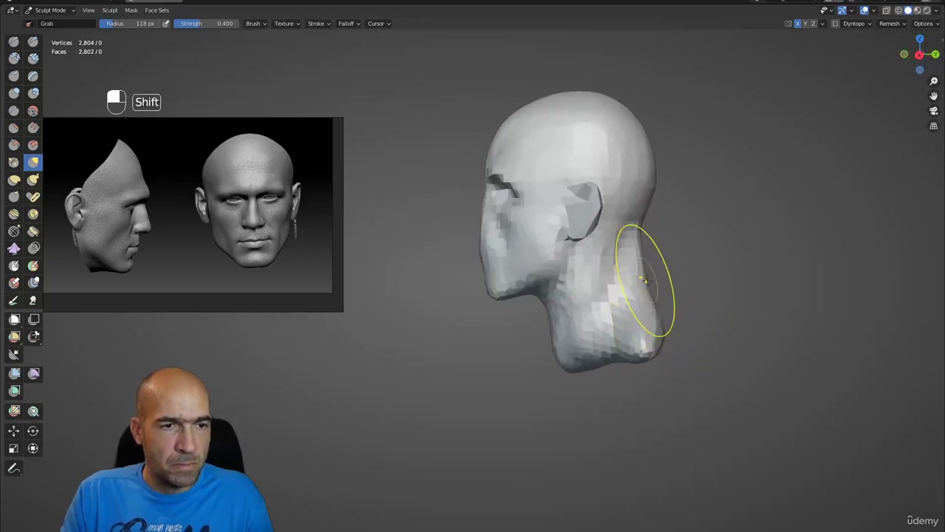
- Rough out the ear on the other side and inspect both from front and three-quarter views
{"action": "scroll", "coordinate": [603, 271], "scroll_direction": "up", "scroll_amount": 3}
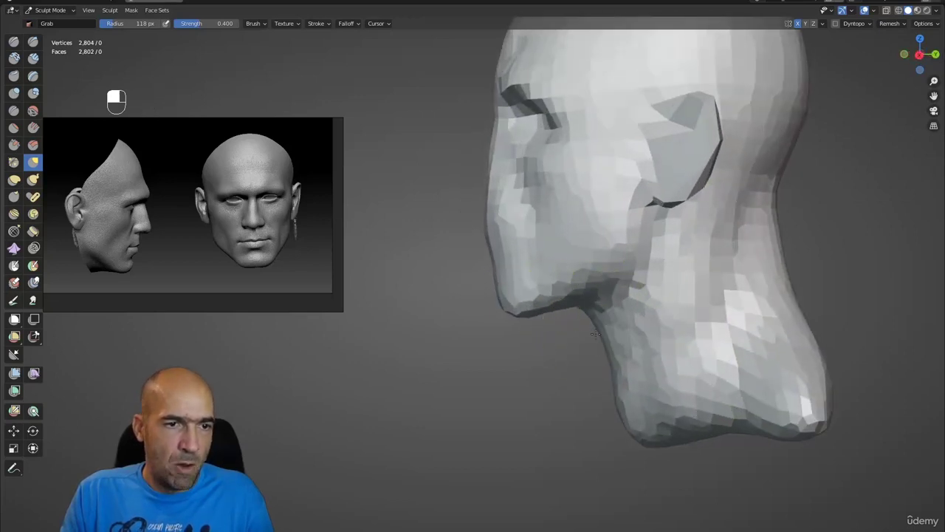
{"action": "scroll", "coordinate": [619, 330], "scroll_direction": "down", "scroll_amount": 4}
{"action": "left_click_drag", "start_coordinate": [619, 331], "coordinate": [583, 355], "text": "alt"}
{"action": "left_click_drag", "start_coordinate": [583, 354], "coordinate": [603, 336], "text": "ctrl+alt"}
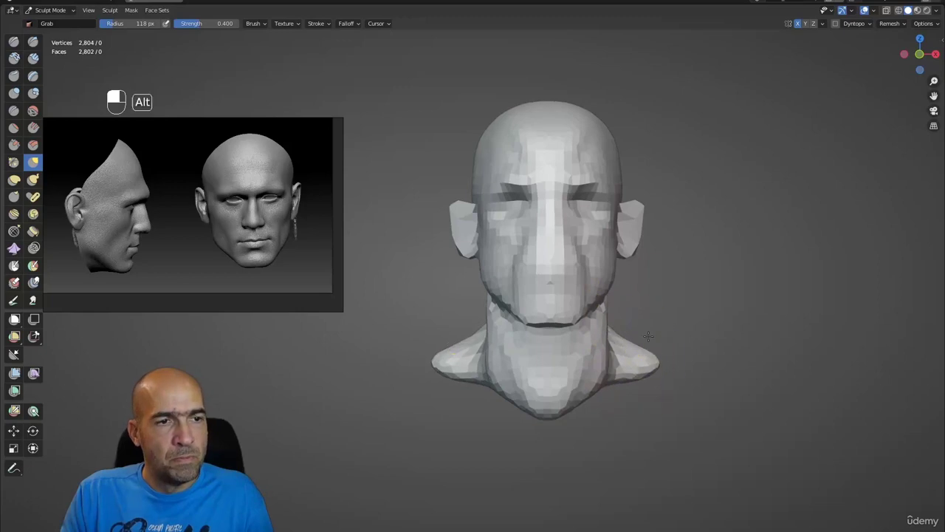
{"action": "left_click_drag", "start_coordinate": [633, 363], "coordinate": [630, 235], "text": "alt"}
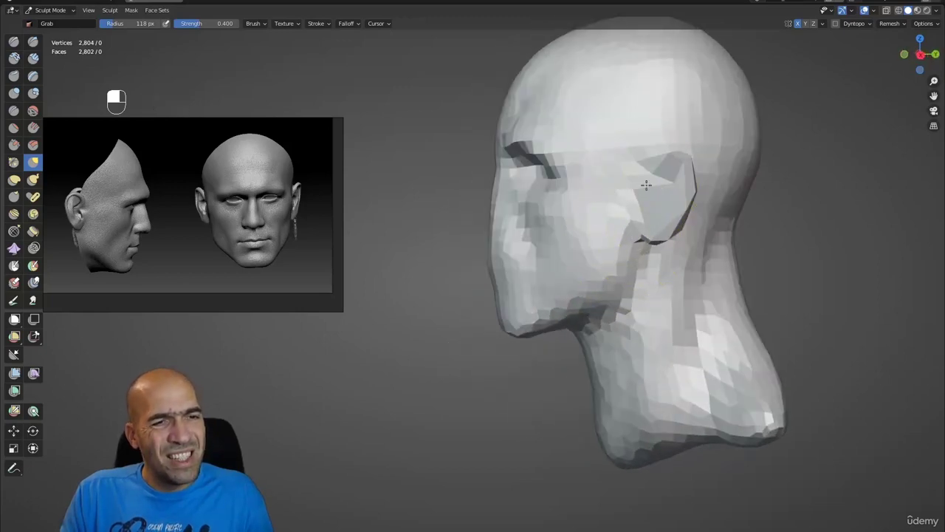
{"action": "left_click_drag", "start_coordinate": [686, 167], "coordinate": [686, 243], "text": "alt"}
{"action": "scroll", "coordinate": [686, 243], "scroll_direction": "up", "scroll_amount": 4}
{"action": "scroll", "coordinate": [783, 222], "scroll_direction": "up", "scroll_amount": 2}
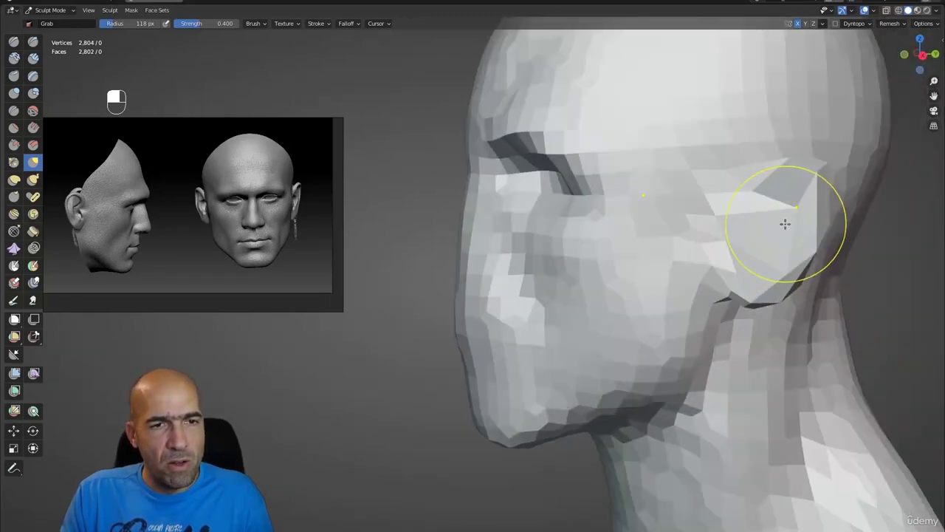
- Grab the ear in side view to reshape it and move it further back on the head
{"action": "mouse_move", "coordinate": [726, 165]}
{"action": "left_mouse_down", "text": "alt"}
{"action": "mouse_move", "coordinate": [729, 221]}
{"action": "mouse_move", "coordinate": [545, 229]}
{"action": "mouse_move", "coordinate": [700, 257]}
{"action": "mouse_move", "coordinate": [842, 258]}
{"action": "mouse_move", "coordinate": [806, 278]}
{"action": "mouse_move", "coordinate": [719, 276]}
{"action": "mouse_move", "coordinate": [729, 281]}
{"action": "mouse_move", "coordinate": [755, 249]}
{"action": "mouse_move", "coordinate": [737, 250]}
{"action": "mouse_move", "coordinate": [697, 228]}
{"action": "mouse_move", "coordinate": [667, 175]}
{"action": "mouse_move", "coordinate": [682, 174]}
{"action": "mouse_move", "coordinate": [668, 186]}
{"action": "mouse_move", "coordinate": [600, 189]}
{"action": "left_mouse_up", "text": "alt"}
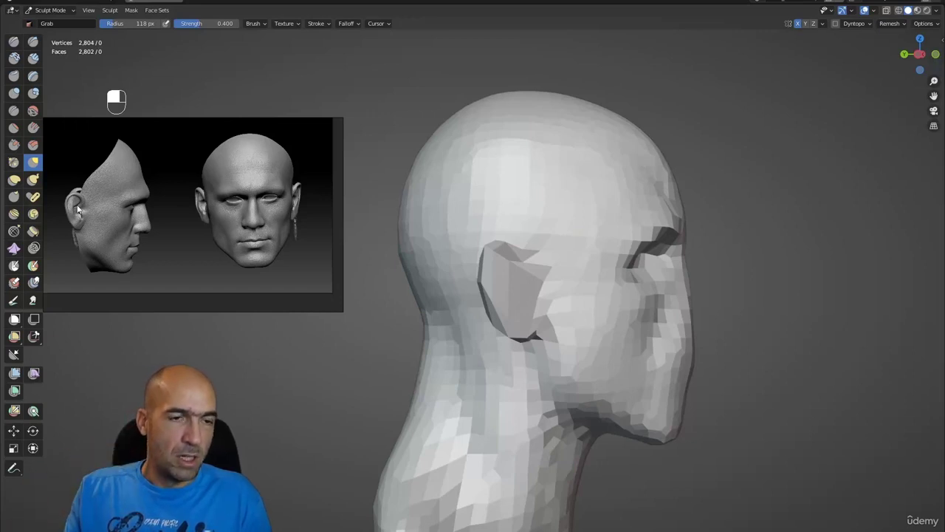
- Grab-sculpt the brow and eye sockets, working close in around the eye
{"action": "left_click_drag", "start_coordinate": [734, 259], "coordinate": [740, 260], "text": "alt"}
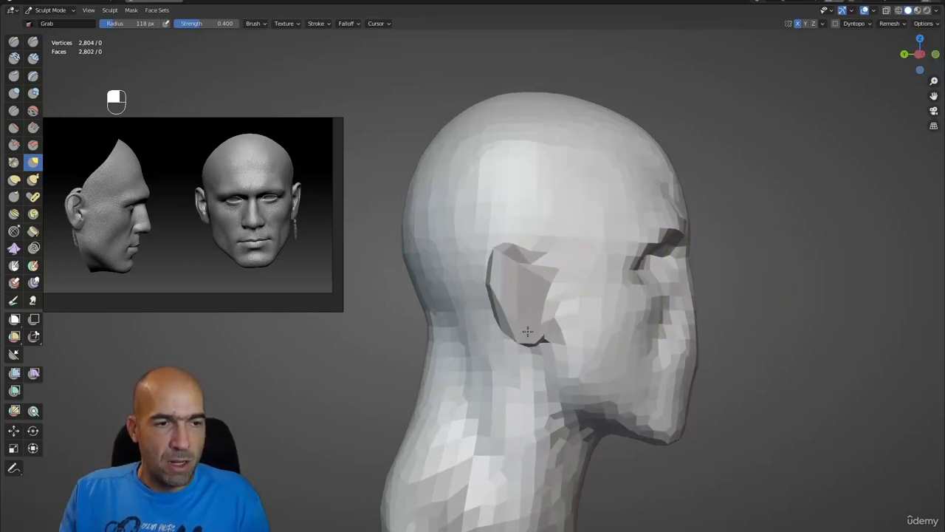
{"action": "left_click_drag", "start_coordinate": [750, 334], "coordinate": [475, 159], "text": "alt"}
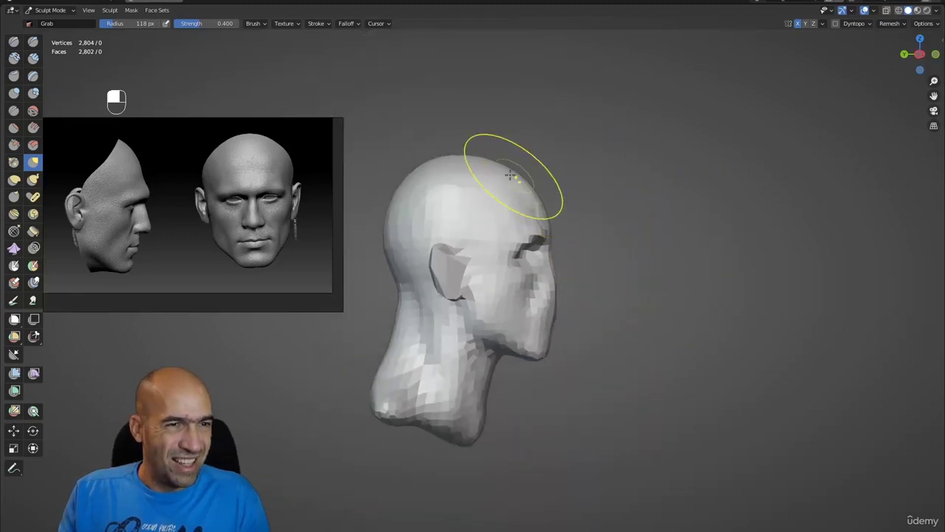
{"action": "left_click_drag", "start_coordinate": [502, 167], "coordinate": [583, 181], "text": "alt"}
{"action": "scroll", "coordinate": [562, 170], "scroll_direction": "up", "scroll_amount": 2}
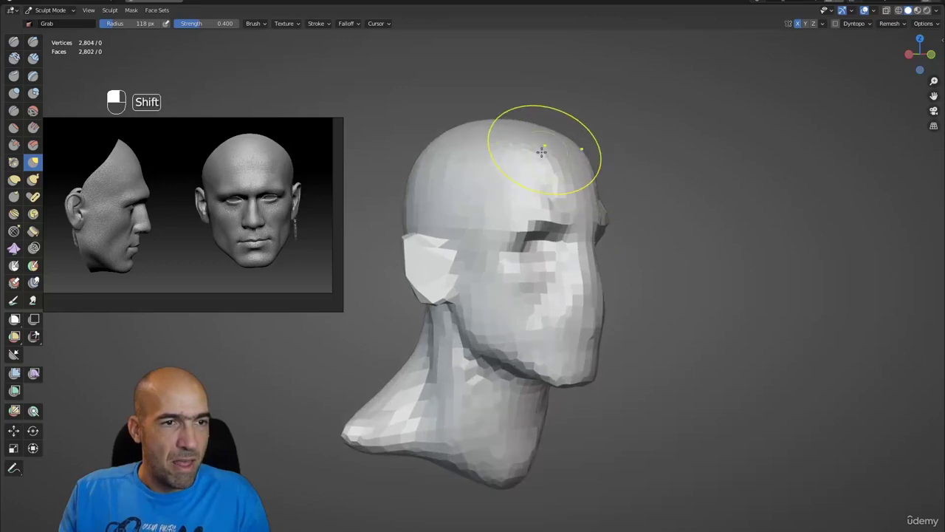
{"action": "mouse_move", "coordinate": [541, 151]}
{"action": "left_mouse_down", "text": "ctrl+alt"}
{"action": "mouse_move", "coordinate": [633, 217]}
{"action": "mouse_move", "coordinate": [608, 217]}
{"action": "mouse_move", "coordinate": [634, 181]}
{"action": "mouse_move", "coordinate": [658, 185]}
{"action": "mouse_move", "coordinate": [458, 266]}
{"action": "mouse_move", "coordinate": [433, 259]}
{"action": "left_mouse_up", "text": "ctrl+alt"}
{"action": "scroll", "coordinate": [633, 217], "scroll_direction": "up", "scroll_amount": 4}
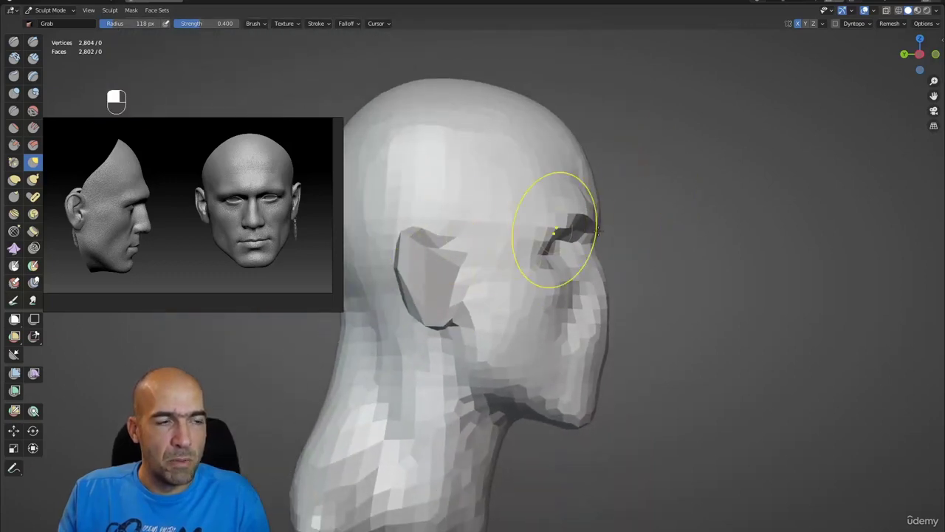
{"action": "left_click_drag", "start_coordinate": [555, 231], "coordinate": [633, 211], "text": "alt"}
{"action": "left_click_drag", "start_coordinate": [601, 64], "coordinate": [641, 215], "text": "alt"}
{"action": "scroll", "coordinate": [620, 147], "scroll_direction": "up", "scroll_amount": 5}
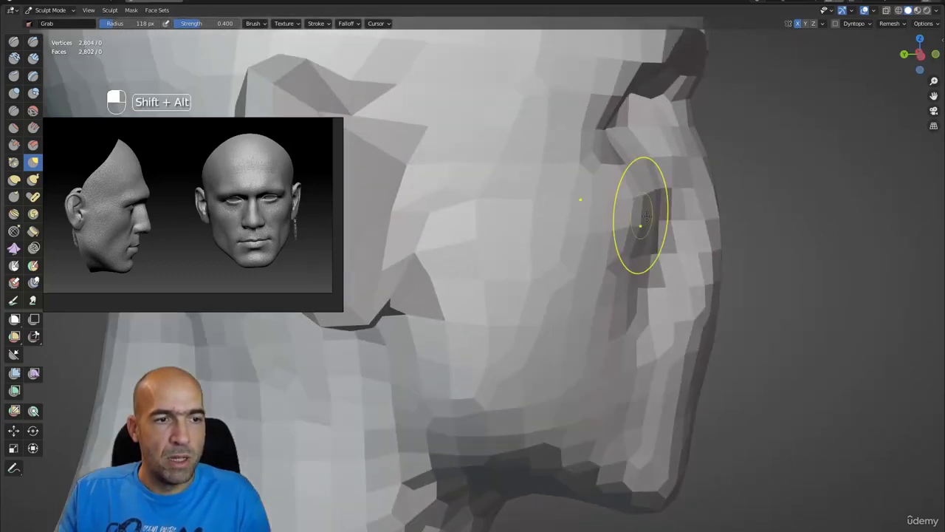
{"action": "scroll", "coordinate": [641, 216], "scroll_direction": "down", "scroll_amount": 5}
- Reshape the cheek and jaw with Grab, viewing from profile and three-quarter angles
{"action": "mouse_move", "coordinate": [658, 274]}
{"action": "left_mouse_down", "text": "alt"}
{"action": "mouse_move", "coordinate": [653, 297]}
{"action": "mouse_move", "coordinate": [605, 314]}
{"action": "mouse_move", "coordinate": [591, 296]}
{"action": "left_mouse_up", "text": "alt"}
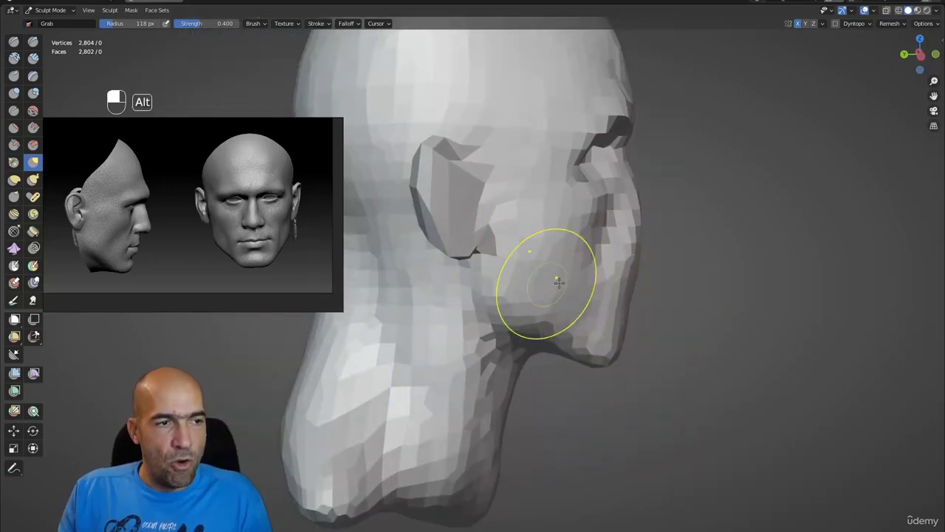
{"action": "mouse_move", "coordinate": [544, 289]}
{"action": "left_mouse_down", "text": "ctrl+alt"}
{"action": "mouse_move", "coordinate": [547, 274]}
{"action": "mouse_move", "coordinate": [517, 286]}
{"action": "mouse_move", "coordinate": [517, 338]}
{"action": "left_mouse_up", "text": "ctrl+alt"}
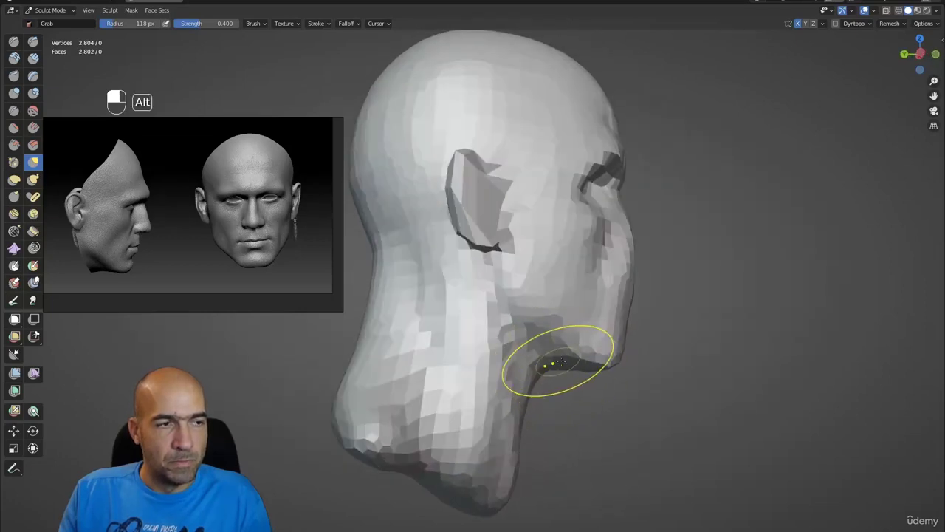
{"action": "left_click_drag", "start_coordinate": [564, 362], "coordinate": [553, 359], "text": "alt"}
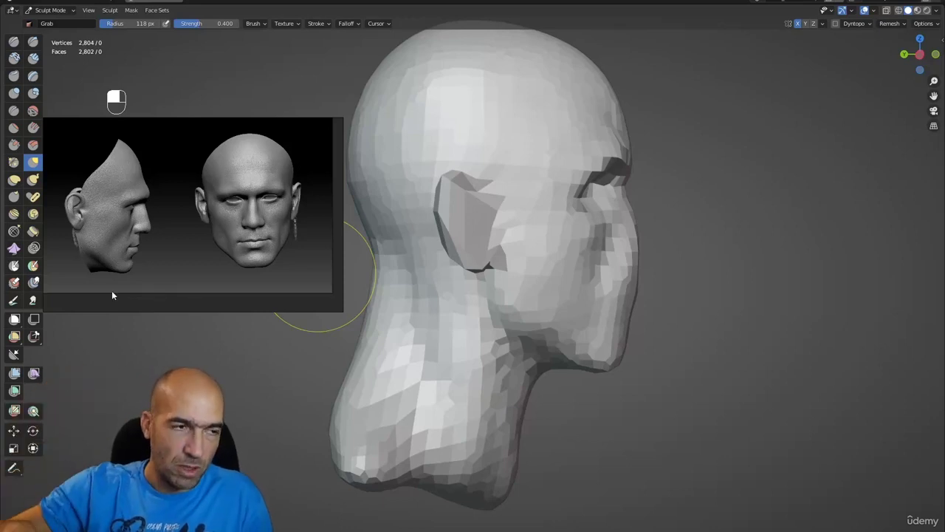
{"action": "left_click_drag", "start_coordinate": [658, 237], "coordinate": [654, 239], "text": "alt"}
{"action": "scroll", "coordinate": [653, 243], "scroll_direction": "up", "scroll_amount": 2}
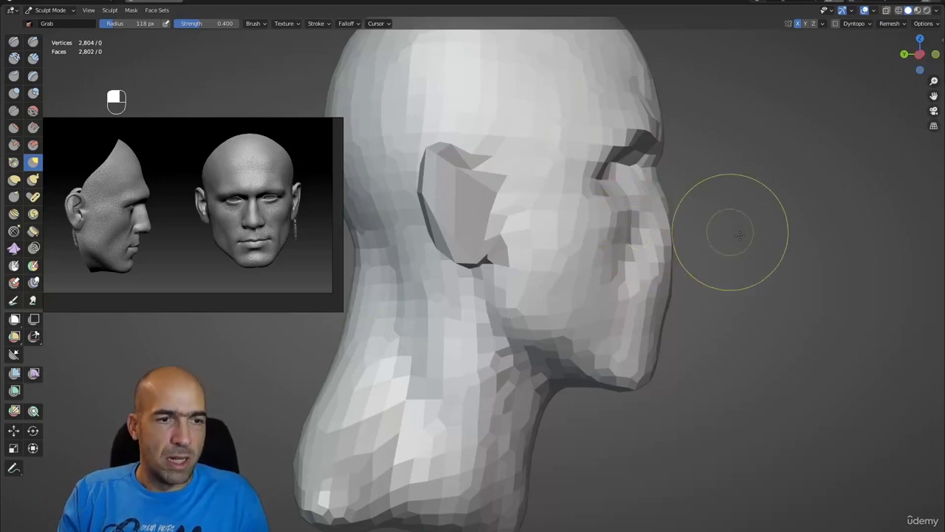
{"action": "mouse_move", "coordinate": [733, 248]}
{"action": "left_mouse_down", "text": "alt"}
{"action": "mouse_move", "coordinate": [681, 253]}
{"action": "mouse_move", "coordinate": [707, 238]}
{"action": "mouse_move", "coordinate": [749, 274]}
{"action": "left_mouse_up", "text": "alt"}
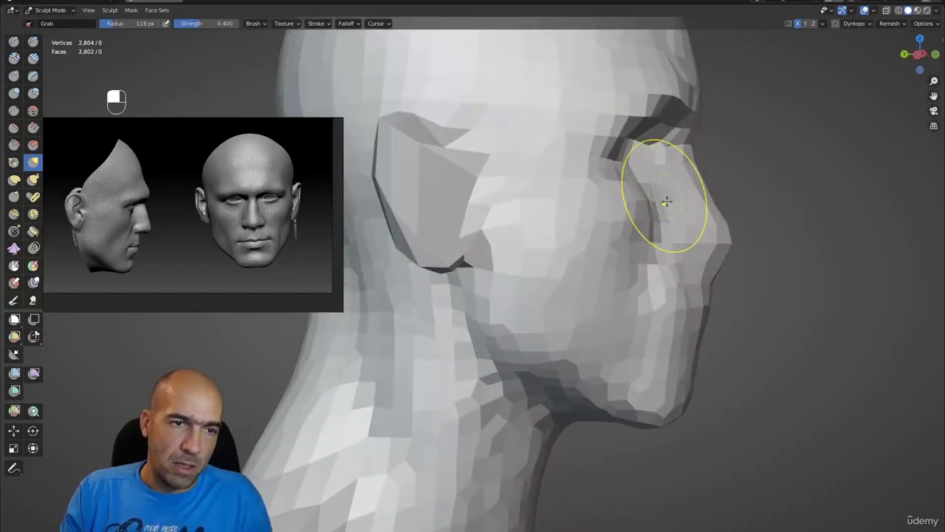
{"action": "left_click_drag", "start_coordinate": [667, 200], "coordinate": [675, 221], "text": "alt"}
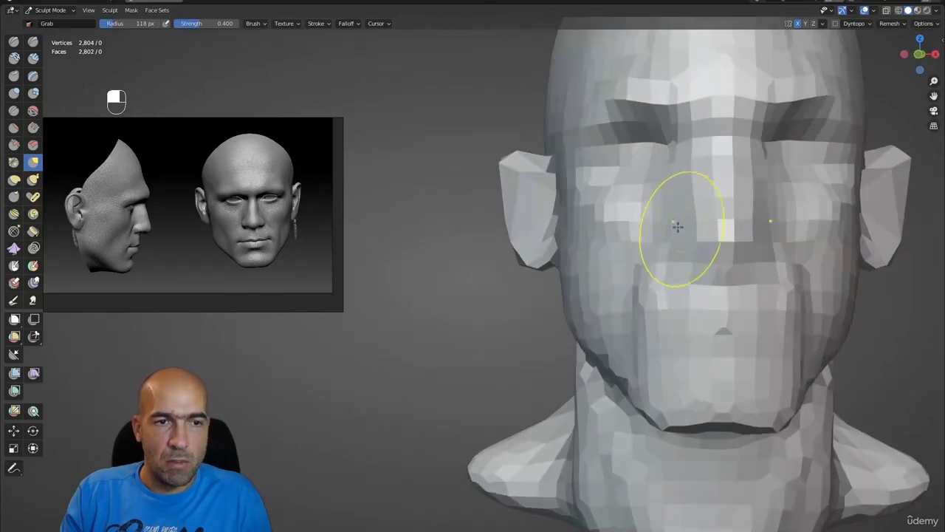
{"action": "left_click_drag", "start_coordinate": [686, 152], "coordinate": [677, 256], "text": "alt"}
- Add mesh detail from Quick Favorites to reach 2,916 vertices, then reshape the nose profile
{"action": "key", "text": "q"}
{"action": "left_click", "coordinate": [685, 206]}
{"action": "mouse_move", "coordinate": [690, 311]}
{"action": "left_mouse_down", "text": "alt"}
{"action": "mouse_move", "coordinate": [707, 284]}
{"action": "mouse_move", "coordinate": [580, 263]}
{"action": "left_mouse_up", "text": "alt"}
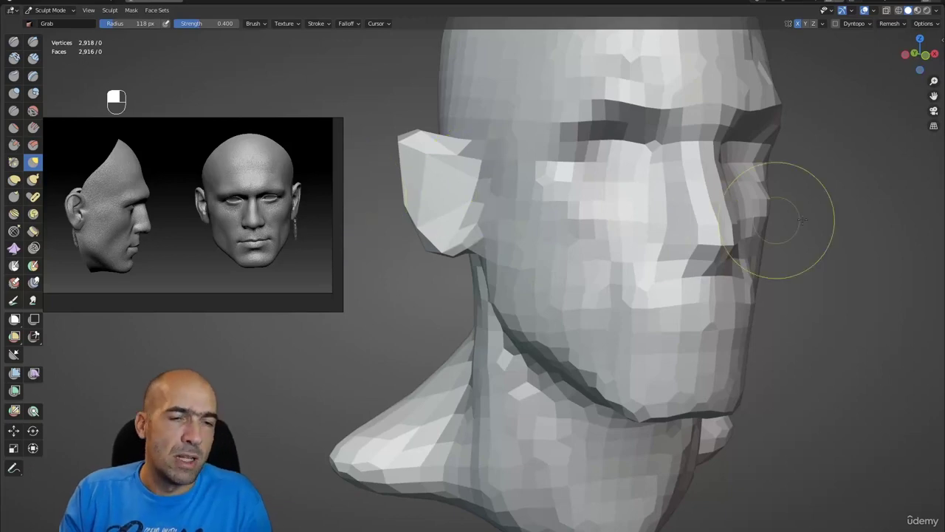
{"action": "mouse_move", "coordinate": [781, 221]}
{"action": "left_mouse_down", "text": "alt"}
{"action": "mouse_move", "coordinate": [785, 254]}
{"action": "mouse_move", "coordinate": [737, 281]}
{"action": "mouse_move", "coordinate": [717, 268]}
{"action": "mouse_move", "coordinate": [713, 302]}
{"action": "mouse_move", "coordinate": [703, 302]}
{"action": "mouse_move", "coordinate": [717, 274]}
{"action": "mouse_move", "coordinate": [747, 258]}
{"action": "mouse_move", "coordinate": [755, 274]}
{"action": "mouse_move", "coordinate": [717, 258]}
{"action": "mouse_move", "coordinate": [760, 248]}
{"action": "mouse_move", "coordinate": [737, 237]}
{"action": "left_mouse_up", "text": "alt"}
{"action": "scroll", "coordinate": [760, 260], "scroll_direction": "up", "scroll_amount": 3}
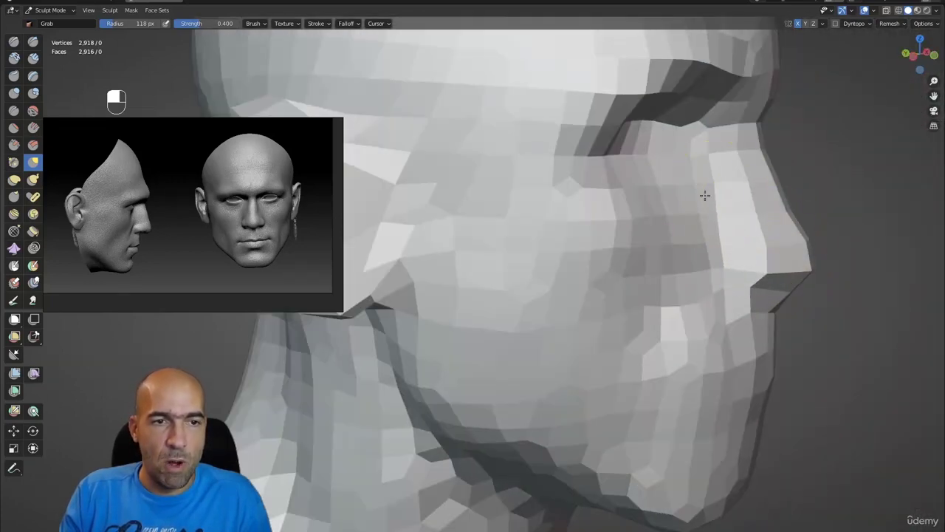
{"action": "scroll", "coordinate": [689, 150], "scroll_direction": "down", "scroll_amount": 5}
{"action": "left_click_drag", "start_coordinate": [728, 158], "coordinate": [690, 225], "text": "alt"}
{"action": "left_click_drag", "start_coordinate": [644, 185], "coordinate": [443, 185], "text": "alt+shift"}
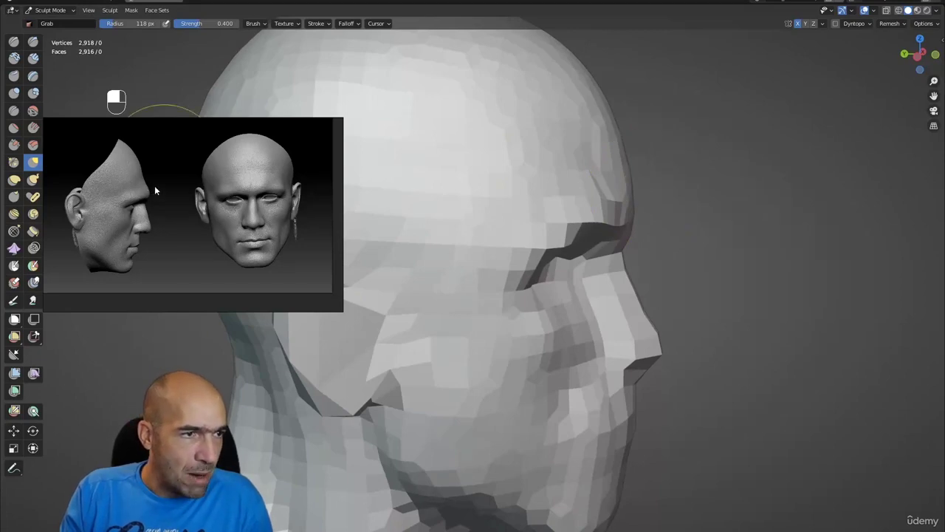
{"action": "key", "text": "shift+x"}
- Carve a mouth line and lip creases around the mouth and chin with Draw Sharp
{"action": "mouse_move", "coordinate": [732, 179]}
{"action": "left_mouse_down", "text": "alt"}
{"action": "mouse_move", "coordinate": [647, 185]}
{"action": "mouse_move", "coordinate": [542, 149]}
{"action": "left_mouse_up", "text": "alt"}
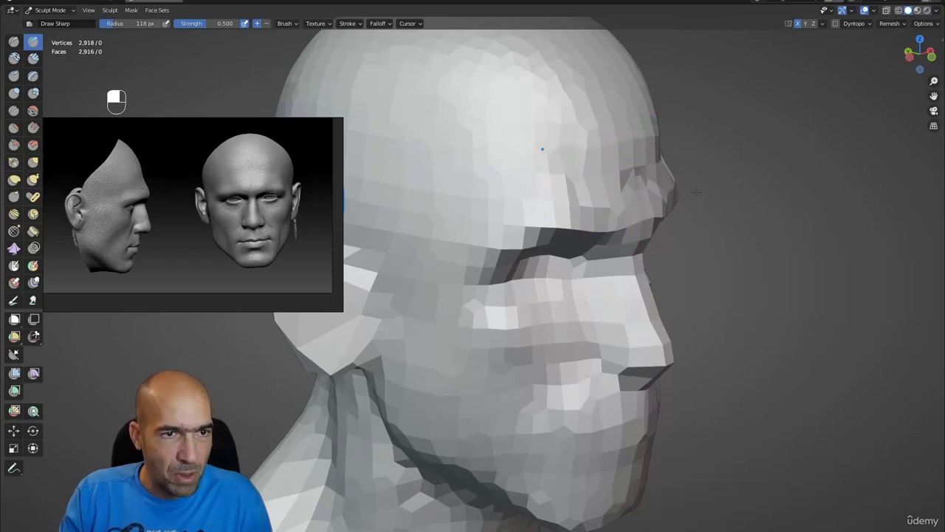
{"action": "mouse_move", "coordinate": [655, 179]}
{"action": "left_mouse_down", "text": "alt"}
{"action": "mouse_move", "coordinate": [651, 225]}
{"action": "mouse_move", "coordinate": [571, 217]}
{"action": "mouse_move", "coordinate": [598, 248]}
{"action": "mouse_move", "coordinate": [569, 291]}
{"action": "mouse_move", "coordinate": [579, 289]}
{"action": "left_mouse_up", "text": "alt"}
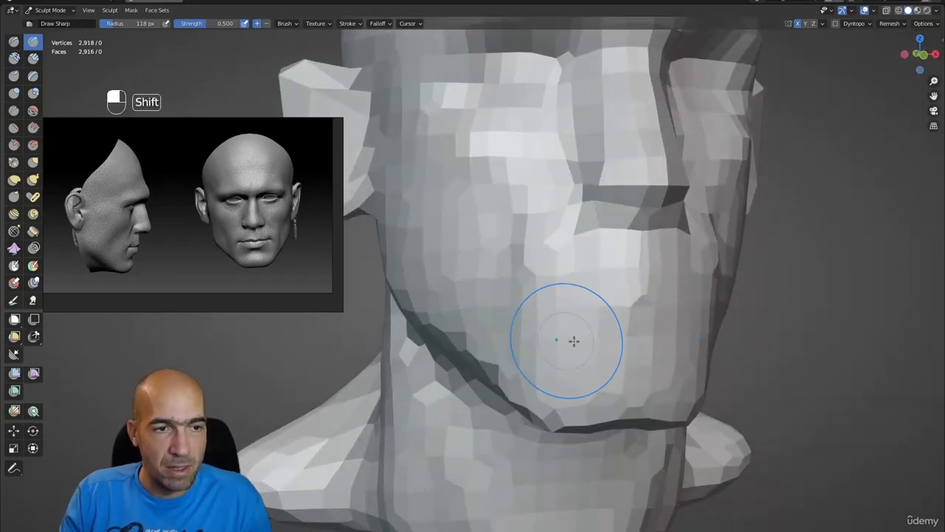
{"action": "mouse_move", "coordinate": [574, 340]}
{"action": "left_mouse_down", "text": "alt"}
{"action": "mouse_move", "coordinate": [560, 264]}
{"action": "mouse_move", "coordinate": [532, 299]}
{"action": "left_mouse_up", "text": "alt"}
{"action": "left_click_drag", "start_coordinate": [569, 356], "coordinate": [591, 351], "text": "alt"}
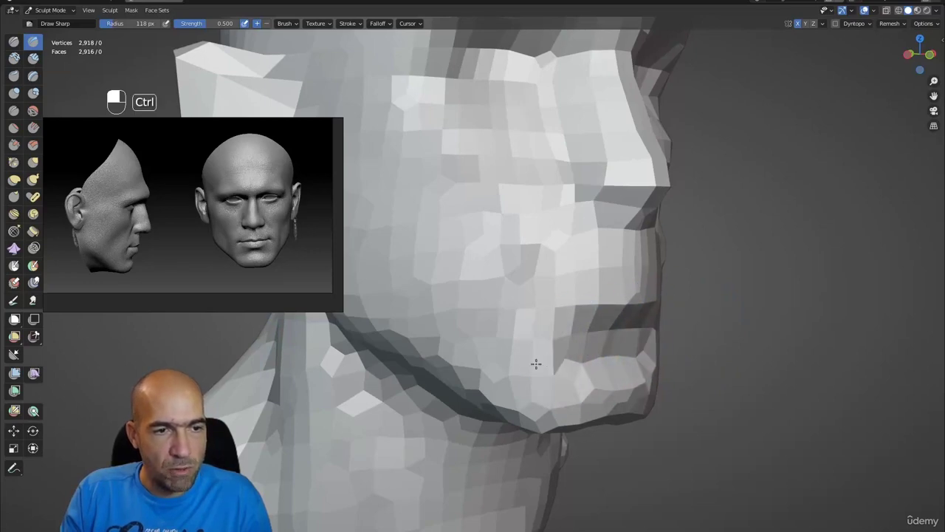
{"action": "middle_click_drag", "start_coordinate": [597, 348], "coordinate": [534, 347]}
- Build up the chin area with Clay Strips at 0.600 strength
{"action": "key", "text": "c"}
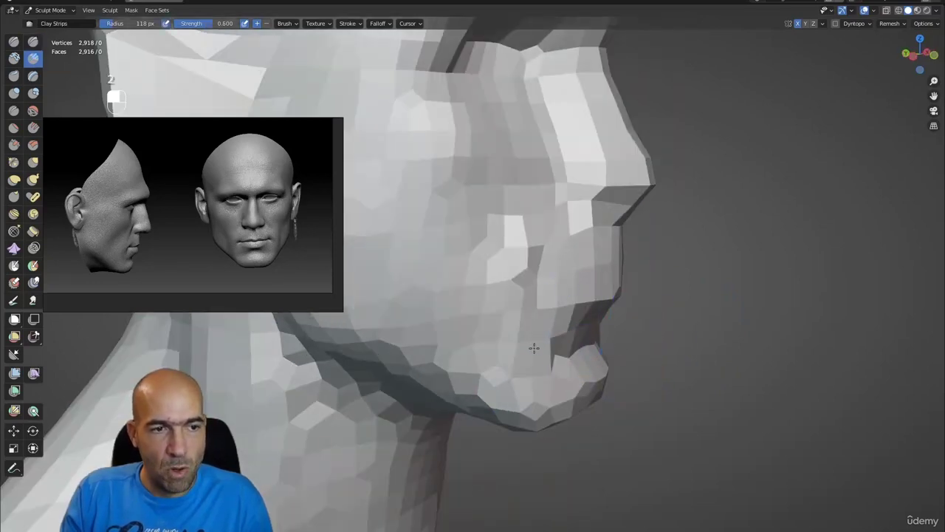
{"action": "scroll", "coordinate": [672, 309], "scroll_direction": "down", "scroll_amount": 5}
{"action": "middle_click_drag", "start_coordinate": [673, 309], "coordinate": [611, 304]}
{"action": "scroll", "coordinate": [611, 305], "scroll_direction": "up", "scroll_amount": 1}
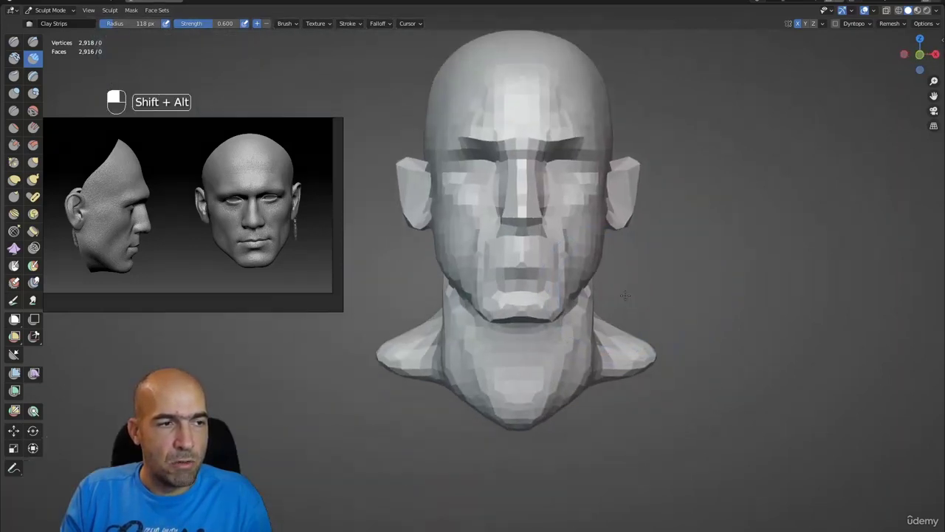
- Shape the nostril wings and sides of the nose with a reduced-radius Grab brush
{"action": "mouse_move", "coordinate": [612, 304]}
{"action": "left_mouse_down", "text": "ctrl+alt"}
{"action": "mouse_move", "coordinate": [620, 284]}
{"action": "mouse_move", "coordinate": [700, 283]}
{"action": "mouse_move", "coordinate": [559, 274]}
{"action": "mouse_move", "coordinate": [544, 285]}
{"action": "mouse_move", "coordinate": [571, 279]}
{"action": "left_mouse_up", "text": "ctrl+alt"}
{"action": "key", "text": "g"}
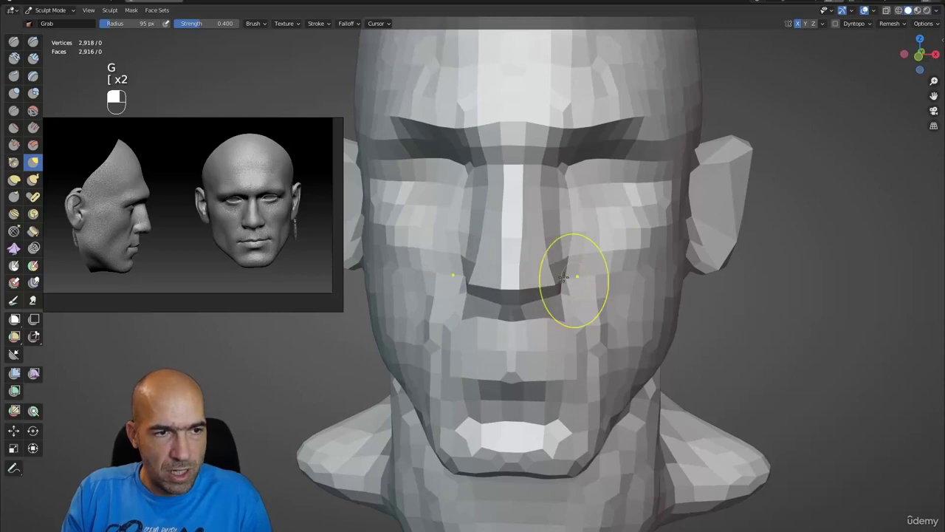
{"action": "mouse_move", "coordinate": [556, 237]}
{"action": "left_mouse_down", "text": "alt"}
{"action": "mouse_move", "coordinate": [562, 211]}
{"action": "mouse_move", "coordinate": [548, 219]}
{"action": "left_mouse_up", "text": "alt"}
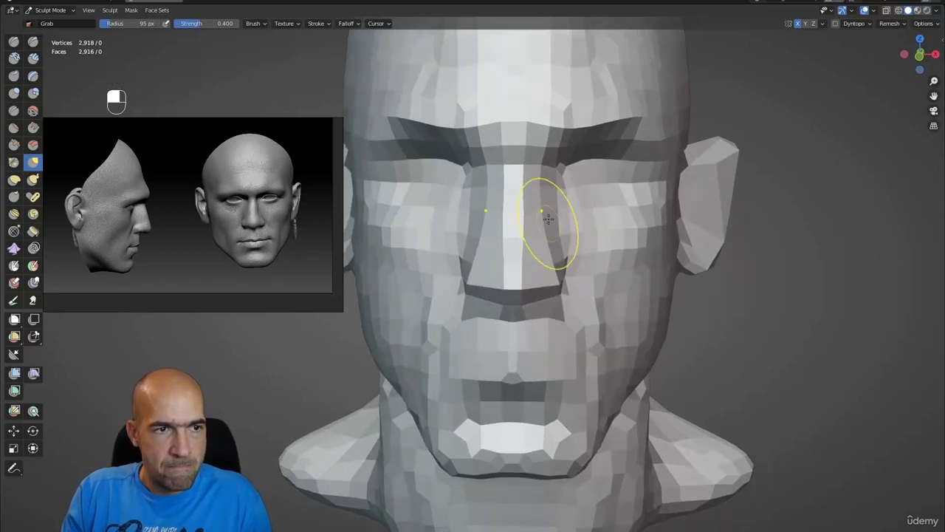
{"action": "left_click_drag", "start_coordinate": [542, 158], "coordinate": [468, 217], "text": "alt+shift"}
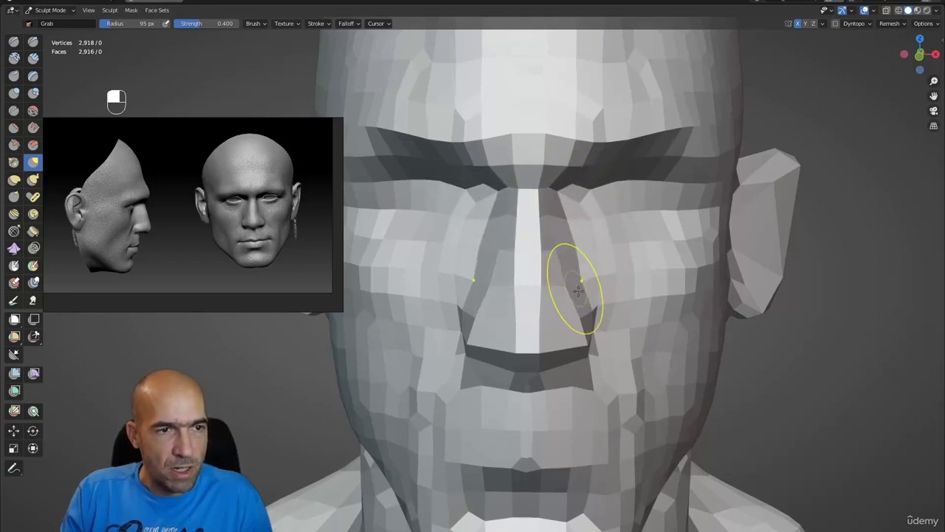
{"action": "mouse_move", "coordinate": [578, 290]}
{"action": "left_mouse_down", "text": "alt"}
{"action": "mouse_move", "coordinate": [566, 274]}
{"action": "mouse_move", "coordinate": [611, 143]}
{"action": "mouse_move", "coordinate": [612, 175]}
{"action": "mouse_move", "coordinate": [627, 156]}
{"action": "mouse_move", "coordinate": [606, 185]}
{"action": "mouse_move", "coordinate": [590, 185]}
{"action": "mouse_move", "coordinate": [595, 201]}
{"action": "mouse_move", "coordinate": [586, 184]}
{"action": "mouse_move", "coordinate": [590, 199]}
{"action": "left_mouse_up", "text": "alt"}
{"action": "mouse_move", "coordinate": [599, 232]}
{"action": "left_mouse_down", "text": "alt"}
{"action": "mouse_move", "coordinate": [638, 231]}
{"action": "mouse_move", "coordinate": [623, 249]}
{"action": "mouse_move", "coordinate": [647, 255]}
{"action": "mouse_move", "coordinate": [664, 281]}
{"action": "mouse_move", "coordinate": [639, 253]}
{"action": "mouse_move", "coordinate": [643, 281]}
{"action": "mouse_move", "coordinate": [627, 268]}
{"action": "mouse_move", "coordinate": [540, 284]}
{"action": "mouse_move", "coordinate": [522, 240]}
{"action": "left_mouse_up", "text": "alt"}
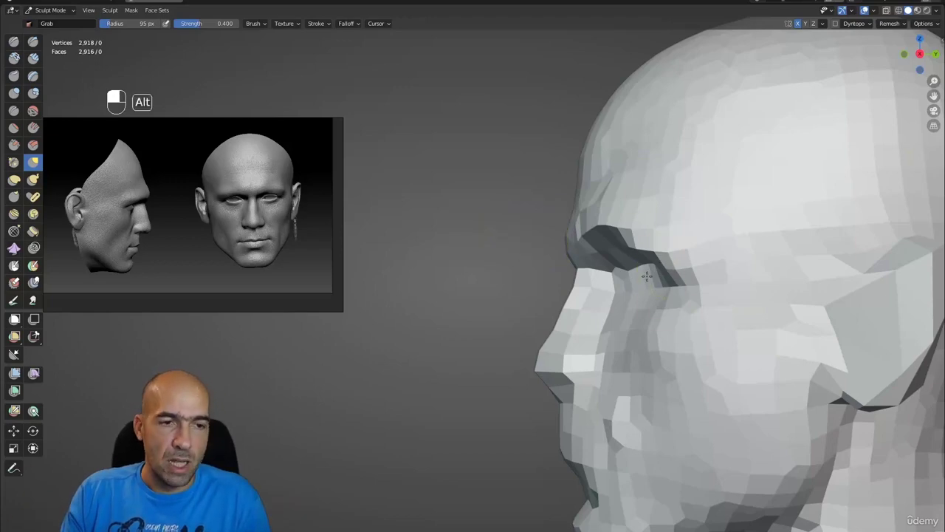
{"action": "scroll", "coordinate": [612, 338], "scroll_direction": "down", "scroll_amount": 3}
{"action": "middle_click_drag", "start_coordinate": [612, 338], "coordinate": [580, 338]}
{"action": "scroll", "coordinate": [581, 337], "scroll_direction": "up", "scroll_amount": 5}
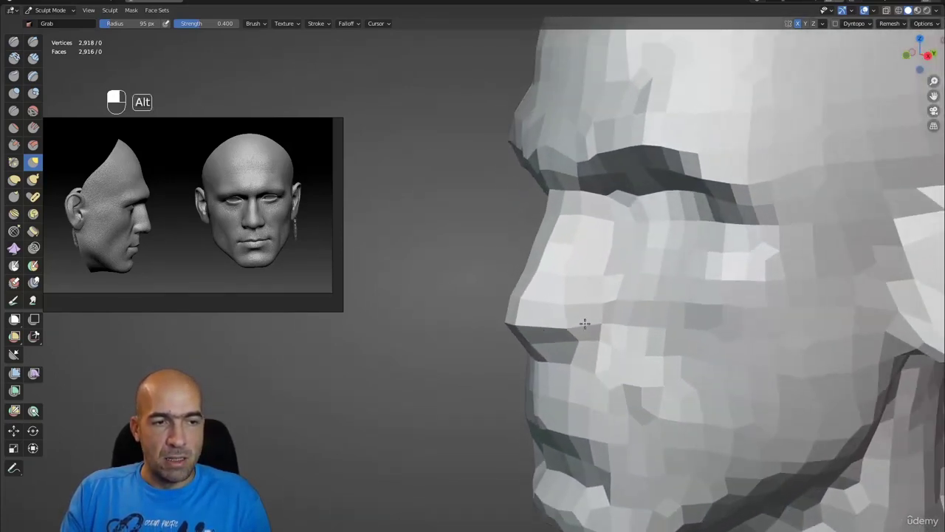
{"action": "left_click_drag", "start_coordinate": [585, 323], "coordinate": [555, 341], "text": "alt"}
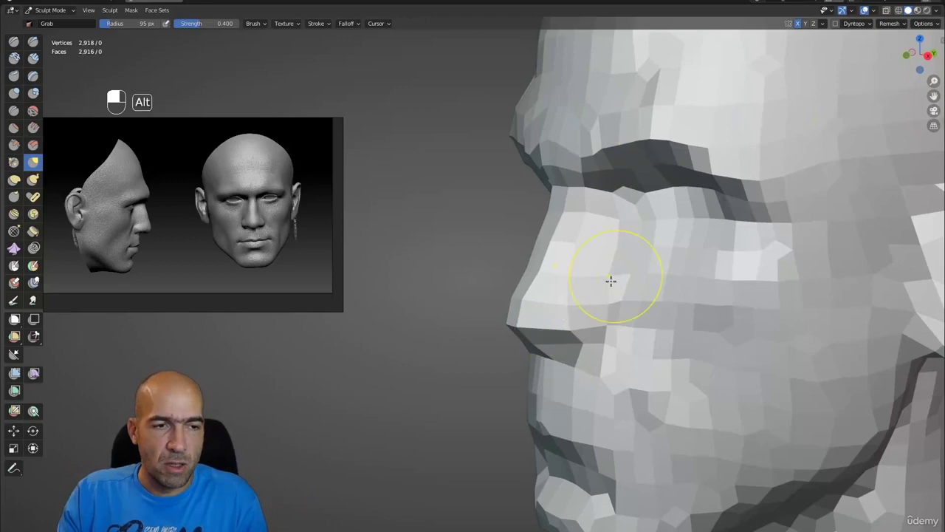
{"action": "mouse_move", "coordinate": [612, 281]}
{"action": "left_mouse_down", "text": "alt"}
{"action": "mouse_move", "coordinate": [554, 347]}
{"action": "mouse_move", "coordinate": [526, 334]}
{"action": "mouse_move", "coordinate": [537, 328]}
{"action": "mouse_move", "coordinate": [551, 275]}
{"action": "mouse_move", "coordinate": [671, 274]}
{"action": "mouse_move", "coordinate": [512, 295]}
{"action": "mouse_move", "coordinate": [570, 306]}
{"action": "left_mouse_up", "text": "alt"}
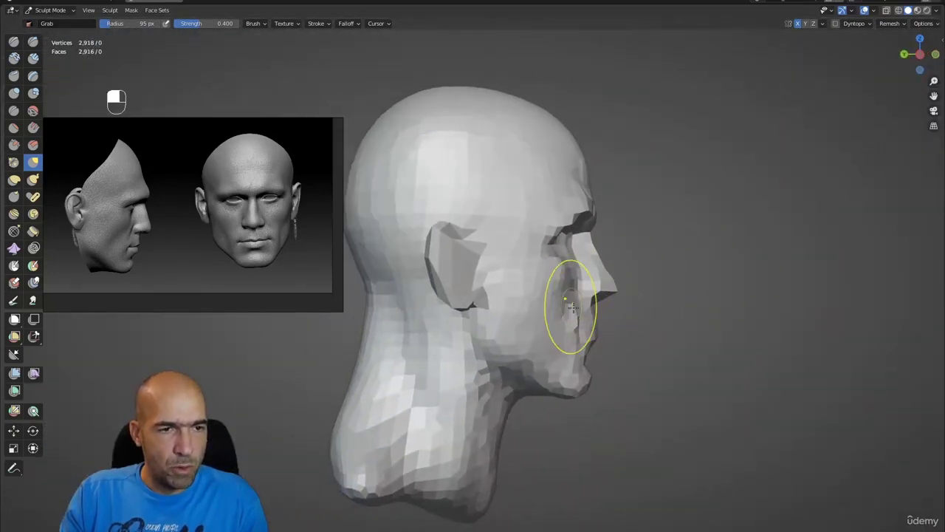
- Enlarge the Grab brush to 174 px and push the lips and chin forward
{"action": "key", "text": "bracketright"}
{"action": "key", "text": "bracketright"}
{"action": "key", "text": "bracketright"}
{"action": "key", "text": "bracketright"}
{"action": "key", "text": "bracketright"}
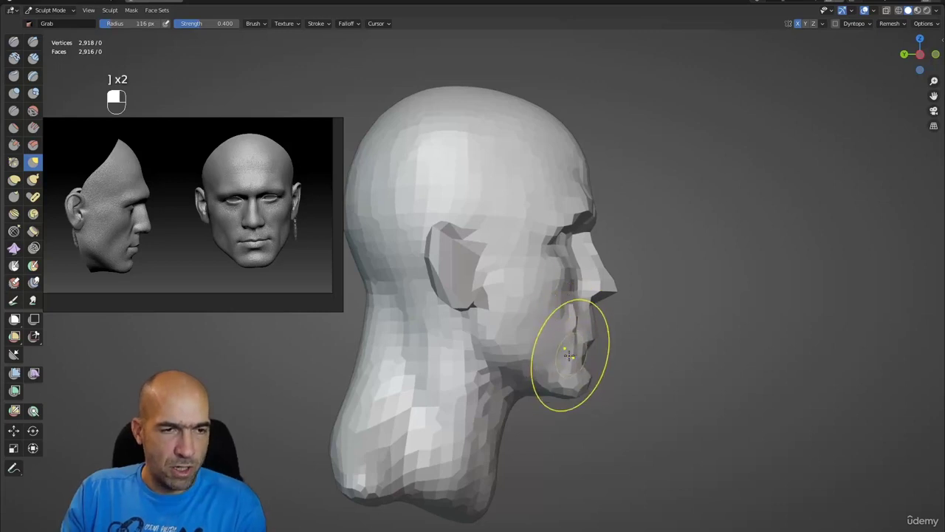
{"action": "key", "text": "bracketright"}
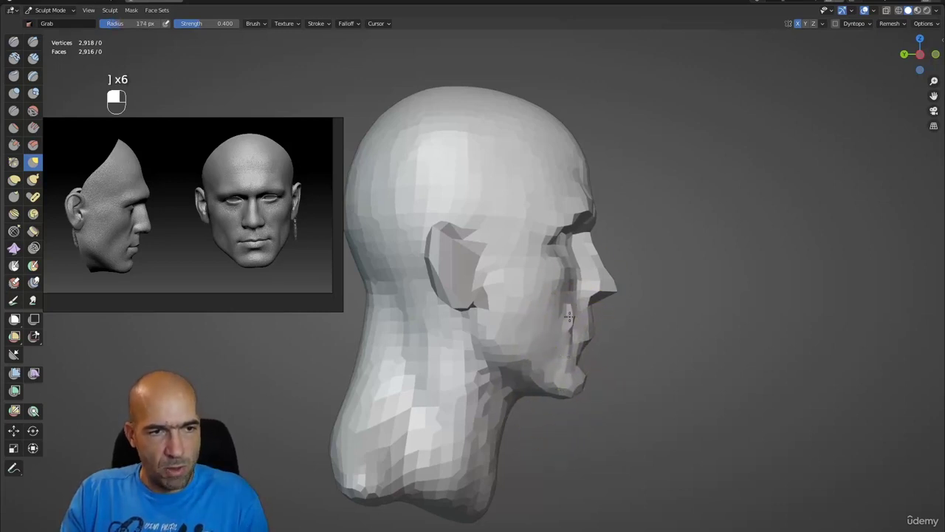
{"action": "left_click_drag", "start_coordinate": [570, 316], "coordinate": [601, 316], "text": "alt"}
{"action": "scroll", "coordinate": [617, 317], "scroll_direction": "up", "scroll_amount": 3}
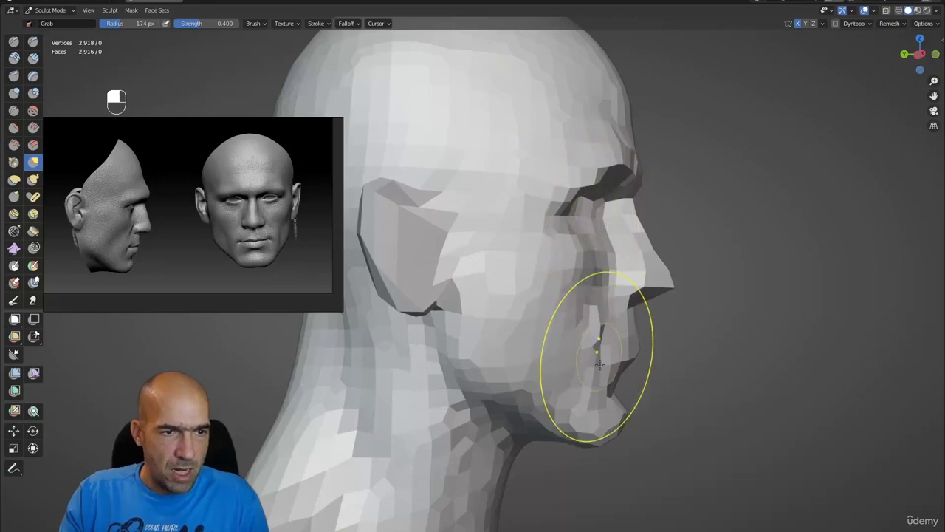
{"action": "mouse_move", "coordinate": [665, 359]}
{"action": "left_mouse_down", "text": "alt"}
{"action": "mouse_move", "coordinate": [613, 370]}
{"action": "mouse_move", "coordinate": [717, 380]}
{"action": "mouse_move", "coordinate": [655, 399]}
{"action": "left_mouse_up", "text": "alt"}
{"action": "key", "text": "g"}
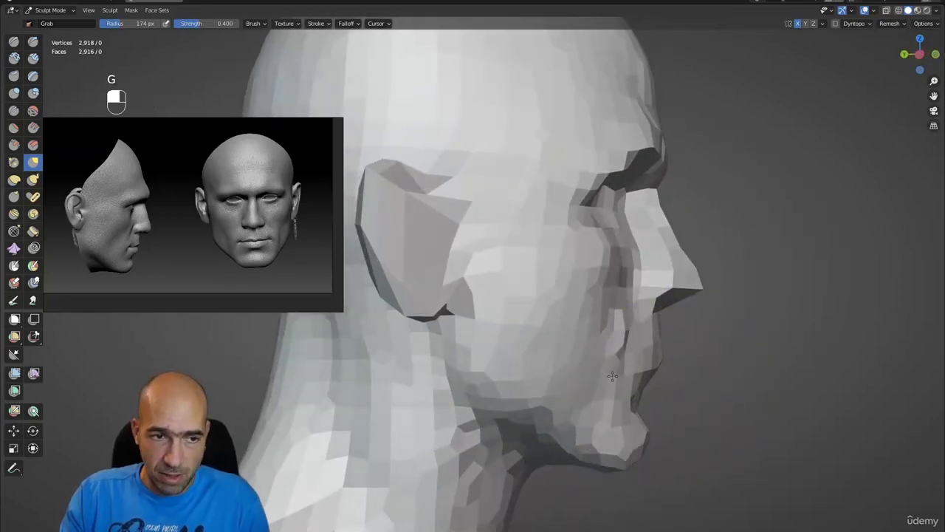
{"action": "mouse_move", "coordinate": [633, 353]}
{"action": "left_mouse_down", "text": "alt"}
{"action": "mouse_move", "coordinate": [465, 348]}
{"action": "mouse_move", "coordinate": [598, 359]}
{"action": "mouse_move", "coordinate": [688, 353]}
{"action": "mouse_move", "coordinate": [650, 317]}
{"action": "mouse_move", "coordinate": [716, 325]}
{"action": "mouse_move", "coordinate": [702, 312]}
{"action": "left_mouse_up", "text": "alt"}
- Remesh the head at a 0.0320 m voxel size, giving 38,608 vertices
{"action": "key", "text": "shift+r"}
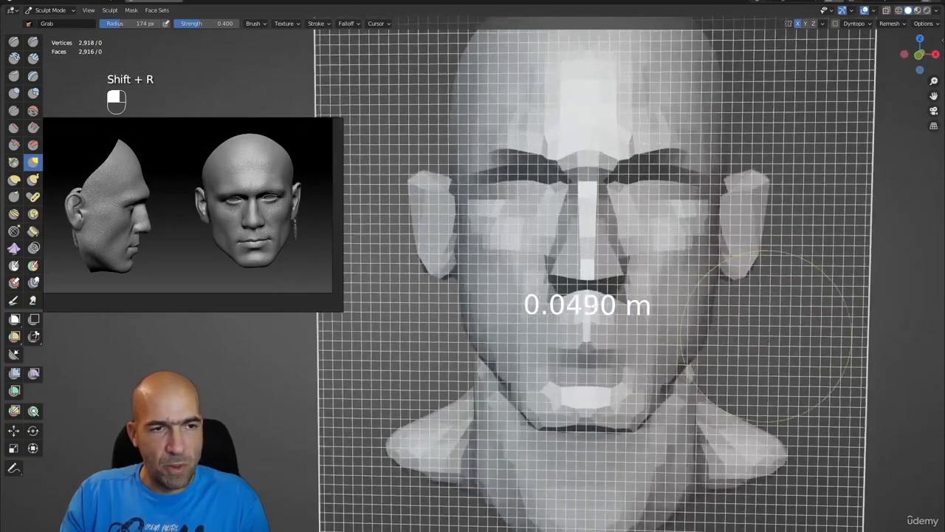
{"action": "left_click", "coordinate": [779, 338]}
{"action": "key", "text": "ctrl+r"}
- Smooth the forehead, ear and lower face
{"action": "left_click_drag", "start_coordinate": [729, 277], "coordinate": [653, 288], "text": "alt"}
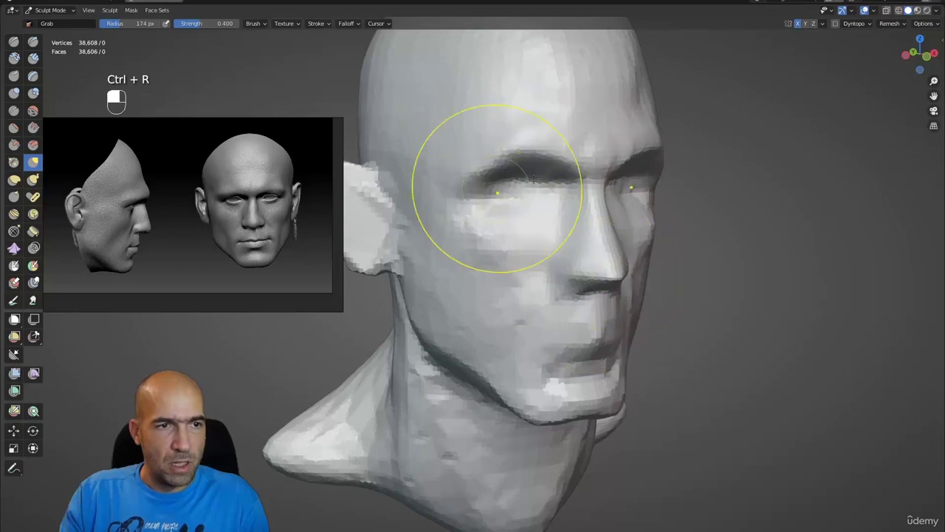
{"action": "scroll", "coordinate": [532, 162], "scroll_direction": "down", "scroll_amount": 4}
{"action": "mouse_move", "coordinate": [480, 139]}
{"action": "left_mouse_down", "text": "shift"}
{"action": "mouse_move", "coordinate": [422, 249]}
{"action": "mouse_move", "coordinate": [510, 327]}
{"action": "mouse_move", "coordinate": [465, 390]}
{"action": "left_mouse_up", "text": "shift"}
{"action": "mouse_move", "coordinate": [485, 359]}
{"action": "left_mouse_down", "text": "alt"}
{"action": "mouse_move", "coordinate": [559, 354]}
{"action": "mouse_move", "coordinate": [581, 278]}
{"action": "mouse_move", "coordinate": [576, 298]}
{"action": "mouse_move", "coordinate": [613, 284]}
{"action": "left_mouse_up", "text": "alt"}
- Soften the nose tip with a smaller Inflate/Deflate brush and check it in profile
{"action": "key", "text": "6"}
{"action": "key", "text": "bracketleft"}
{"action": "key", "text": "bracketleft"}
{"action": "key", "text": "bracketleft"}
{"action": "key", "text": "bracketleft"}
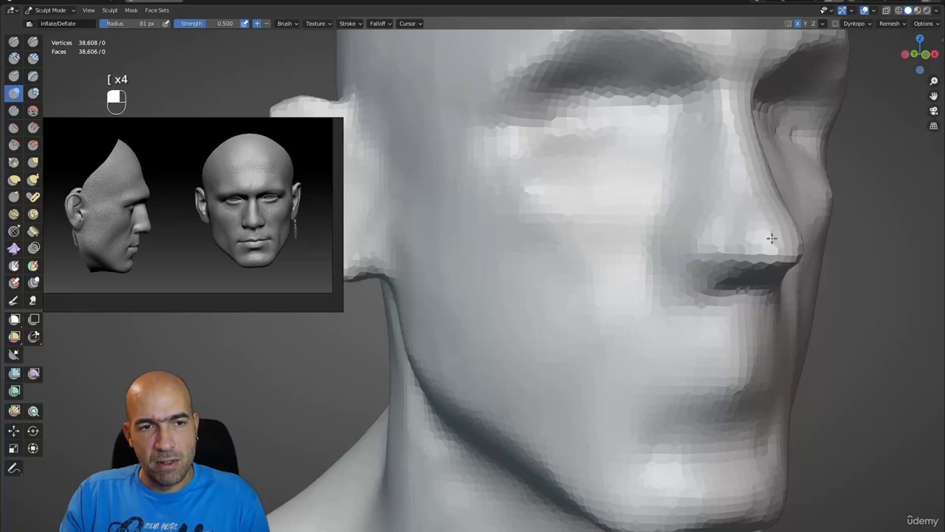
{"action": "mouse_move", "coordinate": [772, 238]}
{"action": "left_mouse_down", "text": "shift"}
{"action": "mouse_move", "coordinate": [726, 266]}
{"action": "mouse_move", "coordinate": [735, 297]}
{"action": "mouse_move", "coordinate": [681, 277]}
{"action": "left_mouse_up", "text": "shift"}
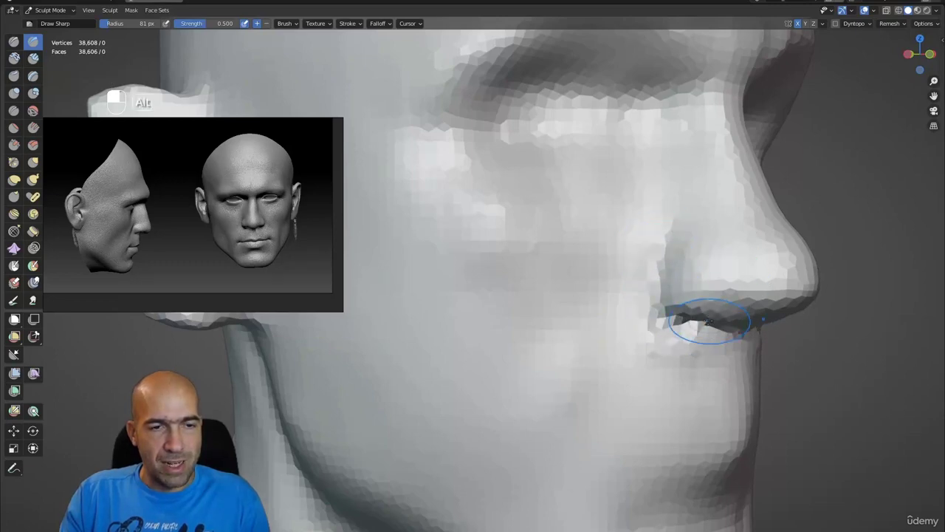
{"action": "left_click_drag", "start_coordinate": [709, 322], "coordinate": [660, 285], "text": "alt"}
- Pull the nostril wing into shape with Grab, viewing the nose from the front
{"action": "key", "text": "g"}
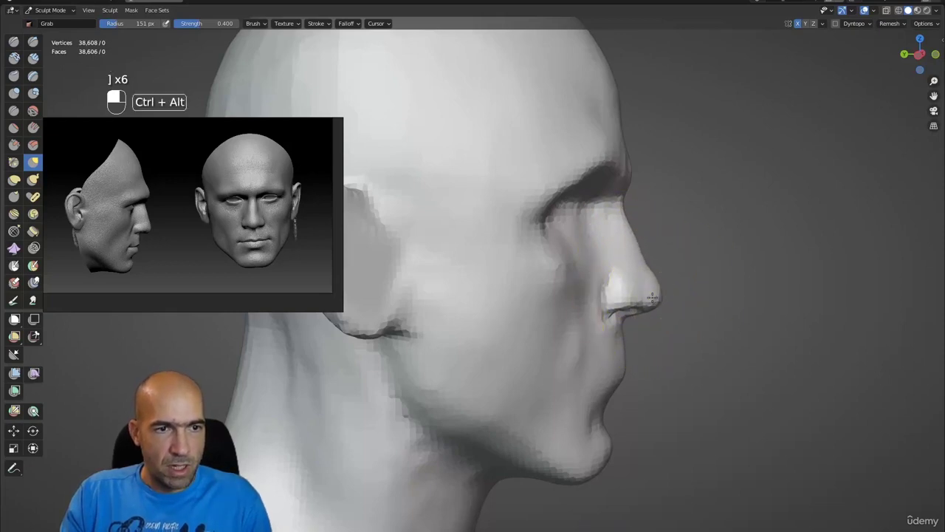
{"action": "mouse_move", "coordinate": [652, 296]}
{"action": "left_mouse_down", "text": "ctrl+alt"}
{"action": "mouse_move", "coordinate": [619, 276]}
{"action": "mouse_move", "coordinate": [599, 302]}
{"action": "left_mouse_up", "text": "ctrl+alt"}
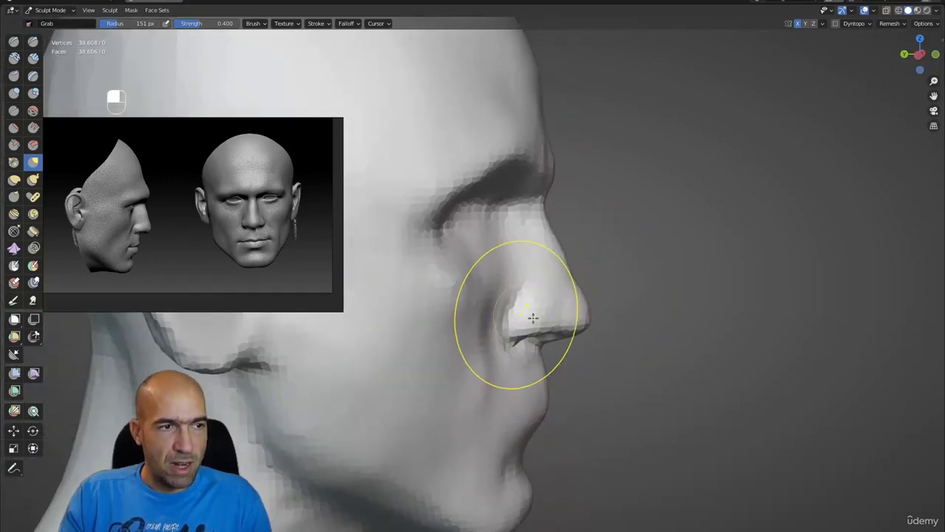
{"action": "mouse_move", "coordinate": [532, 320]}
{"action": "middle_mouse_down", "text": "alt"}
{"action": "mouse_move", "coordinate": [483, 310]}
{"action": "mouse_move", "coordinate": [527, 319]}
{"action": "middle_mouse_up", "text": "alt"}
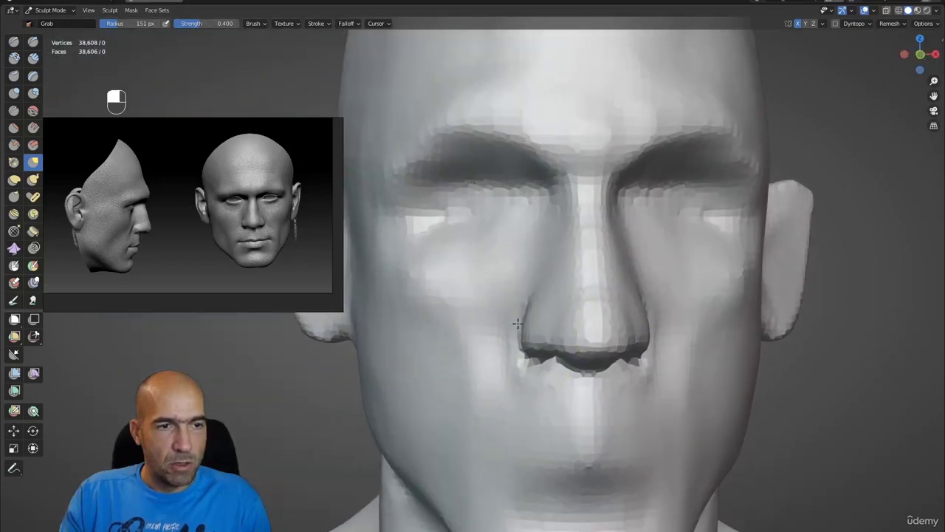
{"action": "scroll", "coordinate": [527, 319], "scroll_direction": "up", "scroll_amount": 3}
{"action": "scroll", "coordinate": [563, 343], "scroll_direction": "up", "scroll_amount": 2}
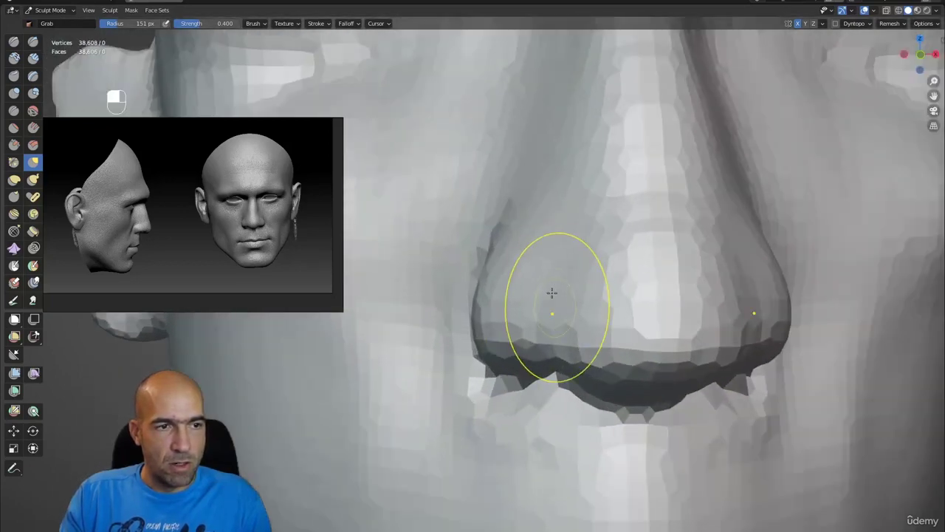
{"action": "scroll", "coordinate": [545, 236], "scroll_direction": "down", "scroll_amount": 7}
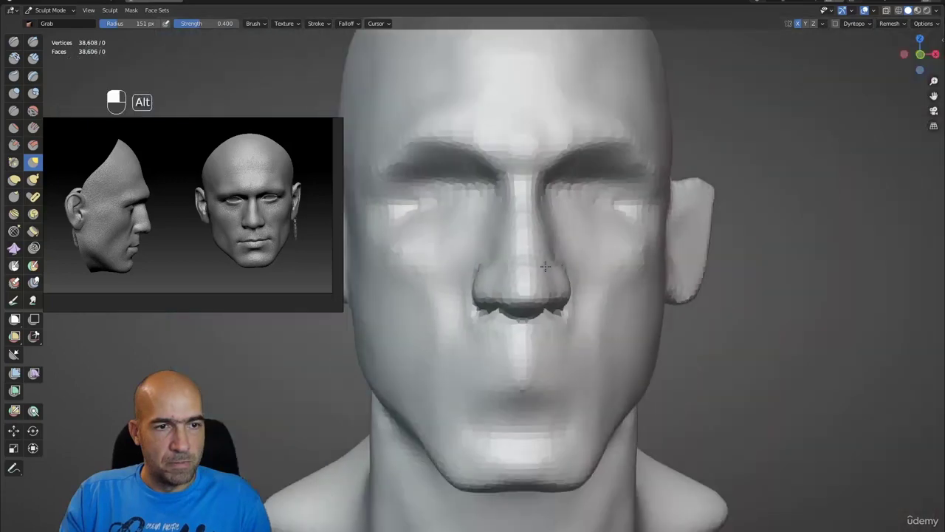
- Reshape the upper lip beneath the nose with Grab at 151 px, checking profile and front
{"action": "left_click_drag", "start_coordinate": [544, 268], "coordinate": [616, 279], "text": "alt"}
{"action": "left_click_drag", "start_coordinate": [572, 304], "coordinate": [601, 284], "text": "alt+shift"}
{"action": "scroll", "coordinate": [600, 284], "scroll_direction": "up", "scroll_amount": 2}
{"action": "scroll", "coordinate": [600, 284], "scroll_direction": "up", "scroll_amount": 2}
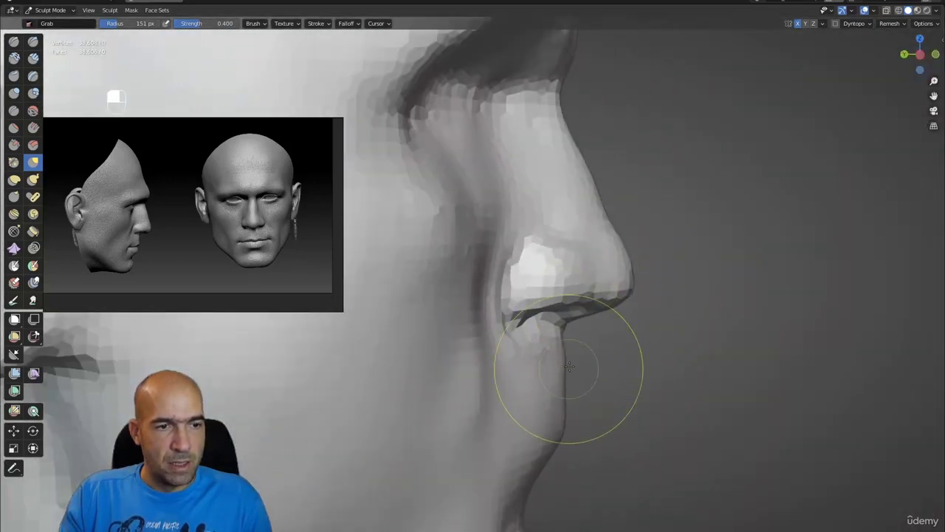
{"action": "left_click_drag", "start_coordinate": [568, 357], "coordinate": [665, 269], "text": "alt+shift"}
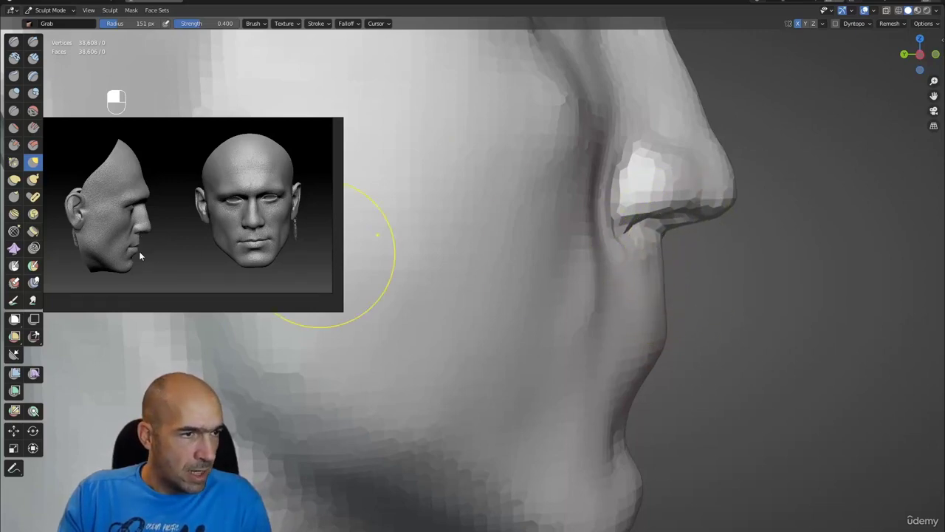
{"action": "mouse_move", "coordinate": [654, 295]}
{"action": "middle_mouse_down"}
{"action": "mouse_move", "coordinate": [640, 325]}
{"action": "mouse_move", "coordinate": [689, 340]}
{"action": "mouse_move", "coordinate": [735, 327]}
{"action": "mouse_move", "coordinate": [619, 329]}
{"action": "mouse_move", "coordinate": [625, 295]}
{"action": "mouse_move", "coordinate": [541, 291]}
{"action": "middle_mouse_up"}
{"action": "left_click_drag", "start_coordinate": [612, 312], "coordinate": [640, 310], "text": "alt"}
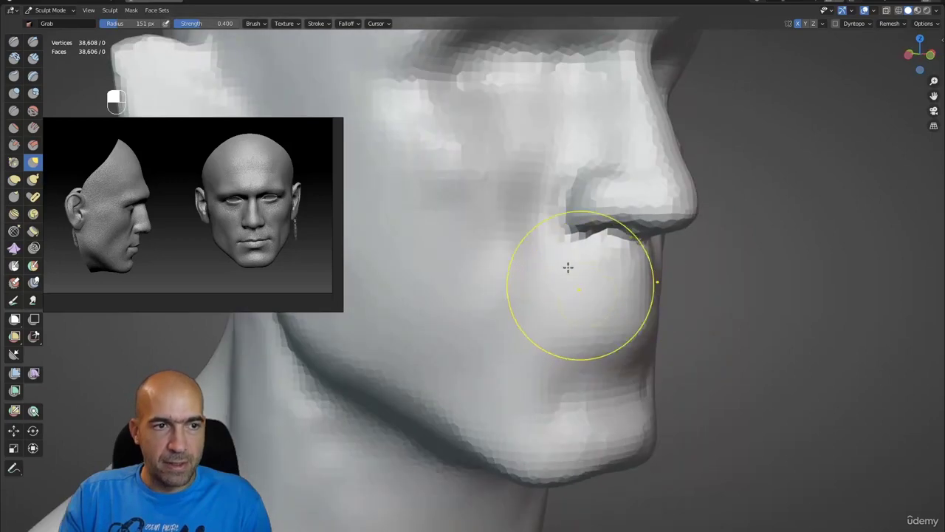
- Lay Clay Strips along the nasolabial fold from nose to mouth and smooth it
{"action": "key", "text": "2"}
{"action": "mouse_move", "coordinate": [563, 164]}
{"action": "left_mouse_down"}
{"action": "mouse_move", "coordinate": [521, 211]}
{"action": "mouse_move", "coordinate": [559, 156]}
{"action": "mouse_move", "coordinate": [483, 274]}
{"action": "mouse_move", "coordinate": [538, 185]}
{"action": "mouse_move", "coordinate": [471, 316]}
{"action": "left_mouse_up"}
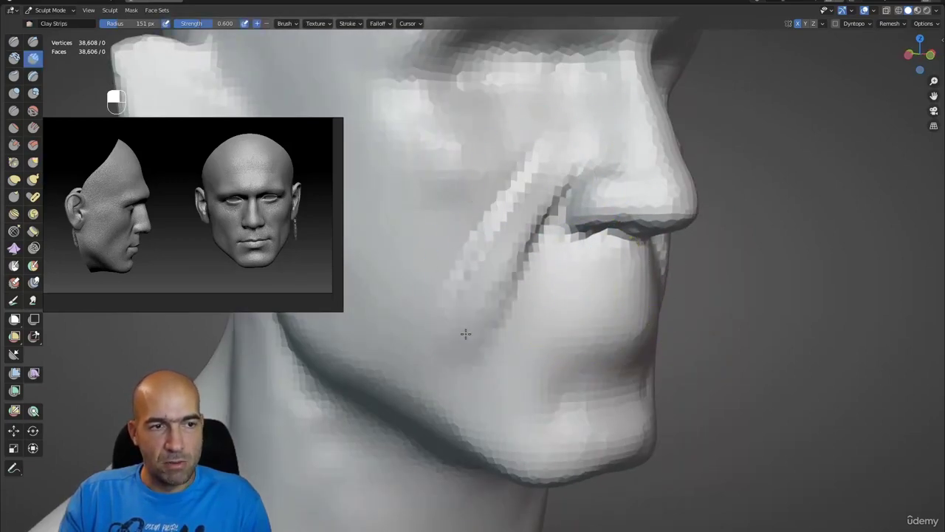
{"action": "mouse_move", "coordinate": [509, 217]}
{"action": "left_mouse_down", "text": "shift"}
{"action": "mouse_move", "coordinate": [551, 152]}
{"action": "mouse_move", "coordinate": [510, 167]}
{"action": "left_mouse_up", "text": "shift"}
{"action": "scroll", "coordinate": [502, 205], "scroll_direction": "down", "scroll_amount": 2}
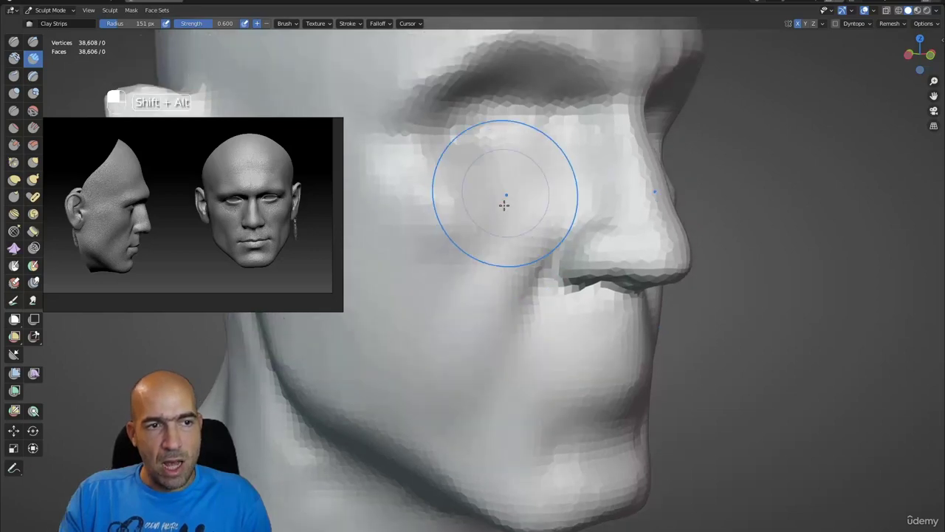
{"action": "mouse_move", "coordinate": [503, 205]}
{"action": "left_mouse_down", "text": "alt"}
{"action": "mouse_move", "coordinate": [538, 209]}
{"action": "mouse_move", "coordinate": [570, 158]}
{"action": "left_mouse_up", "text": "alt"}
- Carve the crease around the nostril wing with a smaller Draw Sharp brush
{"action": "key", "text": "1"}
{"action": "key", "text": "bracketleft"}
{"action": "key", "text": "bracketleft"}
{"action": "key", "text": "bracketleft"}
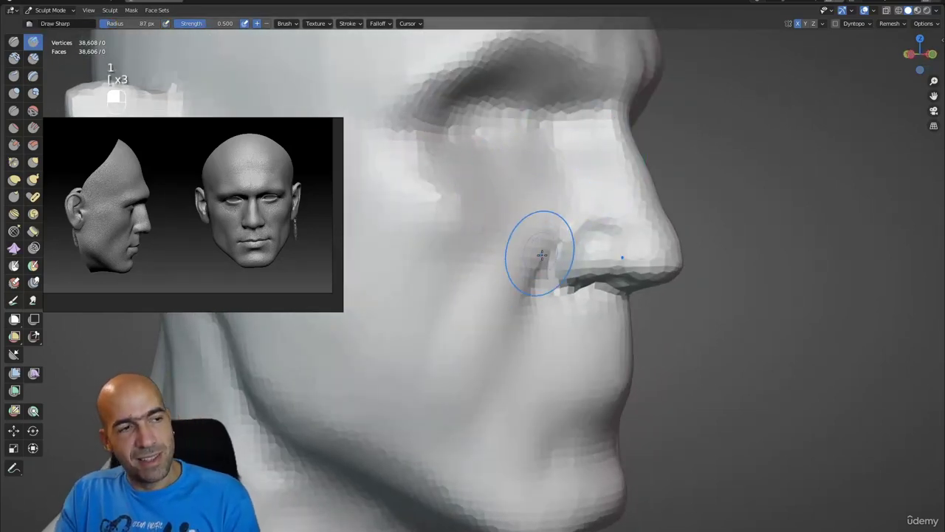
{"action": "left_click_drag", "start_coordinate": [578, 224], "coordinate": [551, 270], "text": "ctrl"}
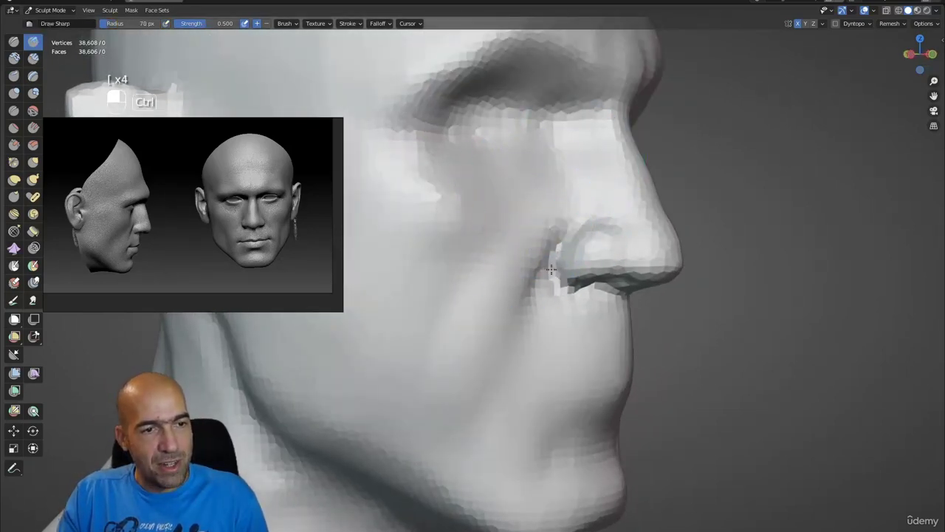
{"action": "scroll", "coordinate": [573, 254], "scroll_direction": "down", "scroll_amount": 2}
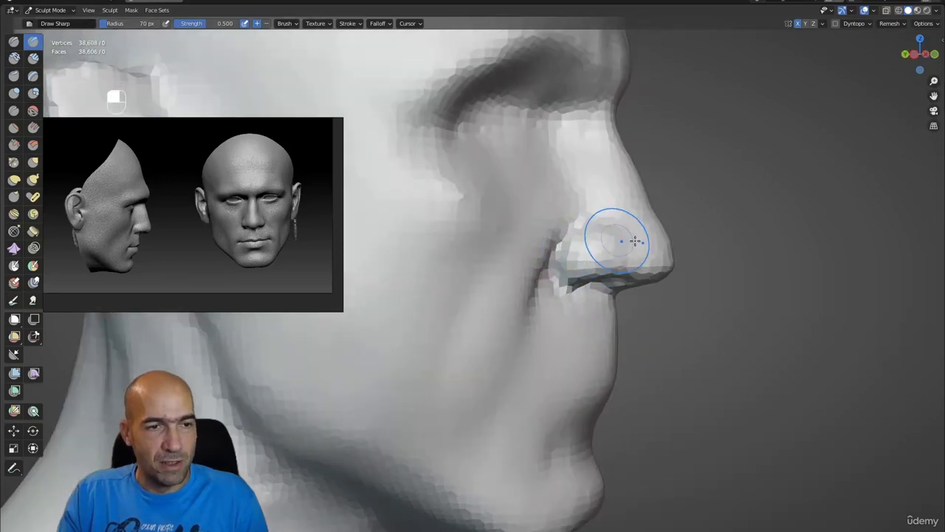
{"action": "left_click_drag", "start_coordinate": [612, 238], "coordinate": [602, 248], "text": "ctrl+alt"}
{"action": "scroll", "coordinate": [603, 248], "scroll_direction": "down", "scroll_amount": 2}
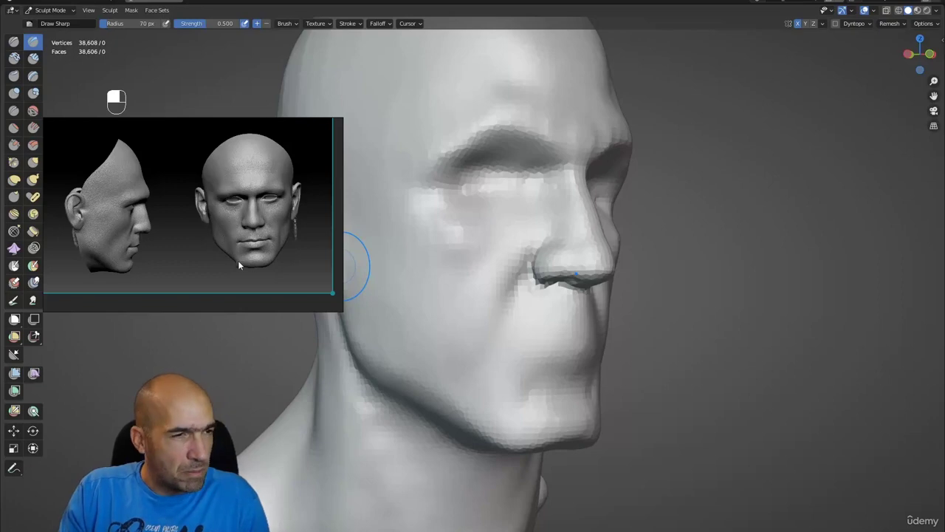
- Tilt the reference image to a close side view and turn the head toward profile
{"action": "mouse_move", "coordinate": [238, 265]}
{"action": "left_mouse_down"}
{"action": "mouse_move", "coordinate": [232, 258]}
{"action": "mouse_move", "coordinate": [244, 281]}
{"action": "mouse_move", "coordinate": [227, 274]}
{"action": "left_mouse_up"}
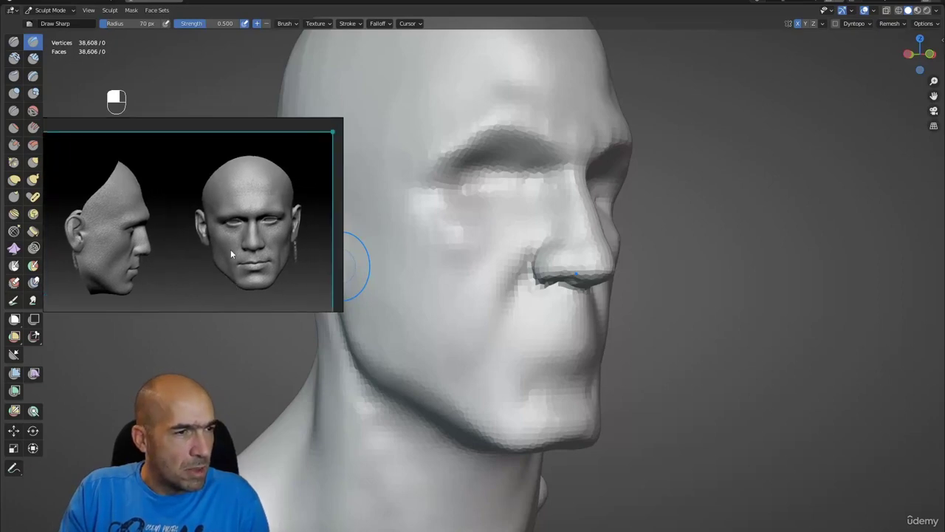
{"action": "left_click_drag", "start_coordinate": [235, 239], "coordinate": [246, 257]}
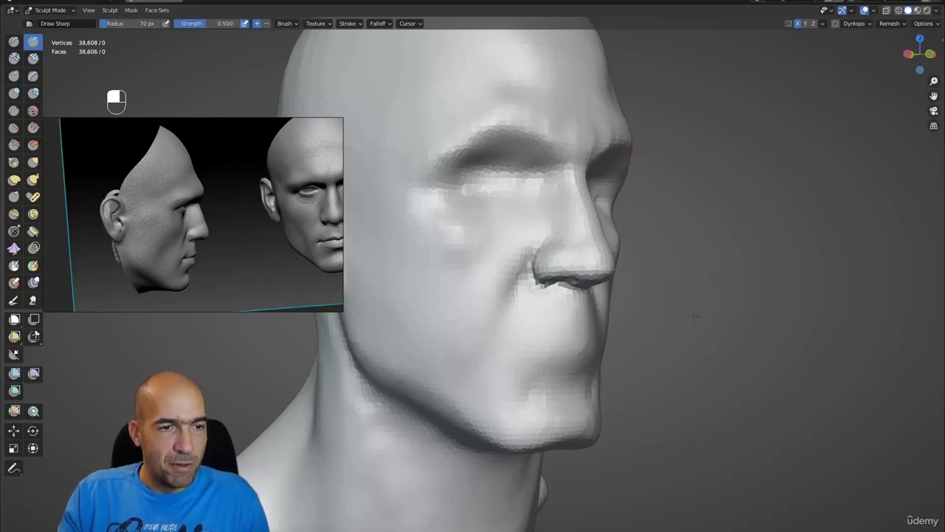
{"action": "mouse_move", "coordinate": [669, 331]}
{"action": "left_mouse_down", "text": "alt+shift"}
{"action": "mouse_move", "coordinate": [702, 332]}
{"action": "mouse_move", "coordinate": [492, 306]}
{"action": "mouse_move", "coordinate": [531, 296]}
{"action": "mouse_move", "coordinate": [472, 211]}
{"action": "mouse_move", "coordinate": [536, 268]}
{"action": "mouse_move", "coordinate": [576, 270]}
{"action": "mouse_move", "coordinate": [488, 273]}
{"action": "mouse_move", "coordinate": [528, 302]}
{"action": "left_mouse_up", "text": "alt+shift"}
- Build up the cheek with Clay Strips and smooth beside the nasolabial crease
{"action": "key", "text": "2"}
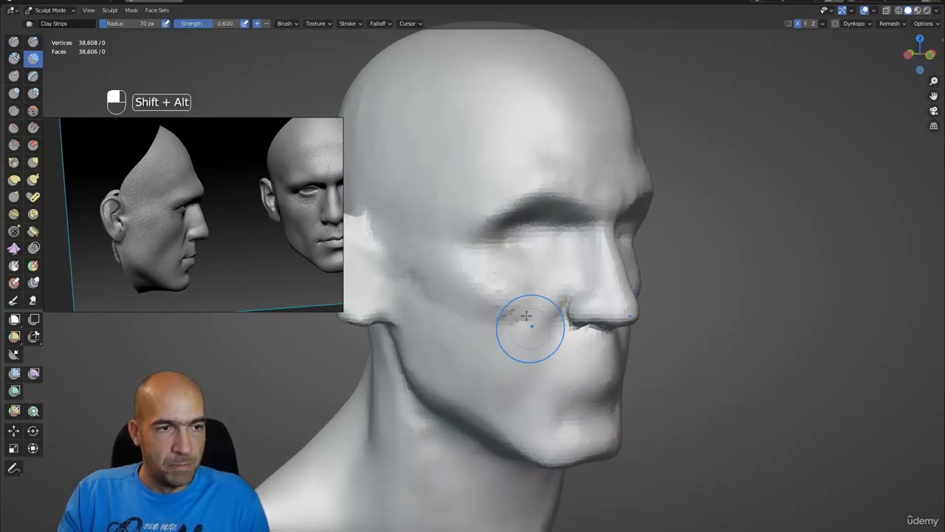
{"action": "mouse_move", "coordinate": [524, 327]}
{"action": "left_mouse_down", "text": "alt"}
{"action": "mouse_move", "coordinate": [507, 302]}
{"action": "mouse_move", "coordinate": [480, 295]}
{"action": "left_mouse_up", "text": "alt"}
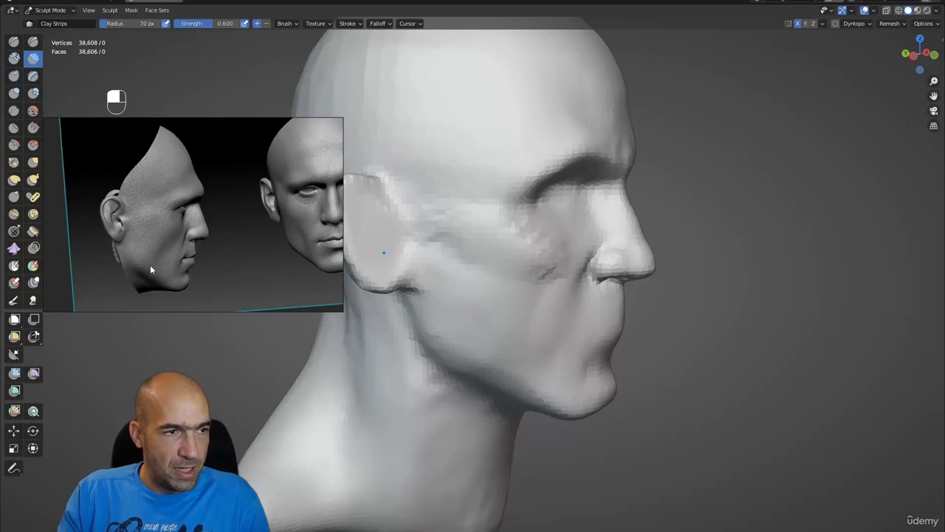
{"action": "left_click_drag", "start_coordinate": [523, 267], "coordinate": [517, 288], "text": "alt"}
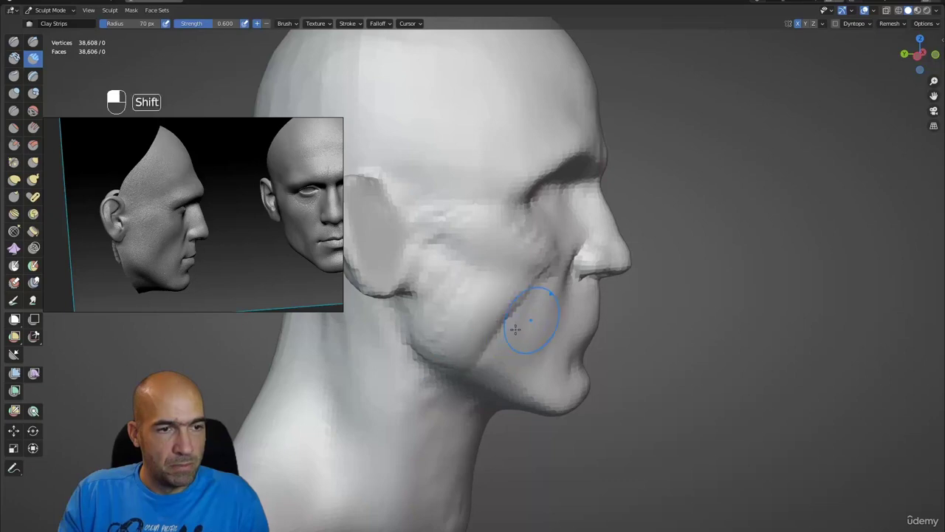
{"action": "mouse_move", "coordinate": [573, 339]}
{"action": "left_mouse_down", "text": "alt"}
{"action": "mouse_move", "coordinate": [534, 320]}
{"action": "mouse_move", "coordinate": [566, 278]}
{"action": "left_mouse_up", "text": "alt"}
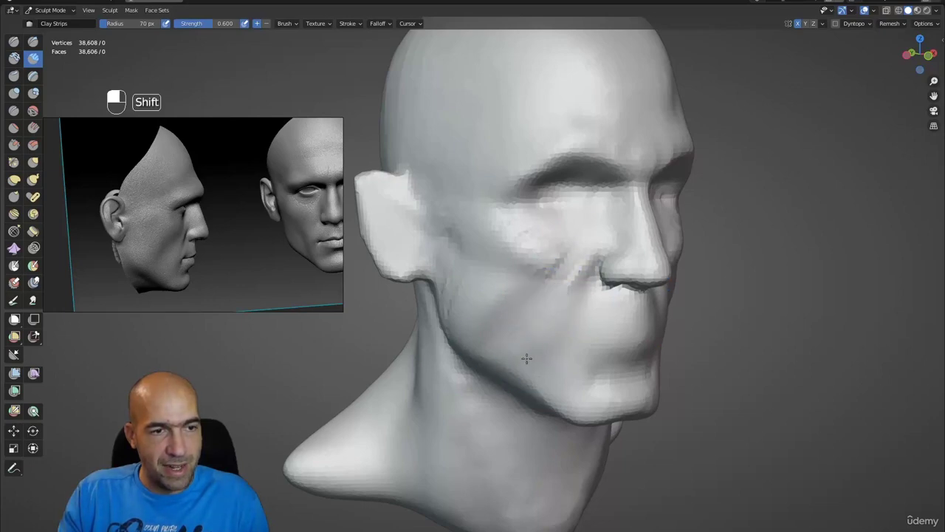
{"action": "mouse_move", "coordinate": [527, 358]}
{"action": "left_mouse_down", "text": "shift"}
{"action": "mouse_move", "coordinate": [561, 281]}
{"action": "mouse_move", "coordinate": [521, 248]}
{"action": "left_mouse_up", "text": "shift"}
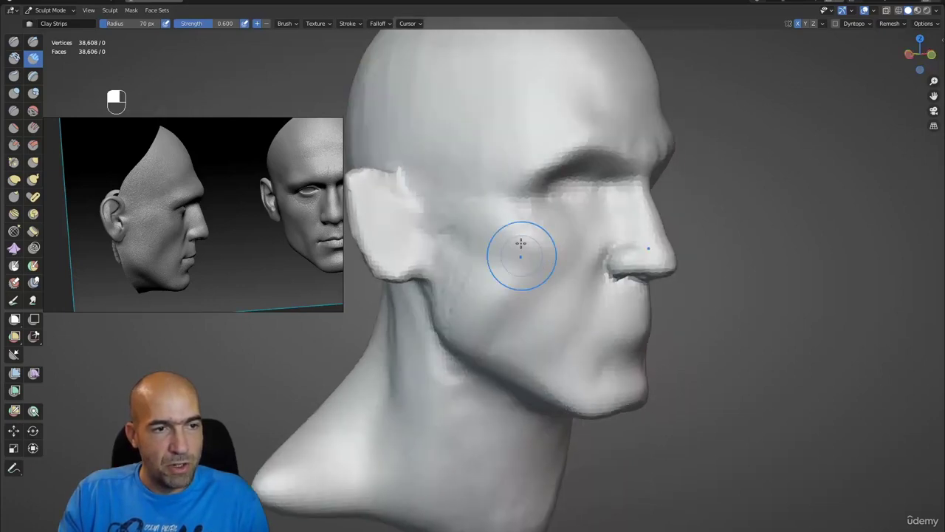
{"action": "mouse_move", "coordinate": [472, 297]}
{"action": "left_mouse_down", "text": "alt"}
{"action": "mouse_move", "coordinate": [563, 310]}
{"action": "mouse_move", "coordinate": [517, 296]}
{"action": "mouse_move", "coordinate": [528, 330]}
{"action": "mouse_move", "coordinate": [549, 280]}
{"action": "mouse_move", "coordinate": [524, 274]}
{"action": "mouse_move", "coordinate": [553, 276]}
{"action": "mouse_move", "coordinate": [524, 274]}
{"action": "mouse_move", "coordinate": [536, 262]}
{"action": "left_mouse_up", "text": "alt"}
- Pull the ear's back edge outward with a slightly enlarged Grab brush
{"action": "key", "text": "g"}
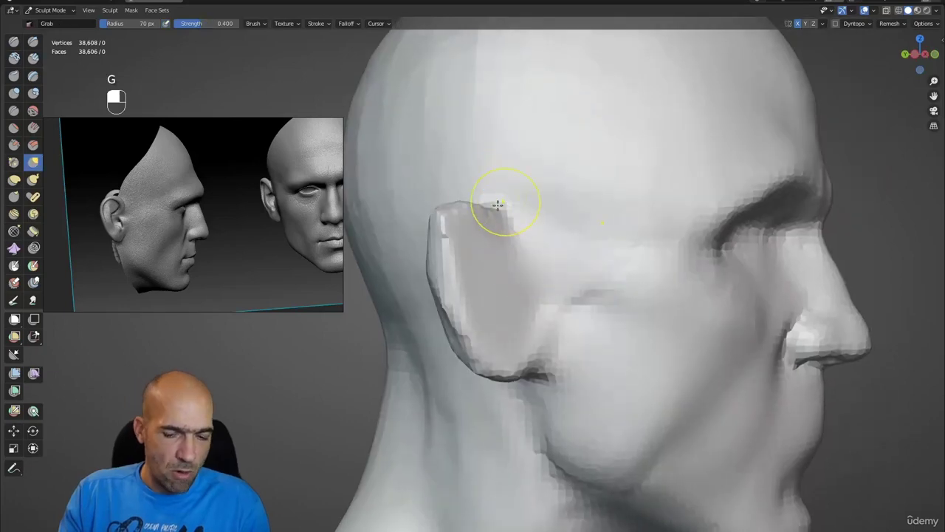
{"action": "key", "text": "bracketright"}
{"action": "key", "text": "bracketright"}
{"action": "key", "text": "bracketright"}
{"action": "key", "text": "bracketright"}
{"action": "key", "text": "bracketright"}
{"action": "key", "text": "bracketright"}
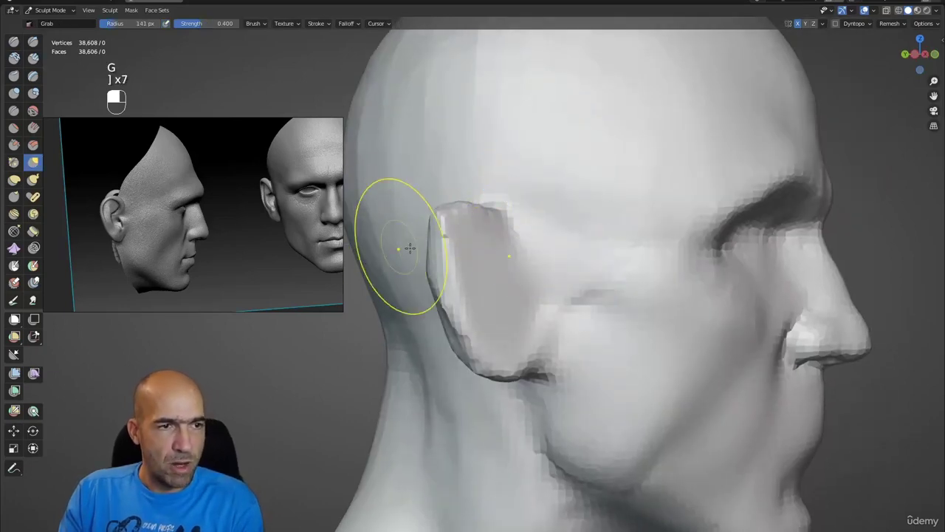
{"action": "mouse_move", "coordinate": [401, 243]}
{"action": "left_mouse_down"}
{"action": "mouse_move", "coordinate": [444, 243]}
{"action": "mouse_move", "coordinate": [421, 247]}
{"action": "mouse_move", "coordinate": [416, 311]}
{"action": "mouse_move", "coordinate": [487, 373]}
{"action": "mouse_move", "coordinate": [522, 331]}
{"action": "mouse_move", "coordinate": [502, 237]}
{"action": "mouse_move", "coordinate": [527, 225]}
{"action": "mouse_move", "coordinate": [417, 251]}
{"action": "mouse_move", "coordinate": [480, 333]}
{"action": "left_mouse_up"}
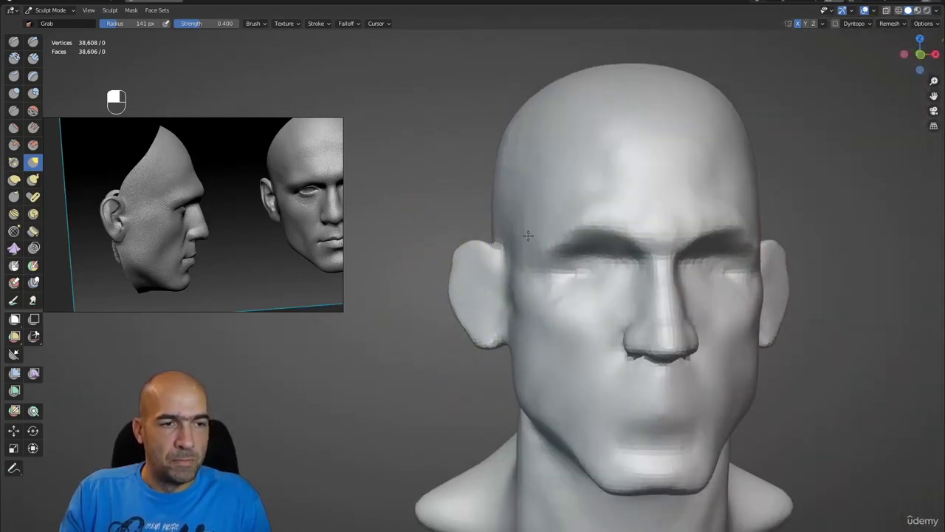
{"action": "left_click_drag", "start_coordinate": [528, 235], "coordinate": [540, 237], "text": "alt"}
- Carve a faint mirrored crease across the forehead with Draw Sharp
{"action": "key", "text": "1"}
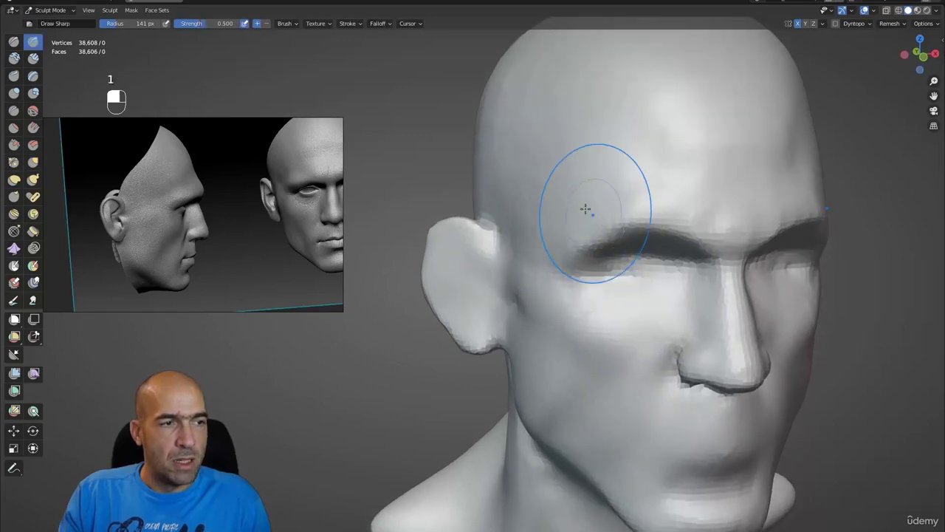
{"action": "left_click_drag", "start_coordinate": [585, 209], "coordinate": [538, 233], "text": "alt"}
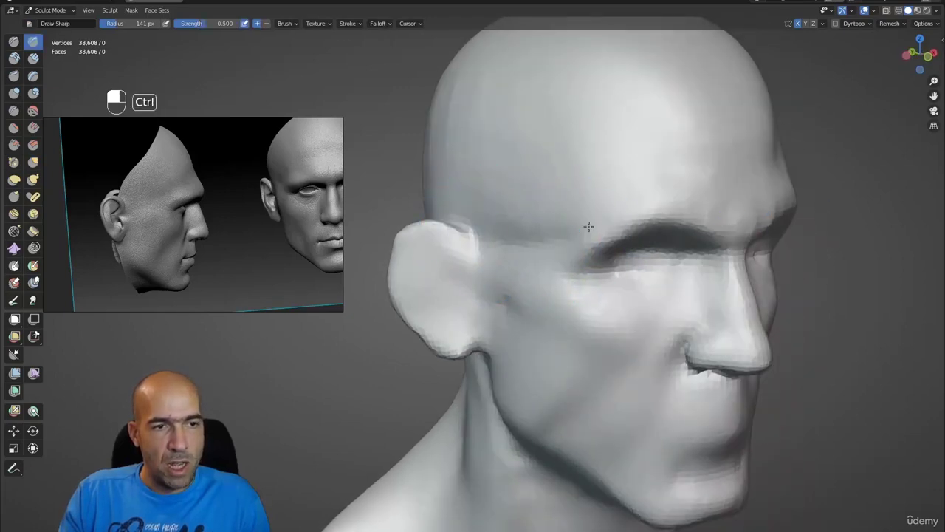
{"action": "mouse_move", "coordinate": [616, 199]}
{"action": "left_mouse_down", "text": "ctrl"}
{"action": "mouse_move", "coordinate": [601, 205]}
{"action": "mouse_move", "coordinate": [635, 169]}
{"action": "mouse_move", "coordinate": [565, 188]}
{"action": "mouse_move", "coordinate": [554, 247]}
{"action": "mouse_move", "coordinate": [561, 251]}
{"action": "left_mouse_up", "text": "ctrl"}
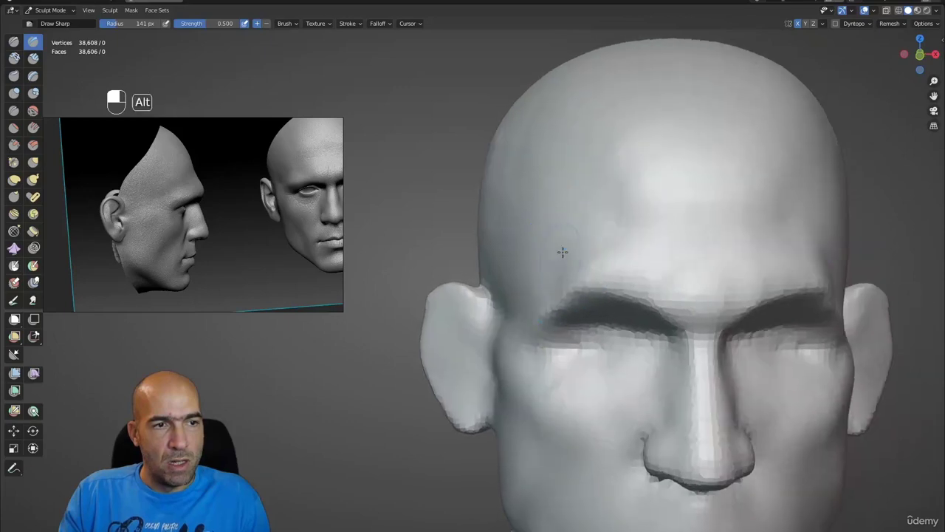
{"action": "mouse_move", "coordinate": [576, 174]}
{"action": "left_mouse_down"}
{"action": "mouse_move", "coordinate": [596, 209]}
{"action": "mouse_move", "coordinate": [583, 169]}
{"action": "left_mouse_up"}
{"action": "mouse_move", "coordinate": [600, 237]}
{"action": "left_mouse_down", "text": "alt"}
{"action": "mouse_move", "coordinate": [546, 225]}
{"action": "mouse_move", "coordinate": [593, 243]}
{"action": "mouse_move", "coordinate": [584, 252]}
{"action": "mouse_move", "coordinate": [617, 213]}
{"action": "mouse_move", "coordinate": [605, 212]}
{"action": "left_mouse_up", "text": "alt"}
{"action": "key", "text": "g"}
{"action": "left_click_drag", "start_coordinate": [606, 212], "coordinate": [593, 210], "text": "alt"}
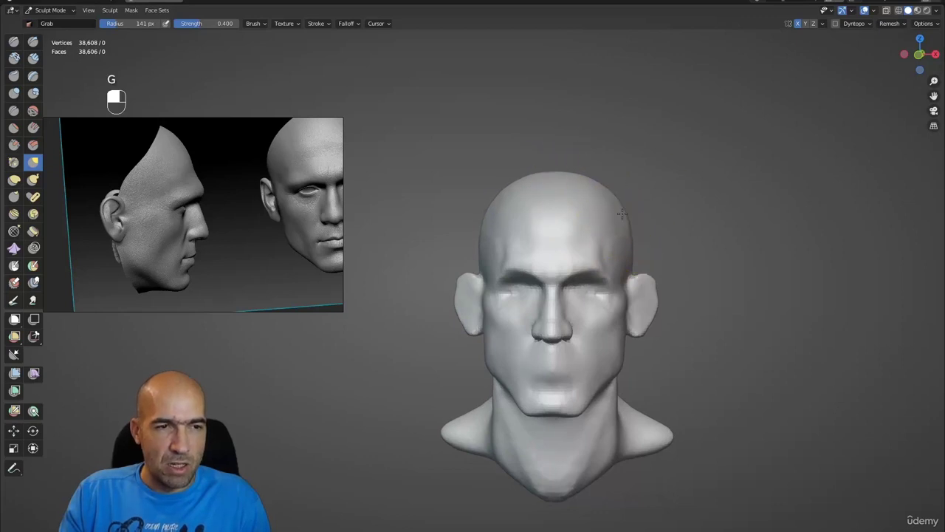
{"action": "mouse_move", "coordinate": [618, 232]}
{"action": "left_mouse_down", "text": "ctrl+alt"}
{"action": "mouse_move", "coordinate": [625, 295]}
{"action": "mouse_move", "coordinate": [451, 237]}
{"action": "mouse_move", "coordinate": [462, 294]}
{"action": "mouse_move", "coordinate": [483, 296]}
{"action": "mouse_move", "coordinate": [476, 299]}
{"action": "mouse_move", "coordinate": [464, 211]}
{"action": "mouse_move", "coordinate": [520, 354]}
{"action": "mouse_move", "coordinate": [685, 353]}
{"action": "mouse_move", "coordinate": [582, 321]}
{"action": "mouse_move", "coordinate": [582, 296]}
{"action": "left_mouse_up", "text": "ctrl+alt"}
- Build up and reshape the lower lip and chin with a smaller Clay Strips brush
{"action": "key", "text": "2"}
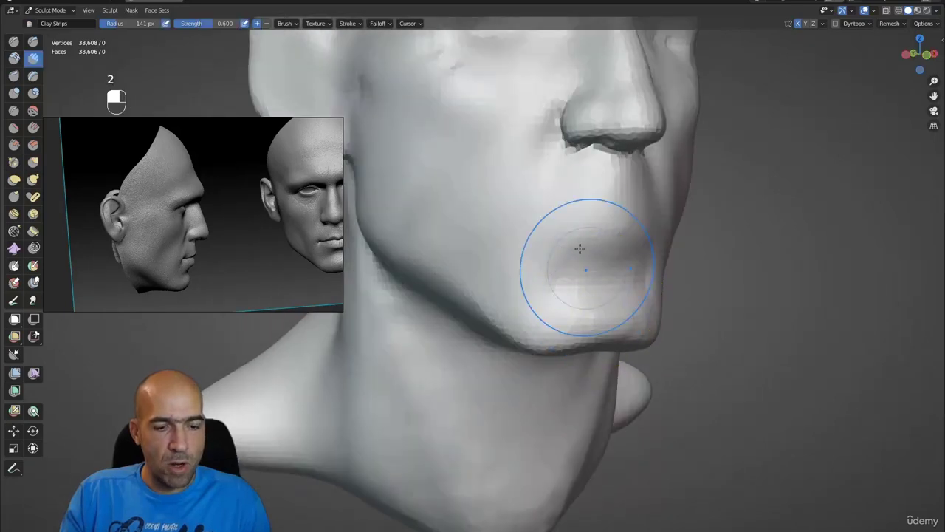
{"action": "key", "text": "2"}
{"action": "key", "text": "bracketleft"}
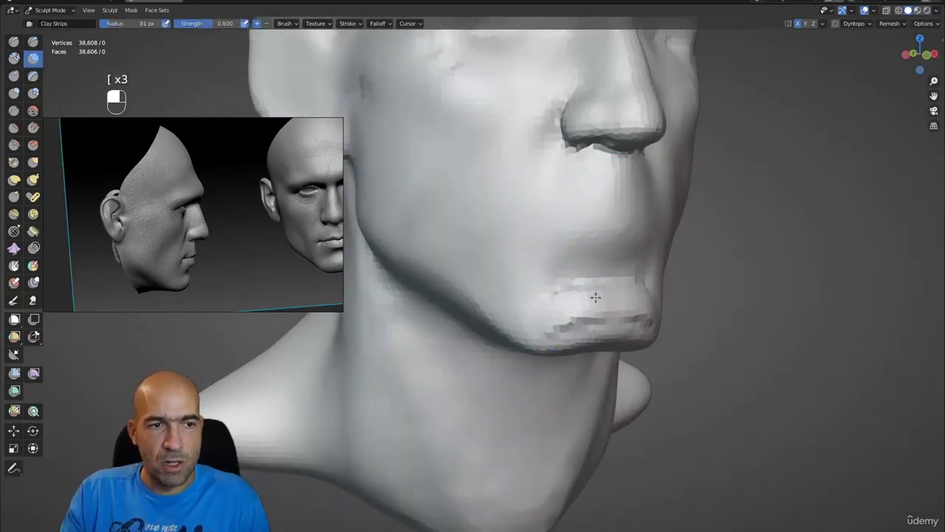
{"action": "mouse_move", "coordinate": [596, 297]}
{"action": "left_mouse_down"}
{"action": "mouse_move", "coordinate": [624, 325]}
{"action": "mouse_move", "coordinate": [598, 316]}
{"action": "mouse_move", "coordinate": [628, 310]}
{"action": "mouse_move", "coordinate": [600, 306]}
{"action": "left_mouse_up"}
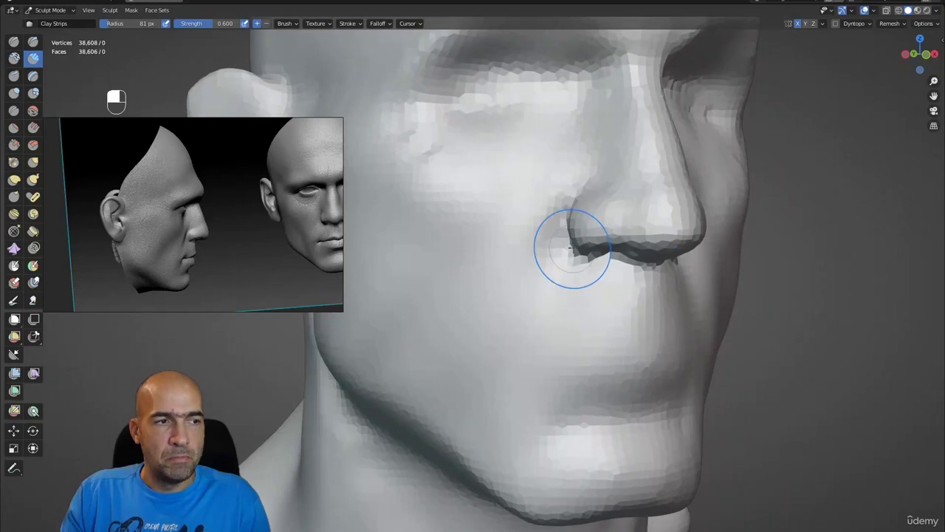
- Smooth the groove running up the cheek toward the nose
{"action": "key", "text": "ctrl+1"}
{"action": "mouse_move", "coordinate": [530, 292]}
{"action": "left_mouse_down", "text": "alt"}
{"action": "mouse_move", "coordinate": [539, 225]}
{"action": "mouse_move", "coordinate": [429, 315]}
{"action": "left_mouse_up", "text": "alt"}
{"action": "left_click_drag", "start_coordinate": [427, 350], "coordinate": [507, 220], "text": "shift"}
{"action": "mouse_move", "coordinate": [519, 171]}
{"action": "left_mouse_down", "text": "alt"}
{"action": "mouse_move", "coordinate": [548, 215]}
{"action": "mouse_move", "coordinate": [559, 209]}
{"action": "mouse_move", "coordinate": [536, 221]}
{"action": "mouse_move", "coordinate": [534, 185]}
{"action": "left_mouse_up", "text": "alt"}
{"action": "key", "text": "2"}
{"action": "middle_click_drag", "start_coordinate": [535, 184], "coordinate": [499, 198]}
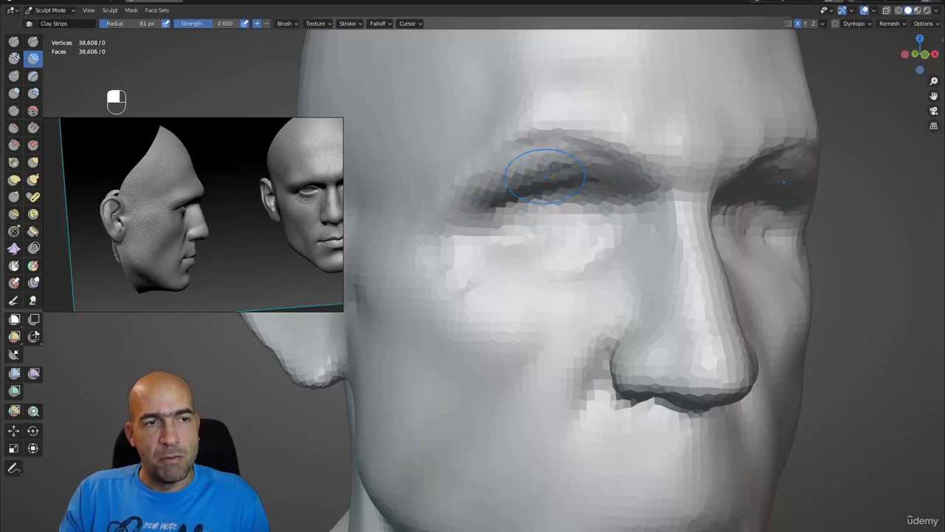
- Carve the eyelid creases with Draw Sharp, then ready Pinch/Magnify at a smaller 72 px radius
{"action": "mouse_move", "coordinate": [533, 215]}
{"action": "left_mouse_down", "text": "alt"}
{"action": "mouse_move", "coordinate": [549, 234]}
{"action": "mouse_move", "coordinate": [543, 222]}
{"action": "mouse_move", "coordinate": [574, 216]}
{"action": "mouse_move", "coordinate": [553, 230]}
{"action": "mouse_move", "coordinate": [498, 226]}
{"action": "mouse_move", "coordinate": [500, 238]}
{"action": "mouse_move", "coordinate": [548, 247]}
{"action": "mouse_move", "coordinate": [532, 221]}
{"action": "mouse_move", "coordinate": [513, 215]}
{"action": "mouse_move", "coordinate": [581, 218]}
{"action": "left_mouse_up", "text": "alt"}
{"action": "key", "text": "2"}
{"action": "key", "text": "1"}
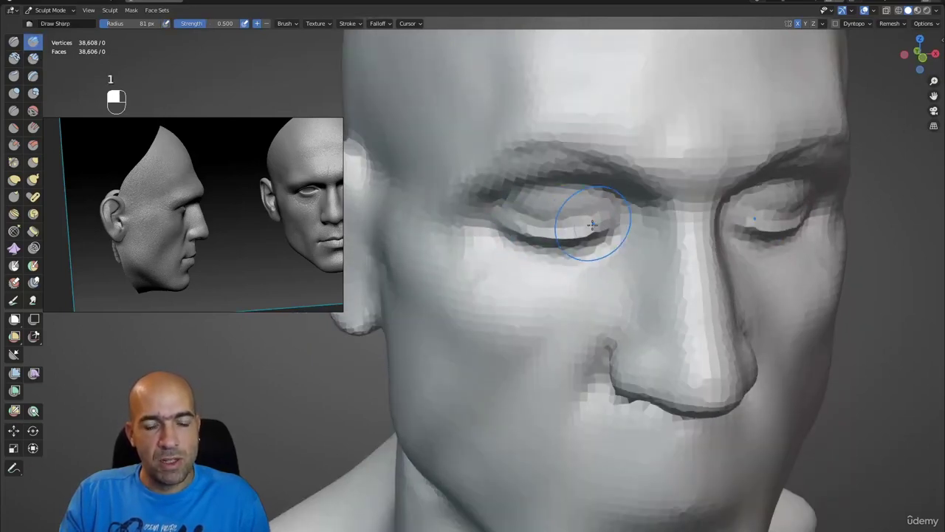
{"action": "key", "text": "p"}
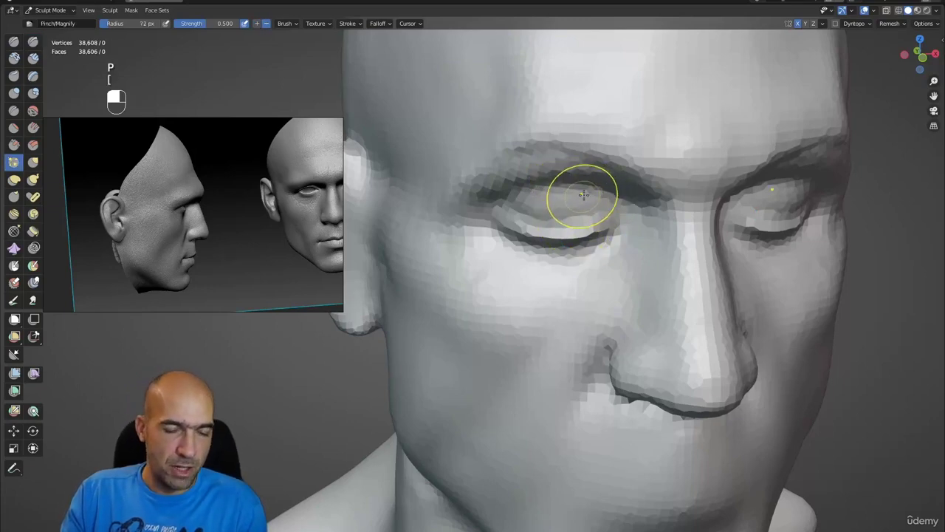
{"action": "key", "text": "bracketleft"}
{"action": "key", "text": "bracketleft"}
{"action": "key", "text": "bracketleft"}
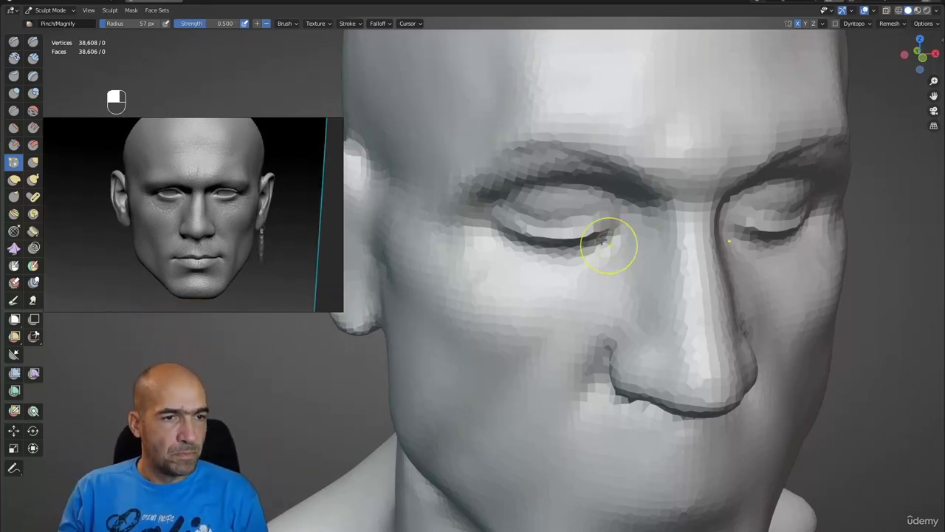
- Lift the eyelid upward with a slightly larger Grab brush
{"action": "mouse_move", "coordinate": [553, 231]}
{"action": "left_mouse_down", "text": "alt"}
{"action": "mouse_move", "coordinate": [564, 193]}
{"action": "mouse_move", "coordinate": [520, 227]}
{"action": "mouse_move", "coordinate": [621, 238]}
{"action": "mouse_move", "coordinate": [573, 230]}
{"action": "left_mouse_up", "text": "alt"}
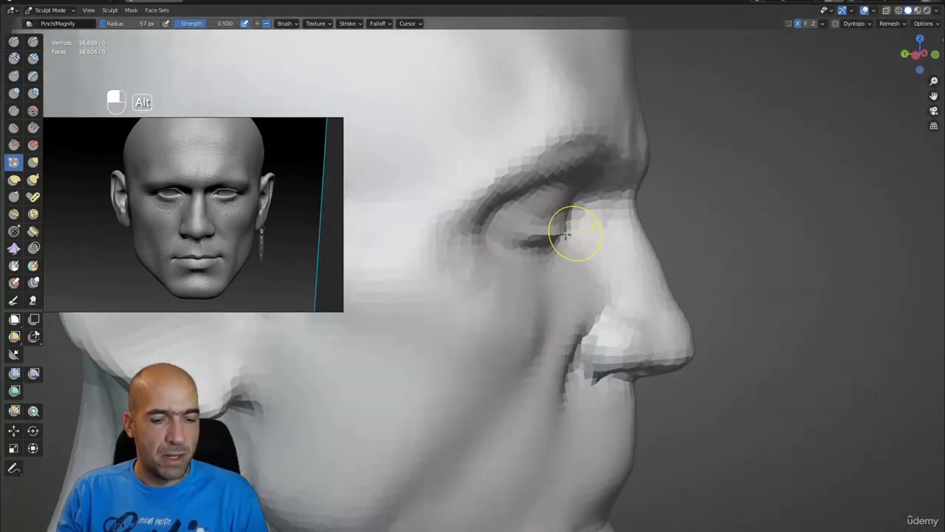
{"action": "key", "text": "g"}
{"action": "key", "text": "bracketright"}
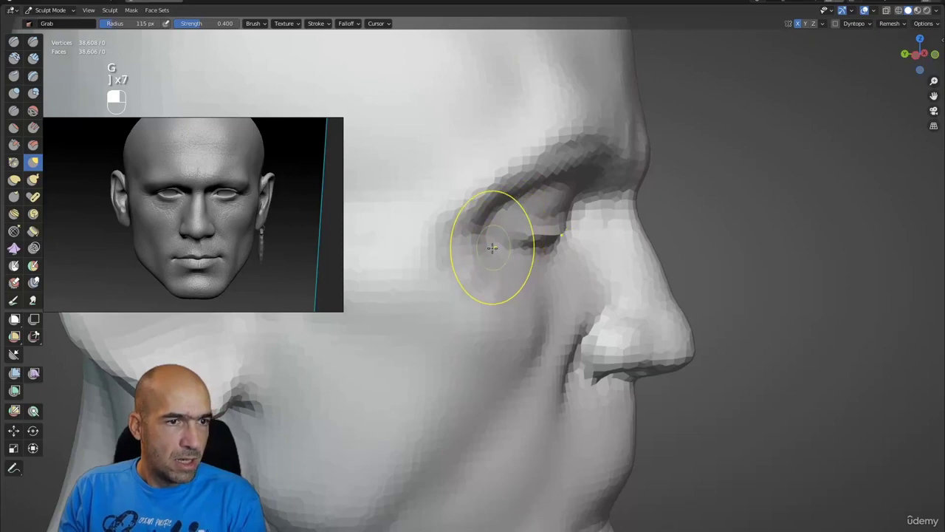
{"action": "left_click_drag", "start_coordinate": [492, 248], "coordinate": [501, 235]}
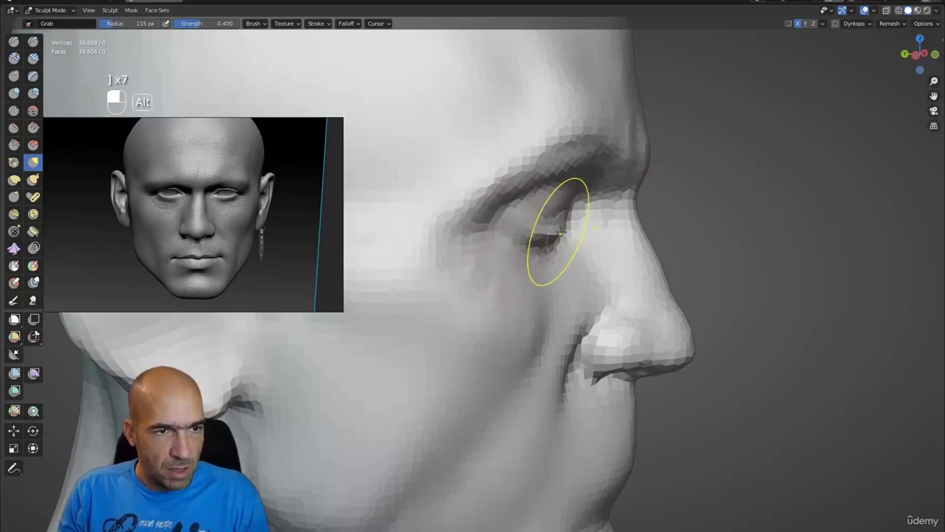
{"action": "middle_click_drag", "start_coordinate": [562, 232], "coordinate": [537, 205]}
{"action": "mouse_move", "coordinate": [553, 276]}
{"action": "middle_mouse_down", "text": "alt"}
{"action": "mouse_move", "coordinate": [549, 243]}
{"action": "mouse_move", "coordinate": [538, 249]}
{"action": "middle_mouse_up", "text": "alt"}
- Deepen and then soften the lower eyelid crease with a smaller Draw Sharp brush
{"action": "key", "text": "1"}
{"action": "key", "text": "bracketleft"}
{"action": "key", "text": "bracketleft"}
{"action": "key", "text": "bracketleft"}
{"action": "key", "text": "bracketleft"}
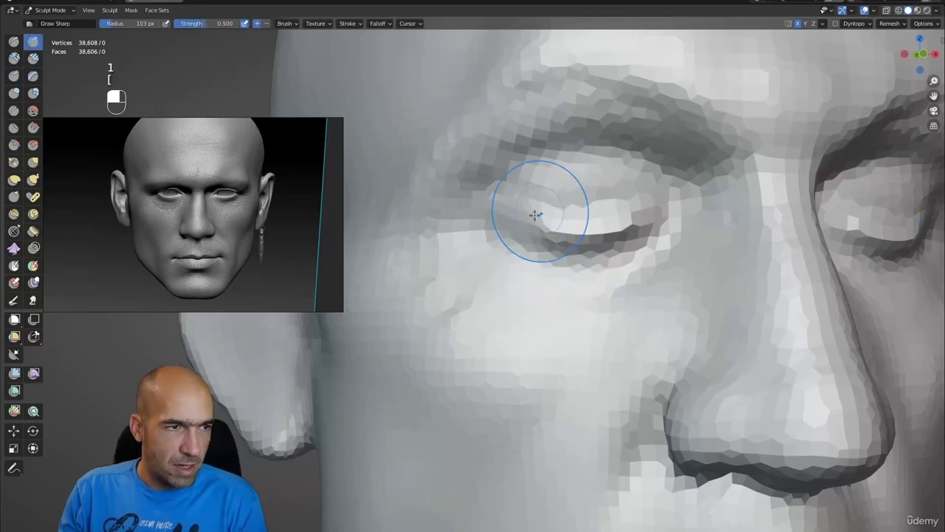
{"action": "mouse_move", "coordinate": [580, 222]}
{"action": "left_mouse_down", "text": "ctrl"}
{"action": "mouse_move", "coordinate": [655, 231]}
{"action": "mouse_move", "coordinate": [602, 260]}
{"action": "left_mouse_up", "text": "ctrl"}
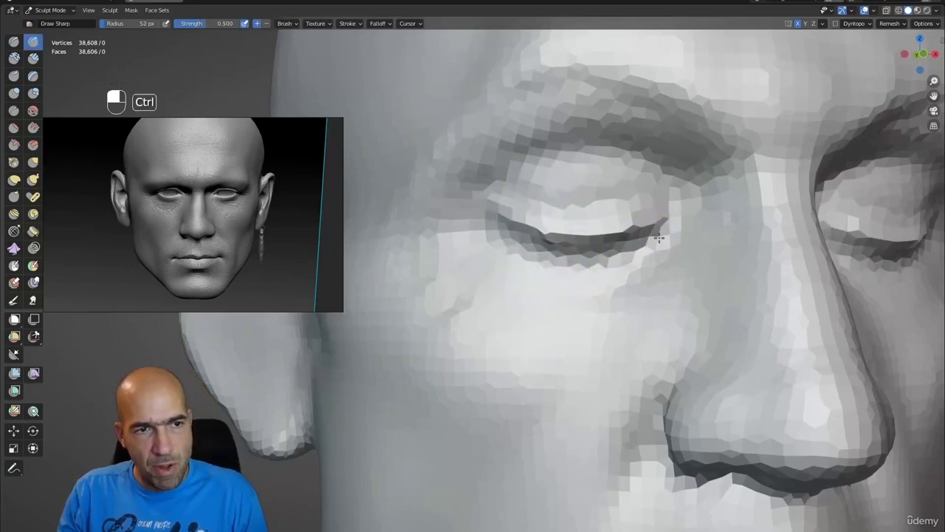
{"action": "left_click_drag", "start_coordinate": [660, 238], "coordinate": [499, 224], "text": "shift"}
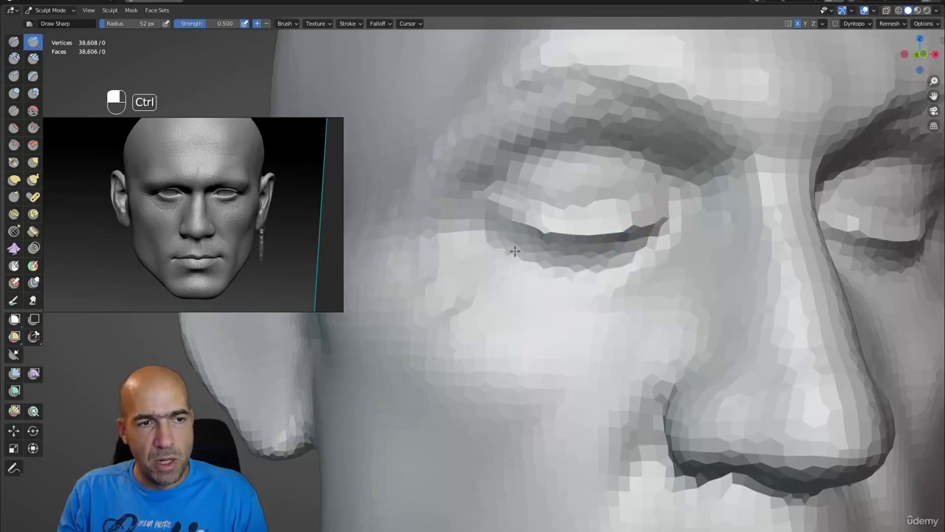
- Pull the nose tip and nostril downward with an enlarged Grab brush
{"action": "left_click_drag", "start_coordinate": [650, 246], "coordinate": [706, 241], "text": "alt"}
{"action": "scroll", "coordinate": [706, 241], "scroll_direction": "down", "scroll_amount": 5}
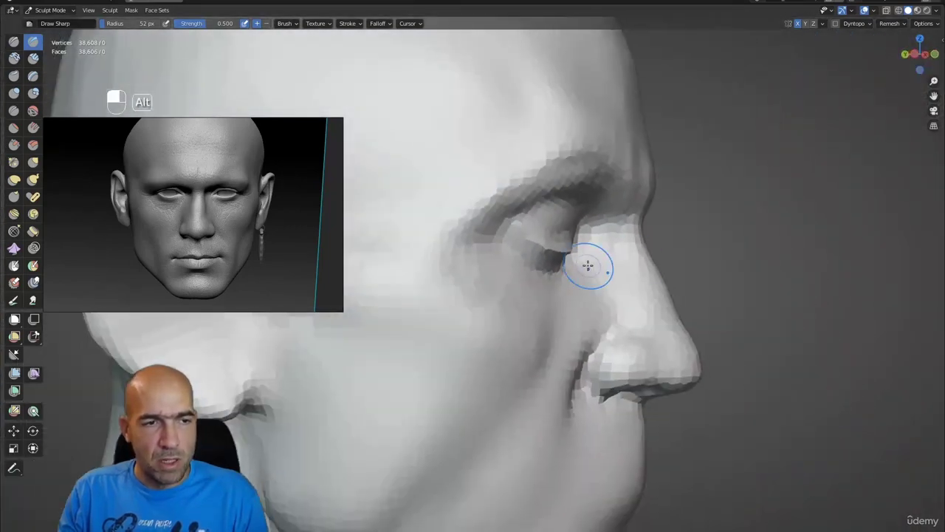
{"action": "key", "text": "g"}
{"action": "key", "text": "bracketright"}
{"action": "key", "text": "bracketright"}
{"action": "key", "text": "bracketright"}
{"action": "key", "text": "bracketright"}
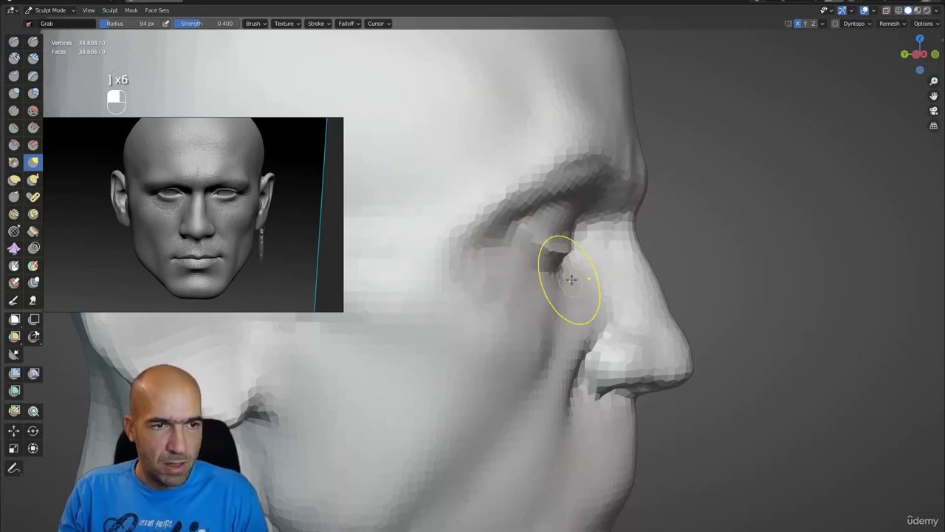
{"action": "left_click_drag", "start_coordinate": [571, 279], "coordinate": [597, 277], "text": "alt"}
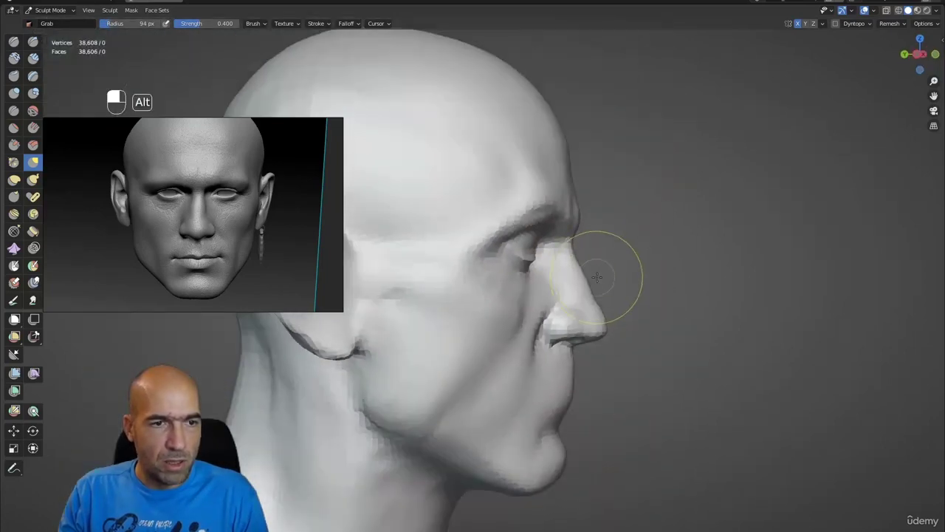
{"action": "scroll", "coordinate": [596, 277], "scroll_direction": "up", "scroll_amount": 5}
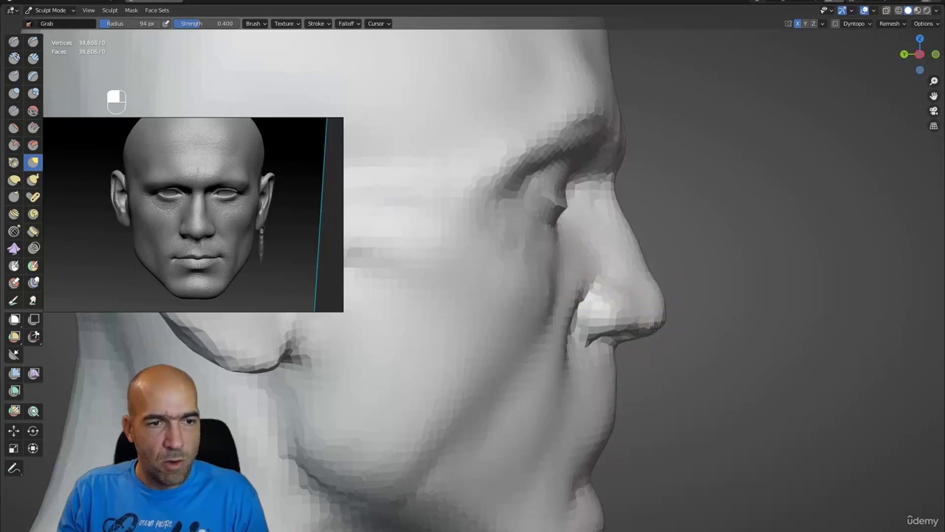
{"action": "mouse_move", "coordinate": [655, 327]}
{"action": "left_mouse_down"}
{"action": "mouse_move", "coordinate": [601, 337]}
{"action": "mouse_move", "coordinate": [572, 376]}
{"action": "mouse_move", "coordinate": [638, 315]}
{"action": "mouse_move", "coordinate": [553, 302]}
{"action": "mouse_move", "coordinate": [538, 264]}
{"action": "left_mouse_up"}
- Carve the upper eyelid creases on both eyes with Draw Sharp at 43 px
{"action": "key", "text": "1"}
{"action": "key", "text": "bracketleft"}
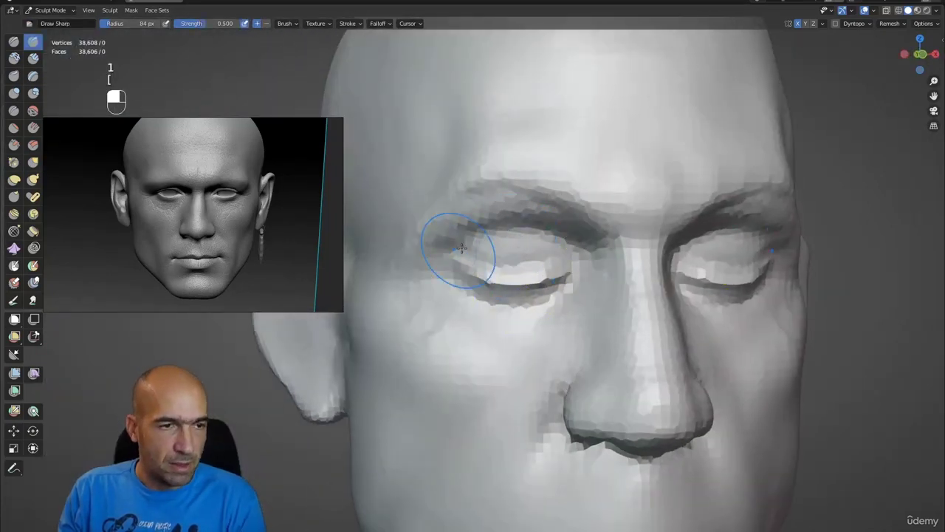
{"action": "key", "text": "bracketleft"}
{"action": "key", "text": "bracketleft"}
{"action": "key", "text": "bracketleft"}
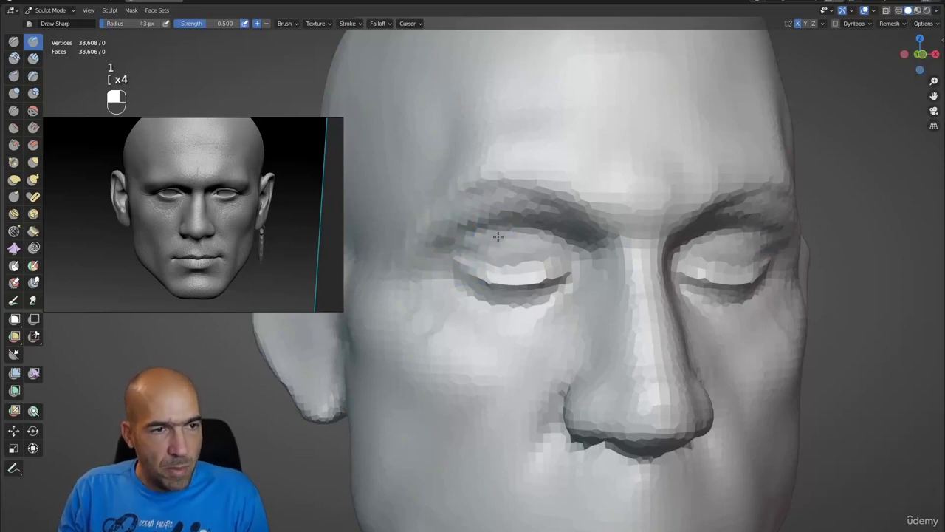
{"action": "mouse_move", "coordinate": [497, 237]}
{"action": "left_mouse_down"}
{"action": "mouse_move", "coordinate": [550, 244]}
{"action": "mouse_move", "coordinate": [547, 255]}
{"action": "mouse_move", "coordinate": [508, 245]}
{"action": "mouse_move", "coordinate": [448, 258]}
{"action": "mouse_move", "coordinate": [495, 224]}
{"action": "left_mouse_up"}
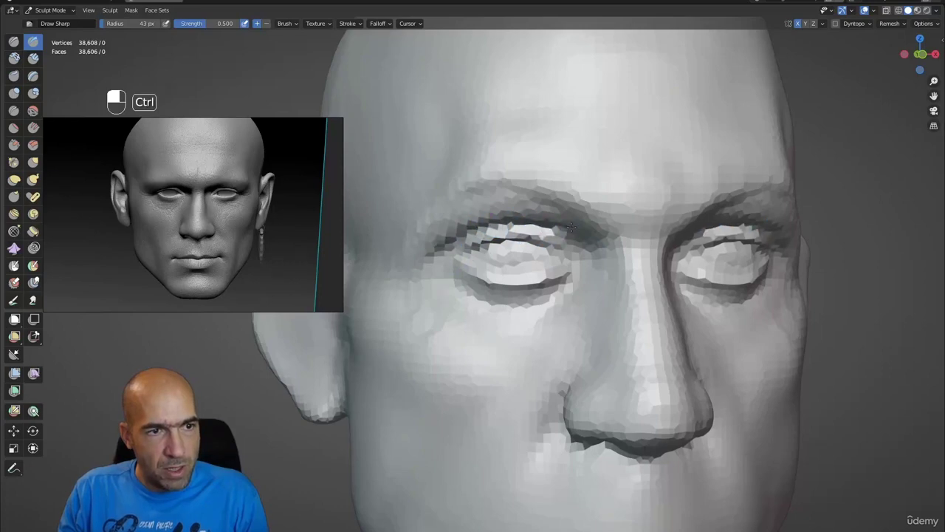
{"action": "mouse_move", "coordinate": [573, 232]}
{"action": "left_mouse_down", "text": "ctrl+alt"}
{"action": "mouse_move", "coordinate": [587, 253]}
{"action": "mouse_move", "coordinate": [573, 267]}
{"action": "mouse_move", "coordinate": [551, 255]}
{"action": "mouse_move", "coordinate": [554, 268]}
{"action": "mouse_move", "coordinate": [591, 284]}
{"action": "mouse_move", "coordinate": [517, 295]}
{"action": "left_mouse_up", "text": "ctrl+alt"}
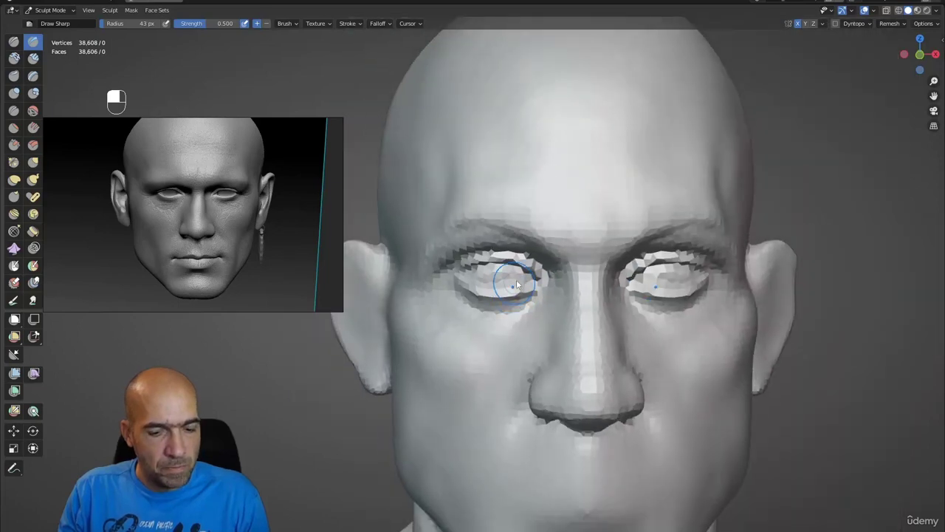
- Orbit up to the eye area and undo the bad Grab stroke there
{"action": "key", "text": "g"}
{"action": "key", "text": "bracketright"}
{"action": "key", "text": "bracketright"}
{"action": "key", "text": "bracketright"}
{"action": "key", "text": "bracketright"}
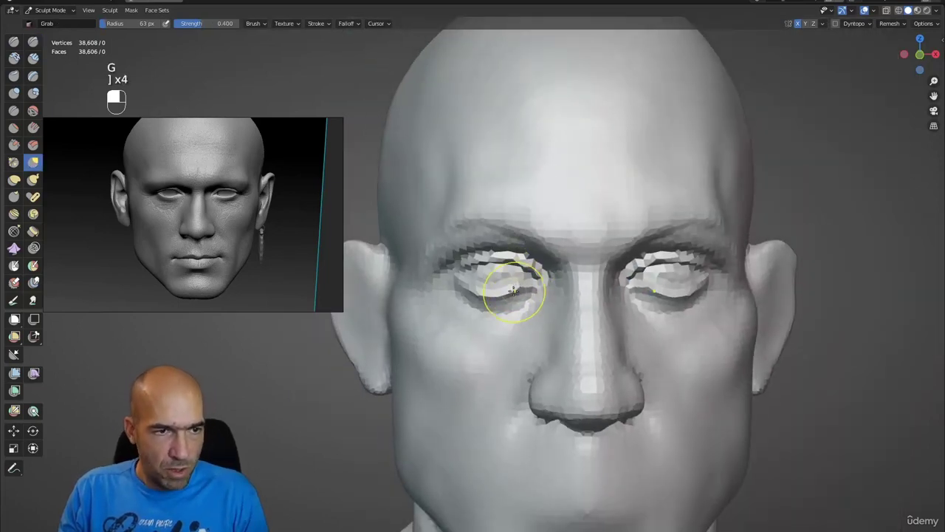
{"action": "scroll", "coordinate": [468, 296], "scroll_direction": "down", "scroll_amount": 2}
{"action": "middle_click_drag", "start_coordinate": [468, 295], "coordinate": [463, 291]}
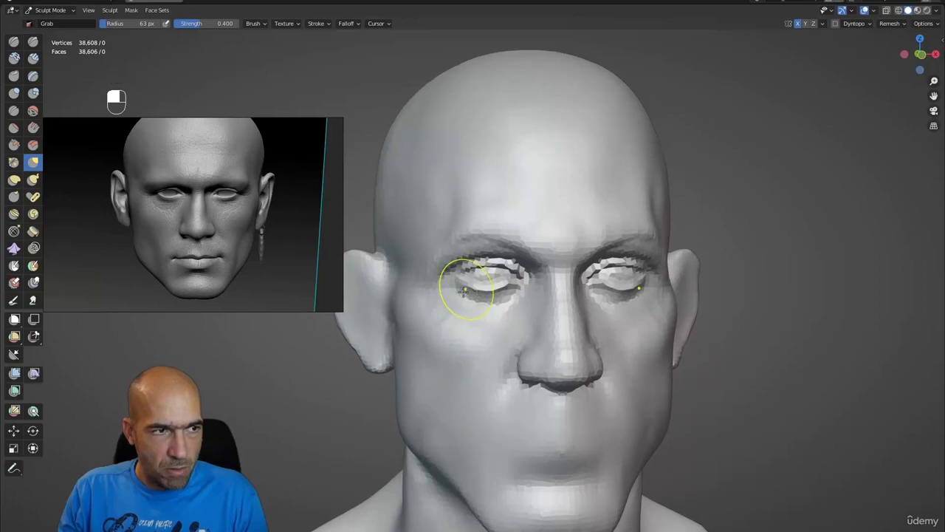
{"action": "scroll", "coordinate": [487, 292], "scroll_direction": "down", "scroll_amount": 2}
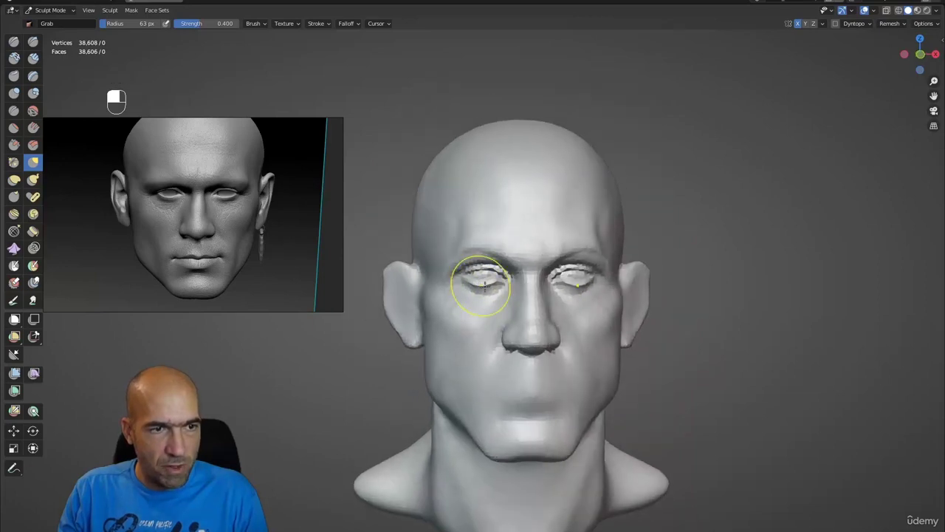
{"action": "mouse_move", "coordinate": [480, 286]}
{"action": "left_mouse_down", "text": "alt"}
{"action": "mouse_move", "coordinate": [448, 215]}
{"action": "mouse_move", "coordinate": [468, 228]}
{"action": "left_mouse_up", "text": "alt"}
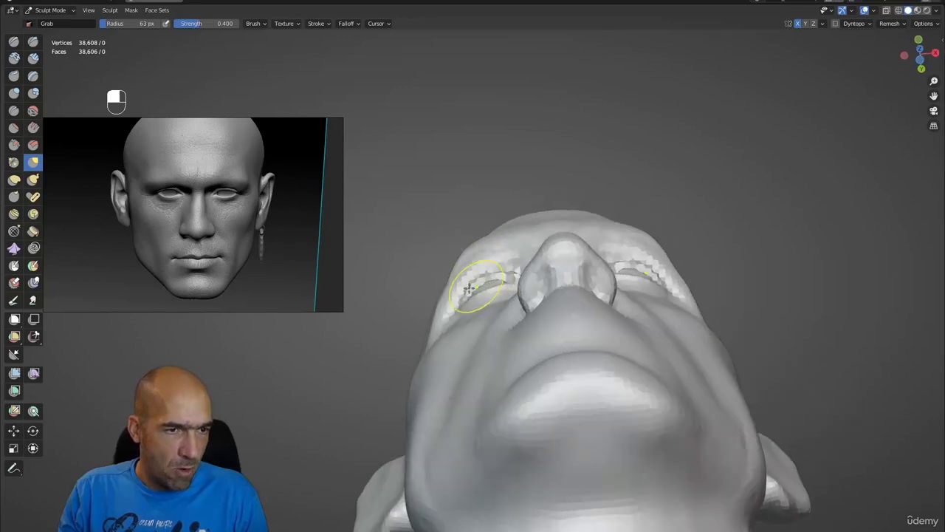
{"action": "mouse_move", "coordinate": [469, 288]}
{"action": "left_mouse_down", "text": "alt"}
{"action": "mouse_move", "coordinate": [496, 277]}
{"action": "mouse_move", "coordinate": [485, 274]}
{"action": "mouse_move", "coordinate": [552, 294]}
{"action": "mouse_move", "coordinate": [491, 285]}
{"action": "mouse_move", "coordinate": [528, 260]}
{"action": "mouse_move", "coordinate": [521, 279]}
{"action": "mouse_move", "coordinate": [492, 288]}
{"action": "mouse_move", "coordinate": [514, 338]}
{"action": "mouse_move", "coordinate": [528, 317]}
{"action": "mouse_move", "coordinate": [548, 360]}
{"action": "mouse_move", "coordinate": [598, 353]}
{"action": "mouse_move", "coordinate": [625, 331]}
{"action": "mouse_move", "coordinate": [629, 302]}
{"action": "left_mouse_up", "text": "alt"}
{"action": "key", "text": "ctrl+z"}
{"action": "key", "text": "ctrl+z"}
{"action": "key", "text": "ctrl+z"}
{"action": "key", "text": "ctrl+z"}
{"action": "key", "text": "ctrl+z"}
- Pull the outer eye corner downward with Grab at 104 px and check it from several angles
{"action": "key", "text": "bracketright"}
{"action": "key", "text": "bracketright"}
{"action": "key", "text": "bracketright"}
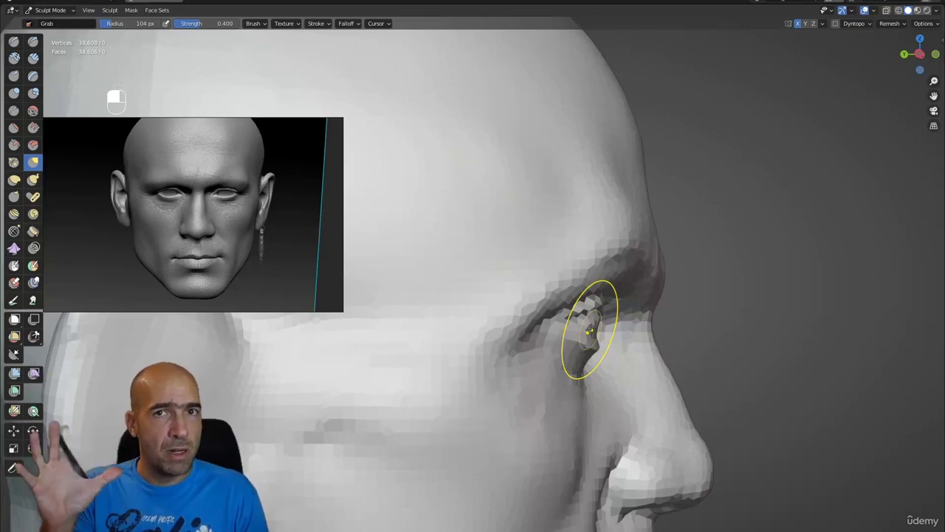
{"action": "mouse_move", "coordinate": [591, 330]}
{"action": "left_mouse_down"}
{"action": "mouse_move", "coordinate": [588, 346]}
{"action": "mouse_move", "coordinate": [618, 340]}
{"action": "left_mouse_up"}
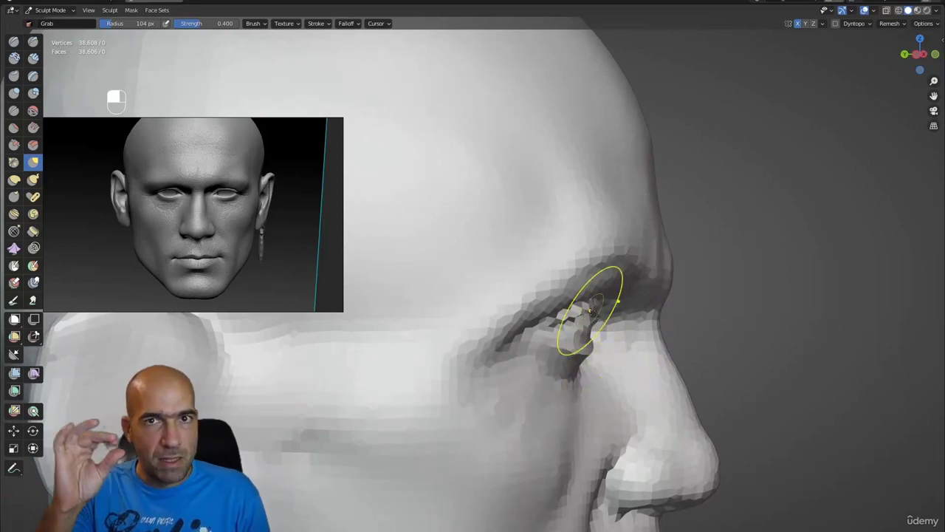
{"action": "key", "text": "alt"}
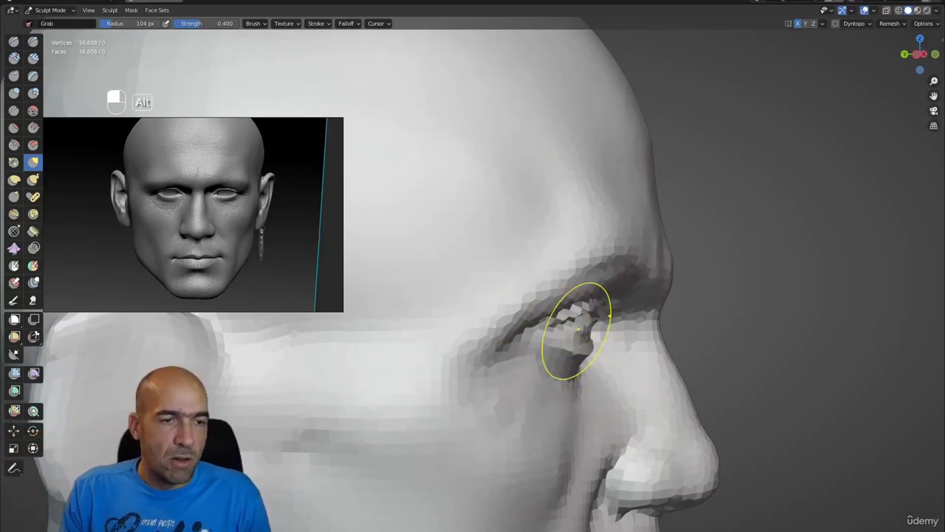
{"action": "mouse_move", "coordinate": [594, 359]}
{"action": "left_mouse_down", "text": "alt"}
{"action": "mouse_move", "coordinate": [585, 358]}
{"action": "mouse_move", "coordinate": [593, 358]}
{"action": "left_mouse_up", "text": "alt"}
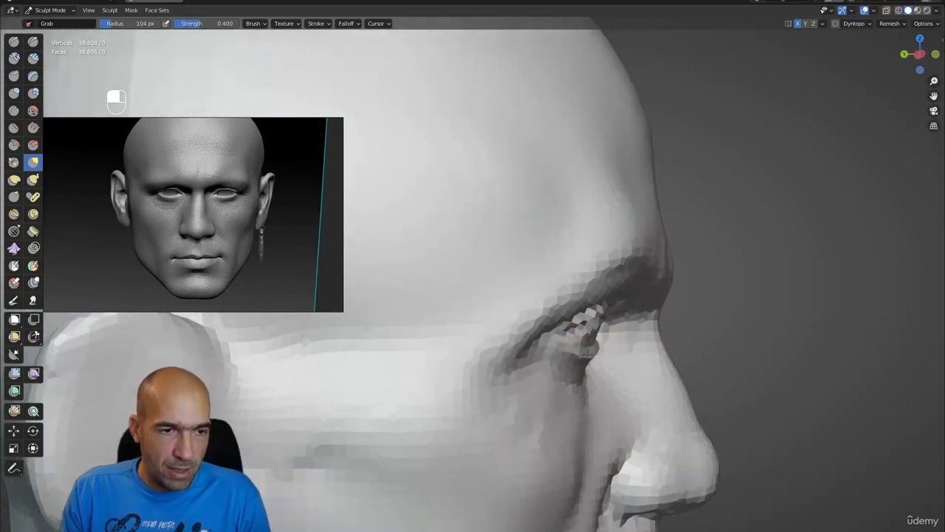
{"action": "left_click_drag", "start_coordinate": [624, 314], "coordinate": [624, 243], "text": "alt"}
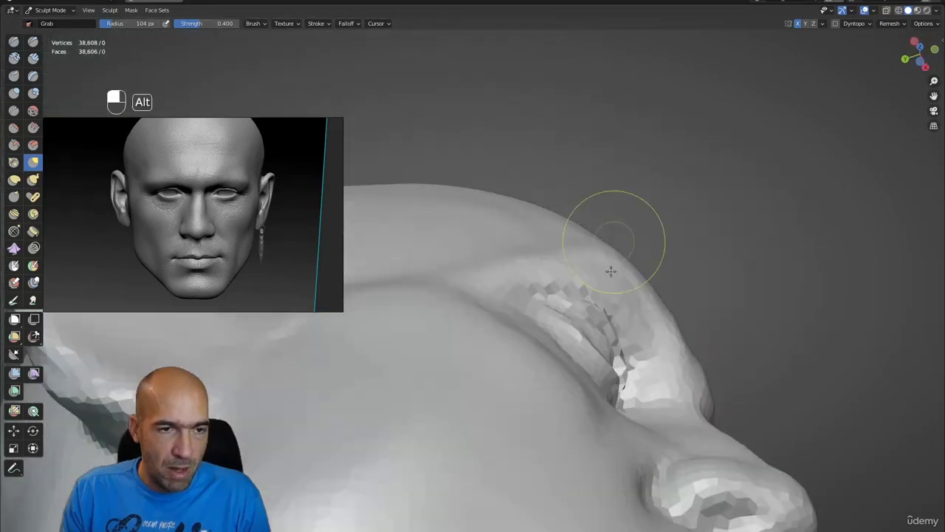
{"action": "mouse_move", "coordinate": [645, 353]}
{"action": "left_mouse_down", "text": "alt"}
{"action": "mouse_move", "coordinate": [608, 316]}
{"action": "mouse_move", "coordinate": [595, 347]}
{"action": "left_mouse_up", "text": "alt"}
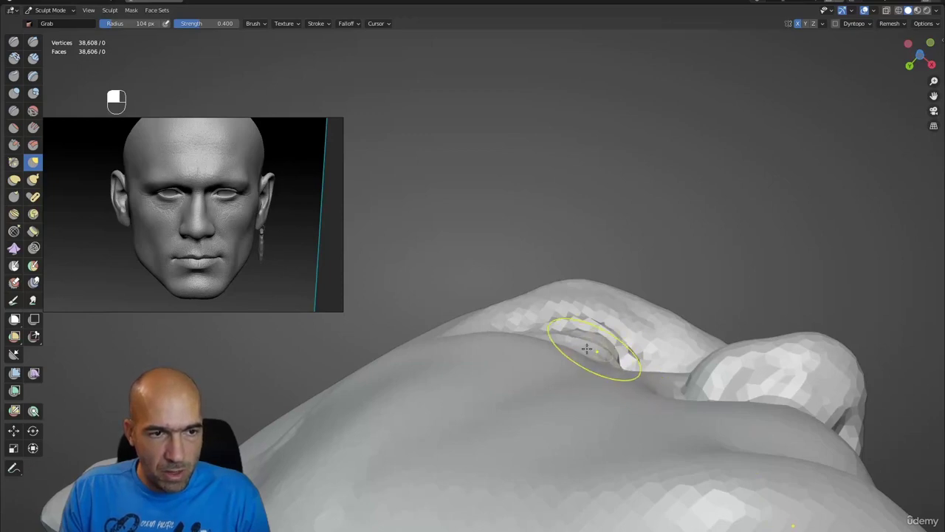
{"action": "mouse_move", "coordinate": [573, 354]}
{"action": "left_mouse_down", "text": "alt"}
{"action": "mouse_move", "coordinate": [633, 391]}
{"action": "mouse_move", "coordinate": [612, 316]}
{"action": "left_mouse_up", "text": "alt"}
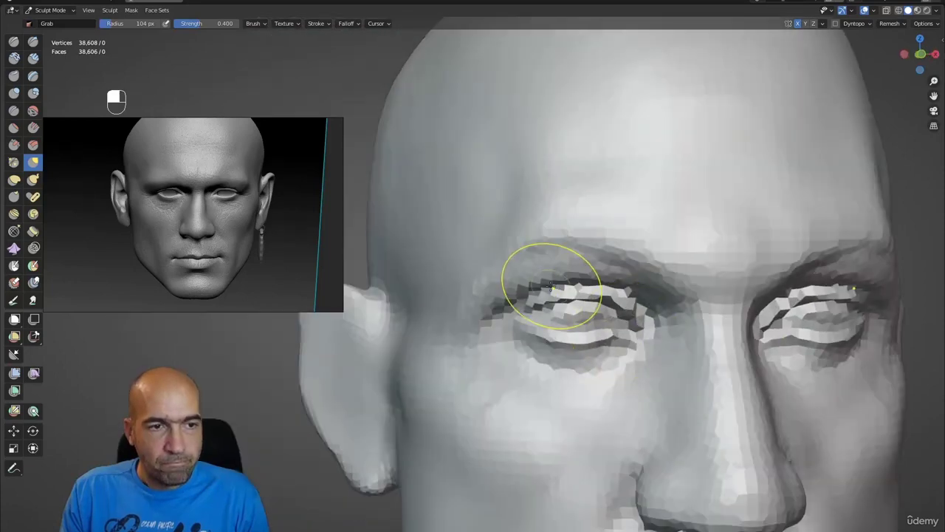
- Undo the stray change and smooth the forehead with Draw Sharp at 59 px
{"action": "mouse_move", "coordinate": [820, 296]}
{"action": "left_mouse_down", "text": "ctrl+alt"}
{"action": "mouse_move", "coordinate": [613, 319]}
{"action": "mouse_move", "coordinate": [584, 299]}
{"action": "mouse_move", "coordinate": [566, 264]}
{"action": "mouse_move", "coordinate": [498, 251]}
{"action": "mouse_move", "coordinate": [587, 270]}
{"action": "mouse_move", "coordinate": [543, 258]}
{"action": "mouse_move", "coordinate": [546, 270]}
{"action": "mouse_move", "coordinate": [605, 275]}
{"action": "mouse_move", "coordinate": [598, 303]}
{"action": "mouse_move", "coordinate": [566, 316]}
{"action": "mouse_move", "coordinate": [507, 296]}
{"action": "mouse_move", "coordinate": [500, 302]}
{"action": "mouse_move", "coordinate": [528, 328]}
{"action": "left_mouse_up", "text": "ctrl+alt"}
{"action": "scroll", "coordinate": [476, 291], "scroll_direction": "up", "scroll_amount": 4}
{"action": "key", "text": "2"}
{"action": "key", "text": "bracketleft"}
{"action": "key", "text": "bracketleft"}
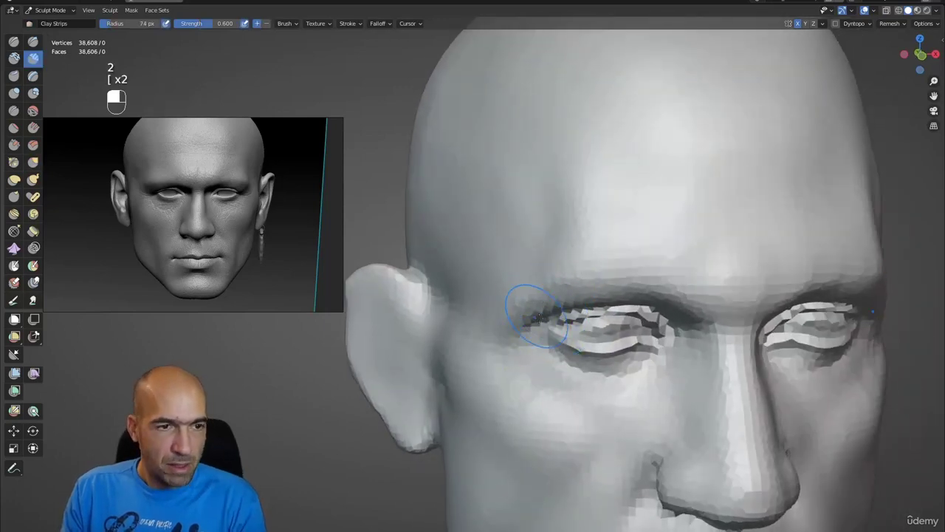
{"action": "key", "text": "bracketleft"}
{"action": "key", "text": "1"}
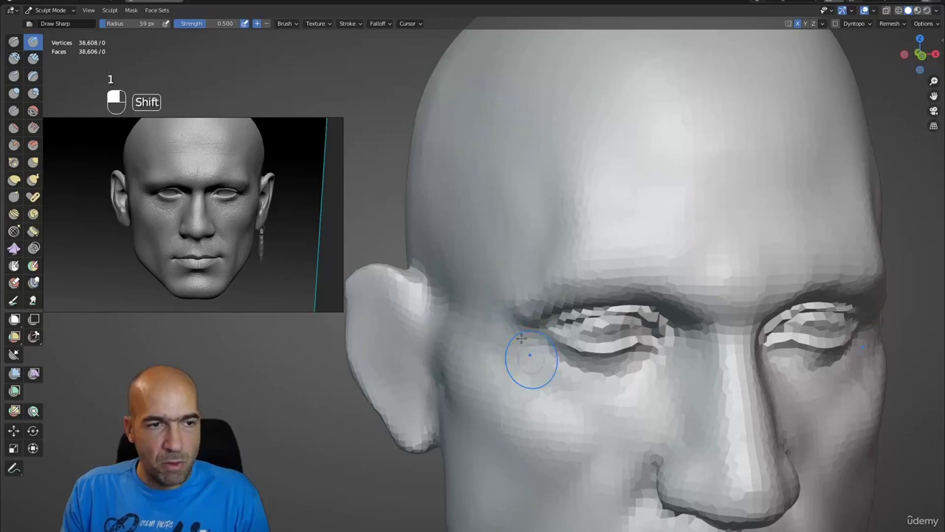
{"action": "left_click_drag", "start_coordinate": [521, 337], "coordinate": [507, 308], "text": "ctrl+alt"}
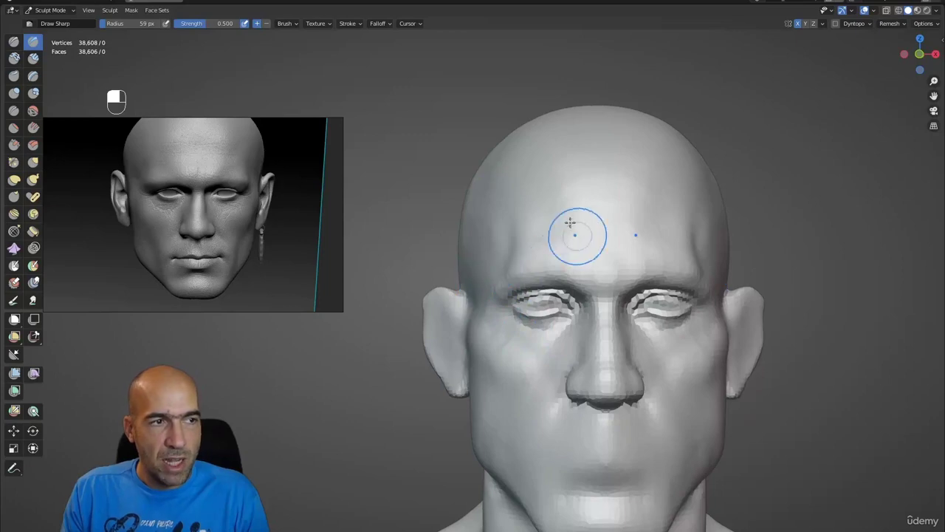
{"action": "left_click_drag", "start_coordinate": [517, 251], "coordinate": [524, 213], "text": "ctrl+alt"}
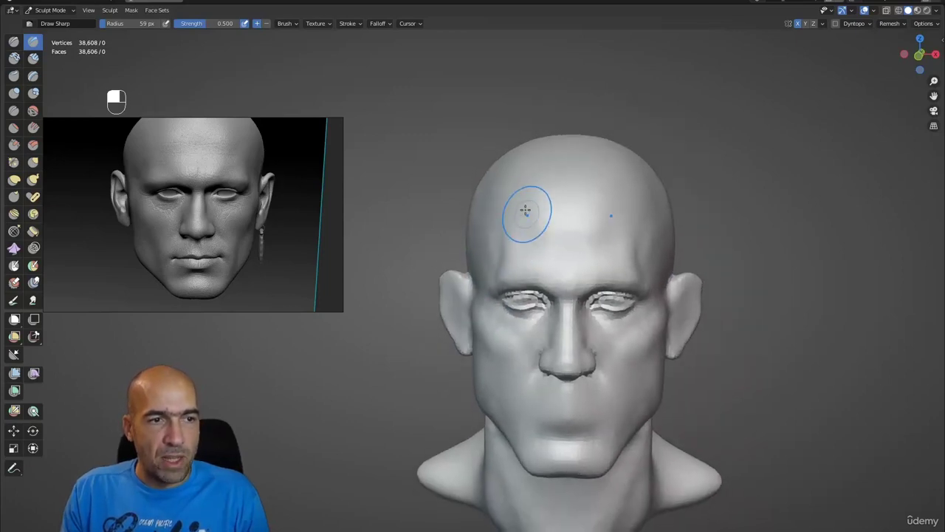
{"action": "key", "text": "ctrl+z"}
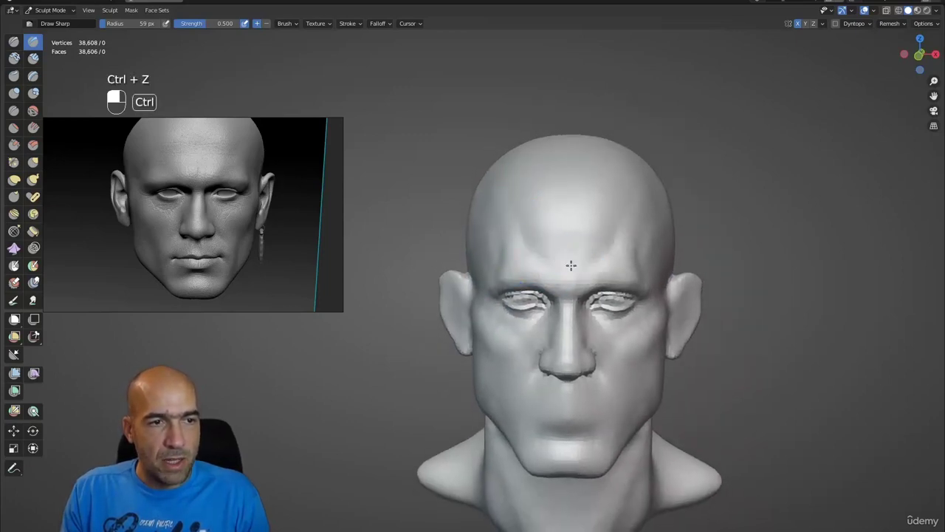
{"action": "mouse_move", "coordinate": [570, 261]}
{"action": "left_mouse_down", "text": "shift"}
{"action": "mouse_move", "coordinate": [568, 239]}
{"action": "mouse_move", "coordinate": [641, 199]}
{"action": "mouse_move", "coordinate": [654, 272]}
{"action": "left_mouse_up", "text": "shift"}
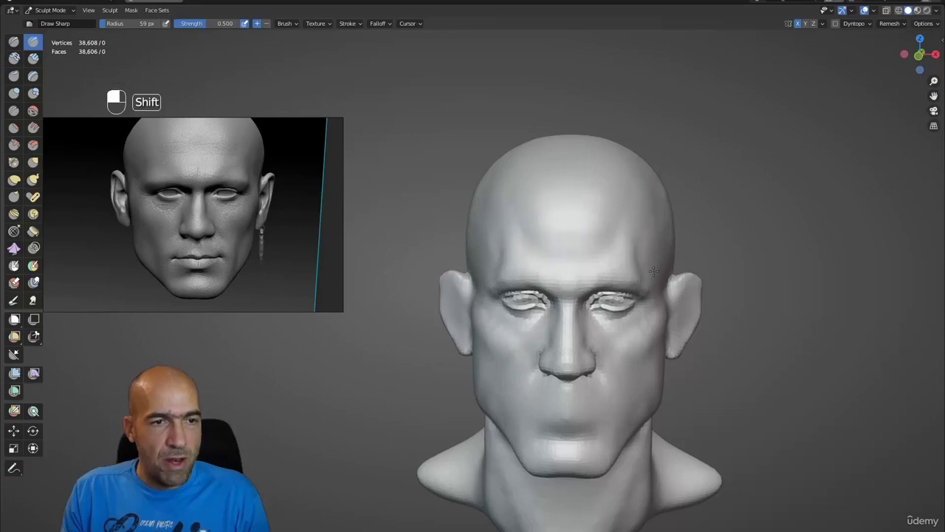
{"action": "left_click_drag", "start_coordinate": [643, 214], "coordinate": [581, 254], "text": "ctrl+alt"}
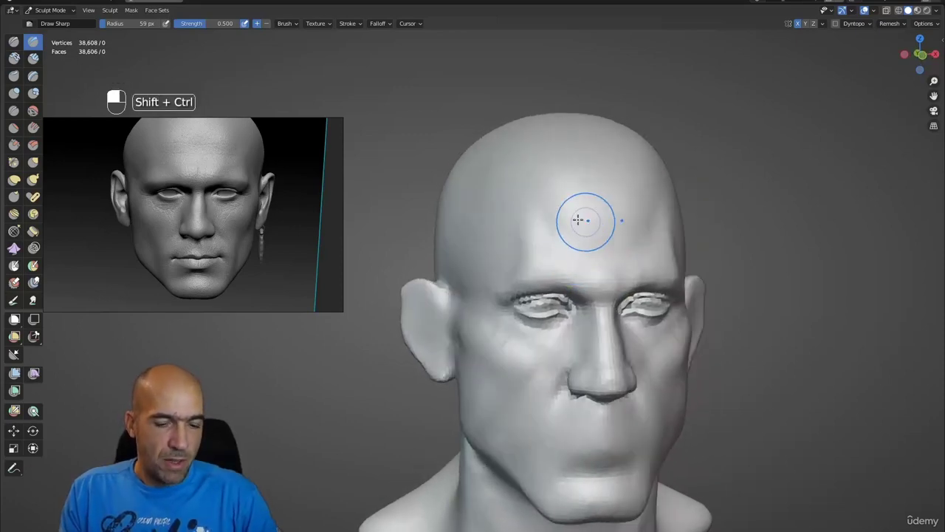
{"action": "left_click_drag", "start_coordinate": [530, 163], "coordinate": [565, 242], "text": "ctrl+shift"}
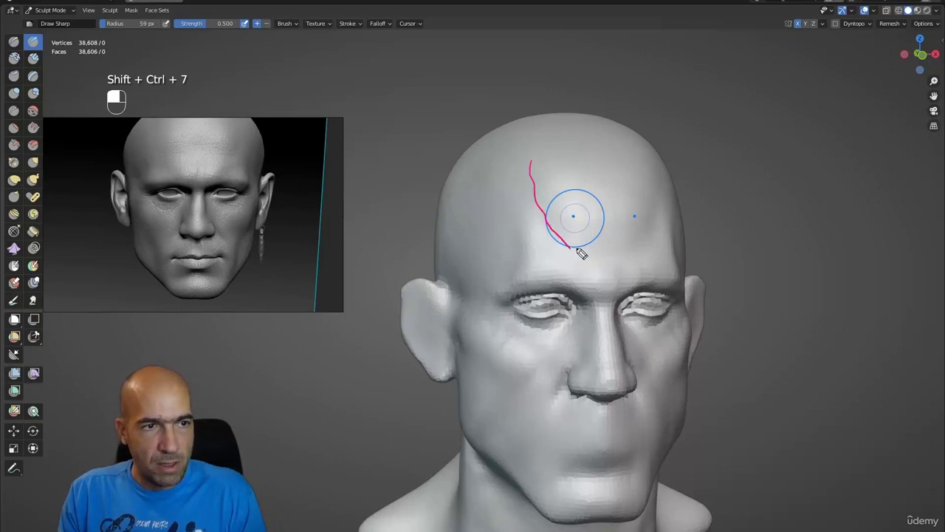
{"action": "left_click_drag", "start_coordinate": [656, 170], "coordinate": [658, 223]}
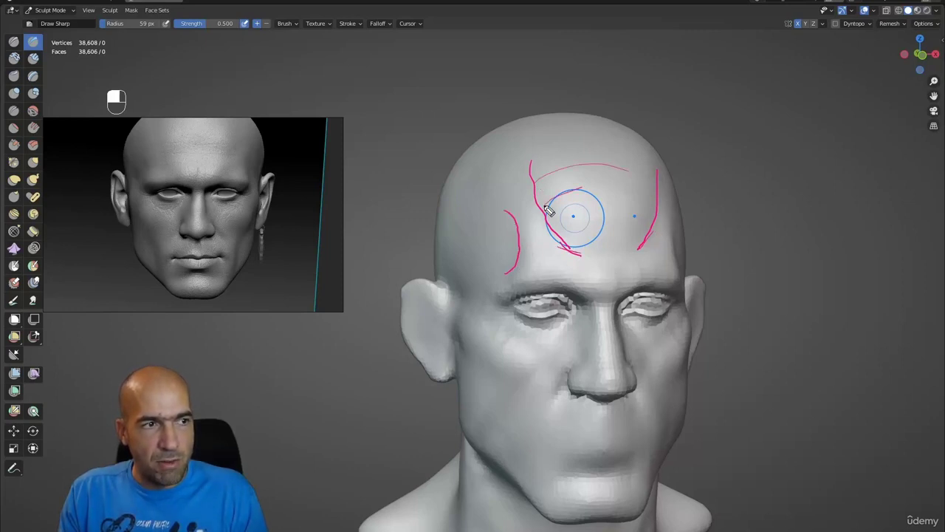
{"action": "mouse_move", "coordinate": [601, 182]}
{"action": "left_mouse_down", "text": "ctrl"}
{"action": "mouse_move", "coordinate": [597, 169]}
{"action": "mouse_move", "coordinate": [614, 191]}
{"action": "left_mouse_up", "text": "ctrl"}
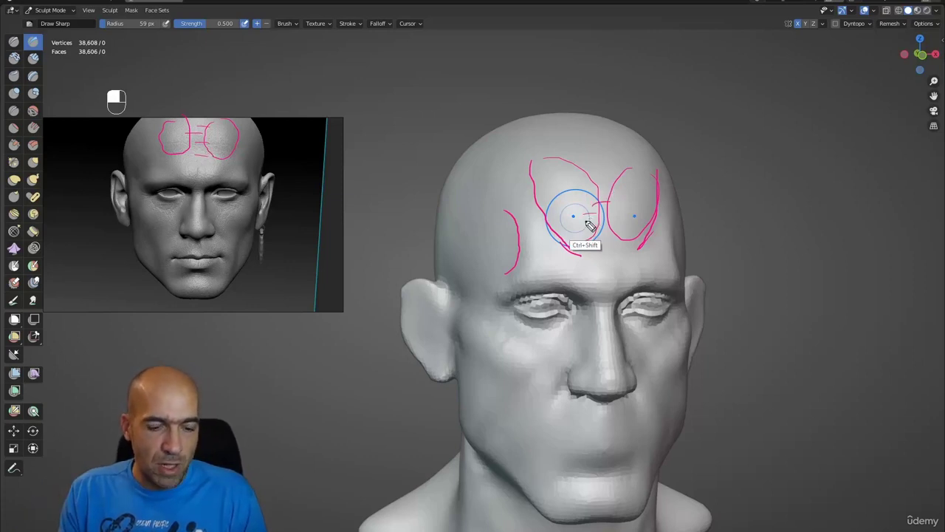
{"action": "key", "text": "Escape"}
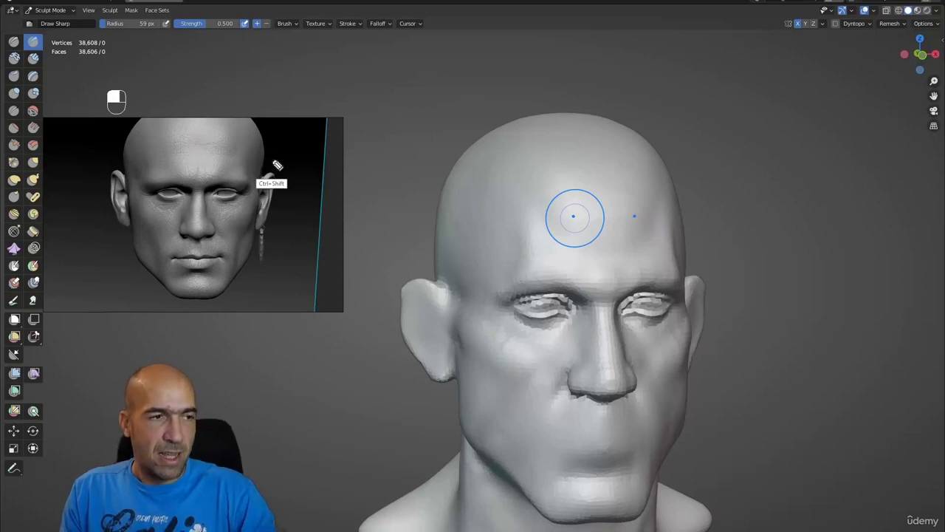
- Clear the reference sketch and undo a trial brow carving stroke
{"action": "key", "text": "Escape"}
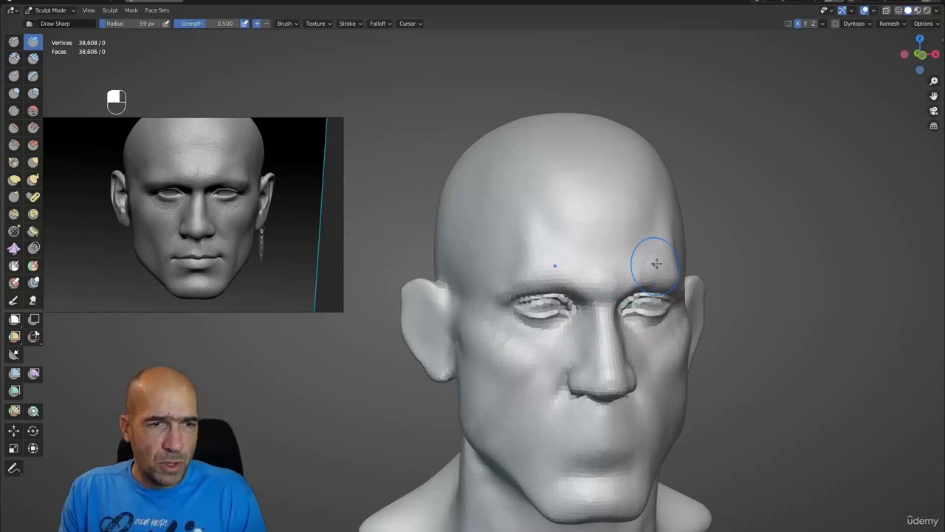
{"action": "left_click_drag", "start_coordinate": [654, 261], "coordinate": [647, 277], "text": "ctrl"}
{"action": "key", "text": "ctrl+z"}
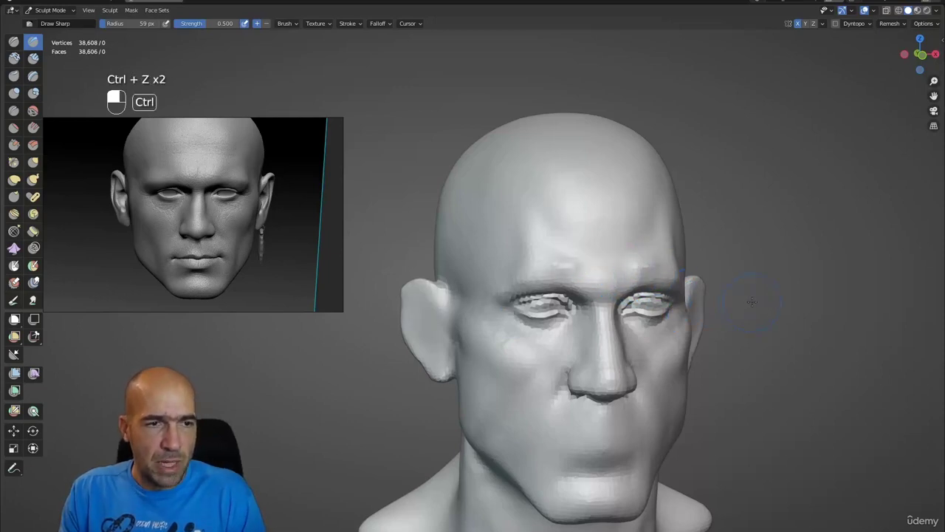
- Build up the brow between the eyes with Clay Strips and smooth the blocky area
{"action": "mouse_move", "coordinate": [752, 302]}
{"action": "left_mouse_down", "text": "ctrl+alt"}
{"action": "mouse_move", "coordinate": [728, 306]}
{"action": "mouse_move", "coordinate": [715, 291]}
{"action": "left_mouse_up", "text": "ctrl+alt"}
{"action": "key", "text": "2"}
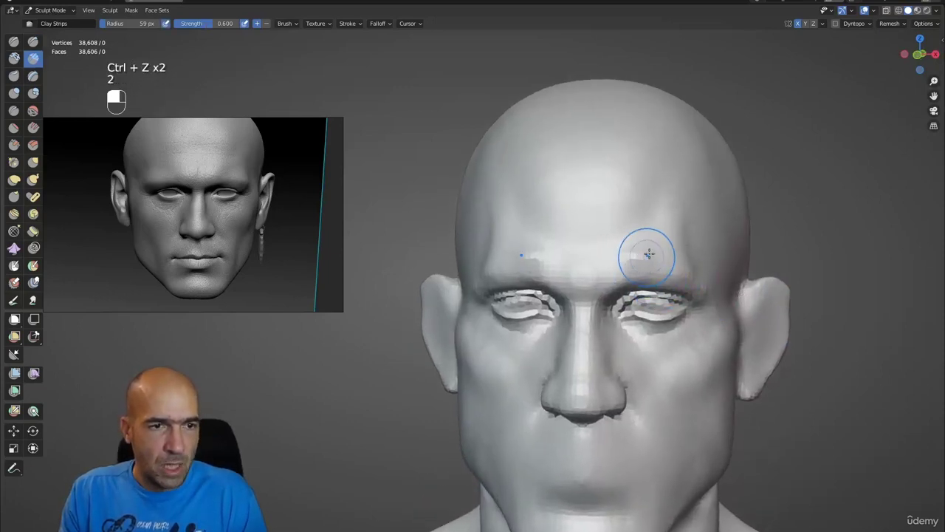
{"action": "left_click_drag", "start_coordinate": [647, 254], "coordinate": [607, 278]}
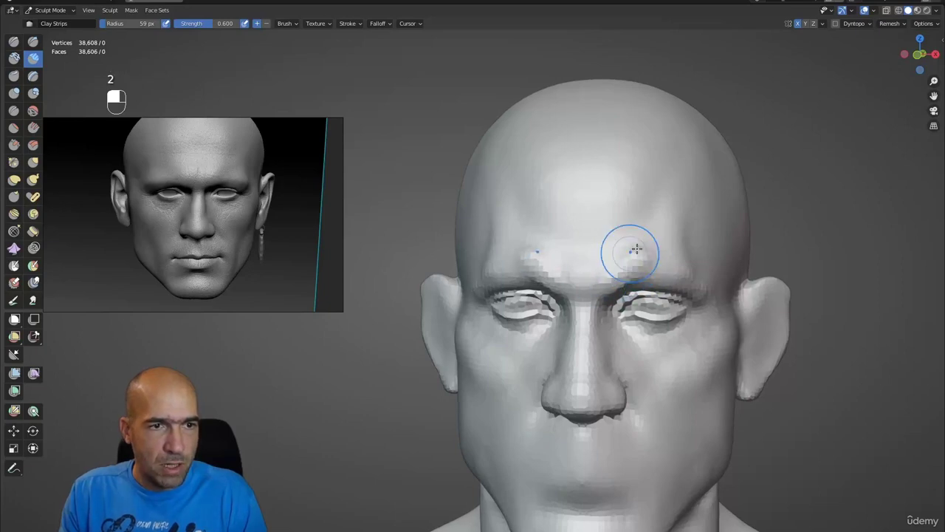
{"action": "left_click_drag", "start_coordinate": [633, 249], "coordinate": [595, 279], "text": "shift"}
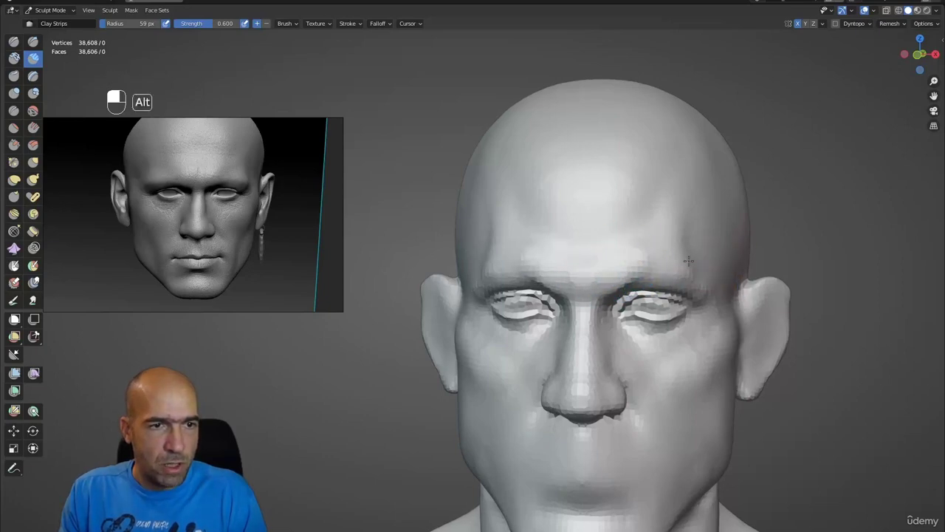
{"action": "mouse_move", "coordinate": [688, 261]}
{"action": "left_mouse_down", "text": "alt"}
{"action": "mouse_move", "coordinate": [602, 283]}
{"action": "mouse_move", "coordinate": [618, 266]}
{"action": "left_mouse_up", "text": "alt"}
{"action": "left_click_drag", "start_coordinate": [636, 319], "coordinate": [563, 310], "text": "alt"}
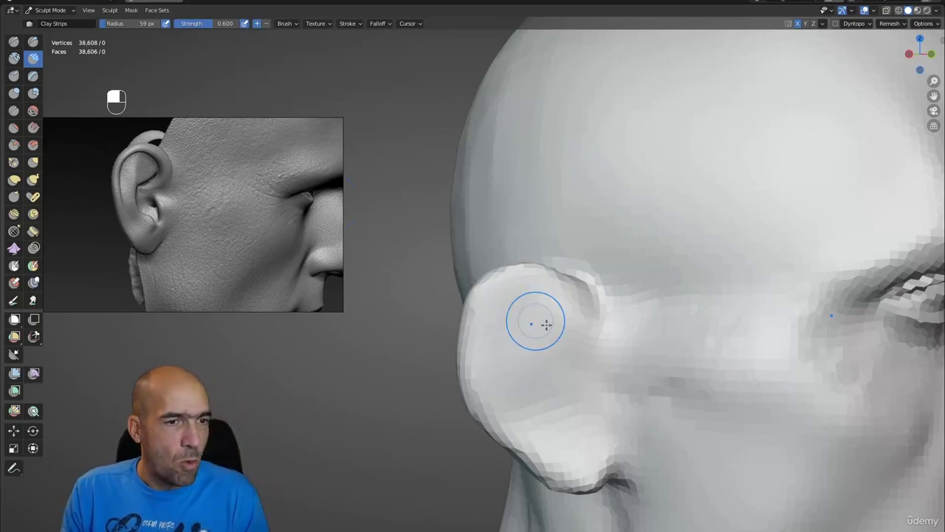
- Carve the ear's inner folds, lower rim and earlobe area with Draw Sharp
{"action": "middle_click_drag", "start_coordinate": [548, 320], "coordinate": [426, 311]}
{"action": "key", "text": "ctrl+z"}
{"action": "key", "text": "1"}
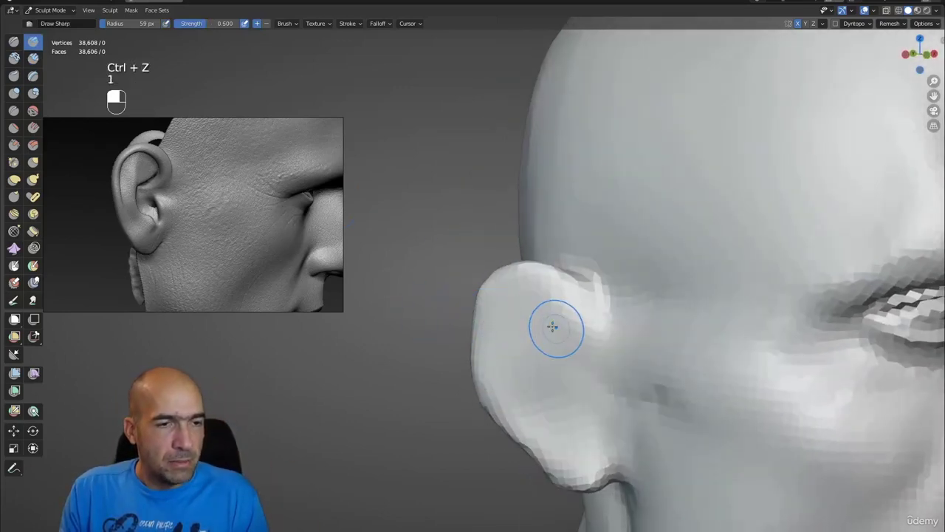
{"action": "mouse_move", "coordinate": [595, 279]}
{"action": "left_mouse_down", "text": "ctrl"}
{"action": "mouse_move", "coordinate": [602, 306]}
{"action": "mouse_move", "coordinate": [549, 359]}
{"action": "mouse_move", "coordinate": [582, 320]}
{"action": "mouse_move", "coordinate": [549, 313]}
{"action": "mouse_move", "coordinate": [555, 368]}
{"action": "mouse_move", "coordinate": [587, 297]}
{"action": "mouse_move", "coordinate": [586, 323]}
{"action": "mouse_move", "coordinate": [517, 310]}
{"action": "mouse_move", "coordinate": [496, 320]}
{"action": "mouse_move", "coordinate": [501, 353]}
{"action": "mouse_move", "coordinate": [483, 367]}
{"action": "mouse_move", "coordinate": [489, 384]}
{"action": "mouse_move", "coordinate": [512, 312]}
{"action": "mouse_move", "coordinate": [546, 319]}
{"action": "mouse_move", "coordinate": [563, 353]}
{"action": "mouse_move", "coordinate": [488, 338]}
{"action": "left_mouse_up", "text": "ctrl"}
{"action": "mouse_move", "coordinate": [489, 377]}
{"action": "left_mouse_down", "text": "ctrl"}
{"action": "mouse_move", "coordinate": [528, 425]}
{"action": "mouse_move", "coordinate": [500, 315]}
{"action": "left_mouse_up", "text": "ctrl"}
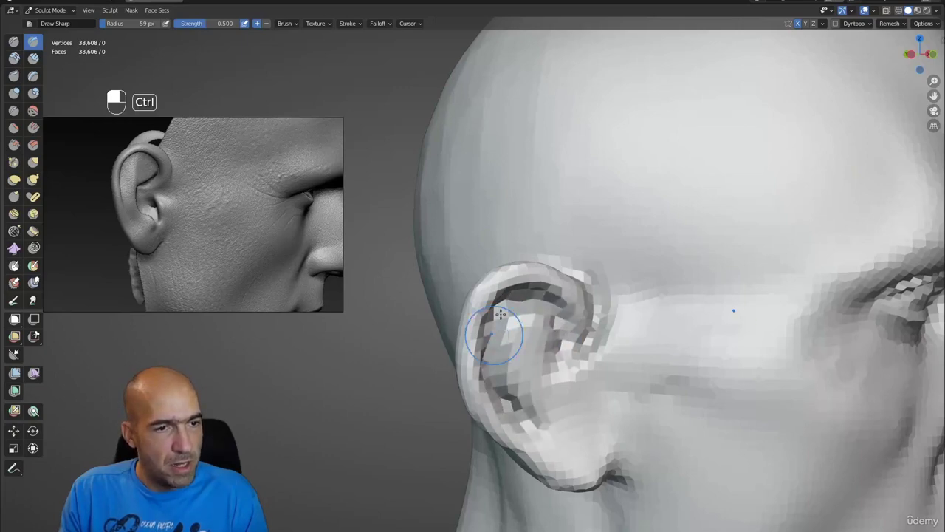
{"action": "mouse_move", "coordinate": [529, 421]}
{"action": "left_mouse_down", "text": "ctrl"}
{"action": "mouse_move", "coordinate": [549, 445]}
{"action": "mouse_move", "coordinate": [564, 438]}
{"action": "mouse_move", "coordinate": [530, 428]}
{"action": "left_mouse_up", "text": "ctrl"}
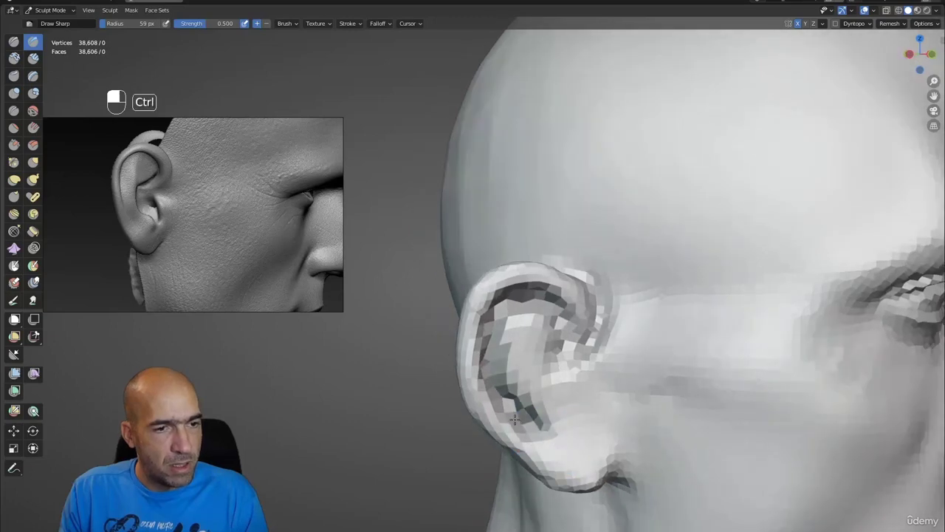
{"action": "left_click_drag", "start_coordinate": [529, 288], "coordinate": [495, 382], "text": "ctrl"}
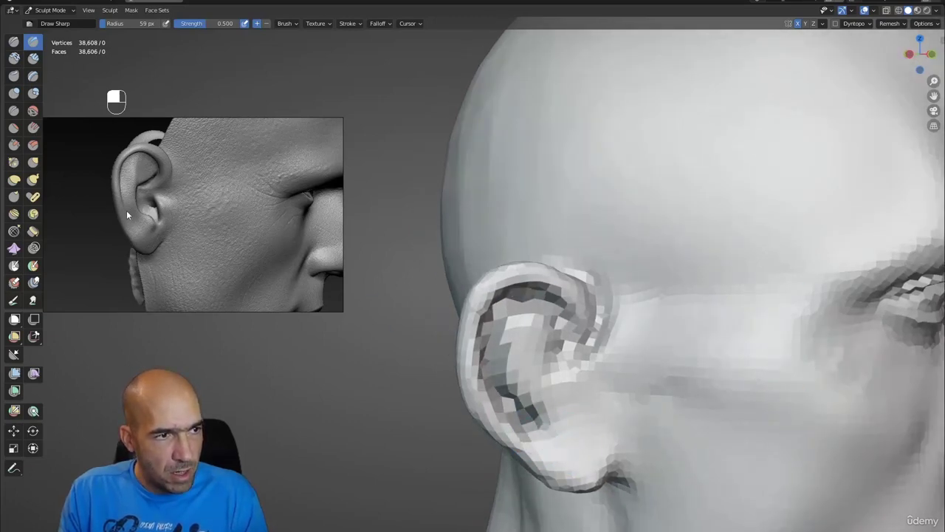
- Orbit around the head to review the carved ear in three-quarter view
{"action": "mouse_move", "coordinate": [526, 356]}
{"action": "left_mouse_down", "text": "alt"}
{"action": "mouse_move", "coordinate": [566, 344]}
{"action": "mouse_move", "coordinate": [538, 389]}
{"action": "mouse_move", "coordinate": [574, 322]}
{"action": "mouse_move", "coordinate": [553, 355]}
{"action": "mouse_move", "coordinate": [563, 364]}
{"action": "mouse_move", "coordinate": [543, 327]}
{"action": "mouse_move", "coordinate": [531, 347]}
{"action": "mouse_move", "coordinate": [573, 423]}
{"action": "mouse_move", "coordinate": [568, 369]}
{"action": "left_mouse_up", "text": "alt"}
{"action": "middle_click_drag", "start_coordinate": [570, 394], "coordinate": [559, 384]}
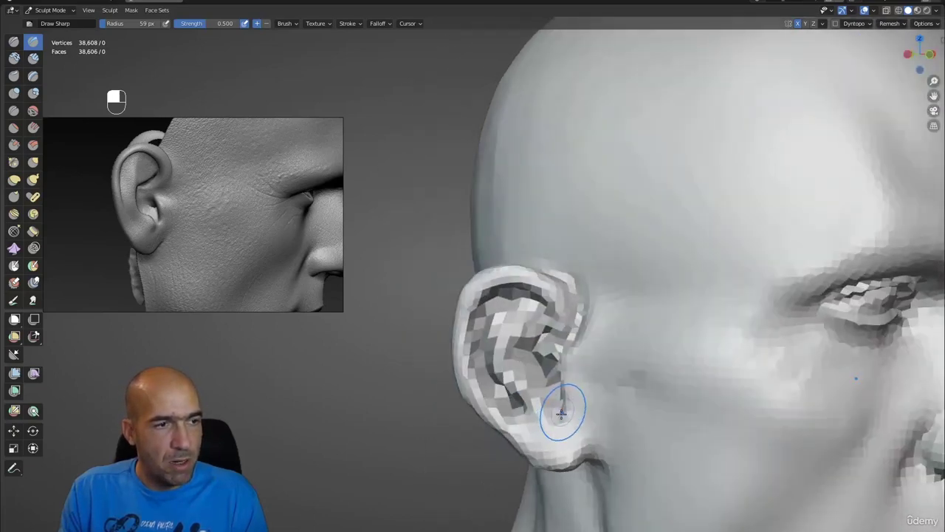
{"action": "middle_click_drag", "start_coordinate": [559, 422], "coordinate": [485, 337]}
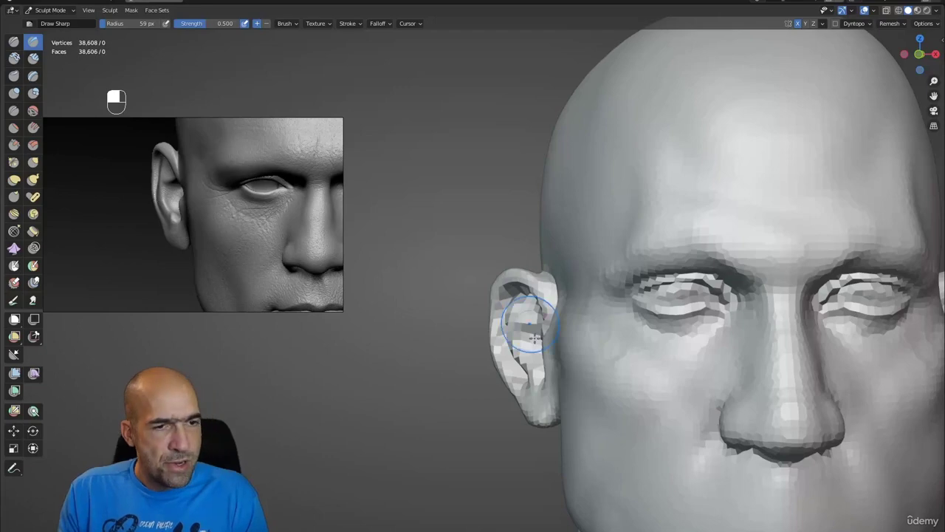
{"action": "mouse_move", "coordinate": [452, 400]}
{"action": "middle_mouse_down", "text": "ctrl+alt"}
{"action": "mouse_move", "coordinate": [505, 399]}
{"action": "mouse_move", "coordinate": [561, 369]}
{"action": "mouse_move", "coordinate": [589, 397]}
{"action": "middle_mouse_up", "text": "ctrl+alt"}
- With an enlarged Grab brush, smooth the left jaw and reshape the temple, checking from the front
{"action": "key", "text": "g"}
{"action": "key", "text": "bracketright"}
{"action": "key", "text": "bracketright"}
{"action": "key", "text": "bracketright"}
{"action": "key", "text": "bracketright"}
{"action": "key", "text": "bracketright"}
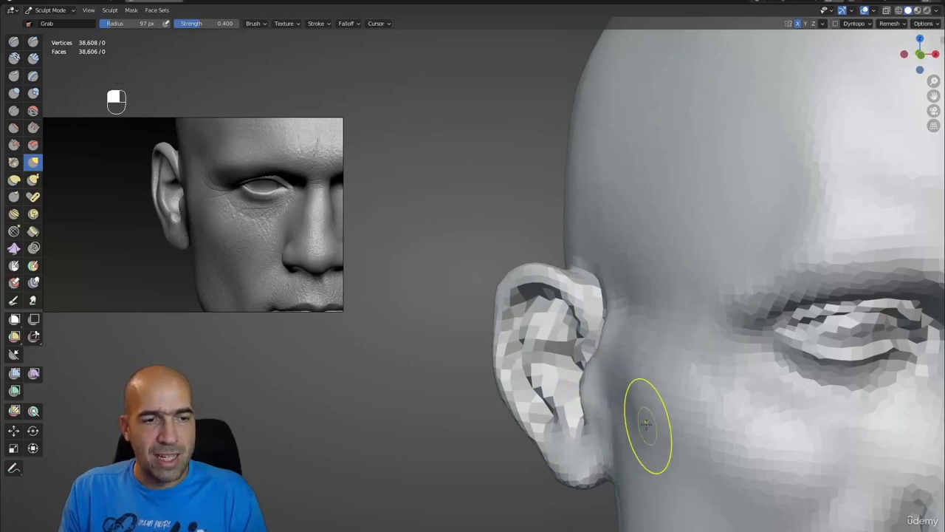
{"action": "middle_click_drag", "start_coordinate": [646, 422], "coordinate": [553, 370], "text": "alt"}
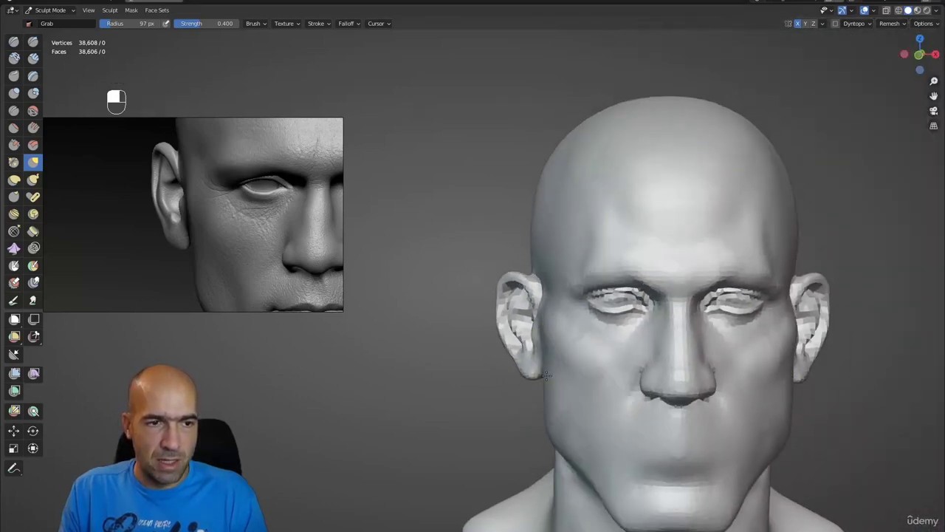
{"action": "left_click_drag", "start_coordinate": [575, 427], "coordinate": [578, 432], "text": "shift"}
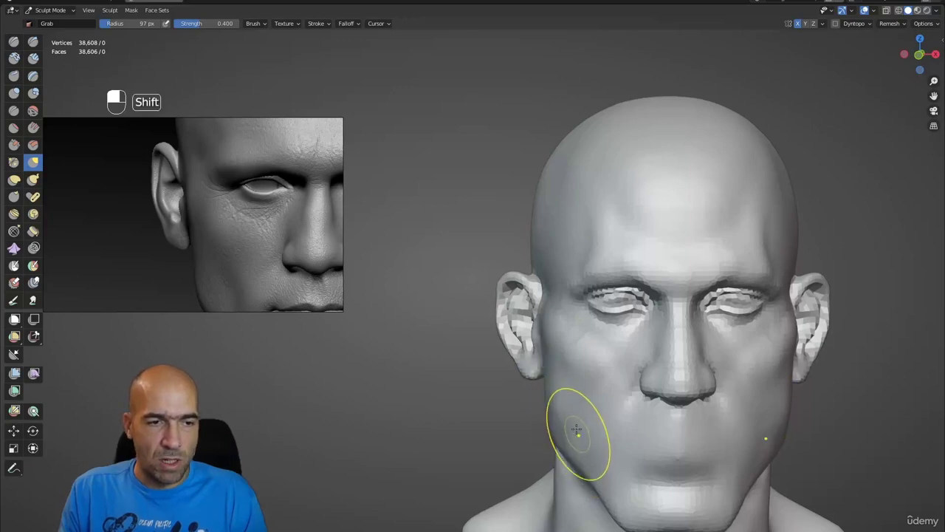
{"action": "mouse_move", "coordinate": [599, 429]}
{"action": "middle_mouse_down", "text": "alt"}
{"action": "mouse_move", "coordinate": [574, 317]}
{"action": "mouse_move", "coordinate": [598, 268]}
{"action": "middle_mouse_up", "text": "alt"}
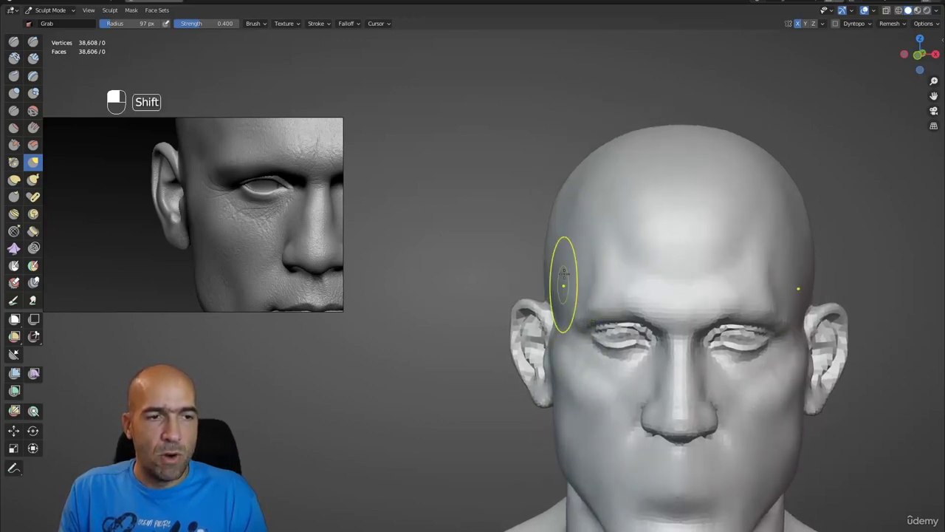
{"action": "mouse_move", "coordinate": [554, 217]}
{"action": "middle_mouse_down", "text": "alt"}
{"action": "mouse_move", "coordinate": [618, 277]}
{"action": "mouse_move", "coordinate": [629, 317]}
{"action": "mouse_move", "coordinate": [606, 316]}
{"action": "middle_mouse_up", "text": "alt"}
- Deepen the creases around the nostril wings using an inverted Draw Sharp brush shrunk to 56 px
{"action": "key", "text": "1"}
{"action": "key", "text": "bracketleft"}
{"action": "key", "text": "bracketleft"}
{"action": "key", "text": "bracketleft"}
{"action": "key", "text": "bracketleft"}
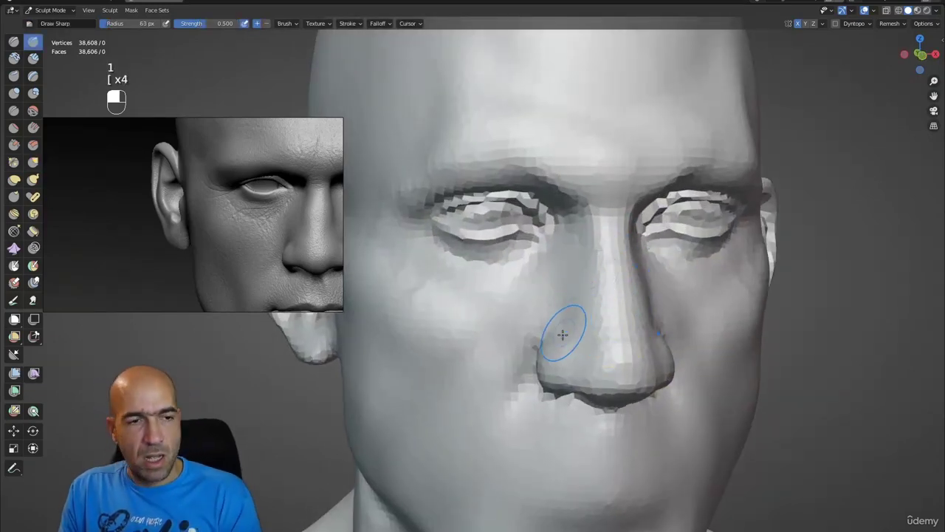
{"action": "key", "text": "ctrl"}
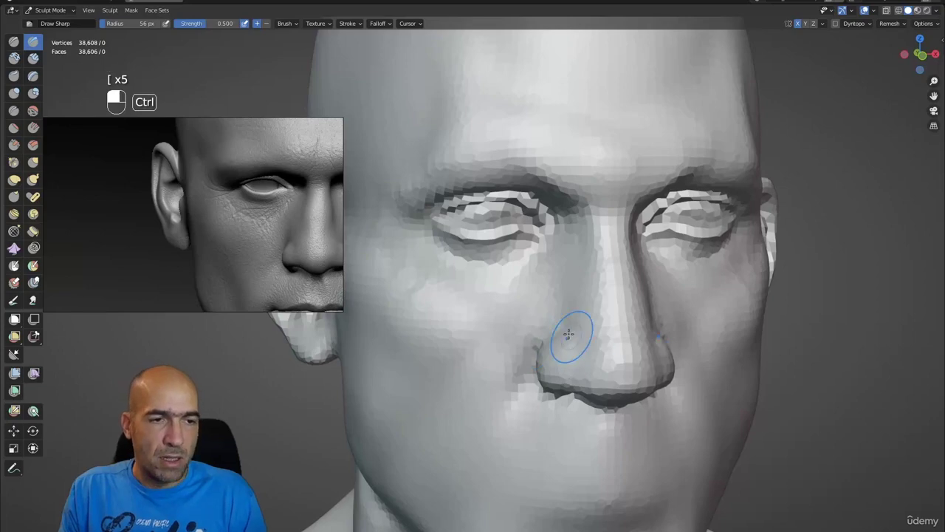
{"action": "middle_click_drag", "start_coordinate": [578, 350], "coordinate": [530, 337], "text": "alt"}
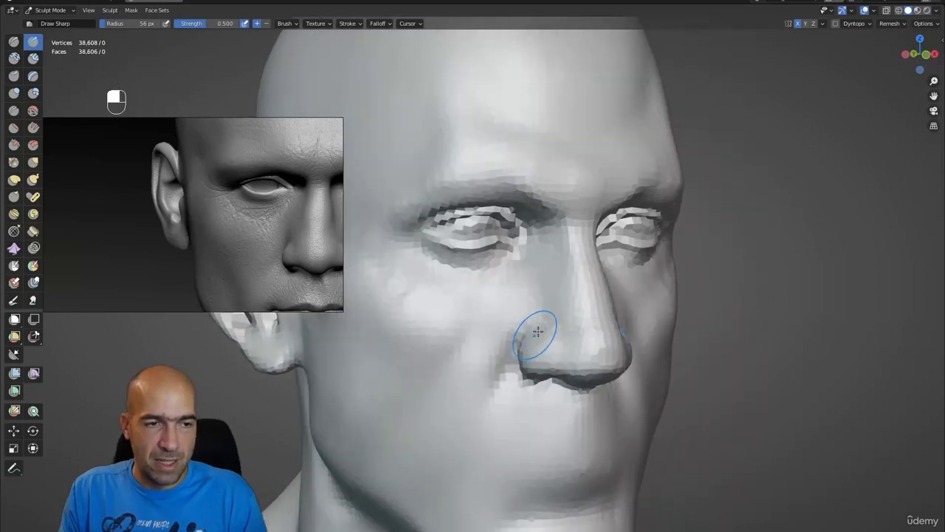
{"action": "left_click_drag", "start_coordinate": [548, 352], "coordinate": [615, 363], "text": "alt+shift"}
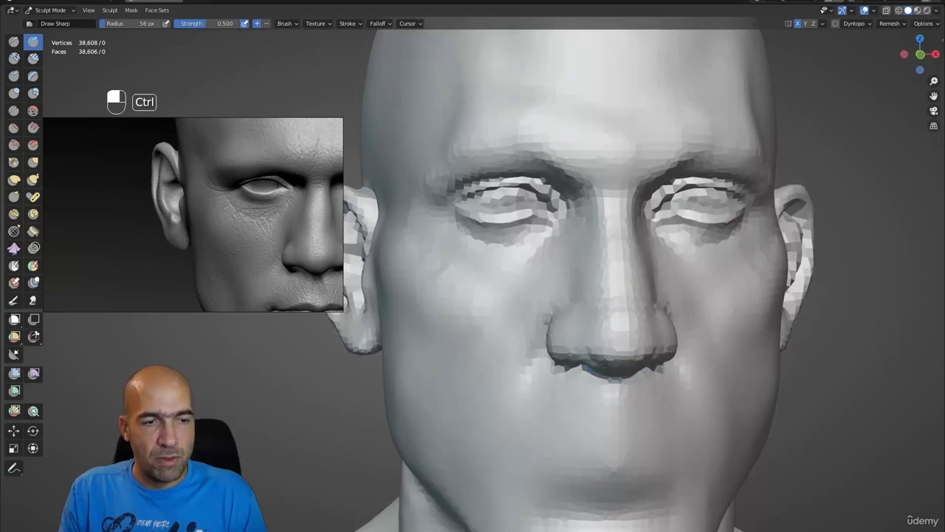
{"action": "left_click_drag", "start_coordinate": [610, 382], "coordinate": [627, 315], "text": "alt"}
{"action": "key", "text": "ctrl"}
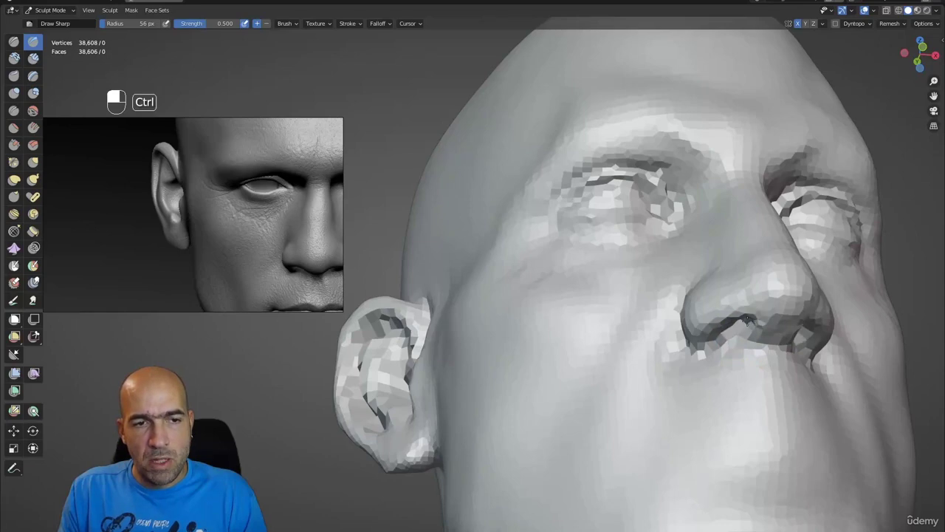
{"action": "mouse_move", "coordinate": [739, 332]}
{"action": "left_mouse_down", "text": "alt+shift"}
{"action": "mouse_move", "coordinate": [709, 362]}
{"action": "mouse_move", "coordinate": [663, 383]}
{"action": "mouse_move", "coordinate": [616, 388]}
{"action": "mouse_move", "coordinate": [620, 363]}
{"action": "mouse_move", "coordinate": [605, 382]}
{"action": "mouse_move", "coordinate": [614, 358]}
{"action": "mouse_move", "coordinate": [532, 379]}
{"action": "mouse_move", "coordinate": [620, 348]}
{"action": "mouse_move", "coordinate": [618, 363]}
{"action": "mouse_move", "coordinate": [606, 347]}
{"action": "left_mouse_up", "text": "alt+shift"}
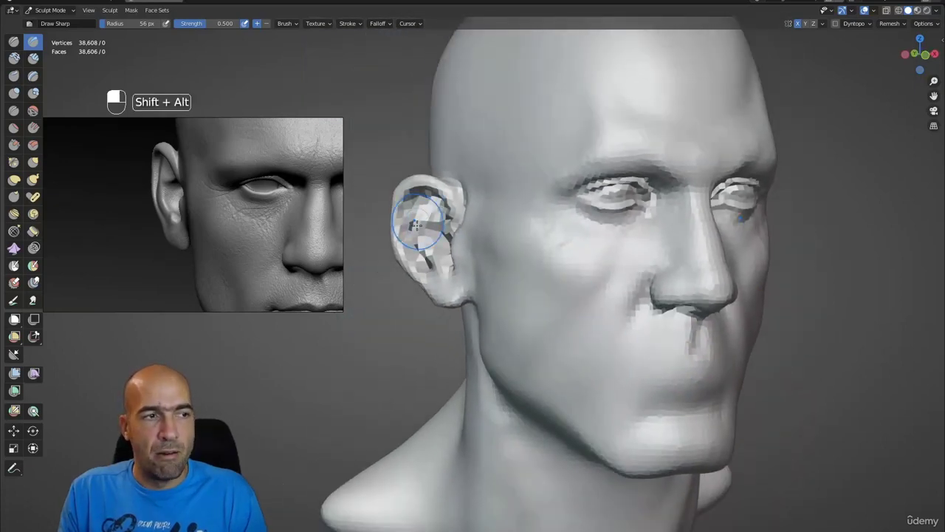
- Pull the ear into a new position with the Grab brush at 83 px
{"action": "mouse_move", "coordinate": [418, 214]}
{"action": "left_mouse_down", "text": "alt+shift"}
{"action": "mouse_move", "coordinate": [443, 266]}
{"action": "mouse_move", "coordinate": [498, 212]}
{"action": "left_mouse_up", "text": "alt+shift"}
{"action": "key", "text": "g"}
{"action": "key", "text": "bracketright"}
{"action": "key", "text": "bracketright"}
{"action": "key", "text": "bracketright"}
{"action": "key", "text": "bracketright"}
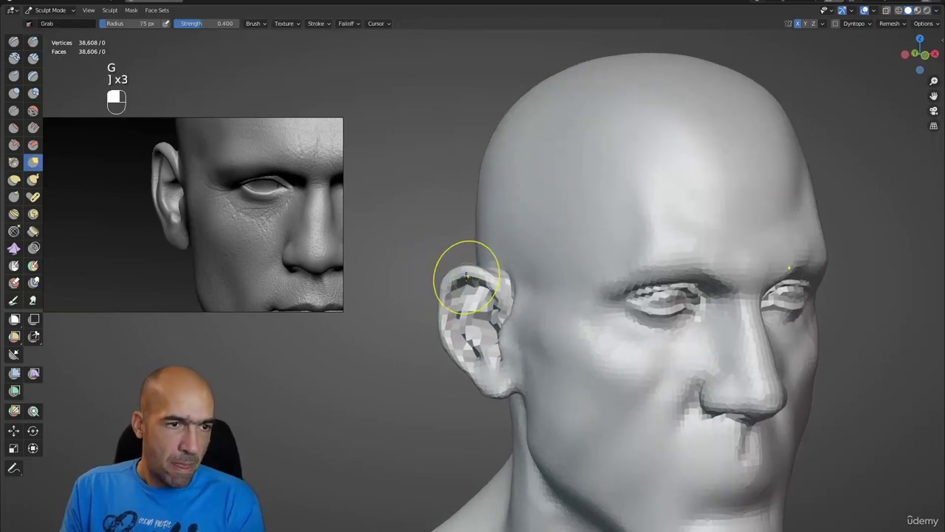
{"action": "mouse_move", "coordinate": [460, 279]}
{"action": "left_mouse_down"}
{"action": "mouse_move", "coordinate": [468, 271]}
{"action": "mouse_move", "coordinate": [465, 291]}
{"action": "mouse_move", "coordinate": [451, 295]}
{"action": "mouse_move", "coordinate": [465, 314]}
{"action": "mouse_move", "coordinate": [465, 276]}
{"action": "mouse_move", "coordinate": [468, 348]}
{"action": "left_mouse_up"}
{"action": "scroll", "coordinate": [457, 295], "scroll_direction": "down", "scroll_amount": 3}
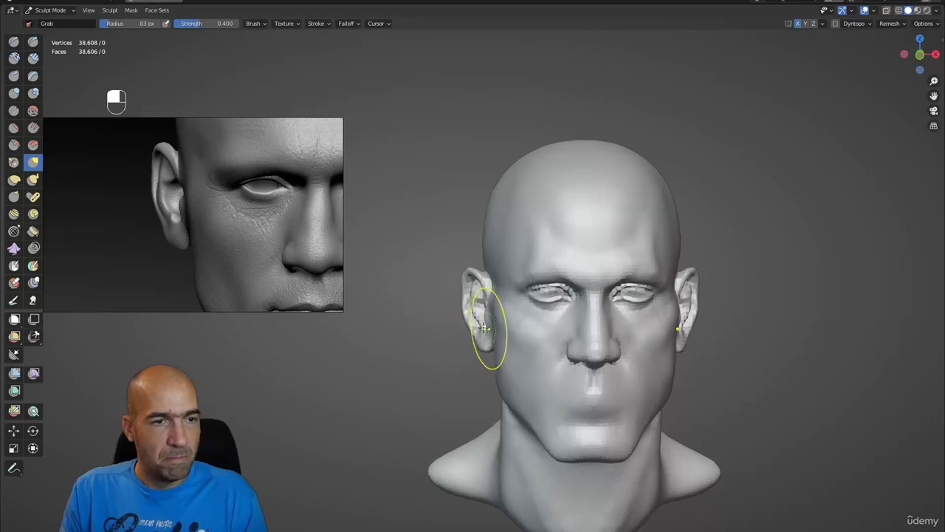
{"action": "scroll", "coordinate": [492, 338], "scroll_direction": "down", "scroll_amount": 2}
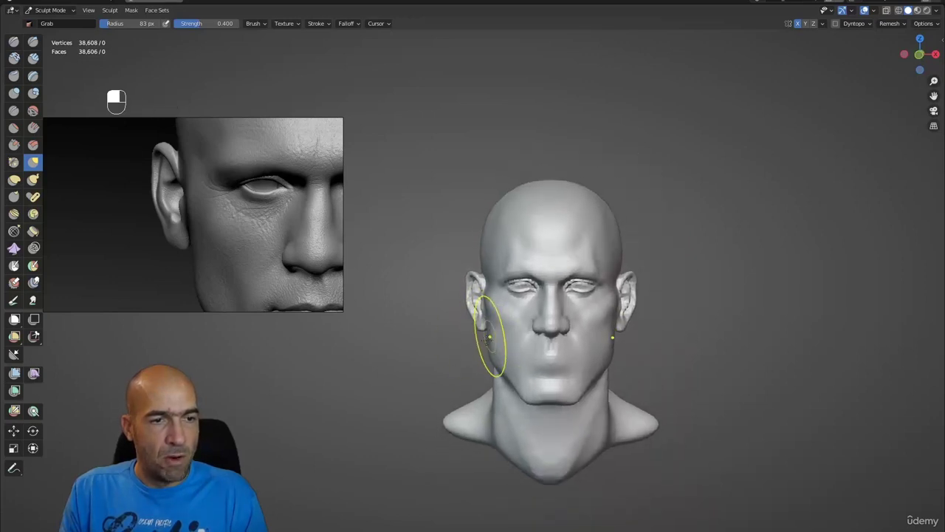
{"action": "left_click_drag", "start_coordinate": [489, 337], "coordinate": [468, 348], "text": "alt"}
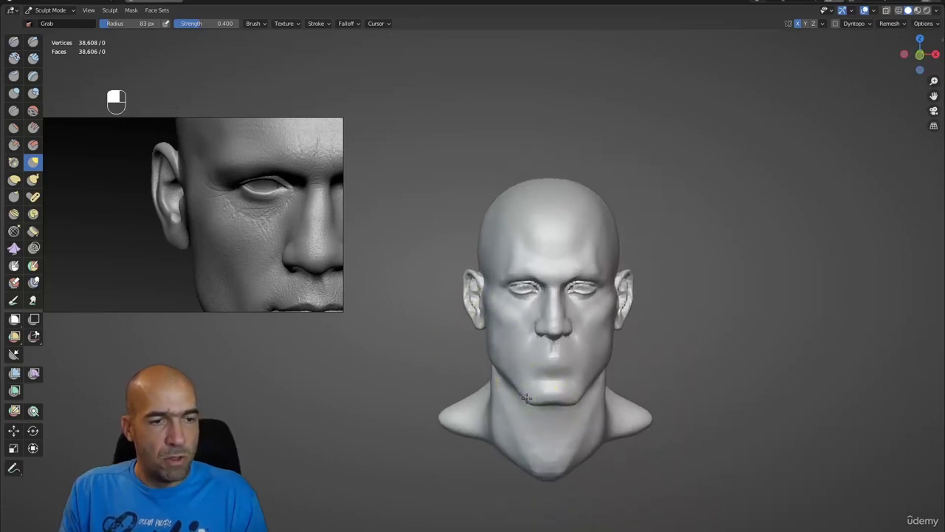
{"action": "mouse_move", "coordinate": [539, 401]}
{"action": "middle_mouse_down", "text": "ctrl"}
{"action": "mouse_move", "coordinate": [544, 391]}
{"action": "mouse_move", "coordinate": [524, 397]}
{"action": "middle_mouse_up", "text": "ctrl"}
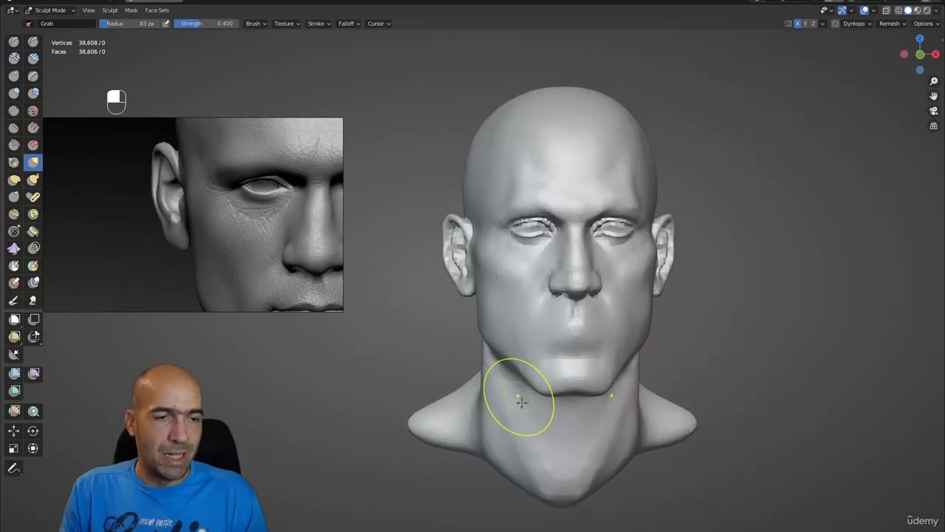
- Turn the head to reach the right ear and compare both ears' placement
{"action": "key", "text": "1"}
{"action": "left_click_drag", "start_coordinate": [535, 433], "coordinate": [566, 397], "text": "alt+shift"}
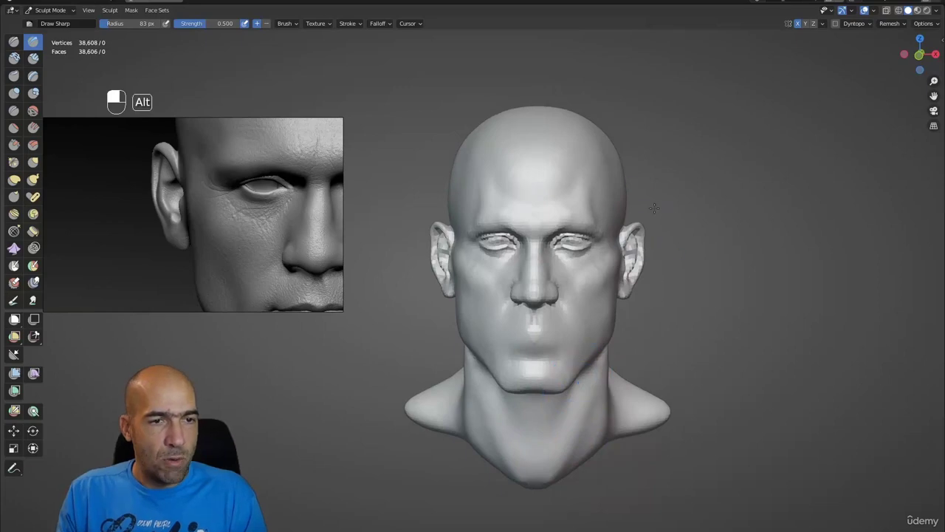
{"action": "scroll", "coordinate": [636, 213], "scroll_direction": "up", "scroll_amount": 3}
{"action": "mouse_move", "coordinate": [637, 213]}
{"action": "left_mouse_down", "text": "alt"}
{"action": "mouse_move", "coordinate": [616, 222]}
{"action": "mouse_move", "coordinate": [648, 242]}
{"action": "left_mouse_up", "text": "alt"}
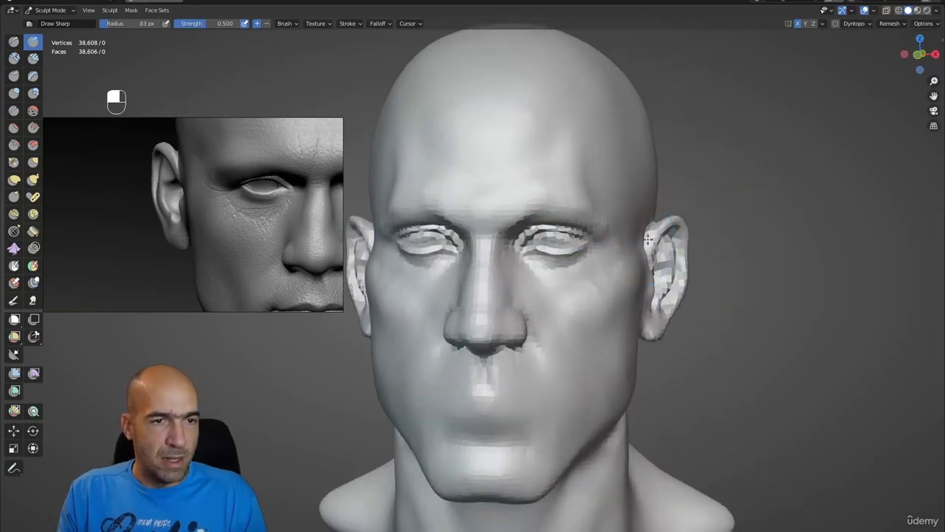
{"action": "key", "text": "g"}
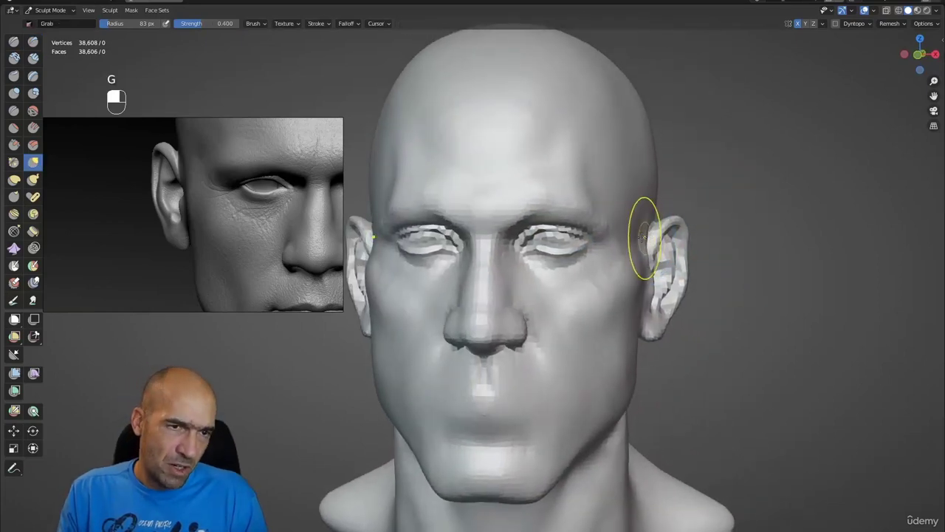
{"action": "mouse_move", "coordinate": [640, 220]}
{"action": "left_mouse_down", "text": "alt"}
{"action": "mouse_move", "coordinate": [657, 216]}
{"action": "mouse_move", "coordinate": [650, 245]}
{"action": "left_mouse_up", "text": "alt"}
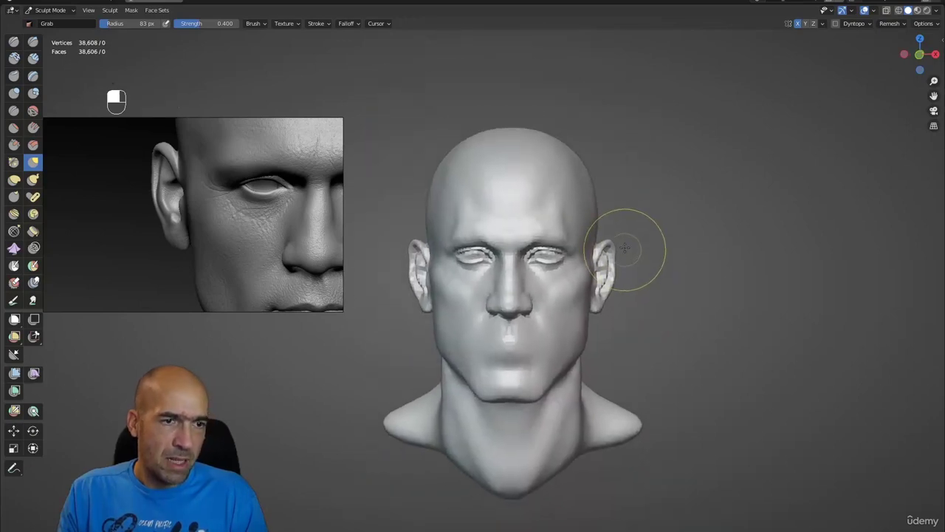
{"action": "key", "text": "shift+ctrl+7"}
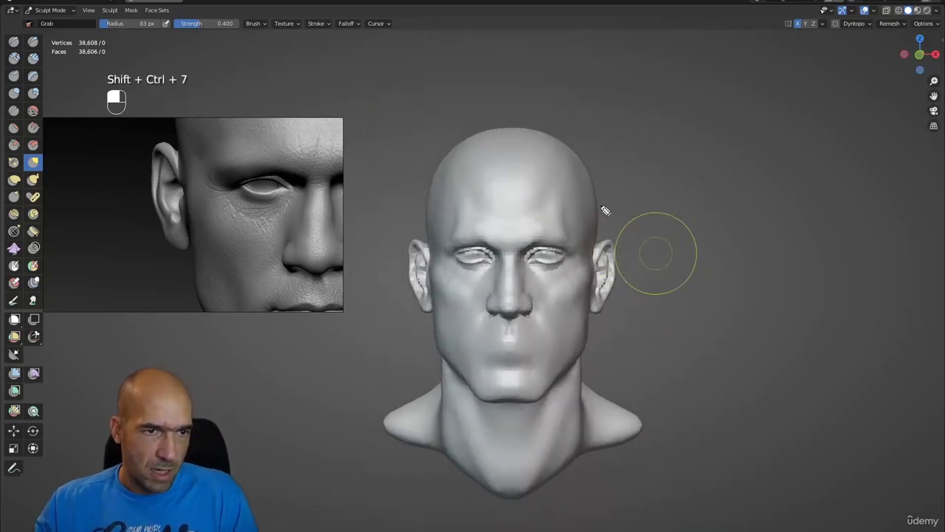
- Annotate a red guide line down the head's side and a vertical line beside it
{"action": "left_click_drag", "start_coordinate": [600, 225], "coordinate": [591, 364]}
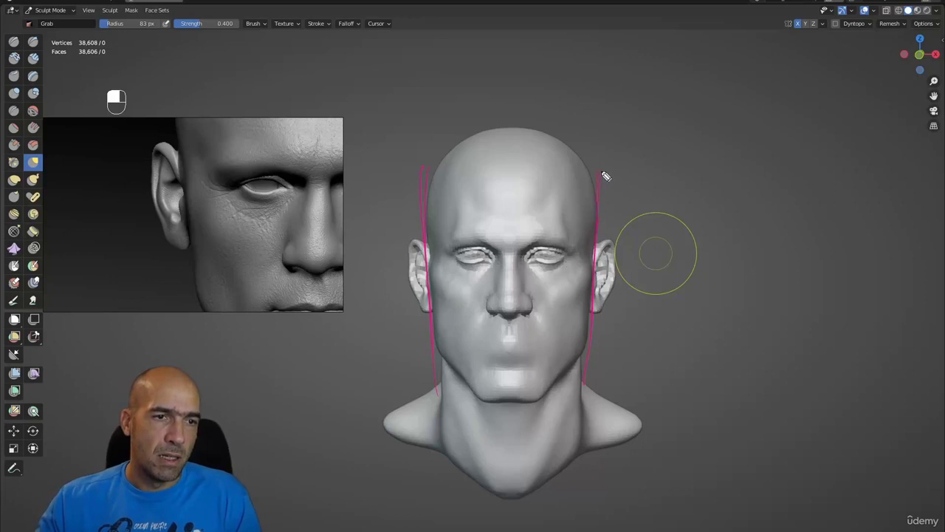
{"action": "left_click_drag", "start_coordinate": [766, 176], "coordinate": [764, 340]}
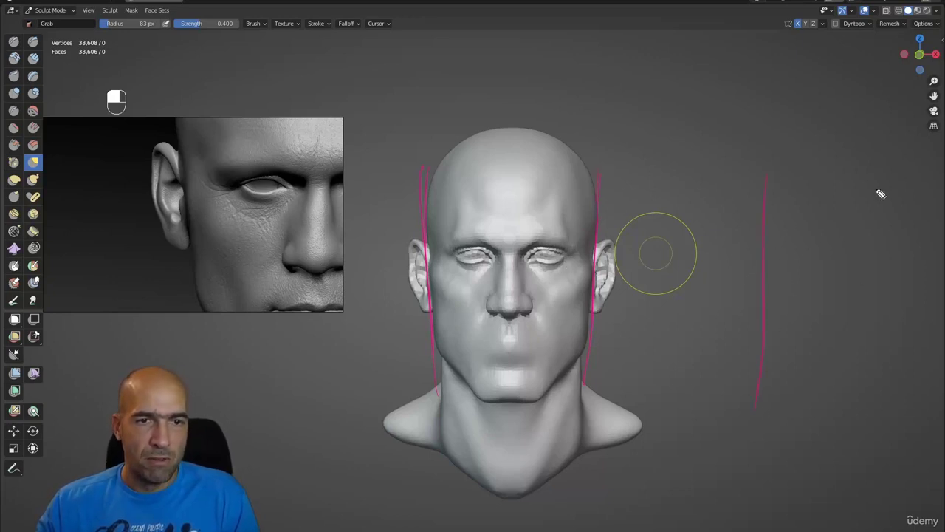
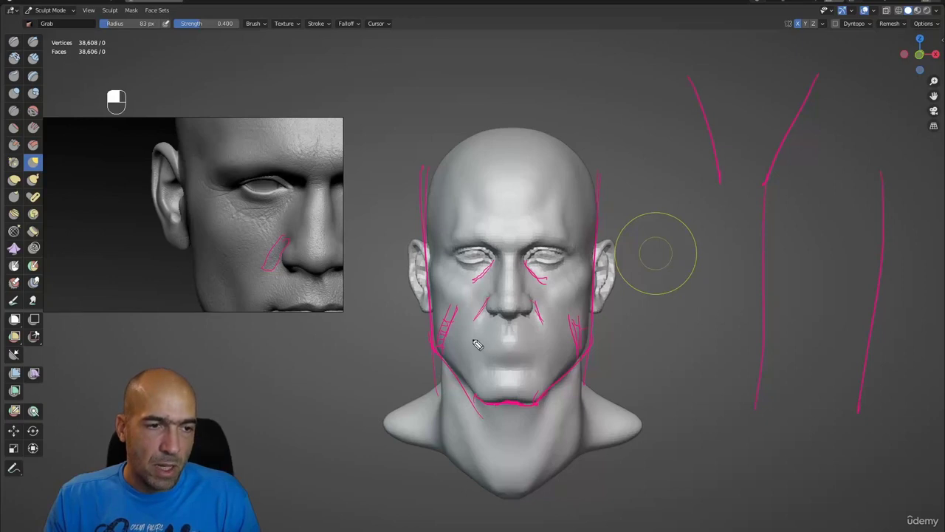
- Clear the pink guide strokes, orbit to three-quarter view and select Scrape Peaks at 0.700 strength
{"action": "key", "text": "Escape"}
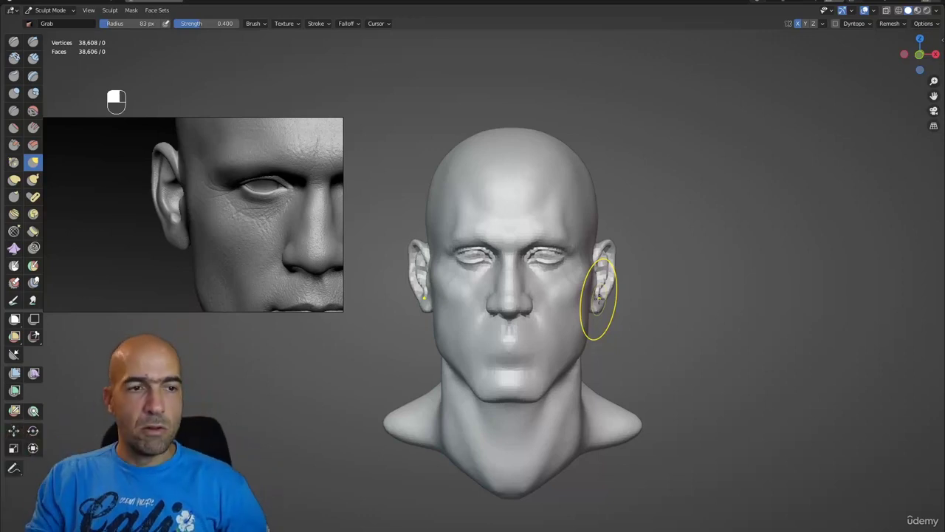
{"action": "left_click_drag", "start_coordinate": [659, 232], "coordinate": [605, 244], "text": "alt"}
{"action": "key", "text": "3"}
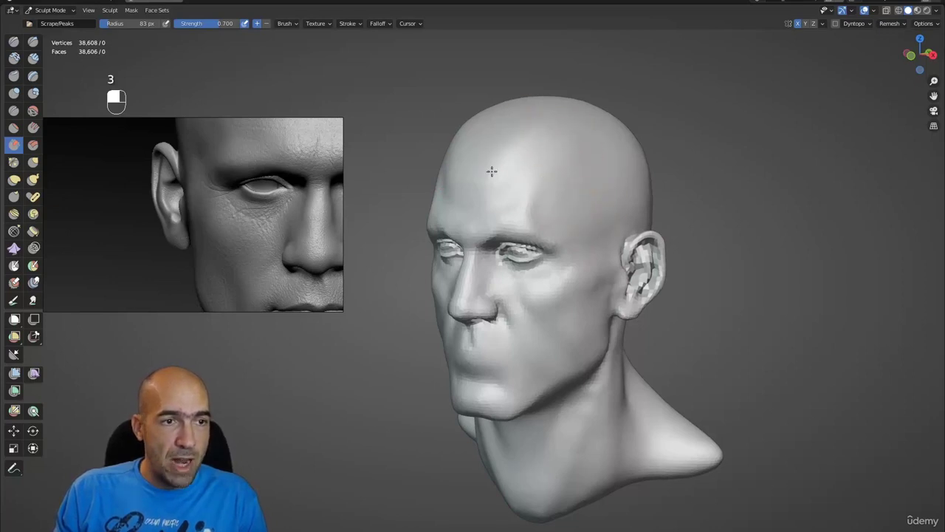
- Carve a faint forehead crease with Draw Sharp, then inspect the chin from below
{"action": "left_click_drag", "start_coordinate": [498, 180], "coordinate": [553, 182], "text": "alt"}
{"action": "key", "text": "1"}
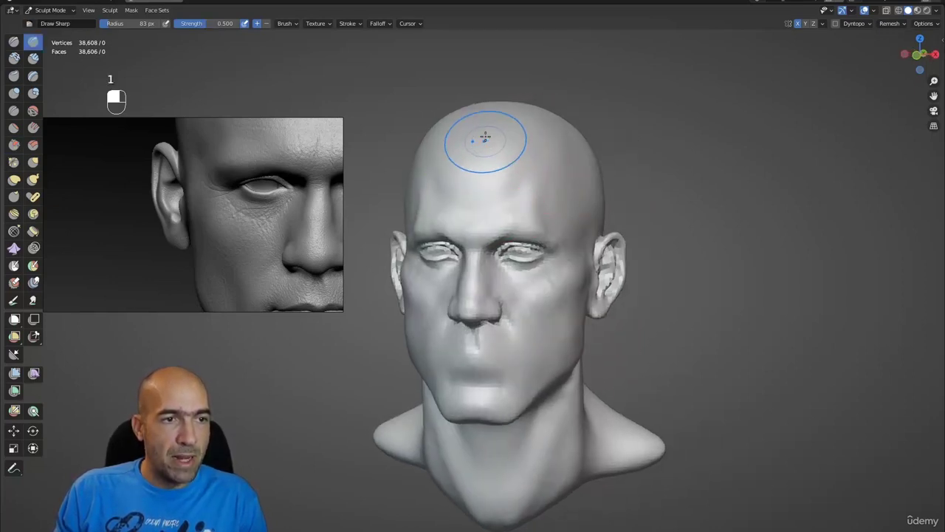
{"action": "left_click_drag", "start_coordinate": [485, 136], "coordinate": [476, 185], "text": "ctrl"}
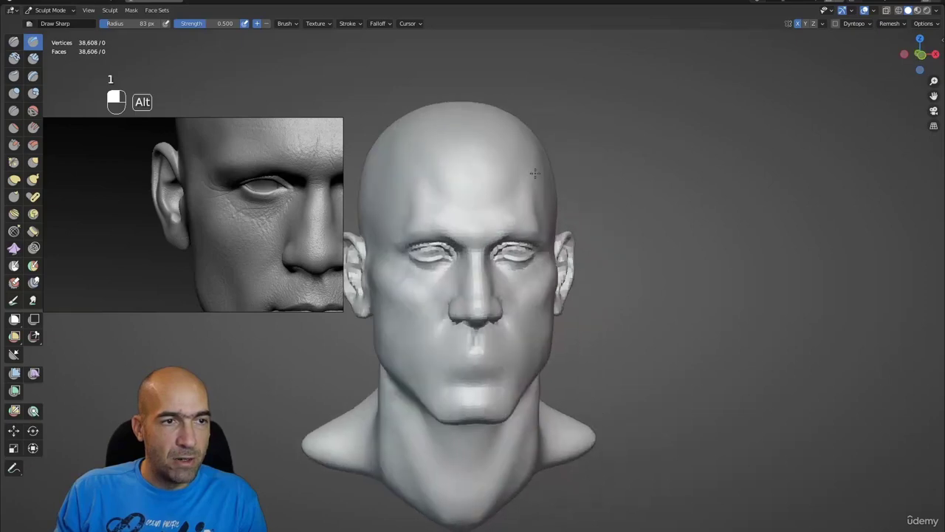
{"action": "left_click_drag", "start_coordinate": [556, 270], "coordinate": [527, 326], "text": "ctrl+alt"}
{"action": "left_click_drag", "start_coordinate": [528, 326], "coordinate": [587, 347], "text": "alt"}
{"action": "left_click_drag", "start_coordinate": [565, 385], "coordinate": [577, 337], "text": "alt+shift"}
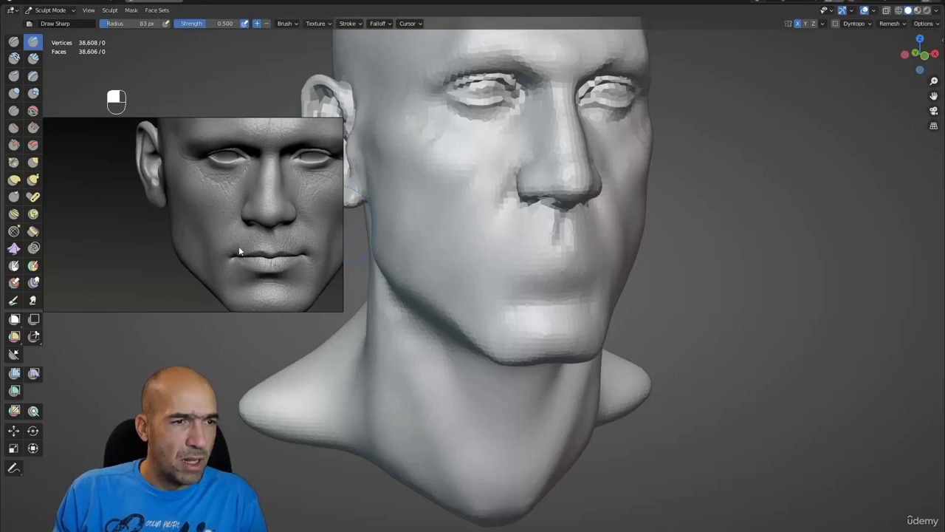
{"action": "mouse_move", "coordinate": [635, 284]}
{"action": "left_mouse_down", "text": "alt"}
{"action": "mouse_move", "coordinate": [669, 283]}
{"action": "mouse_move", "coordinate": [485, 239]}
{"action": "left_mouse_up", "text": "alt"}
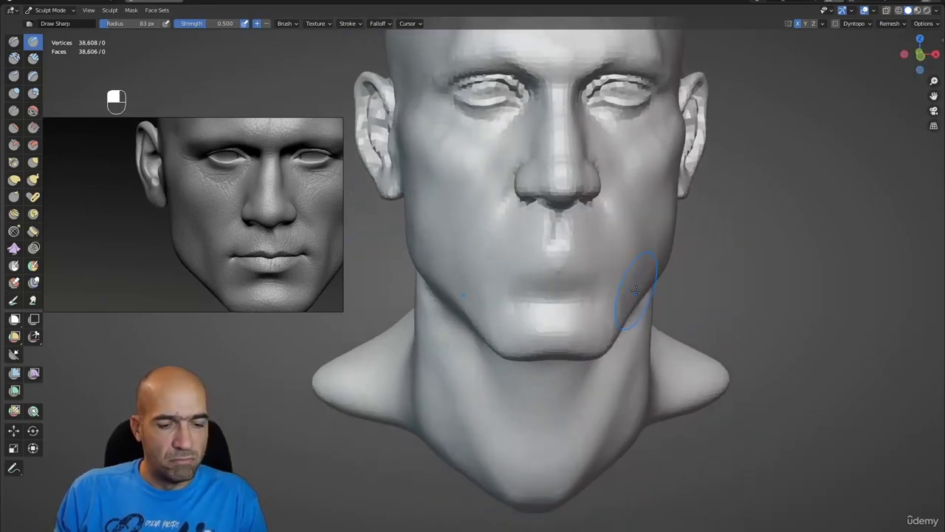
- Use Clay Strips at 0.600 to shape the folds, and smooth the rough chin, nose-cheek fold and jawline
{"action": "key", "text": "2"}
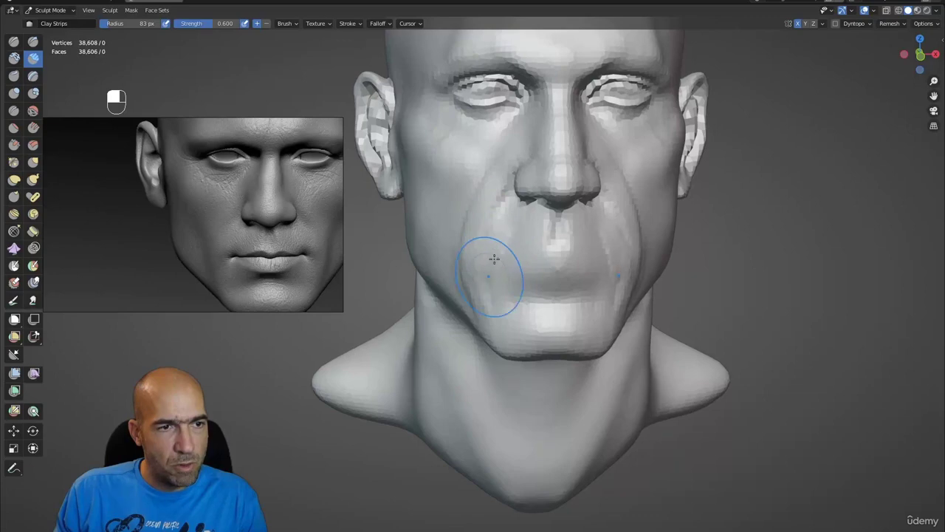
{"action": "mouse_move", "coordinate": [508, 274]}
{"action": "left_mouse_down", "text": "alt"}
{"action": "mouse_move", "coordinate": [443, 275]}
{"action": "mouse_move", "coordinate": [515, 273]}
{"action": "mouse_move", "coordinate": [517, 173]}
{"action": "left_mouse_up", "text": "alt"}
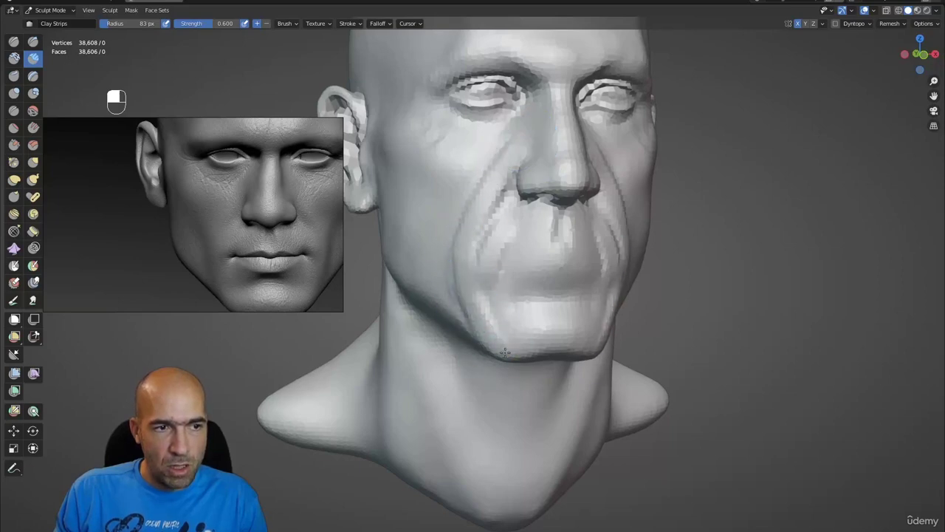
{"action": "left_click_drag", "start_coordinate": [505, 352], "coordinate": [503, 337], "text": "shift"}
{"action": "mouse_move", "coordinate": [481, 246]}
{"action": "left_mouse_down", "text": "shift"}
{"action": "mouse_move", "coordinate": [507, 158]}
{"action": "mouse_move", "coordinate": [461, 214]}
{"action": "left_mouse_up", "text": "shift"}
{"action": "mouse_move", "coordinate": [447, 288]}
{"action": "left_mouse_down", "text": "shift"}
{"action": "mouse_move", "coordinate": [495, 296]}
{"action": "mouse_move", "coordinate": [484, 307]}
{"action": "mouse_move", "coordinate": [463, 229]}
{"action": "left_mouse_up", "text": "shift"}
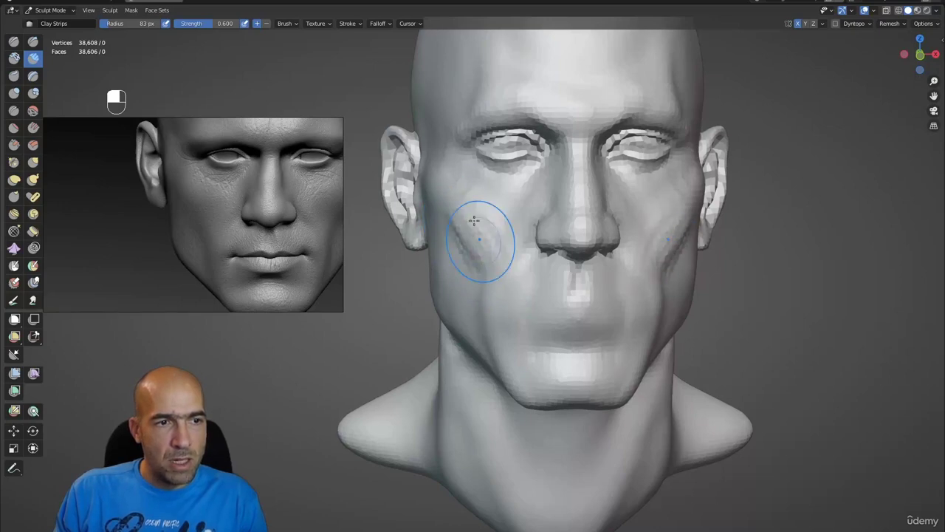
- Push the cheek and mouth shapes with Grab at 0.400 strength and a 125 px radius
{"action": "scroll", "coordinate": [484, 299], "scroll_direction": "down", "scroll_amount": 5}
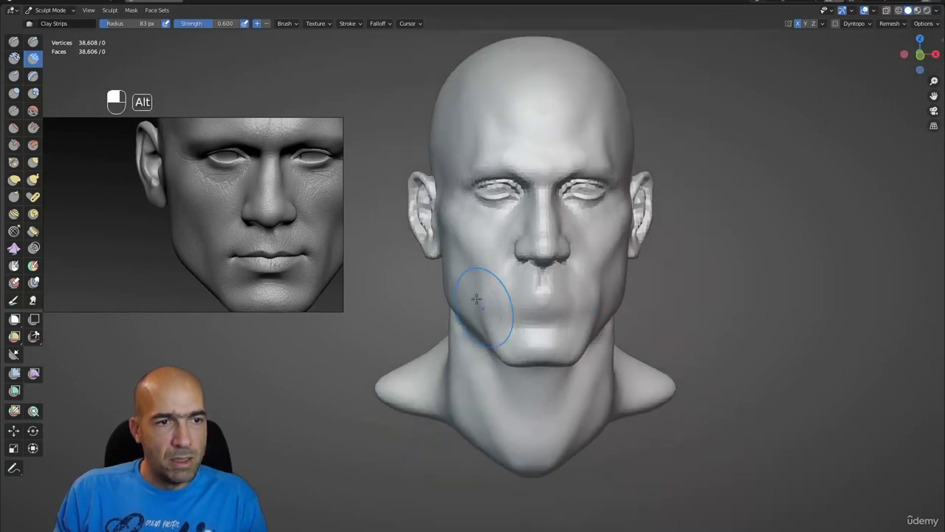
{"action": "mouse_move", "coordinate": [486, 295]}
{"action": "left_mouse_down", "text": "alt"}
{"action": "mouse_move", "coordinate": [477, 272]}
{"action": "mouse_move", "coordinate": [469, 280]}
{"action": "left_mouse_up", "text": "alt"}
{"action": "key", "text": "g"}
{"action": "scroll", "coordinate": [483, 266], "scroll_direction": "up", "scroll_amount": 2}
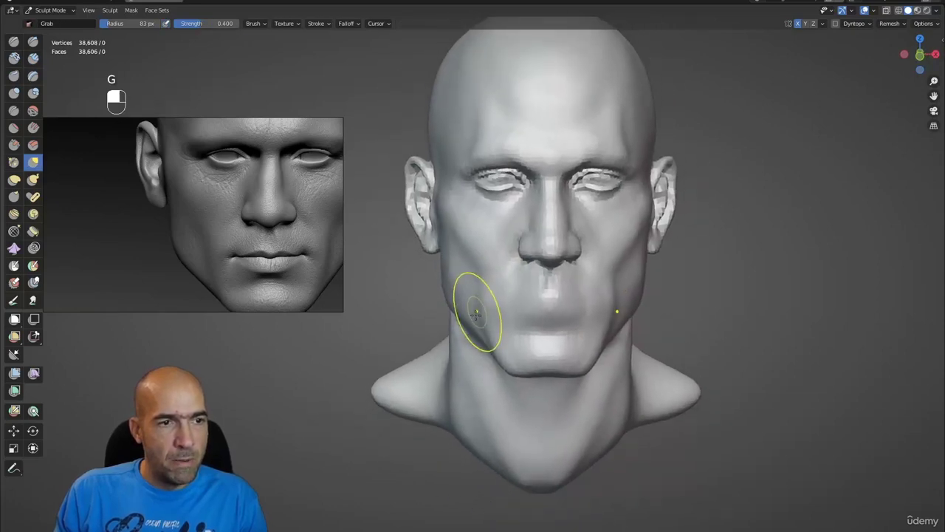
{"action": "mouse_move", "coordinate": [475, 305]}
{"action": "left_mouse_down", "text": "alt"}
{"action": "mouse_move", "coordinate": [539, 310]}
{"action": "mouse_move", "coordinate": [508, 319]}
{"action": "mouse_move", "coordinate": [624, 302]}
{"action": "mouse_move", "coordinate": [670, 258]}
{"action": "mouse_move", "coordinate": [609, 254]}
{"action": "left_mouse_up", "text": "alt"}
{"action": "scroll", "coordinate": [624, 301], "scroll_direction": "up", "scroll_amount": 2}
{"action": "key", "text": "g"}
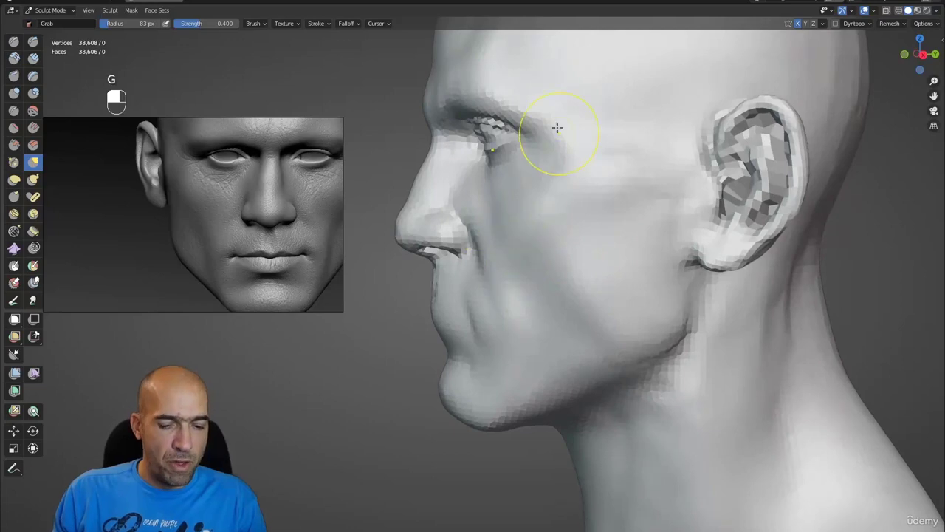
{"action": "key", "text": "bracketright"}
{"action": "key", "text": "bracketright"}
{"action": "key", "text": "bracketright"}
{"action": "key", "text": "bracketright"}
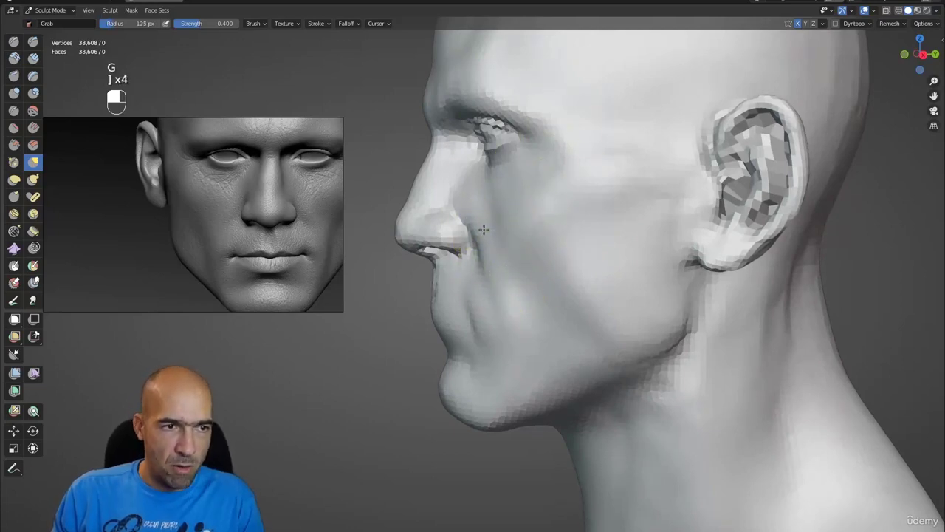
{"action": "mouse_move", "coordinate": [499, 274]}
{"action": "left_mouse_down", "text": "alt"}
{"action": "mouse_move", "coordinate": [570, 302]}
{"action": "mouse_move", "coordinate": [557, 353]}
{"action": "mouse_move", "coordinate": [566, 327]}
{"action": "mouse_move", "coordinate": [553, 307]}
{"action": "mouse_move", "coordinate": [586, 295]}
{"action": "mouse_move", "coordinate": [553, 291]}
{"action": "mouse_move", "coordinate": [564, 270]}
{"action": "left_mouse_up", "text": "alt"}
- Cut a deeper lip parting line and mouth-corner crease with Draw Sharp at 57 px
{"action": "key", "text": "1"}
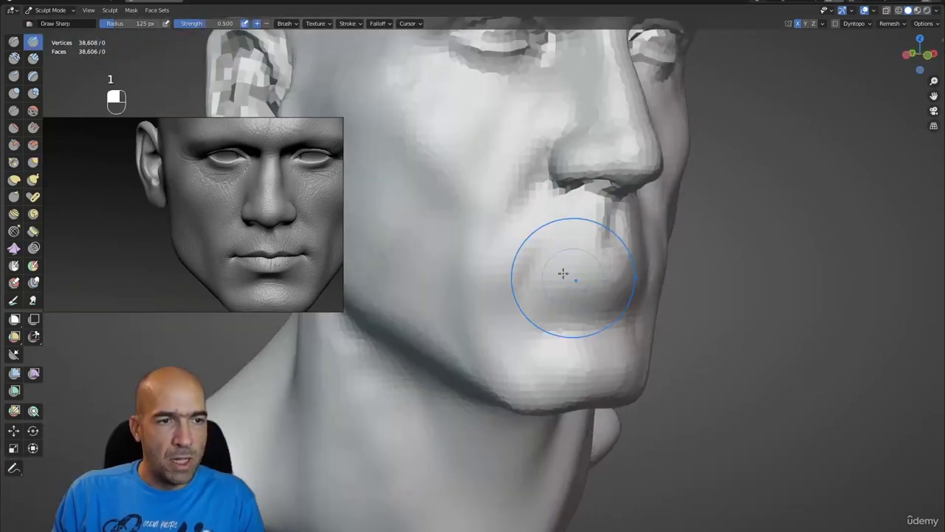
{"action": "key", "text": "bracketleft"}
{"action": "key", "text": "bracketleft"}
{"action": "key", "text": "bracketleft"}
{"action": "key", "text": "bracketleft"}
{"action": "key", "text": "bracketleft"}
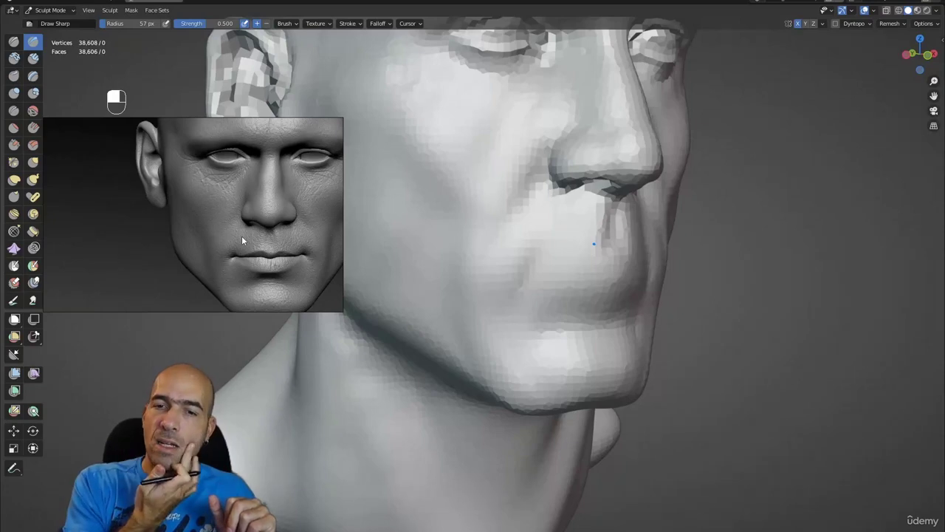
{"action": "key", "text": "ctrl"}
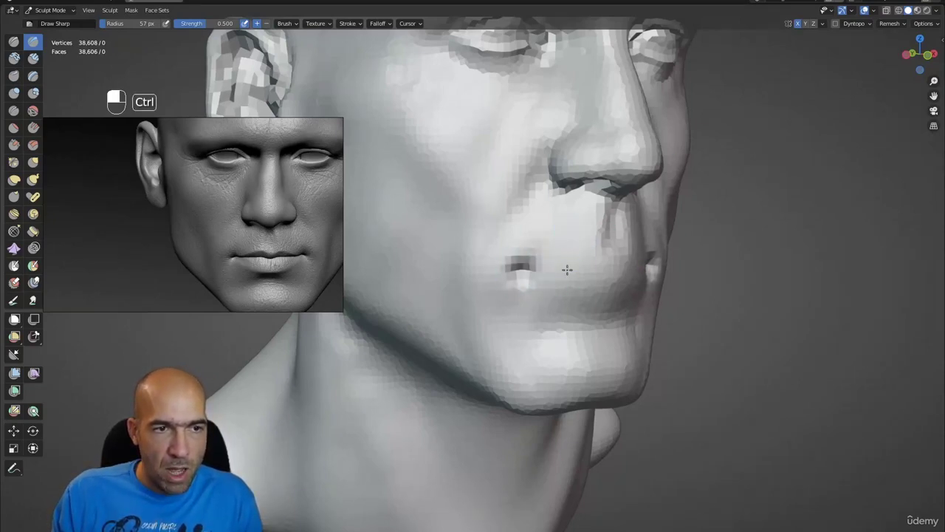
{"action": "mouse_move", "coordinate": [580, 269]}
{"action": "left_mouse_down", "text": "ctrl"}
{"action": "mouse_move", "coordinate": [635, 272]}
{"action": "mouse_move", "coordinate": [597, 293]}
{"action": "mouse_move", "coordinate": [583, 281]}
{"action": "left_mouse_up", "text": "ctrl"}
{"action": "left_click_drag", "start_coordinate": [584, 281], "coordinate": [563, 270], "text": "ctrl+alt"}
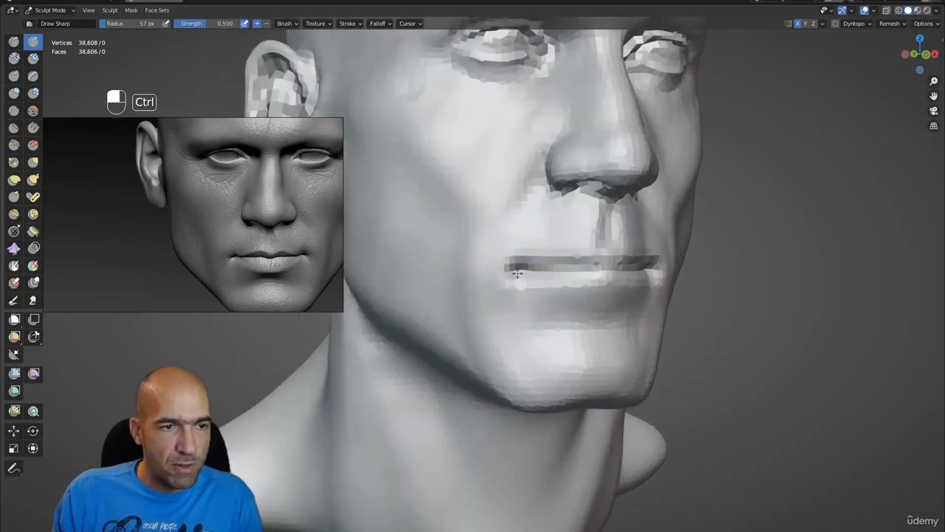
{"action": "mouse_move", "coordinate": [516, 298]}
{"action": "left_mouse_down", "text": "ctrl+alt"}
{"action": "mouse_move", "coordinate": [524, 274]}
{"action": "mouse_move", "coordinate": [536, 274]}
{"action": "mouse_move", "coordinate": [510, 327]}
{"action": "mouse_move", "coordinate": [517, 333]}
{"action": "mouse_move", "coordinate": [545, 302]}
{"action": "mouse_move", "coordinate": [538, 270]}
{"action": "mouse_move", "coordinate": [544, 296]}
{"action": "mouse_move", "coordinate": [561, 292]}
{"action": "mouse_move", "coordinate": [533, 300]}
{"action": "mouse_move", "coordinate": [497, 338]}
{"action": "mouse_move", "coordinate": [544, 300]}
{"action": "mouse_move", "coordinate": [525, 291]}
{"action": "mouse_move", "coordinate": [509, 345]}
{"action": "mouse_move", "coordinate": [502, 302]}
{"action": "left_mouse_up", "text": "ctrl+alt"}
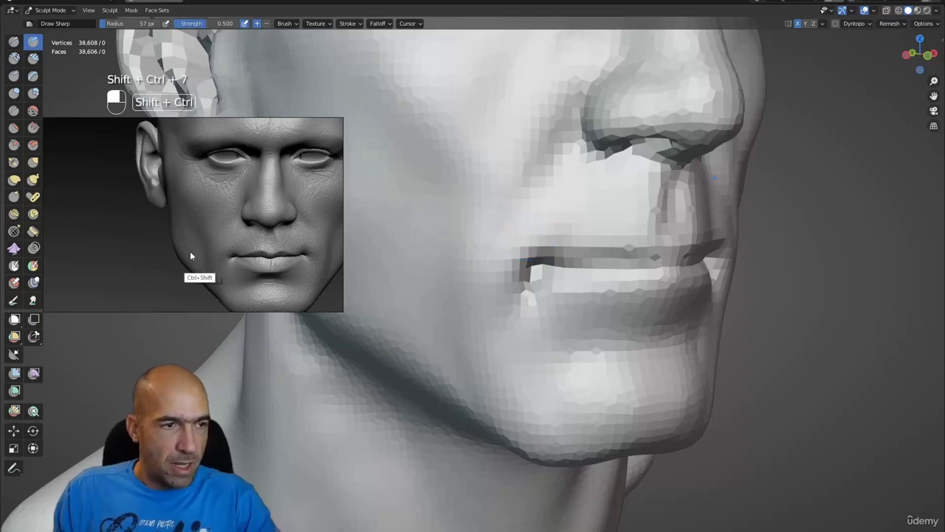
{"action": "key", "text": "shift+ctrl+7"}
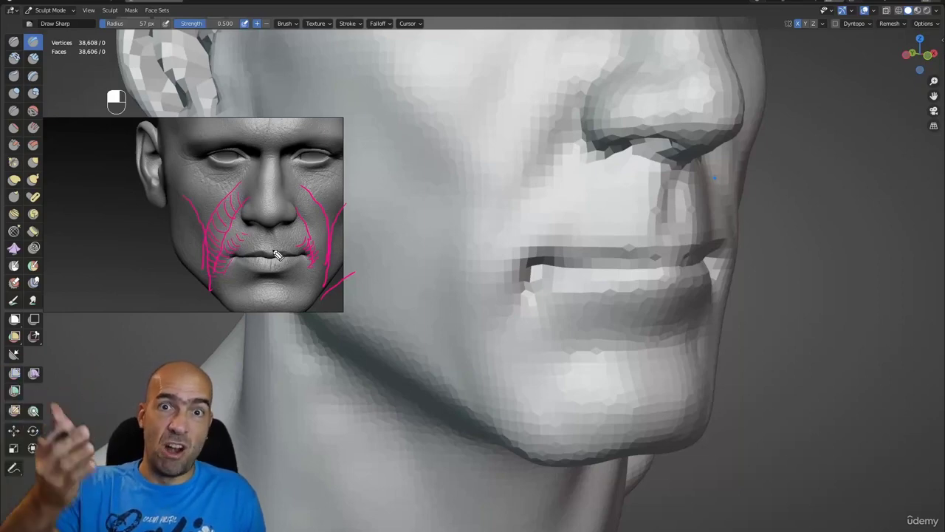
- Clear the guide lines and set the Grab brush to a 77 px radius at the lip corner
{"action": "key", "text": "ctrl+shift"}
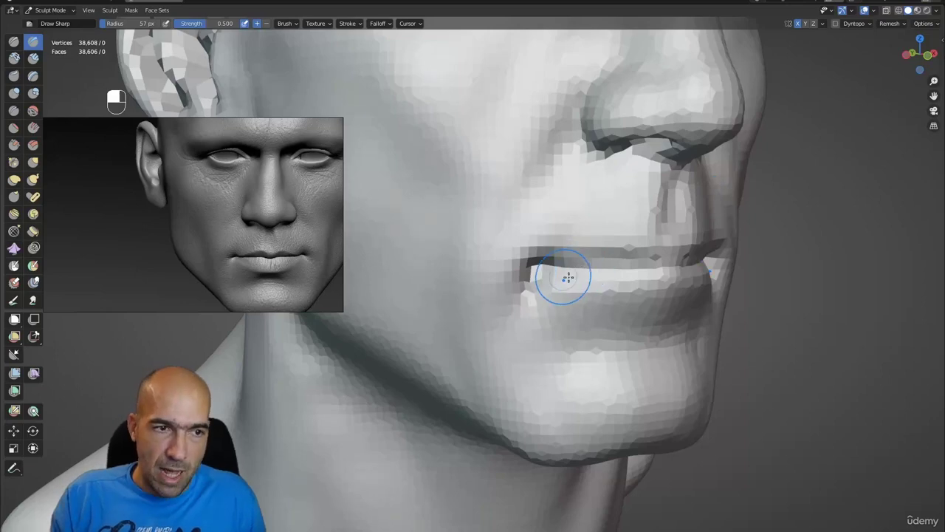
{"action": "left_click_drag", "start_coordinate": [566, 271], "coordinate": [608, 274], "text": "alt"}
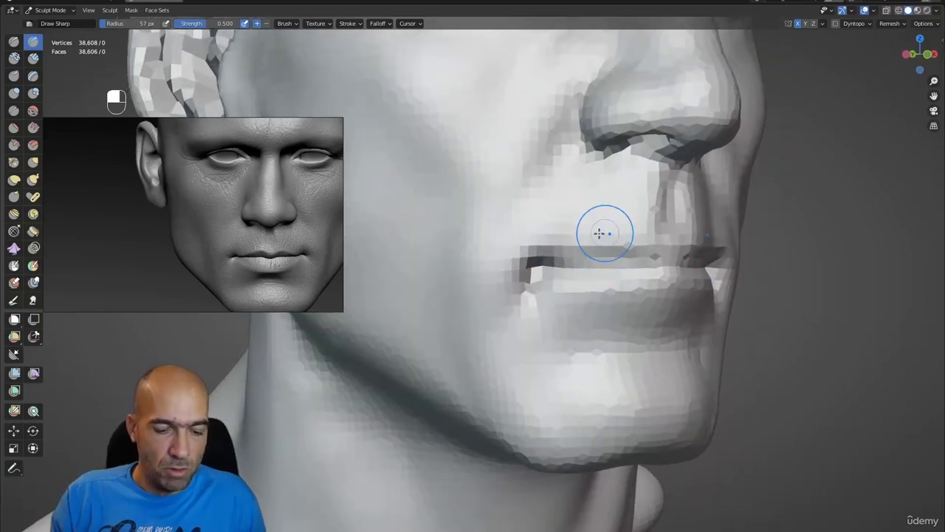
{"action": "key", "text": "g"}
{"action": "key", "text": "bracketright"}
{"action": "key", "text": "bracketright"}
{"action": "key", "text": "bracketright"}
{"action": "mouse_move", "coordinate": [645, 243]}
{"action": "left_mouse_down", "text": "alt"}
{"action": "mouse_move", "coordinate": [676, 273]}
{"action": "mouse_move", "coordinate": [573, 264]}
{"action": "mouse_move", "coordinate": [526, 275]}
{"action": "mouse_move", "coordinate": [574, 296]}
{"action": "left_mouse_up", "text": "alt"}
- Work the lips with Pinch, Draw Sharp and Grab while orbiting toward their right profile
{"action": "key", "text": "x"}
{"action": "key", "text": "p"}
{"action": "scroll", "coordinate": [569, 295], "scroll_direction": "up", "scroll_amount": 3}
{"action": "key", "text": "1"}
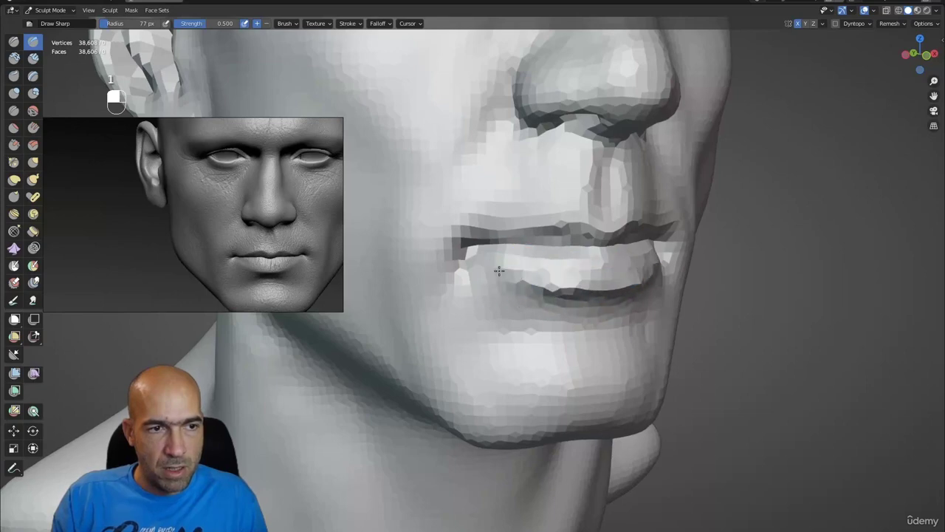
{"action": "mouse_move", "coordinate": [523, 297]}
{"action": "left_mouse_down", "text": "alt"}
{"action": "mouse_move", "coordinate": [595, 303]}
{"action": "mouse_move", "coordinate": [561, 301]}
{"action": "mouse_move", "coordinate": [610, 276]}
{"action": "mouse_move", "coordinate": [591, 251]}
{"action": "mouse_move", "coordinate": [603, 251]}
{"action": "mouse_move", "coordinate": [610, 235]}
{"action": "left_mouse_up", "text": "alt"}
{"action": "key", "text": "g"}
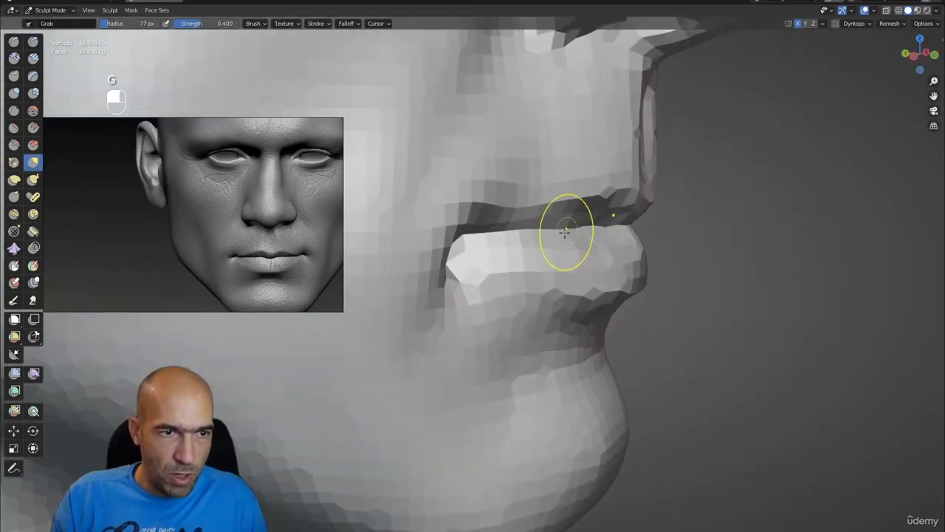
{"action": "mouse_move", "coordinate": [503, 235]}
{"action": "left_mouse_down", "text": "alt"}
{"action": "mouse_move", "coordinate": [610, 229]}
{"action": "mouse_move", "coordinate": [595, 279]}
{"action": "mouse_move", "coordinate": [610, 282]}
{"action": "mouse_move", "coordinate": [569, 268]}
{"action": "mouse_move", "coordinate": [484, 299]}
{"action": "mouse_move", "coordinate": [407, 300]}
{"action": "mouse_move", "coordinate": [504, 289]}
{"action": "mouse_move", "coordinate": [544, 271]}
{"action": "mouse_move", "coordinate": [614, 306]}
{"action": "mouse_move", "coordinate": [554, 298]}
{"action": "mouse_move", "coordinate": [608, 306]}
{"action": "left_mouse_up", "text": "alt"}
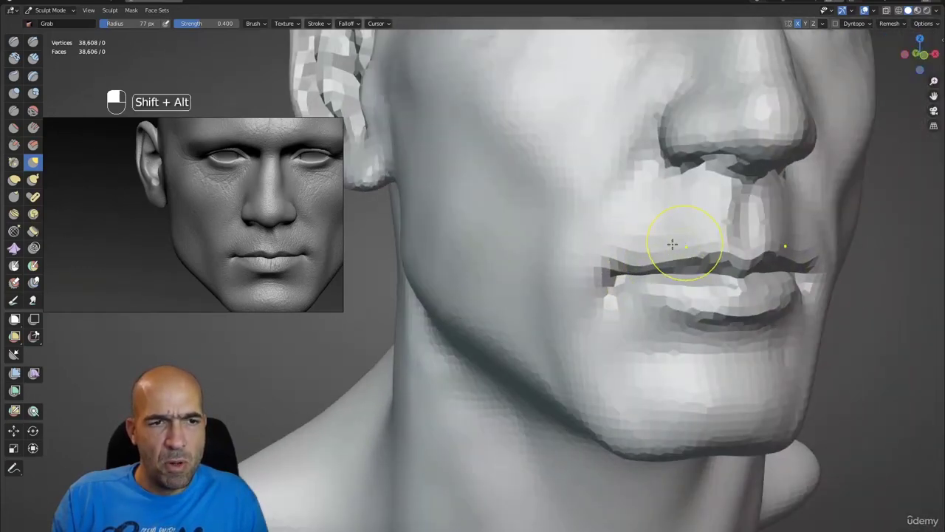
{"action": "mouse_move", "coordinate": [686, 243]}
{"action": "left_mouse_down", "text": "alt"}
{"action": "mouse_move", "coordinate": [616, 273]}
{"action": "mouse_move", "coordinate": [646, 288]}
{"action": "mouse_move", "coordinate": [586, 296]}
{"action": "mouse_move", "coordinate": [553, 262]}
{"action": "mouse_move", "coordinate": [564, 280]}
{"action": "mouse_move", "coordinate": [544, 274]}
{"action": "left_mouse_up", "text": "alt"}
{"action": "scroll", "coordinate": [586, 296], "scroll_direction": "up", "scroll_amount": 5}
- Pinch the upper lip edge and lip line sharper, then return to a frontal view
{"action": "key", "text": "ctrl+1"}
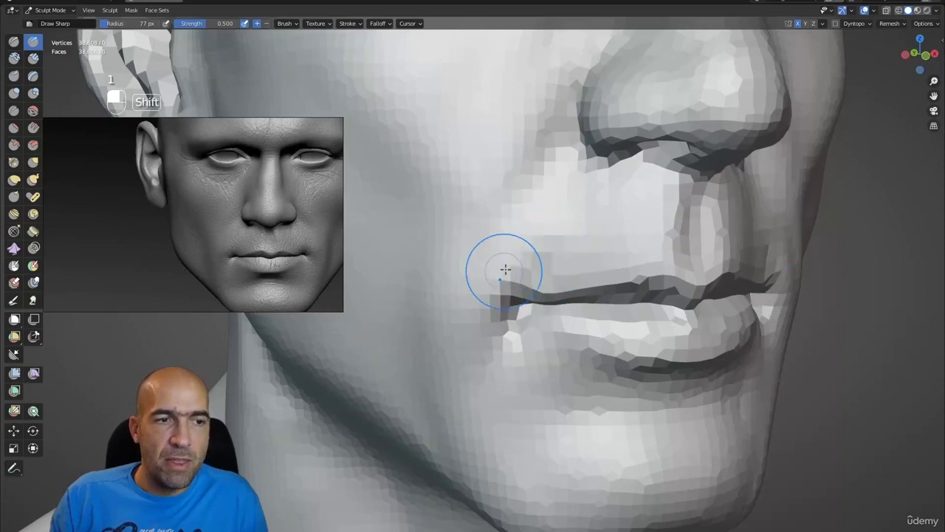
{"action": "mouse_move", "coordinate": [551, 274]}
{"action": "left_mouse_down", "text": "alt"}
{"action": "mouse_move", "coordinate": [538, 293]}
{"action": "mouse_move", "coordinate": [570, 278]}
{"action": "mouse_move", "coordinate": [525, 305]}
{"action": "left_mouse_up", "text": "alt"}
{"action": "key", "text": "p"}
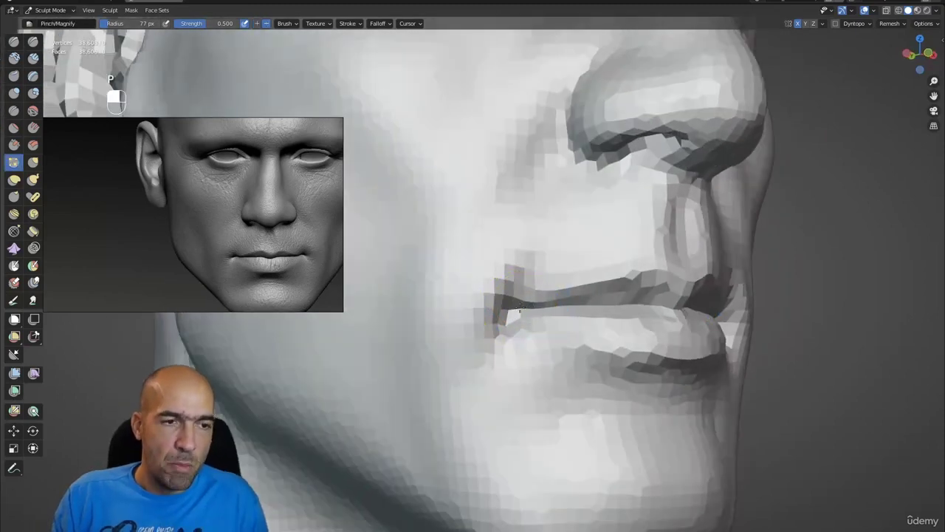
{"action": "middle_click_drag", "start_coordinate": [585, 300], "coordinate": [612, 313]}
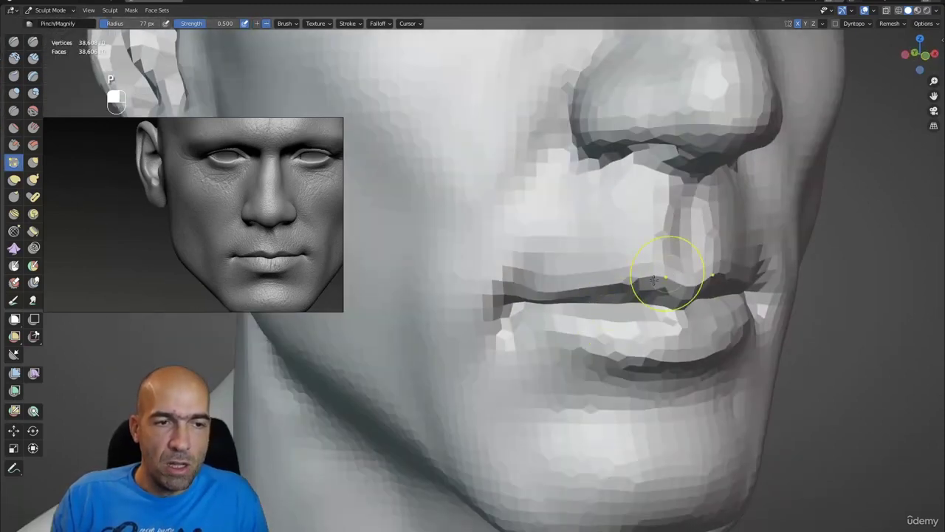
{"action": "middle_click_drag", "start_coordinate": [696, 274], "coordinate": [669, 212]}
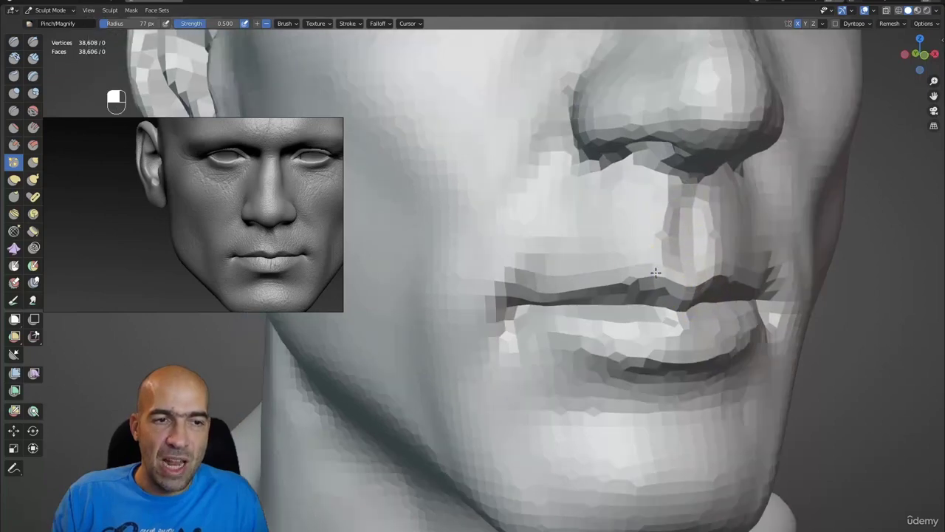
{"action": "middle_click_drag", "start_coordinate": [656, 273], "coordinate": [530, 244], "text": "alt"}
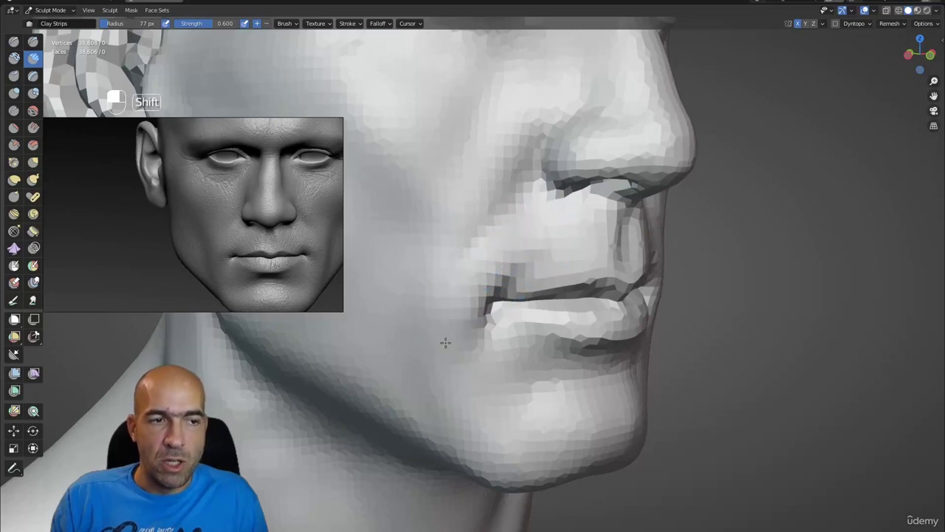
{"action": "middle_click_drag", "start_coordinate": [492, 371], "coordinate": [512, 284]}
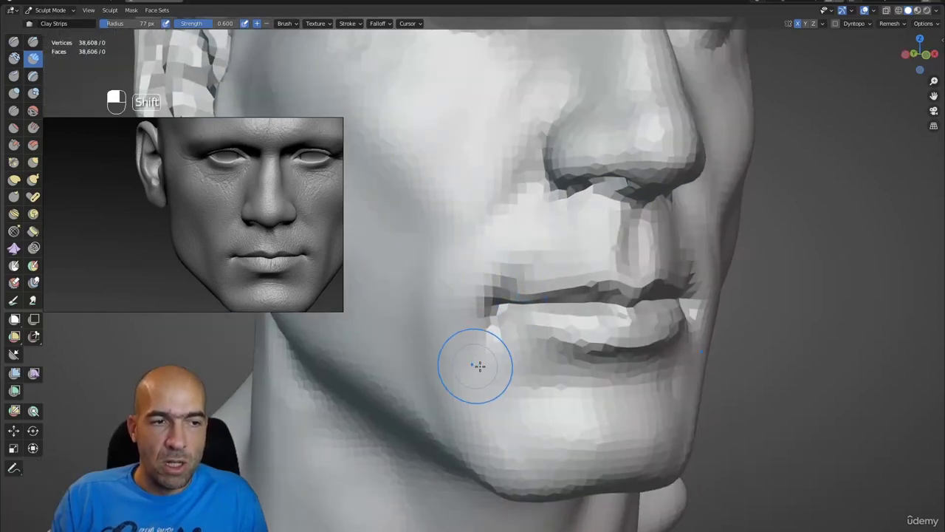
{"action": "mouse_move", "coordinate": [506, 350]}
{"action": "left_mouse_down", "text": "ctrl+alt"}
{"action": "mouse_move", "coordinate": [521, 384]}
{"action": "mouse_move", "coordinate": [501, 373]}
{"action": "left_mouse_up", "text": "ctrl+alt"}
{"action": "key", "text": "1"}
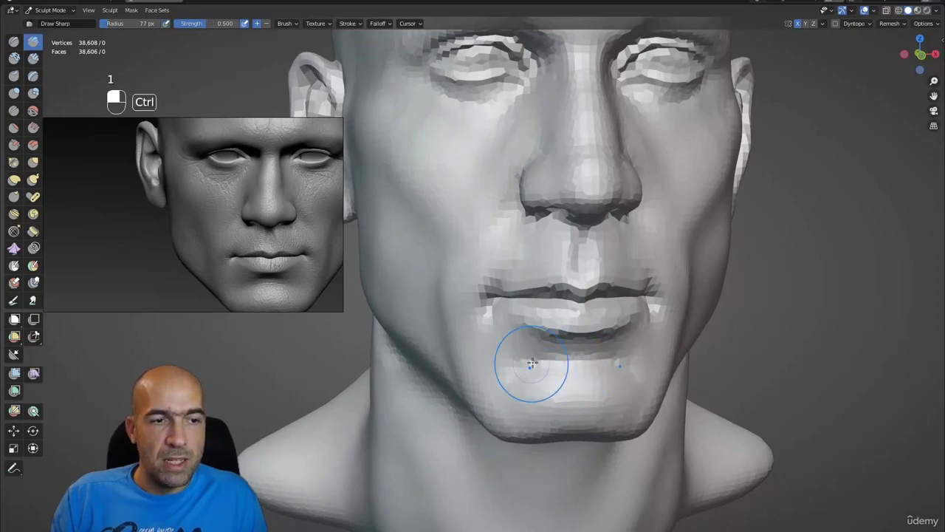
- Grab-pull the lower lip and nostril base at 77 px, checking front, three-quarter and side views
{"action": "scroll", "coordinate": [510, 387], "scroll_direction": "down", "scroll_amount": 4}
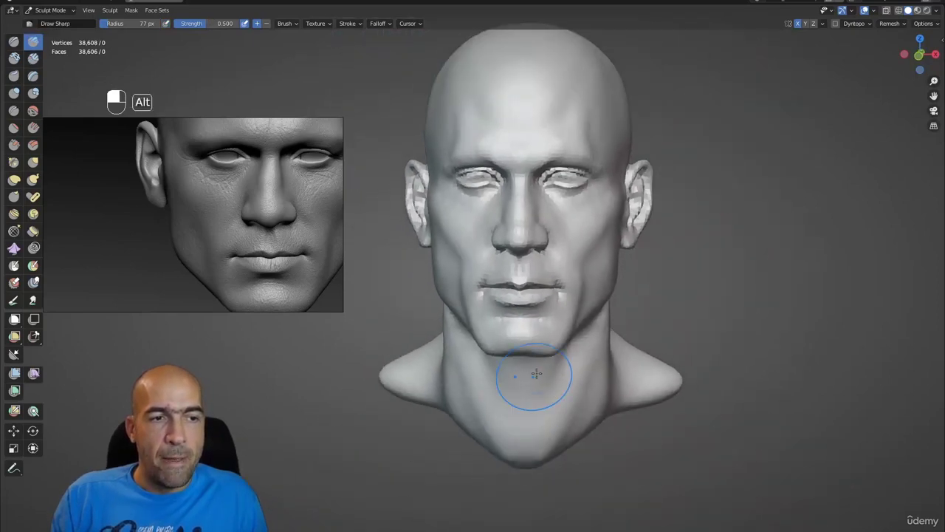
{"action": "left_click_drag", "start_coordinate": [534, 376], "coordinate": [560, 357], "text": "alt"}
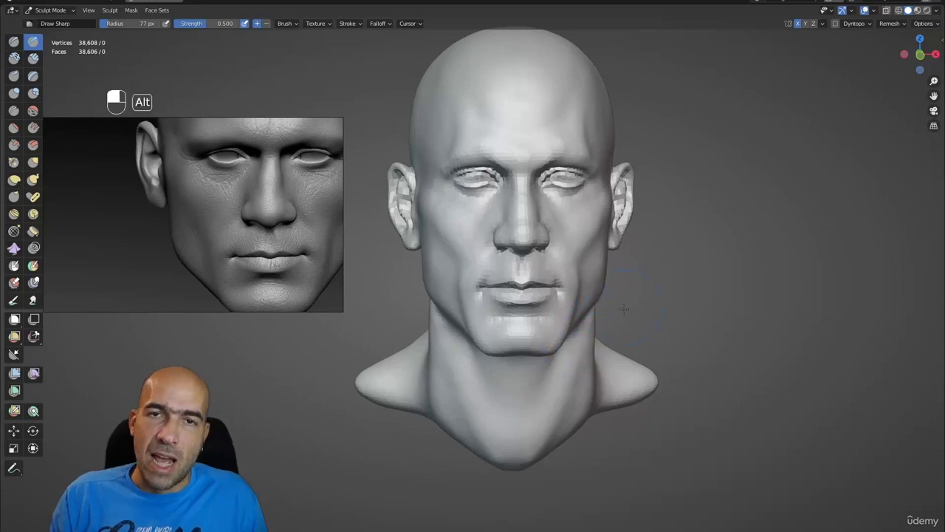
{"action": "left_click_drag", "start_coordinate": [624, 310], "coordinate": [585, 279], "text": "alt"}
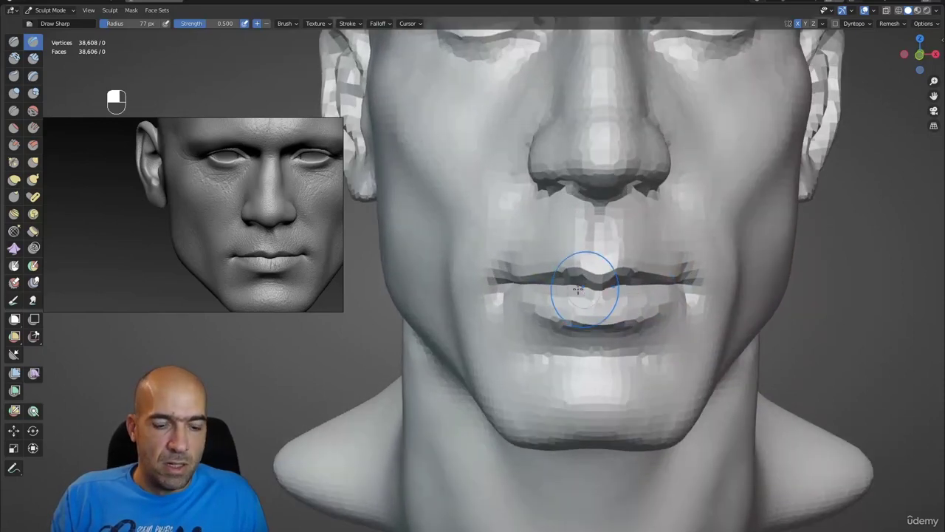
{"action": "key", "text": "g"}
{"action": "middle_click_drag", "start_coordinate": [572, 264], "coordinate": [588, 262]}
{"action": "scroll", "coordinate": [584, 265], "scroll_direction": "down", "scroll_amount": 8}
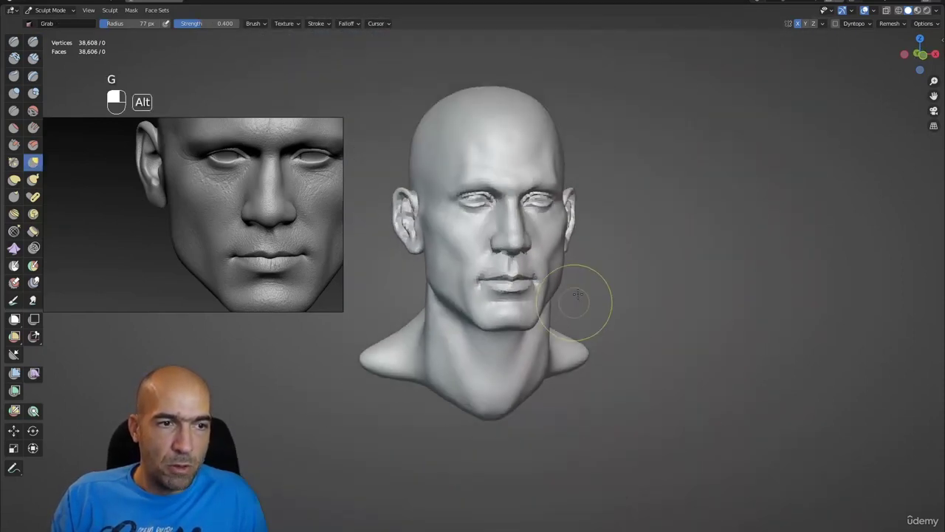
{"action": "mouse_move", "coordinate": [587, 300]}
{"action": "left_mouse_down", "text": "alt"}
{"action": "mouse_move", "coordinate": [537, 282]}
{"action": "mouse_move", "coordinate": [574, 270]}
{"action": "mouse_move", "coordinate": [522, 270]}
{"action": "mouse_move", "coordinate": [551, 296]}
{"action": "mouse_move", "coordinate": [517, 348]}
{"action": "mouse_move", "coordinate": [544, 334]}
{"action": "mouse_move", "coordinate": [525, 325]}
{"action": "left_mouse_up", "text": "alt"}
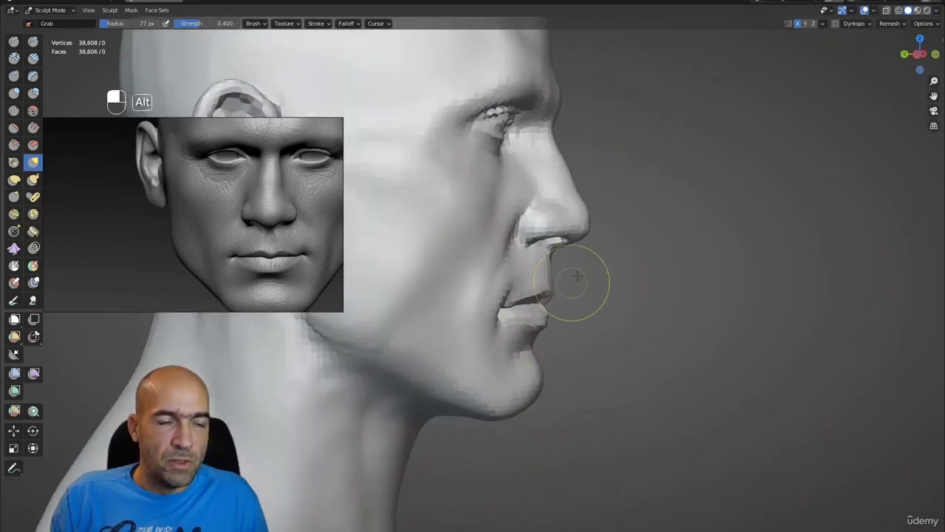
{"action": "left_click_drag", "start_coordinate": [577, 276], "coordinate": [550, 329], "text": "alt"}
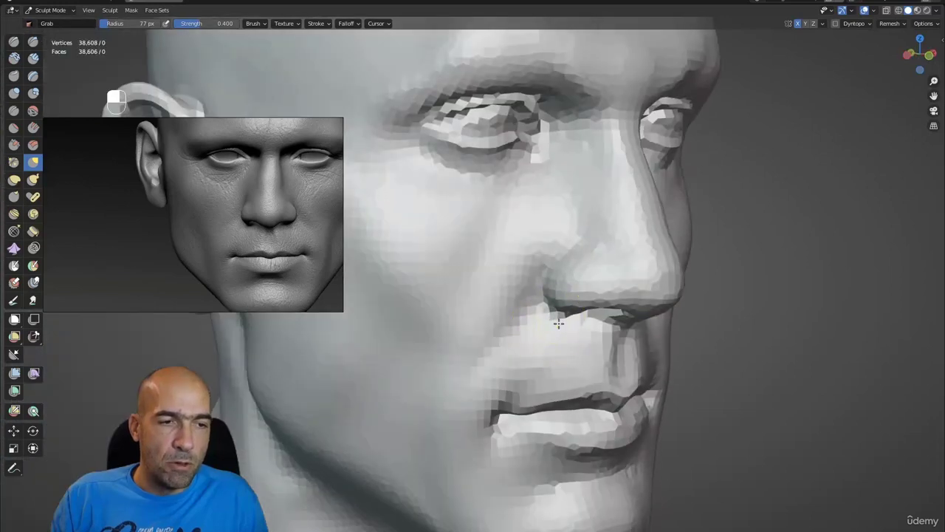
{"action": "middle_click_drag", "start_coordinate": [559, 320], "coordinate": [554, 326]}
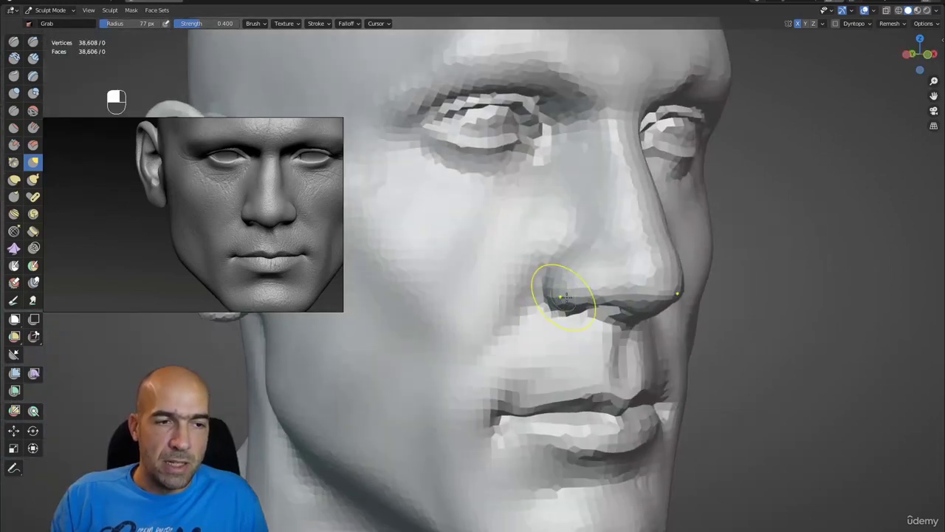
{"action": "mouse_move", "coordinate": [581, 296]}
{"action": "middle_mouse_down"}
{"action": "mouse_move", "coordinate": [619, 293]}
{"action": "mouse_move", "coordinate": [660, 249]}
{"action": "mouse_move", "coordinate": [570, 241]}
{"action": "mouse_move", "coordinate": [584, 241]}
{"action": "mouse_move", "coordinate": [585, 261]}
{"action": "mouse_move", "coordinate": [601, 252]}
{"action": "middle_mouse_up"}
- Carve deeper creases beside the nostril and at the inner eye corner with Draw Sharp
{"action": "key", "text": "1"}
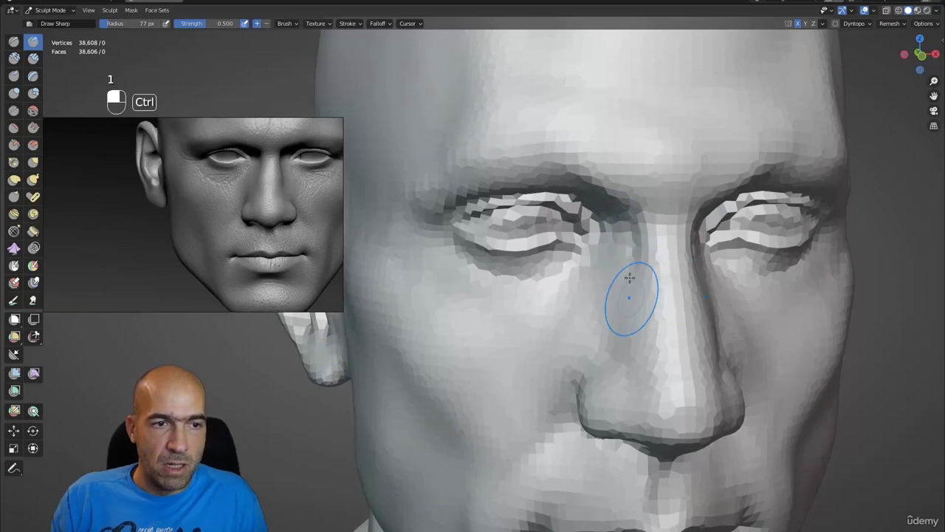
{"action": "middle_click_drag", "start_coordinate": [635, 332], "coordinate": [603, 319], "text": "alt"}
{"action": "left_click_drag", "start_coordinate": [580, 347], "coordinate": [583, 339], "text": "ctrl"}
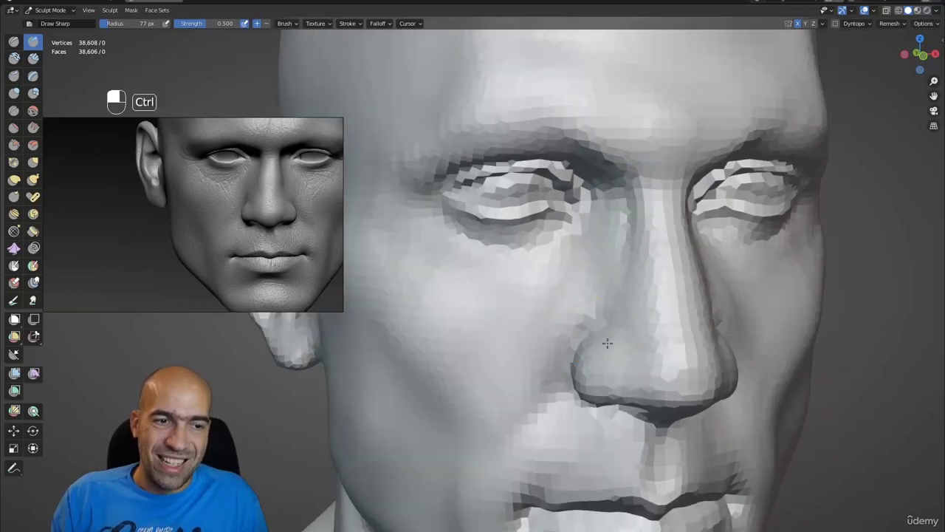
{"action": "middle_click_drag", "start_coordinate": [607, 332], "coordinate": [595, 316], "text": "alt"}
{"action": "left_click_drag", "start_coordinate": [597, 268], "coordinate": [580, 224], "text": "ctrl"}
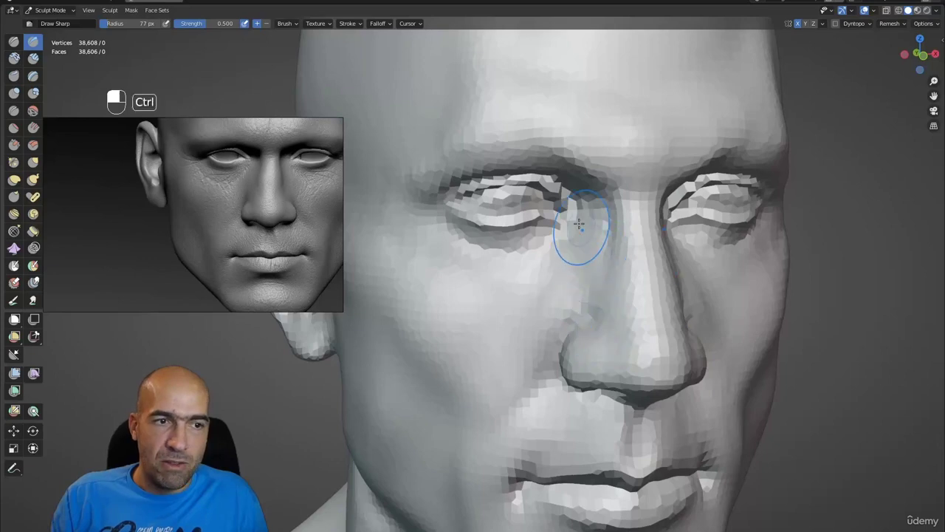
{"action": "mouse_move", "coordinate": [494, 268]}
{"action": "middle_mouse_down", "text": "alt"}
{"action": "mouse_move", "coordinate": [524, 270]}
{"action": "mouse_move", "coordinate": [524, 261]}
{"action": "middle_mouse_up", "text": "alt"}
- Refine the face with Clay Strips and Grab, working from a straight front view
{"action": "key", "text": "2"}
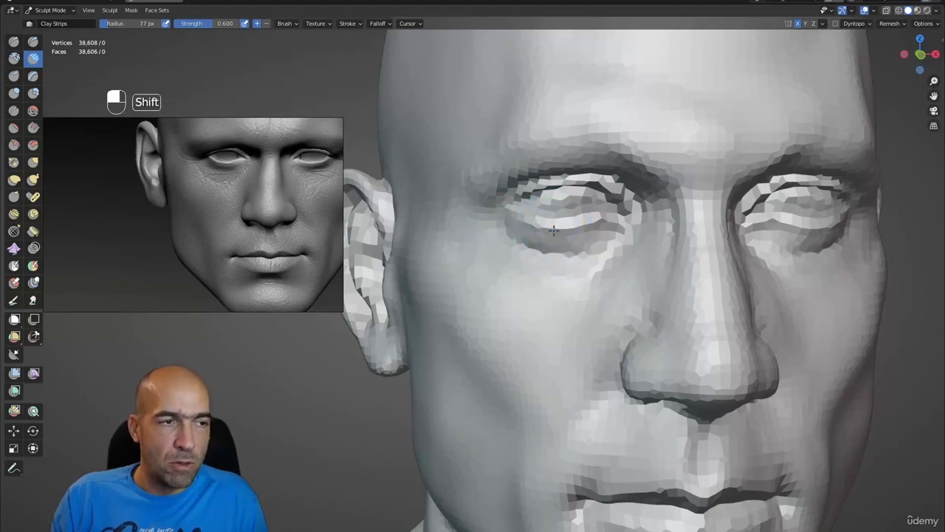
{"action": "middle_click_drag", "start_coordinate": [554, 231], "coordinate": [554, 238], "text": "shift"}
{"action": "key", "text": "1"}
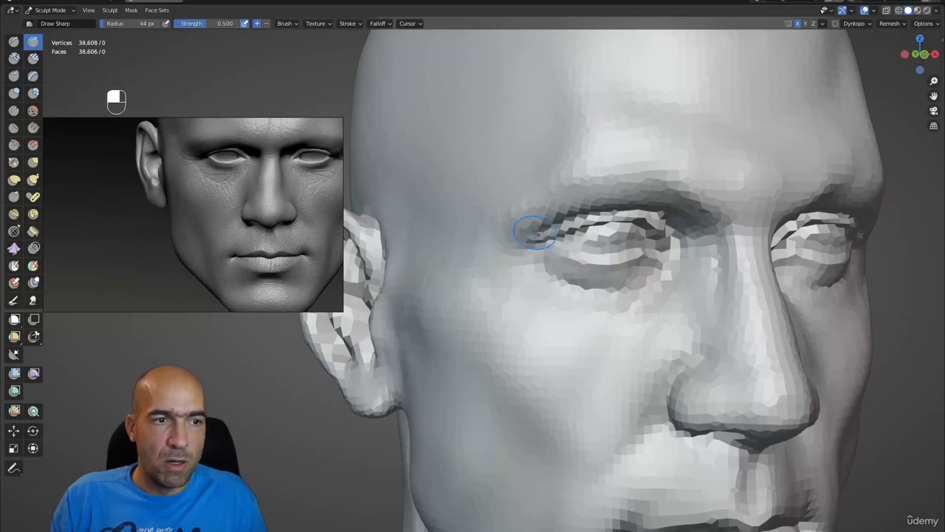
{"action": "middle_click_drag", "start_coordinate": [509, 227], "coordinate": [509, 231], "text": "ctrl"}
{"action": "key", "text": "2"}
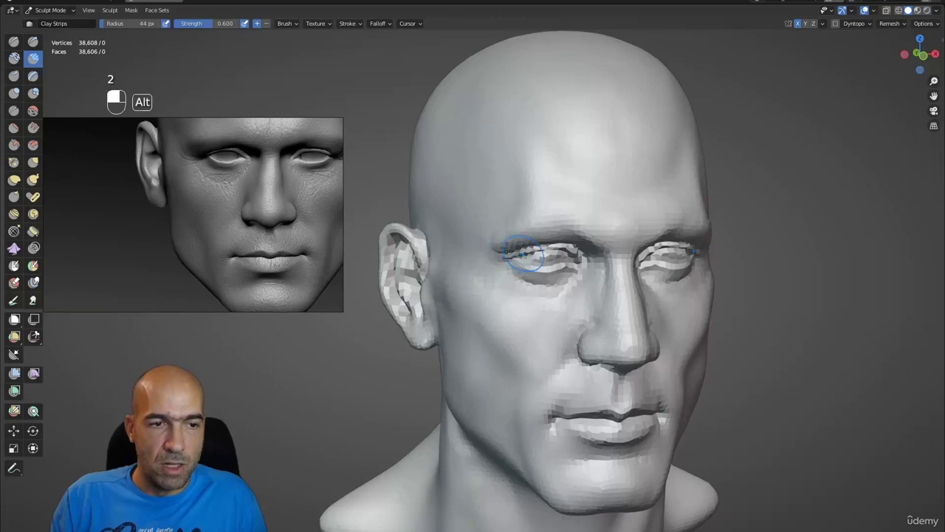
{"action": "mouse_move", "coordinate": [523, 253]}
{"action": "middle_mouse_down", "text": "alt"}
{"action": "mouse_move", "coordinate": [505, 255]}
{"action": "mouse_move", "coordinate": [492, 285]}
{"action": "mouse_move", "coordinate": [531, 293]}
{"action": "mouse_move", "coordinate": [543, 236]}
{"action": "middle_mouse_up", "text": "alt"}
{"action": "key", "text": "g"}
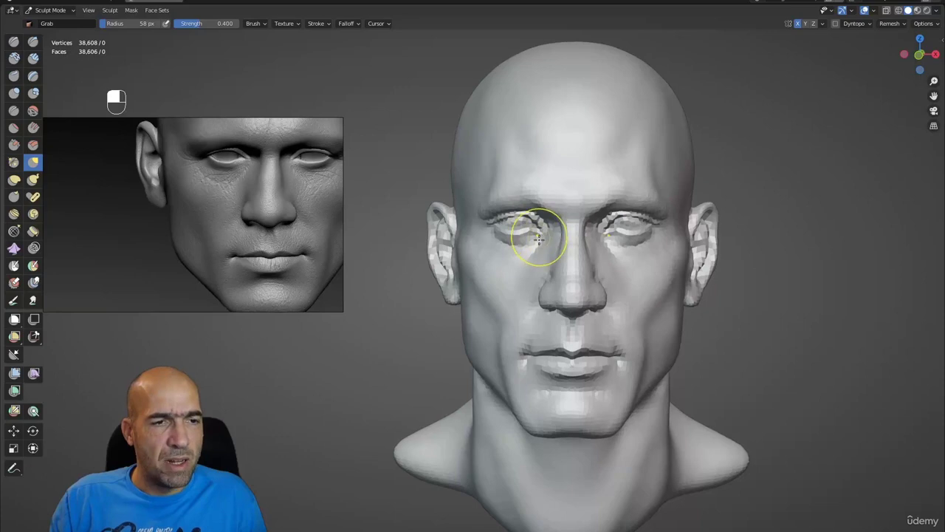
{"action": "mouse_move", "coordinate": [544, 248]}
{"action": "middle_mouse_down", "text": "ctrl"}
{"action": "mouse_move", "coordinate": [547, 228]}
{"action": "mouse_move", "coordinate": [532, 268]}
{"action": "mouse_move", "coordinate": [566, 258]}
{"action": "mouse_move", "coordinate": [592, 213]}
{"action": "middle_mouse_up", "text": "ctrl"}
- Recarve the inner eye corner and nose-side crease, then frame the head with Clay Strips at 58 px
{"action": "key", "text": "1"}
{"action": "left_click_drag", "start_coordinate": [592, 213], "coordinate": [614, 213], "text": "ctrl"}
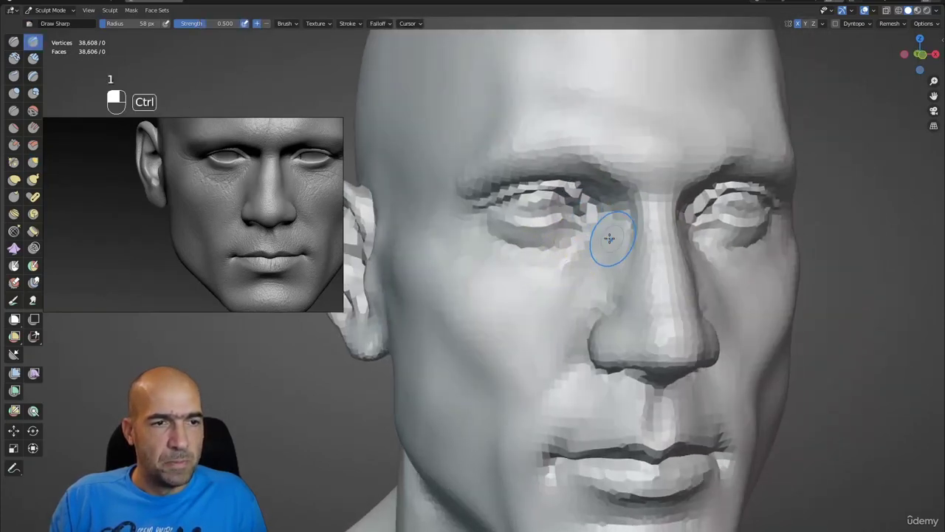
{"action": "mouse_move", "coordinate": [594, 259]}
{"action": "left_mouse_down", "text": "ctrl"}
{"action": "mouse_move", "coordinate": [601, 275]}
{"action": "mouse_move", "coordinate": [567, 308]}
{"action": "left_mouse_up", "text": "ctrl"}
{"action": "scroll", "coordinate": [563, 341], "scroll_direction": "down", "scroll_amount": 6}
{"action": "middle_click_drag", "start_coordinate": [563, 341], "coordinate": [561, 371], "text": "alt"}
{"action": "scroll", "coordinate": [510, 358], "scroll_direction": "down", "scroll_amount": 2}
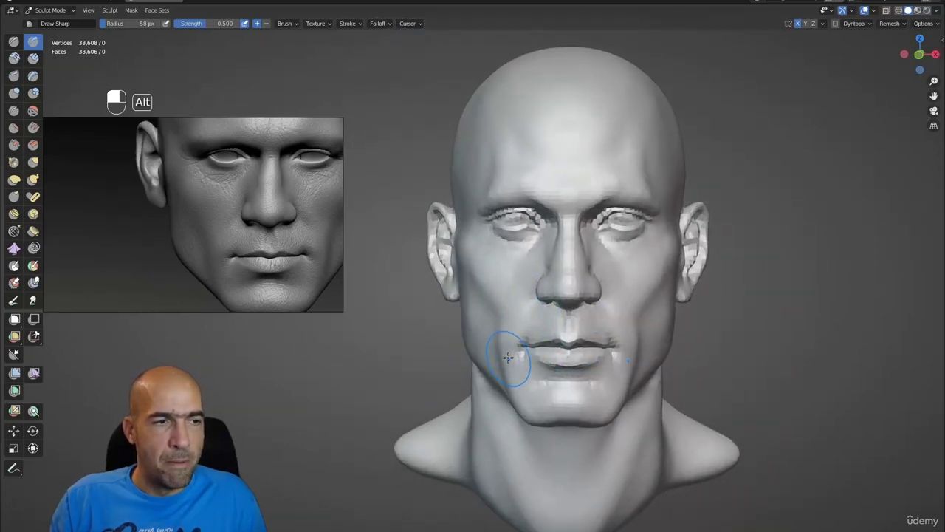
{"action": "scroll", "coordinate": [522, 306], "scroll_direction": "up", "scroll_amount": 3}
{"action": "key", "text": "2"}
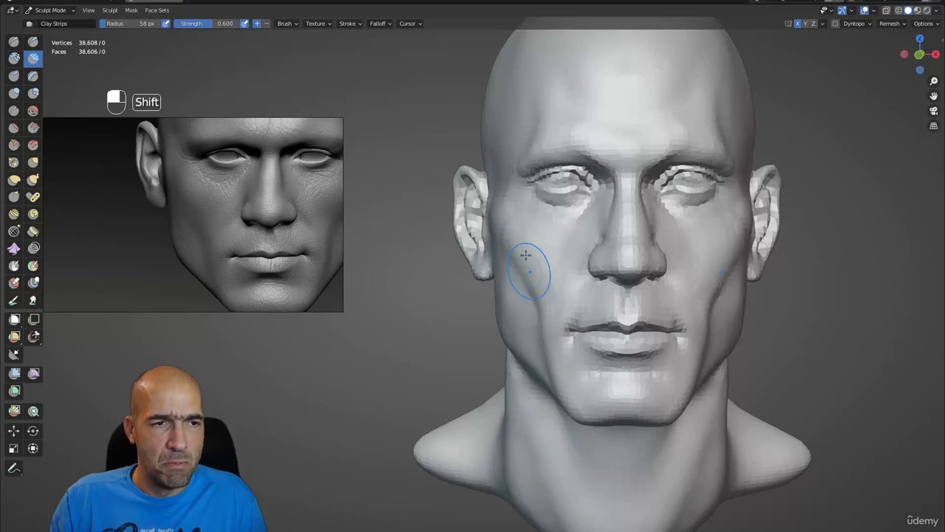
{"action": "scroll", "coordinate": [562, 391], "scroll_direction": "down", "scroll_amount": 3}
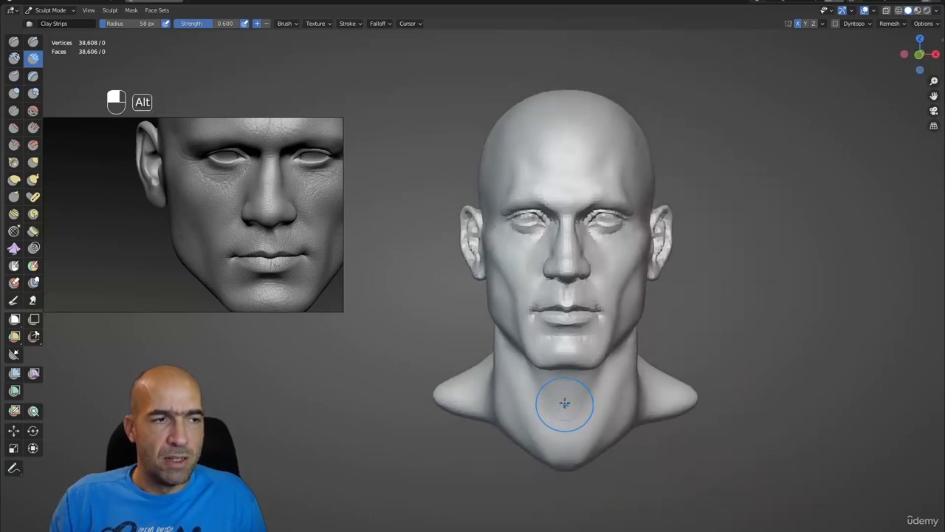
{"action": "middle_click", "coordinate": [576, 384], "text": "alt"}
{"action": "scroll", "coordinate": [566, 359], "scroll_direction": "up", "scroll_amount": 2}
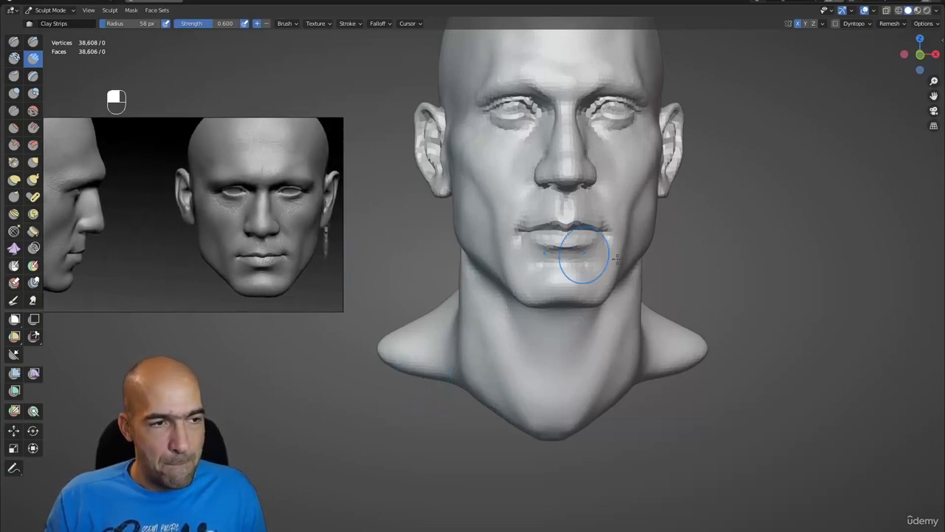
- Undo a stroke, then smooth the neck behind the ear and the jaw corner below it
{"action": "mouse_move", "coordinate": [570, 253]}
{"action": "left_mouse_down", "text": "alt"}
{"action": "mouse_move", "coordinate": [659, 278]}
{"action": "mouse_move", "coordinate": [599, 295]}
{"action": "mouse_move", "coordinate": [584, 296]}
{"action": "mouse_move", "coordinate": [650, 270]}
{"action": "mouse_move", "coordinate": [639, 281]}
{"action": "mouse_move", "coordinate": [523, 279]}
{"action": "mouse_move", "coordinate": [741, 281]}
{"action": "mouse_move", "coordinate": [557, 255]}
{"action": "left_mouse_up", "text": "alt"}
{"action": "key", "text": "ctrl+z"}
{"action": "scroll", "coordinate": [557, 255], "scroll_direction": "up", "scroll_amount": 2}
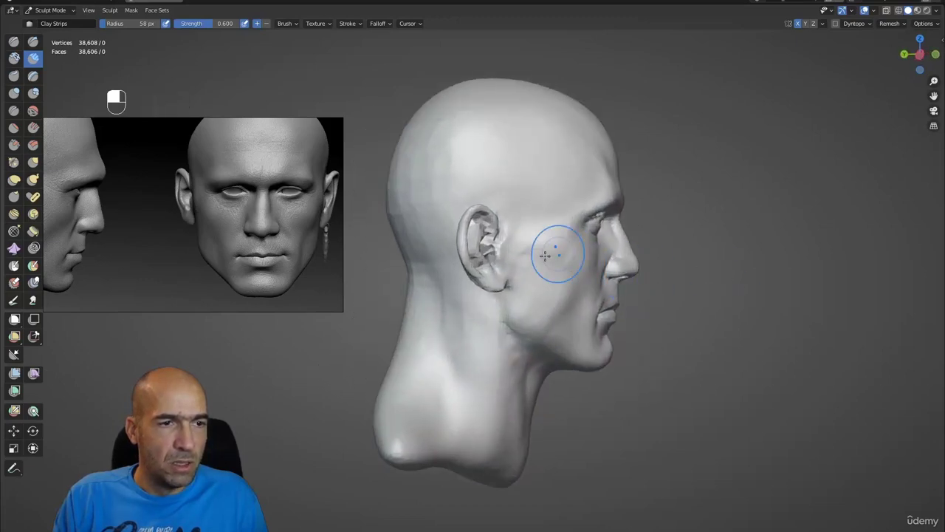
{"action": "key", "text": "f"}
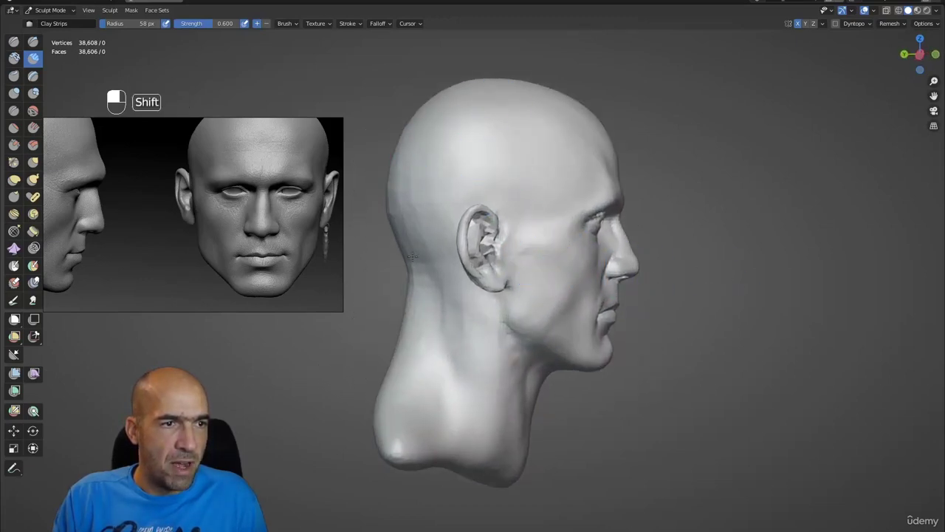
{"action": "left_click_drag", "start_coordinate": [442, 338], "coordinate": [456, 295], "text": "shift"}
{"action": "left_click_drag", "start_coordinate": [512, 377], "coordinate": [515, 331], "text": "shift"}
{"action": "left_click_drag", "start_coordinate": [588, 404], "coordinate": [576, 371], "text": "alt+shift"}
{"action": "scroll", "coordinate": [581, 351], "scroll_direction": "up", "scroll_amount": 1}
{"action": "left_click_drag", "start_coordinate": [584, 332], "coordinate": [535, 313], "text": "alt"}
{"action": "left_click_drag", "start_coordinate": [481, 279], "coordinate": [511, 326], "text": "shift"}
{"action": "middle_click_drag", "start_coordinate": [510, 325], "coordinate": [519, 321], "text": "alt"}
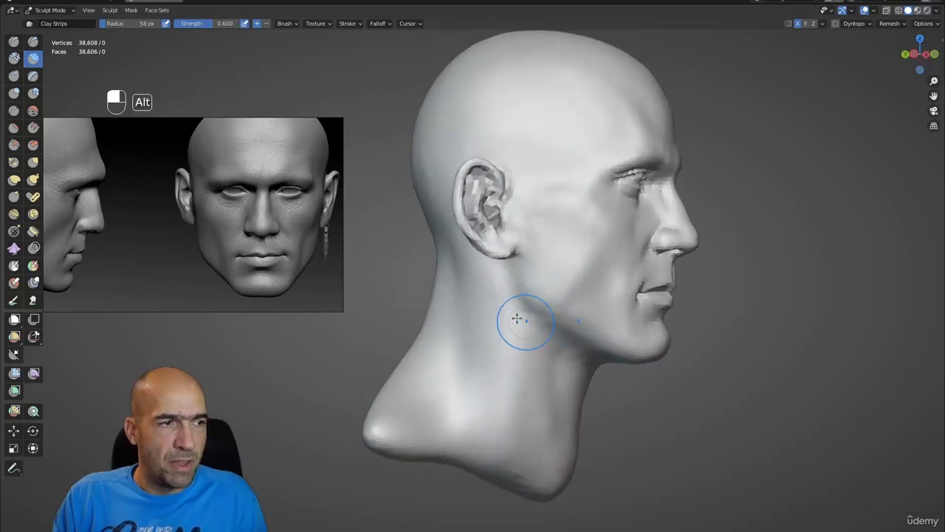
- Undo stray neck strokes, then build up and smooth clay below the ear
{"action": "scroll", "coordinate": [221, 235], "scroll_direction": "up", "scroll_amount": 2}
{"action": "scroll", "coordinate": [222, 236], "scroll_direction": "up", "scroll_amount": 3}
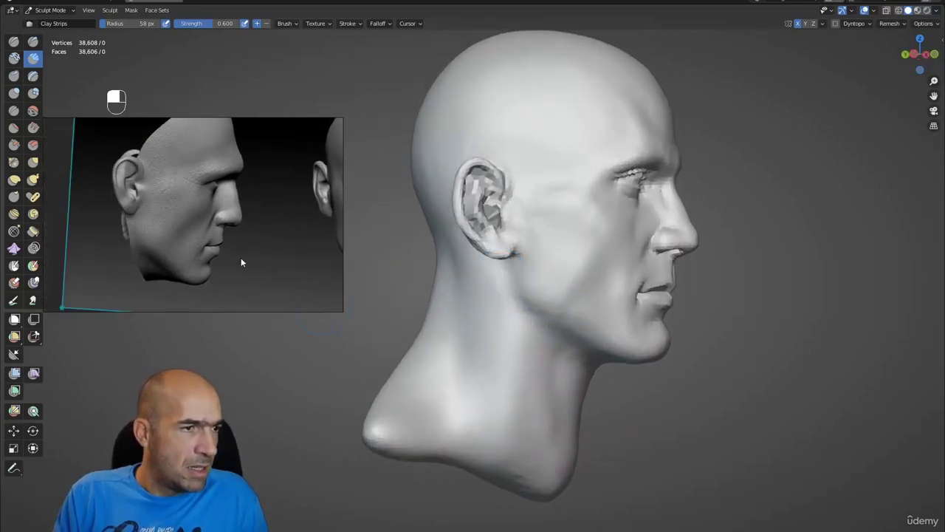
{"action": "scroll", "coordinate": [140, 230], "scroll_direction": "up", "scroll_amount": 2}
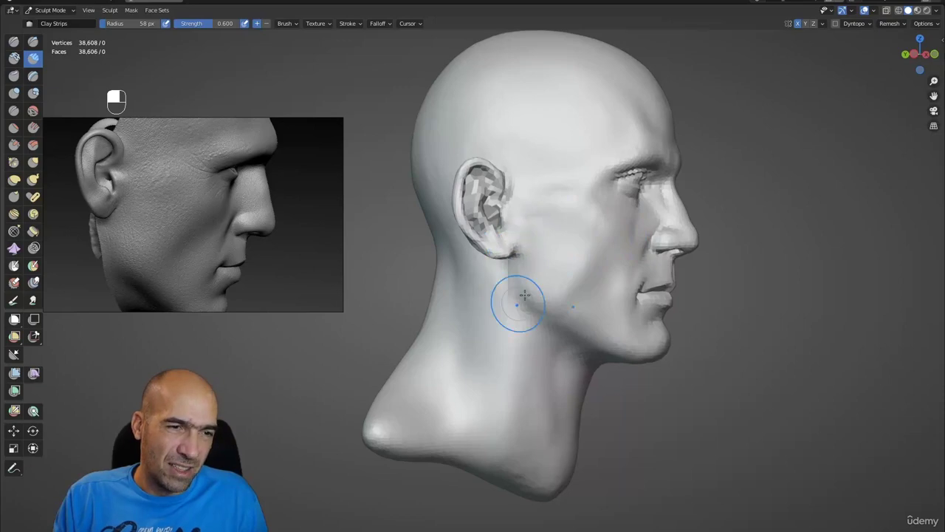
{"action": "key", "text": "ctrl+z"}
{"action": "key", "text": "1"}
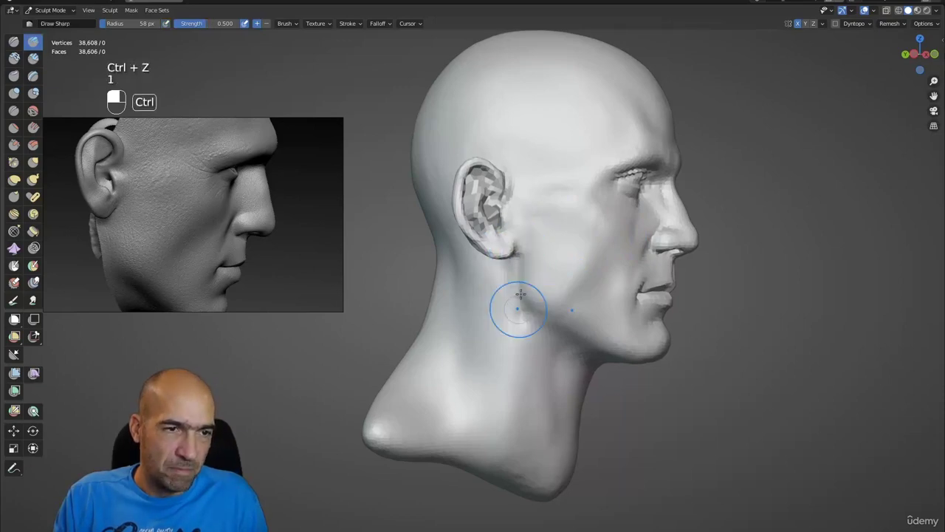
{"action": "mouse_move", "coordinate": [534, 337]}
{"action": "left_mouse_down", "text": "alt"}
{"action": "mouse_move", "coordinate": [627, 336]}
{"action": "mouse_move", "coordinate": [546, 333]}
{"action": "mouse_move", "coordinate": [570, 281]}
{"action": "left_mouse_up", "text": "alt"}
{"action": "key", "text": "ctrl+z"}
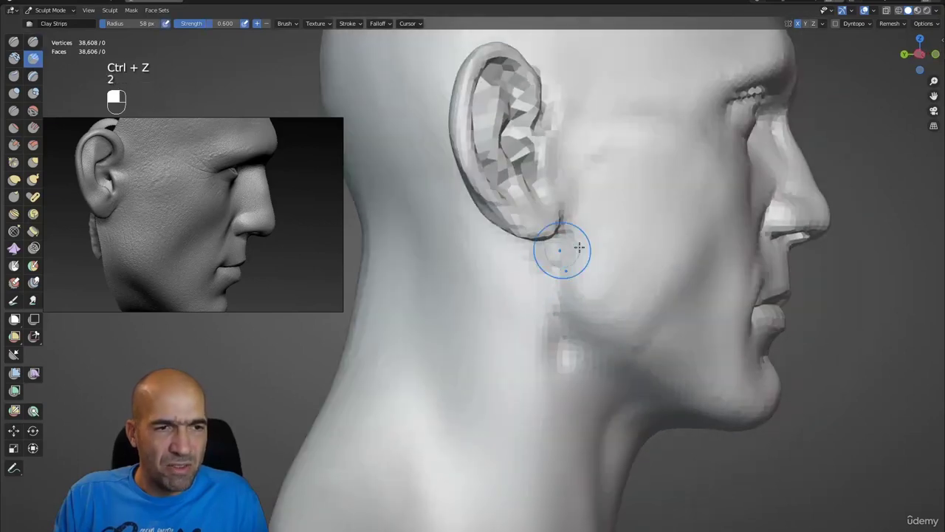
{"action": "mouse_move", "coordinate": [579, 248]}
{"action": "left_mouse_down"}
{"action": "mouse_move", "coordinate": [529, 294]}
{"action": "mouse_move", "coordinate": [566, 313]}
{"action": "mouse_move", "coordinate": [580, 365]}
{"action": "left_mouse_up"}
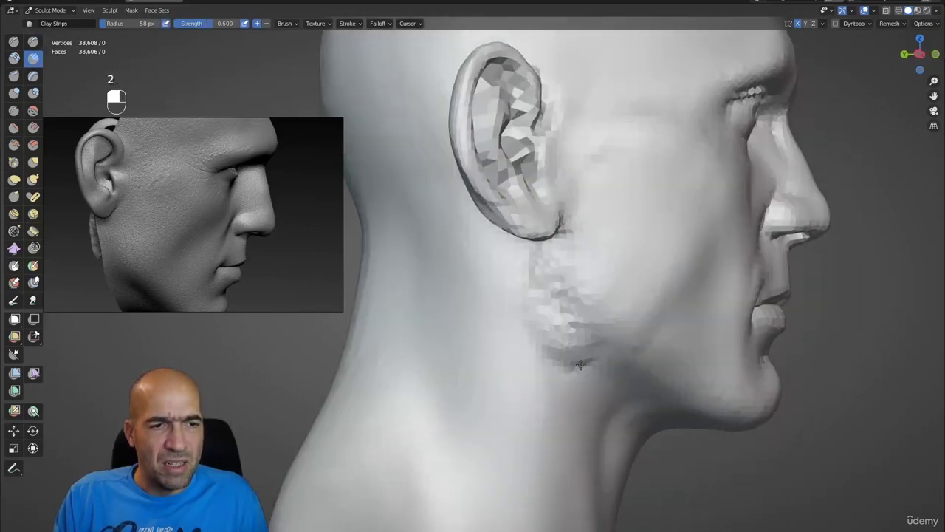
{"action": "left_click_drag", "start_coordinate": [547, 279], "coordinate": [588, 350], "text": "shift"}
- Select Draw Sharp at 58 px and frame a larger front view of the head
{"action": "left_click_drag", "start_coordinate": [591, 226], "coordinate": [515, 302], "text": "alt"}
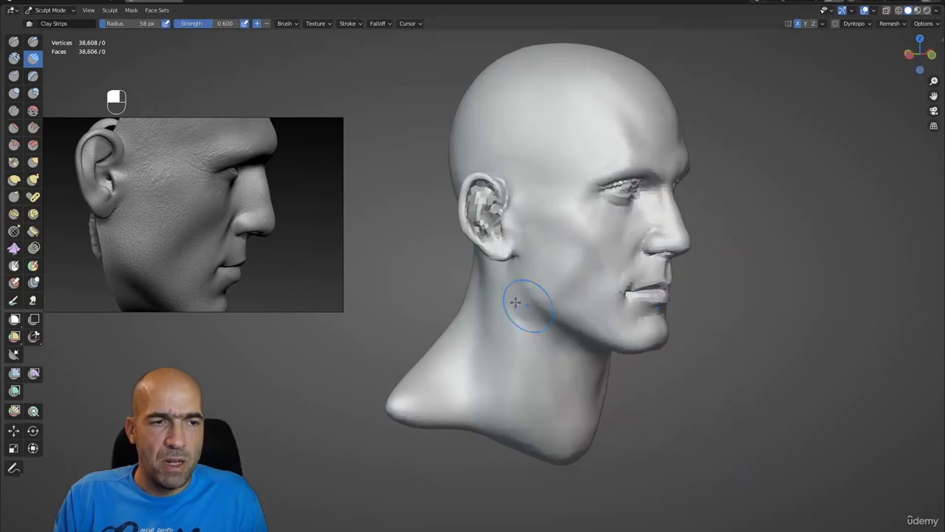
{"action": "left_click_drag", "start_coordinate": [562, 350], "coordinate": [517, 304], "text": "alt"}
{"action": "key", "text": "1"}
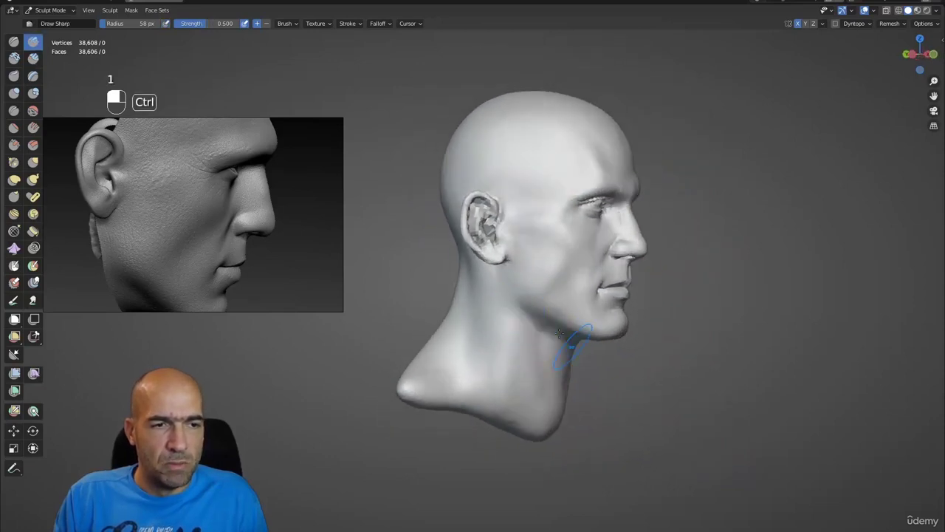
{"action": "left_click_drag", "start_coordinate": [613, 359], "coordinate": [528, 275], "text": "alt"}
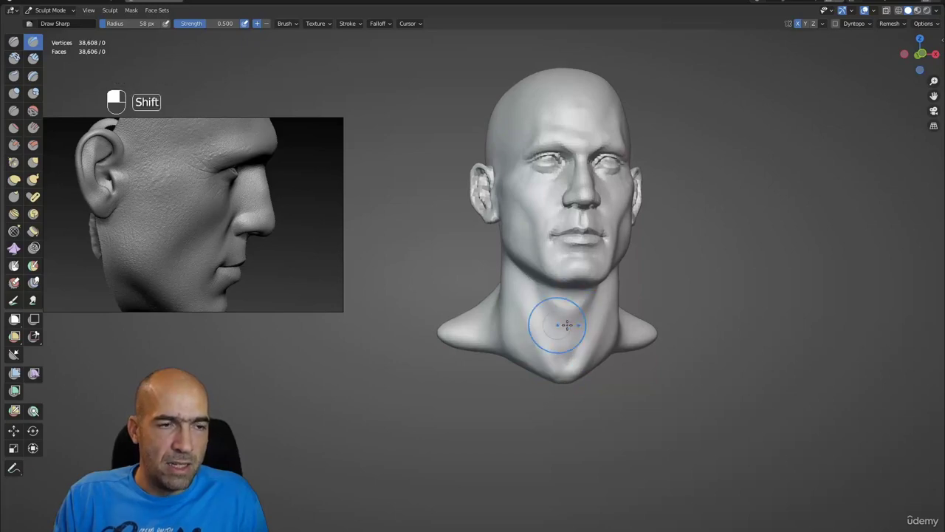
{"action": "mouse_move", "coordinate": [567, 325]}
{"action": "left_mouse_down", "text": "alt"}
{"action": "mouse_move", "coordinate": [517, 320]}
{"action": "mouse_move", "coordinate": [606, 310]}
{"action": "left_mouse_up", "text": "alt"}
- Smooth the creases down the back of the neck using Grab enlarged to 116 px
{"action": "scroll", "coordinate": [612, 274], "scroll_direction": "up", "scroll_amount": 2}
{"action": "key", "text": "g"}
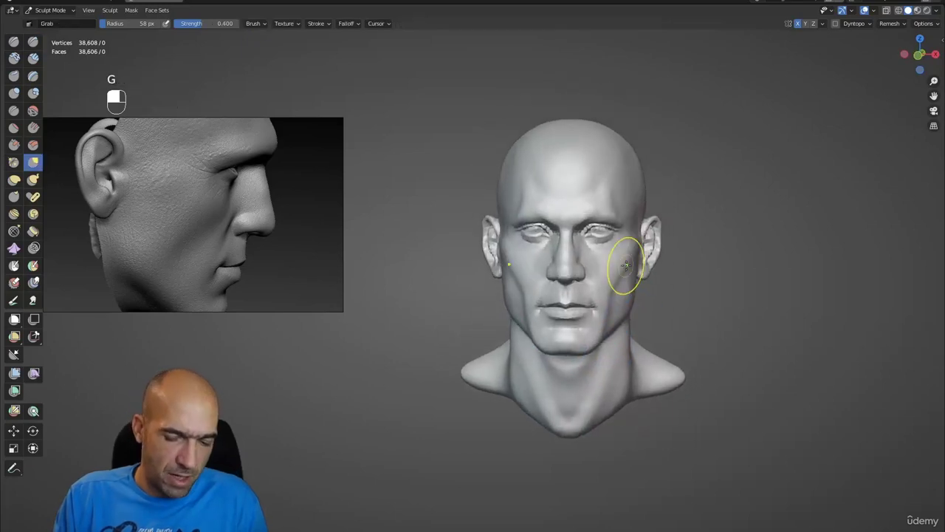
{"action": "key", "text": "bracketright"}
{"action": "key", "text": "bracketright"}
{"action": "key", "text": "bracketright"}
{"action": "key", "text": "bracketright"}
{"action": "key", "text": "bracketright"}
{"action": "key", "text": "bracketright"}
{"action": "key", "text": "bracketright"}
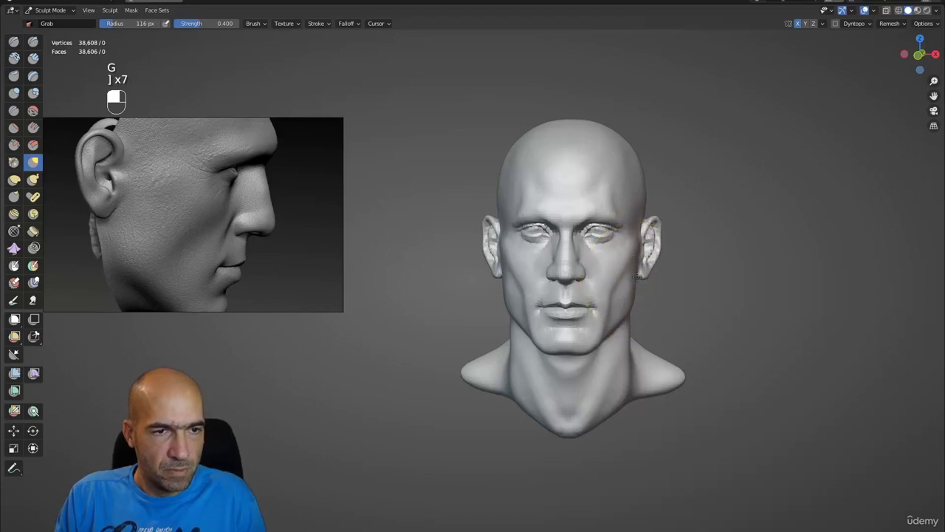
{"action": "mouse_move", "coordinate": [664, 225]}
{"action": "left_mouse_down", "text": "alt"}
{"action": "mouse_move", "coordinate": [650, 229]}
{"action": "mouse_move", "coordinate": [660, 238]}
{"action": "mouse_move", "coordinate": [654, 205]}
{"action": "mouse_move", "coordinate": [646, 226]}
{"action": "mouse_move", "coordinate": [511, 232]}
{"action": "mouse_move", "coordinate": [508, 284]}
{"action": "mouse_move", "coordinate": [495, 282]}
{"action": "left_mouse_up", "text": "alt"}
{"action": "scroll", "coordinate": [612, 211], "scroll_direction": "up", "scroll_amount": 3}
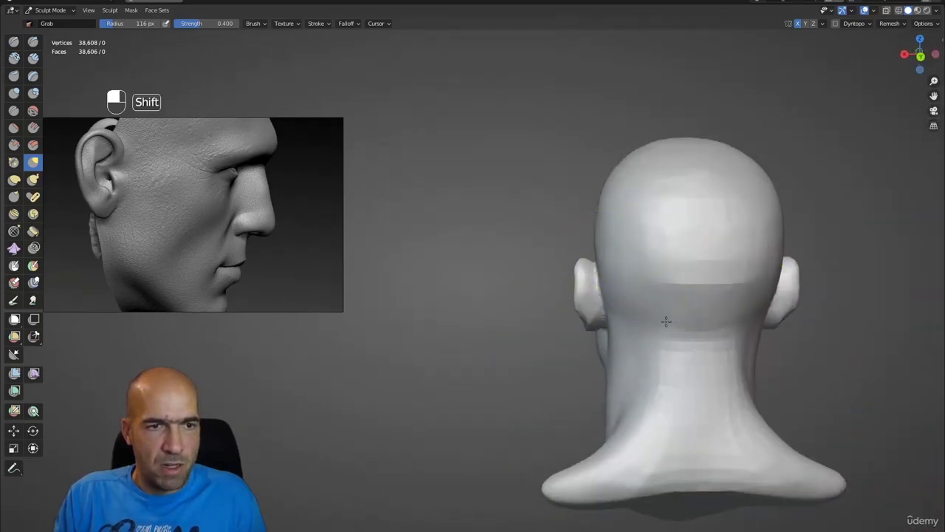
{"action": "mouse_move", "coordinate": [665, 322]}
{"action": "left_mouse_down", "text": "shift"}
{"action": "mouse_move", "coordinate": [709, 285]}
{"action": "mouse_move", "coordinate": [680, 430]}
{"action": "mouse_move", "coordinate": [612, 414]}
{"action": "mouse_move", "coordinate": [610, 390]}
{"action": "left_mouse_up", "text": "shift"}
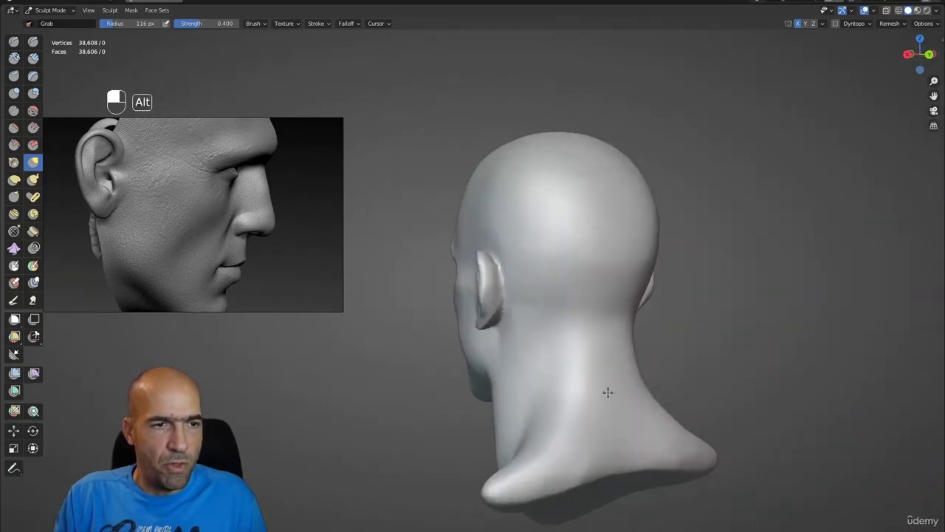
{"action": "scroll", "coordinate": [517, 325], "scroll_direction": "up", "scroll_amount": 4}
- Carve crease detail into the ear with Draw Sharp and smooth its lower part
{"action": "key", "text": "1"}
{"action": "left_click_drag", "start_coordinate": [529, 226], "coordinate": [539, 355], "text": "ctrl"}
{"action": "mouse_move", "coordinate": [536, 310]}
{"action": "left_mouse_down", "text": "shift"}
{"action": "mouse_move", "coordinate": [543, 354]}
{"action": "mouse_move", "coordinate": [509, 373]}
{"action": "mouse_move", "coordinate": [553, 383]}
{"action": "mouse_move", "coordinate": [684, 359]}
{"action": "left_mouse_up", "text": "shift"}
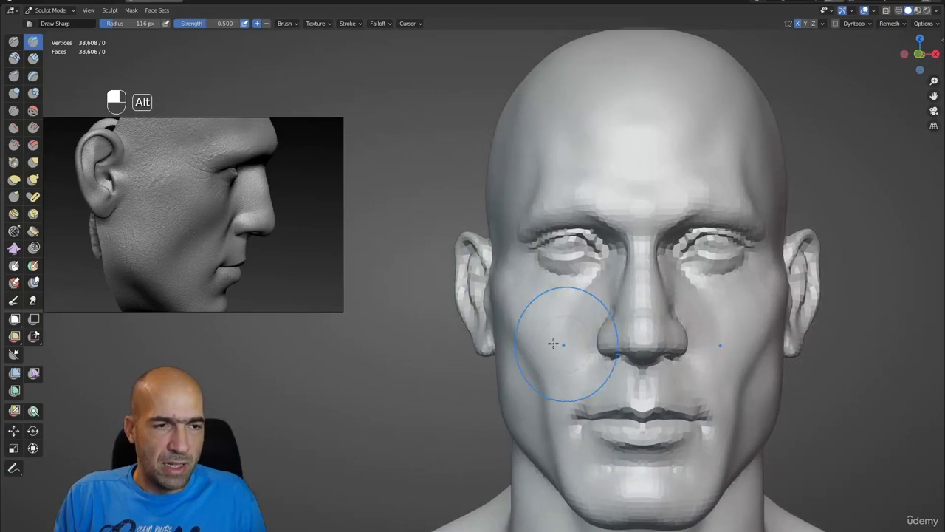
{"action": "mouse_move", "coordinate": [553, 342]}
{"action": "left_mouse_down", "text": "alt"}
{"action": "mouse_move", "coordinate": [527, 282]}
{"action": "mouse_move", "coordinate": [541, 255]}
{"action": "mouse_move", "coordinate": [517, 265]}
{"action": "mouse_move", "coordinate": [502, 215]}
{"action": "left_mouse_up", "text": "alt"}
{"action": "scroll", "coordinate": [538, 316], "scroll_direction": "up", "scroll_amount": 3}
{"action": "key", "text": "g"}
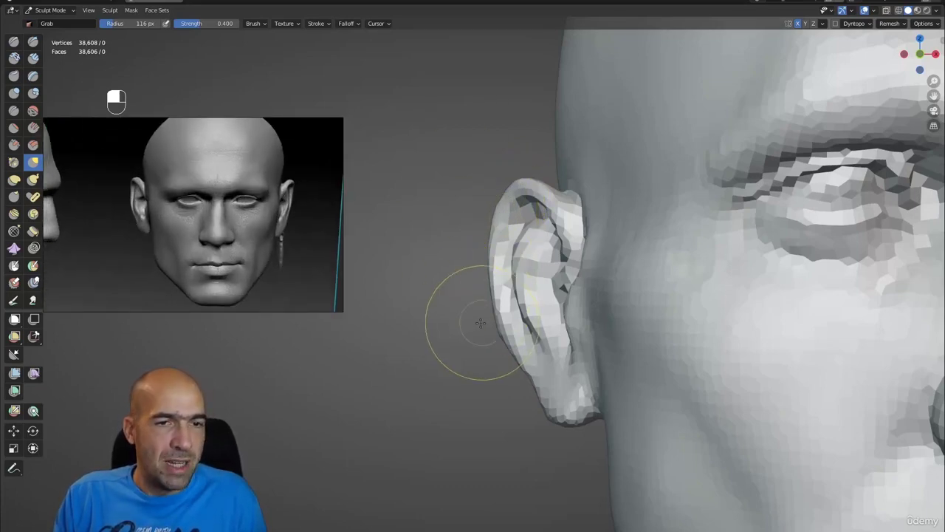
- Build up under the eye with 66 px Clay Strips, then deepen the upper eyelid crease with Draw Sharp
{"action": "mouse_move", "coordinate": [458, 295]}
{"action": "left_mouse_down", "text": "alt"}
{"action": "mouse_move", "coordinate": [536, 286]}
{"action": "mouse_move", "coordinate": [559, 255]}
{"action": "left_mouse_up", "text": "alt"}
{"action": "key", "text": "2"}
{"action": "key", "text": "bracketleft"}
{"action": "key", "text": "bracketleft"}
{"action": "key", "text": "bracketleft"}
{"action": "key", "text": "bracketleft"}
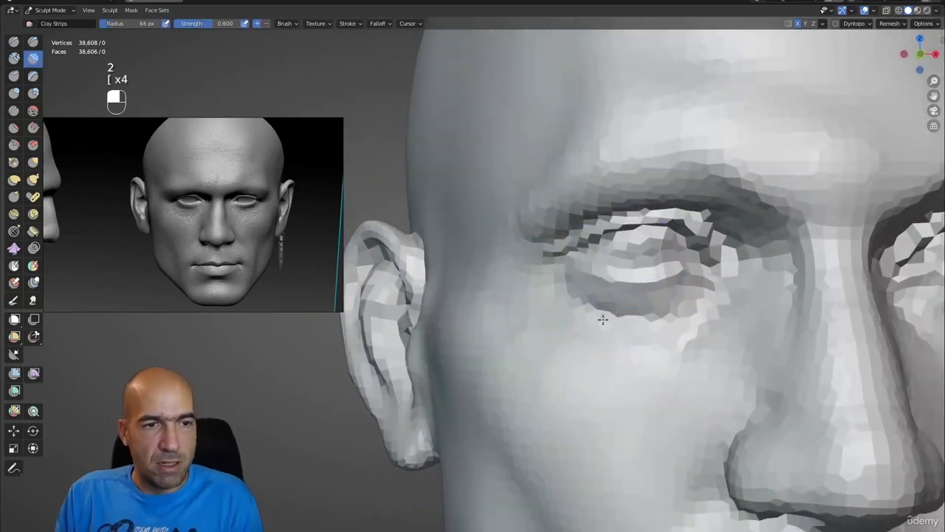
{"action": "mouse_move", "coordinate": [602, 319]}
{"action": "left_mouse_down"}
{"action": "mouse_move", "coordinate": [664, 323]}
{"action": "mouse_move", "coordinate": [702, 310]}
{"action": "mouse_move", "coordinate": [692, 322]}
{"action": "mouse_move", "coordinate": [664, 313]}
{"action": "mouse_move", "coordinate": [702, 301]}
{"action": "mouse_move", "coordinate": [613, 310]}
{"action": "mouse_move", "coordinate": [562, 285]}
{"action": "mouse_move", "coordinate": [643, 232]}
{"action": "left_mouse_up"}
{"action": "key", "text": "1"}
{"action": "key", "text": "2"}
{"action": "key", "text": "1"}
{"action": "key", "text": "1"}
{"action": "left_click_drag", "start_coordinate": [583, 253], "coordinate": [668, 234], "text": "ctrl"}
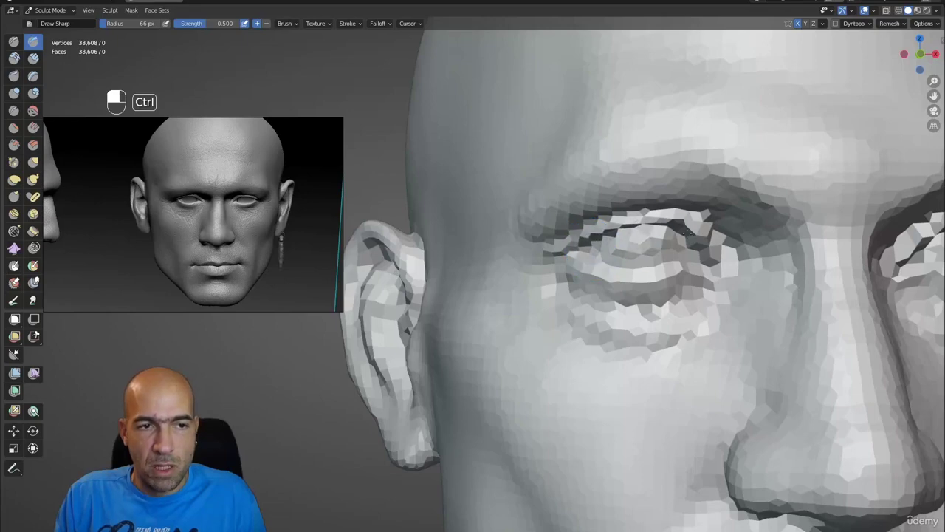
- Voxel-remesh the head at about 0.01 m, raising it to 285,560 vertices
{"action": "middle_click_drag", "start_coordinate": [688, 267], "coordinate": [595, 285]}
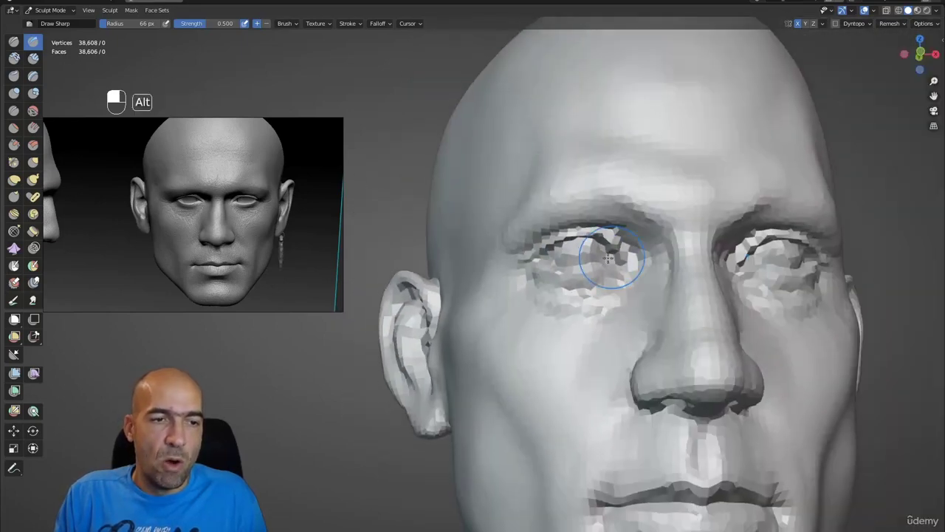
{"action": "scroll", "coordinate": [577, 293], "scroll_direction": "down", "scroll_amount": 1}
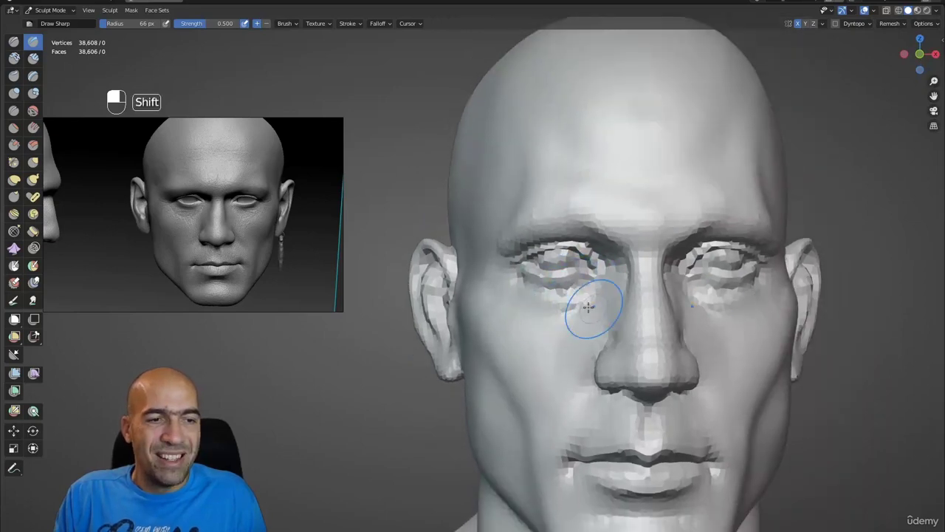
{"action": "middle_click_drag", "start_coordinate": [539, 321], "coordinate": [577, 328], "text": "alt"}
{"action": "scroll", "coordinate": [579, 319], "scroll_direction": "up", "scroll_amount": 2}
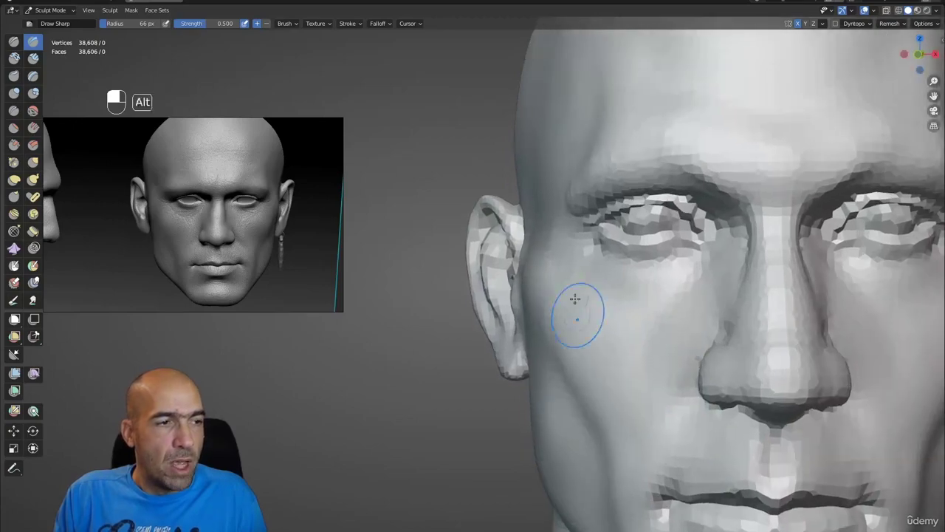
{"action": "scroll", "coordinate": [185, 204], "scroll_direction": "up", "scroll_amount": 2}
{"action": "scroll", "coordinate": [186, 204], "scroll_direction": "up", "scroll_amount": 2}
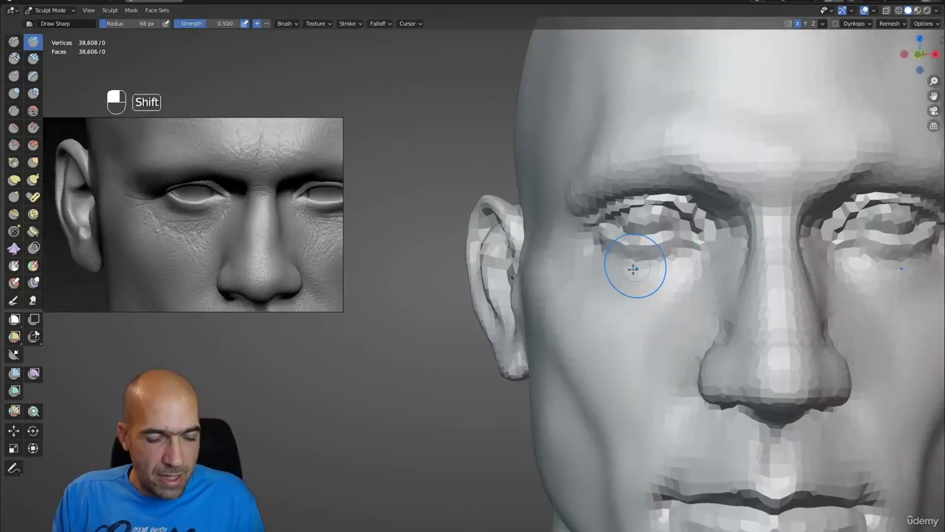
{"action": "key", "text": "shift+r"}
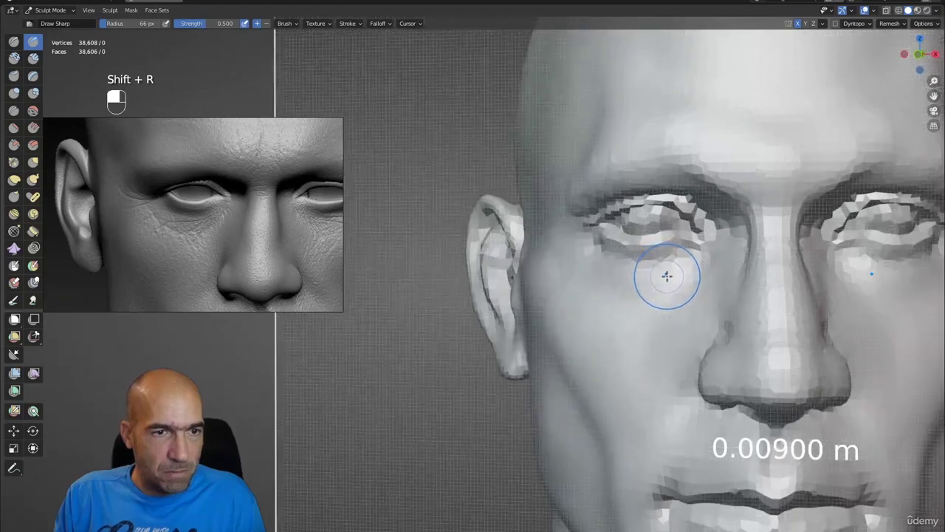
{"action": "left_click", "coordinate": [663, 280]}
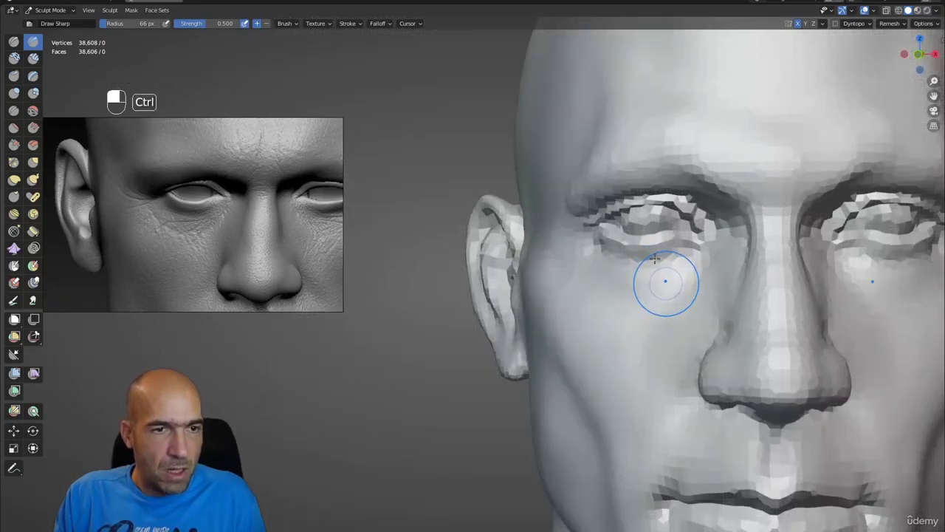
{"action": "key", "text": "ctrl+r"}
{"action": "scroll", "coordinate": [544, 263], "scroll_direction": "down", "scroll_amount": 5}
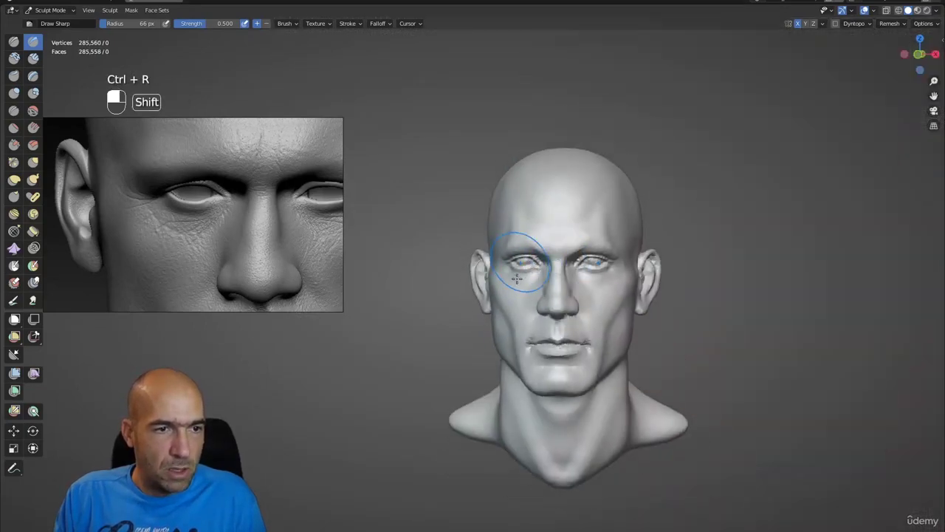
- Smooth the face, then carve the upper eyelid crease and inner eye corner with Draw Sharp at 47 px
{"action": "mouse_move", "coordinate": [517, 279]}
{"action": "left_mouse_down", "text": "shift"}
{"action": "mouse_move", "coordinate": [558, 295]}
{"action": "mouse_move", "coordinate": [548, 372]}
{"action": "mouse_move", "coordinate": [569, 374]}
{"action": "mouse_move", "coordinate": [555, 328]}
{"action": "mouse_move", "coordinate": [625, 298]}
{"action": "mouse_move", "coordinate": [607, 297]}
{"action": "left_mouse_up", "text": "shift"}
{"action": "left_click_drag", "start_coordinate": [607, 297], "coordinate": [604, 291], "text": "alt+shift"}
{"action": "left_click_drag", "start_coordinate": [604, 291], "coordinate": [612, 284], "text": "ctrl+alt"}
{"action": "key", "text": "1"}
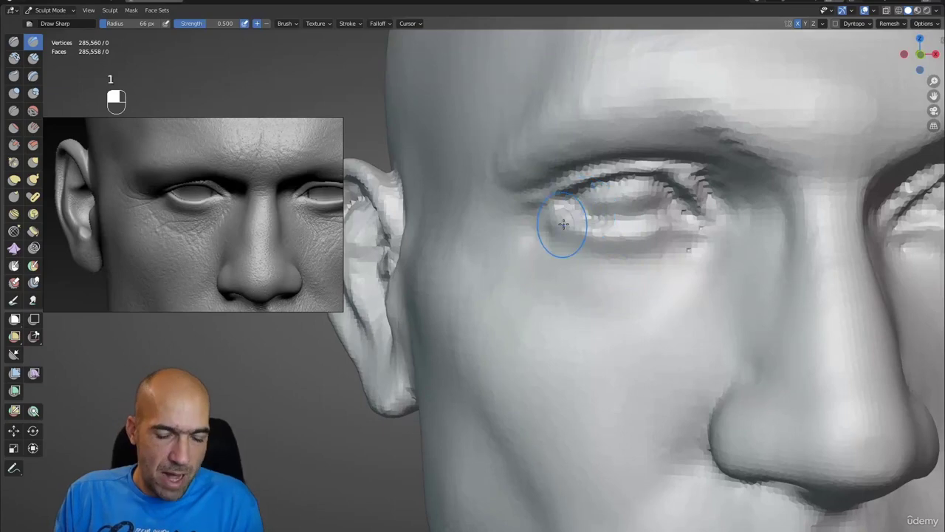
{"action": "key", "text": "bracketleft"}
{"action": "key", "text": "bracketleft"}
{"action": "key", "text": "bracketleft"}
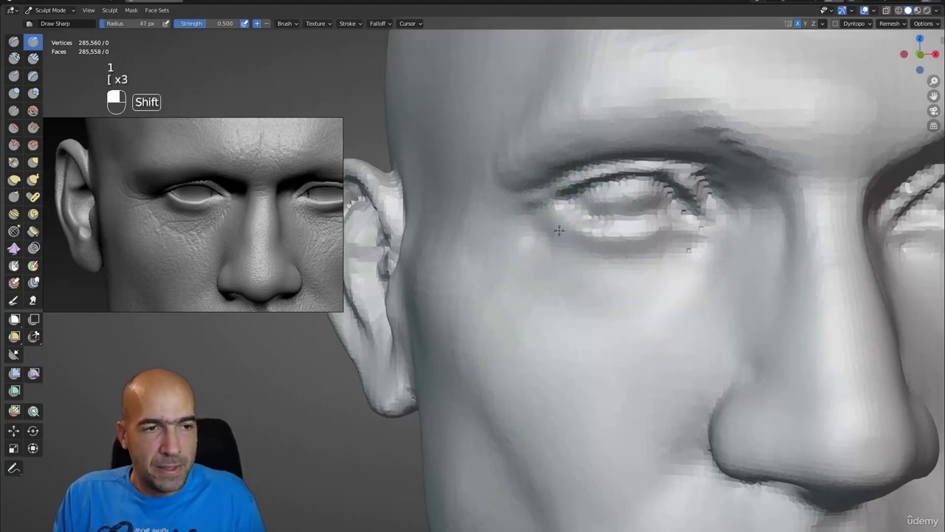
{"action": "mouse_move", "coordinate": [566, 218]}
{"action": "left_mouse_down", "text": "alt"}
{"action": "mouse_move", "coordinate": [565, 228]}
{"action": "mouse_move", "coordinate": [657, 231]}
{"action": "mouse_move", "coordinate": [675, 207]}
{"action": "mouse_move", "coordinate": [702, 228]}
{"action": "mouse_move", "coordinate": [693, 217]}
{"action": "mouse_move", "coordinate": [667, 224]}
{"action": "left_mouse_up", "text": "alt"}
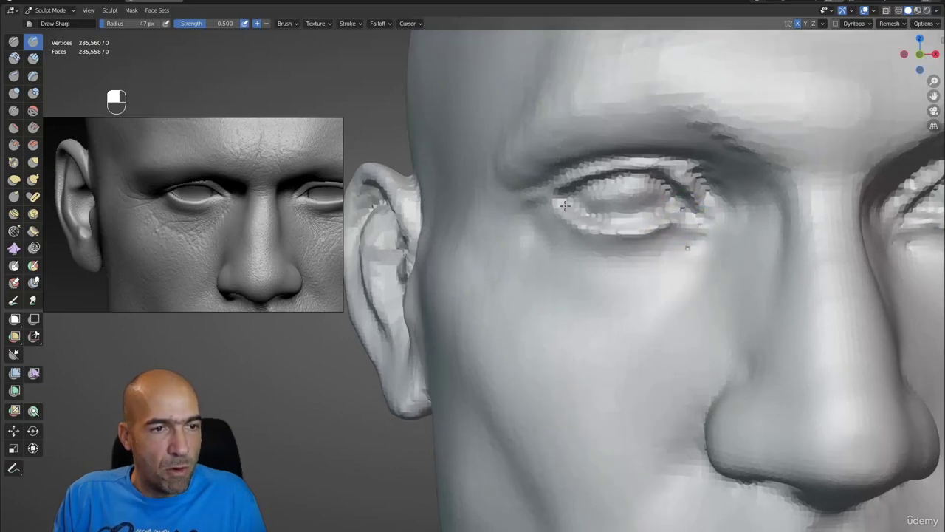
{"action": "mouse_move", "coordinate": [581, 208]}
{"action": "left_mouse_down", "text": "ctrl"}
{"action": "mouse_move", "coordinate": [670, 208]}
{"action": "mouse_move", "coordinate": [641, 194]}
{"action": "mouse_move", "coordinate": [612, 198]}
{"action": "left_mouse_up", "text": "ctrl"}
{"action": "middle_click_drag", "start_coordinate": [609, 206], "coordinate": [576, 209]}
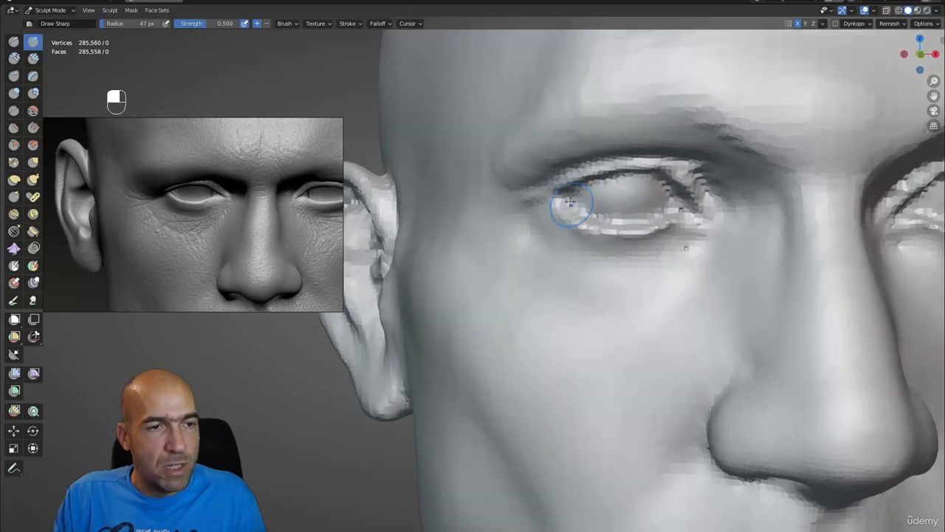
{"action": "mouse_move", "coordinate": [576, 208]}
{"action": "left_mouse_down", "text": "ctrl"}
{"action": "mouse_move", "coordinate": [562, 201]}
{"action": "mouse_move", "coordinate": [535, 222]}
{"action": "mouse_move", "coordinate": [545, 235]}
{"action": "left_mouse_up", "text": "ctrl"}
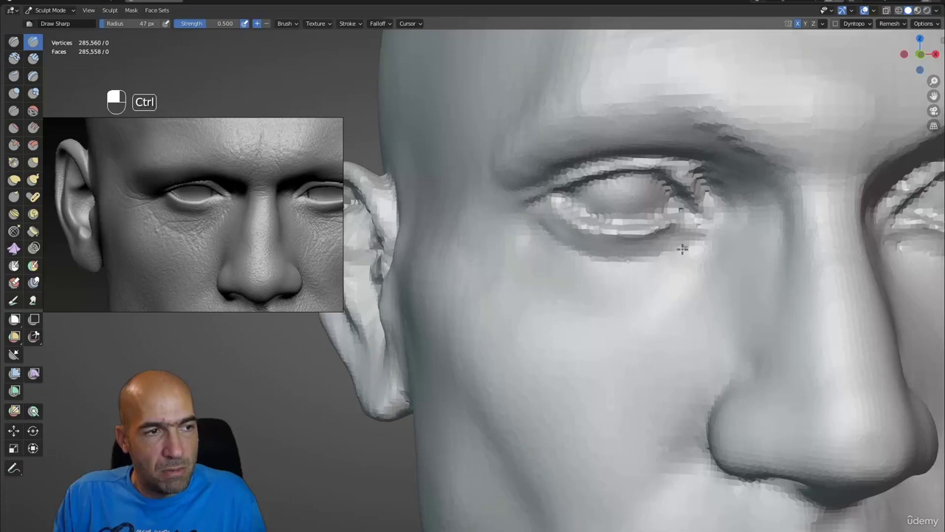
- Carve and deepen the lower eyelid crease with Draw Sharp and SculptDraw, smoothing along it
{"action": "mouse_move", "coordinate": [682, 249]}
{"action": "left_mouse_down", "text": "ctrl"}
{"action": "mouse_move", "coordinate": [696, 237]}
{"action": "mouse_move", "coordinate": [660, 254]}
{"action": "mouse_move", "coordinate": [658, 243]}
{"action": "left_mouse_up", "text": "ctrl"}
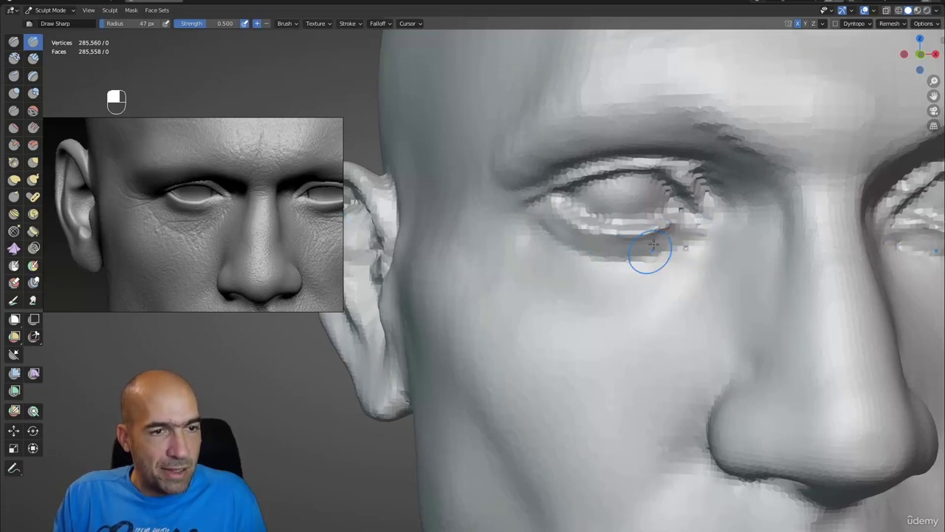
{"action": "key", "text": "x"}
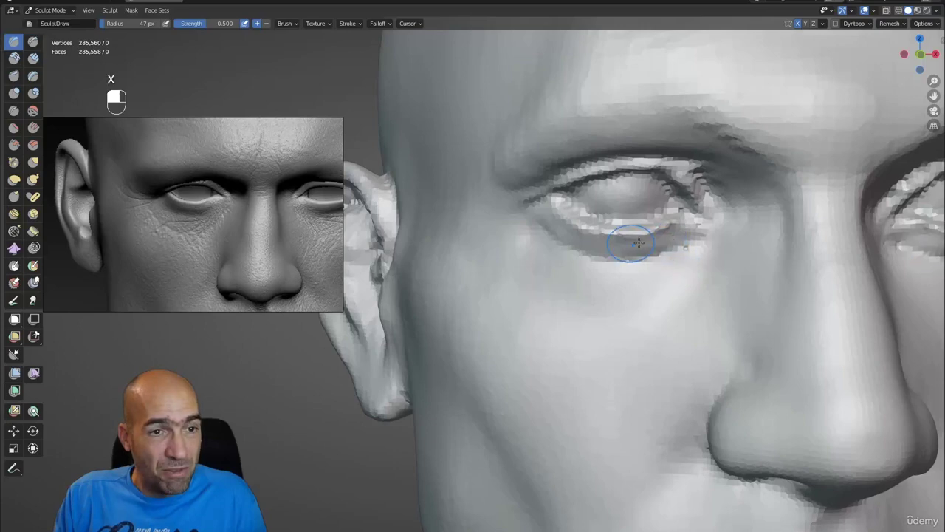
{"action": "mouse_move", "coordinate": [638, 243]}
{"action": "left_mouse_down"}
{"action": "mouse_move", "coordinate": [555, 223]}
{"action": "mouse_move", "coordinate": [621, 247]}
{"action": "mouse_move", "coordinate": [671, 246]}
{"action": "mouse_move", "coordinate": [555, 237]}
{"action": "mouse_move", "coordinate": [671, 249]}
{"action": "left_mouse_up"}
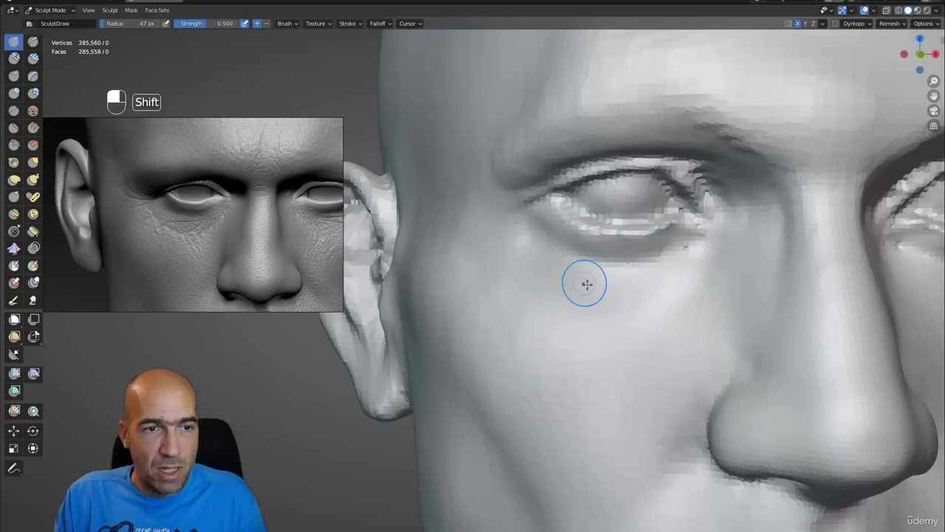
{"action": "left_click_drag", "start_coordinate": [584, 283], "coordinate": [601, 282], "text": "alt"}
{"action": "key", "text": "p"}
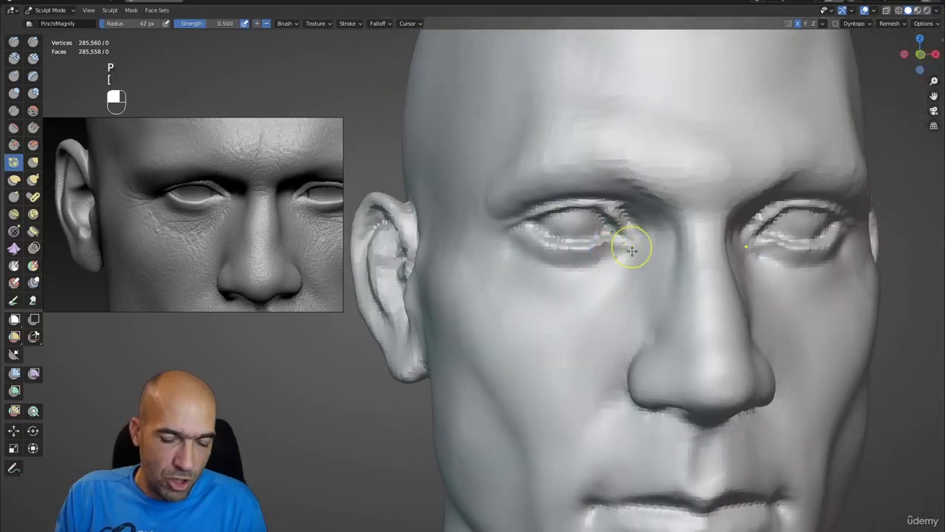
{"action": "key", "text": "bracketleft"}
{"action": "key", "text": "bracketleft"}
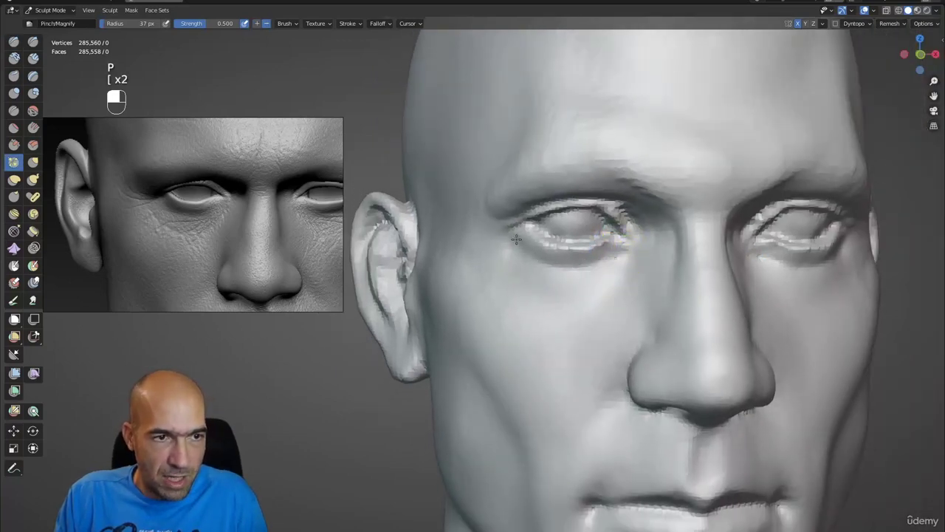
{"action": "mouse_move", "coordinate": [559, 302]}
{"action": "left_mouse_down", "text": "ctrl+alt"}
{"action": "mouse_move", "coordinate": [561, 347]}
{"action": "mouse_move", "coordinate": [533, 279]}
{"action": "mouse_move", "coordinate": [583, 264]}
{"action": "mouse_move", "coordinate": [573, 262]}
{"action": "mouse_move", "coordinate": [586, 247]}
{"action": "mouse_move", "coordinate": [616, 258]}
{"action": "mouse_move", "coordinate": [599, 247]}
{"action": "mouse_move", "coordinate": [634, 238]}
{"action": "mouse_move", "coordinate": [576, 225]}
{"action": "mouse_move", "coordinate": [531, 238]}
{"action": "mouse_move", "coordinate": [542, 231]}
{"action": "mouse_move", "coordinate": [557, 236]}
{"action": "mouse_move", "coordinate": [490, 264]}
{"action": "mouse_move", "coordinate": [524, 268]}
{"action": "mouse_move", "coordinate": [504, 302]}
{"action": "mouse_move", "coordinate": [498, 289]}
{"action": "left_mouse_up", "text": "ctrl+alt"}
{"action": "key", "text": "1"}
{"action": "key", "text": "x"}
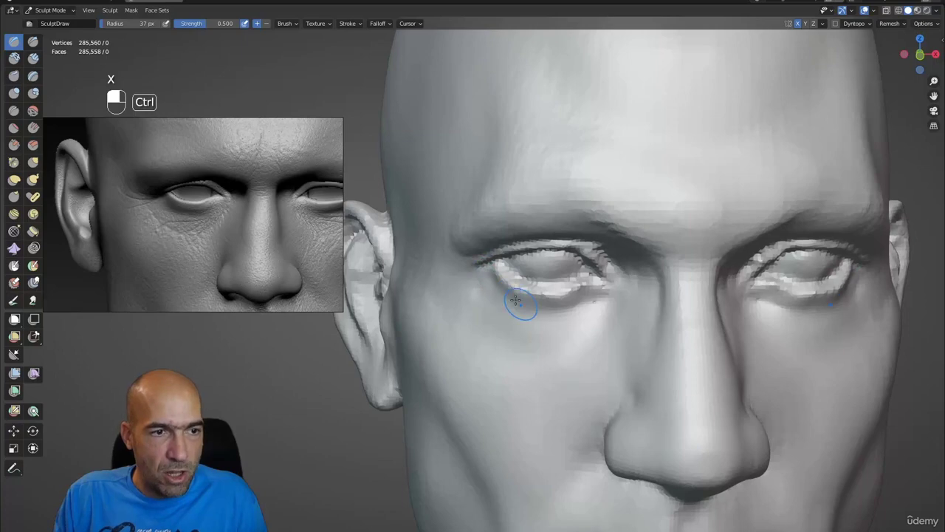
{"action": "scroll", "coordinate": [560, 326], "scroll_direction": "down", "scroll_amount": 3}
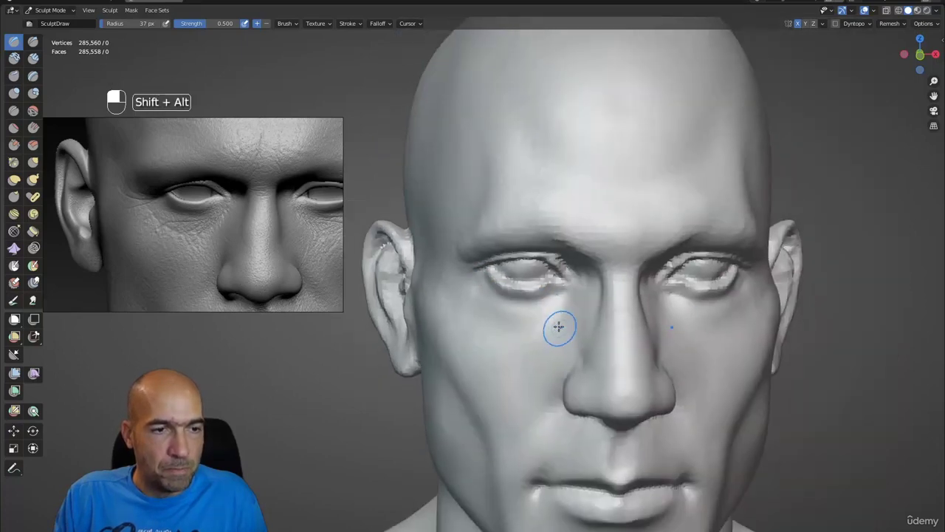
{"action": "mouse_move", "coordinate": [559, 327]}
{"action": "left_mouse_down", "text": "alt"}
{"action": "mouse_move", "coordinate": [578, 306]}
{"action": "mouse_move", "coordinate": [555, 314]}
{"action": "left_mouse_up", "text": "alt"}
{"action": "scroll", "coordinate": [562, 301], "scroll_direction": "up", "scroll_amount": 3}
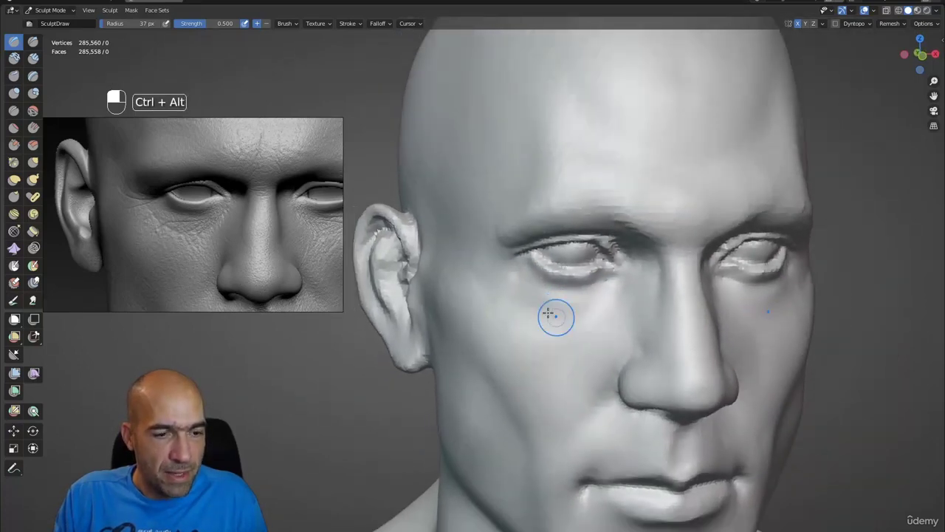
- Build up clay beneath the left eye with an enlarged Clay Strips brush
{"action": "key", "text": "2"}
{"action": "key", "text": "bracketright"}
{"action": "key", "text": "bracketright"}
{"action": "scroll", "coordinate": [583, 287], "scroll_direction": "up", "scroll_amount": 3}
{"action": "key", "text": "bracketright"}
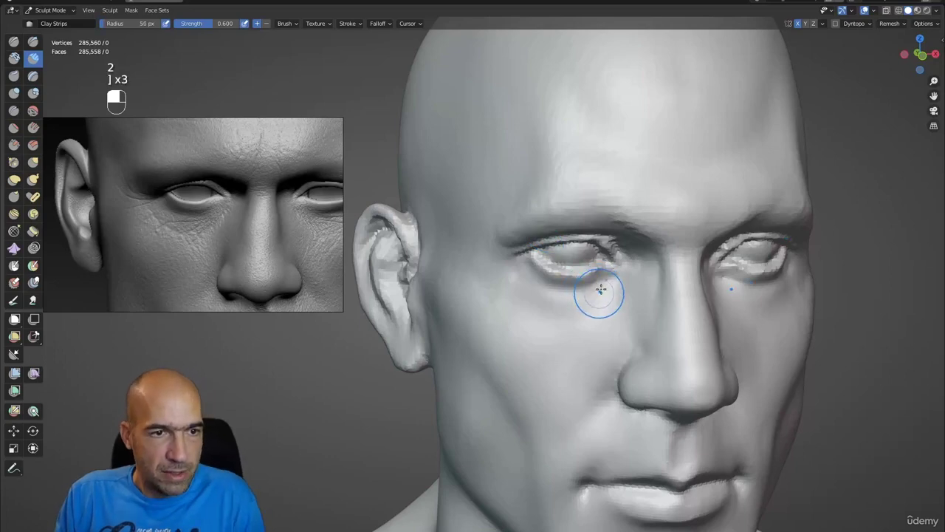
{"action": "left_click_drag", "start_coordinate": [601, 291], "coordinate": [563, 308]}
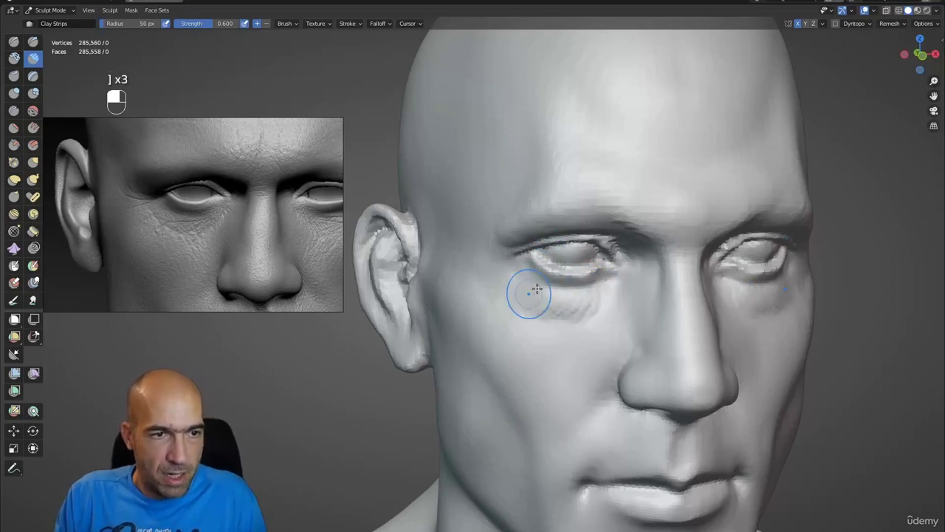
{"action": "left_click_drag", "start_coordinate": [498, 277], "coordinate": [524, 293], "text": "alt"}
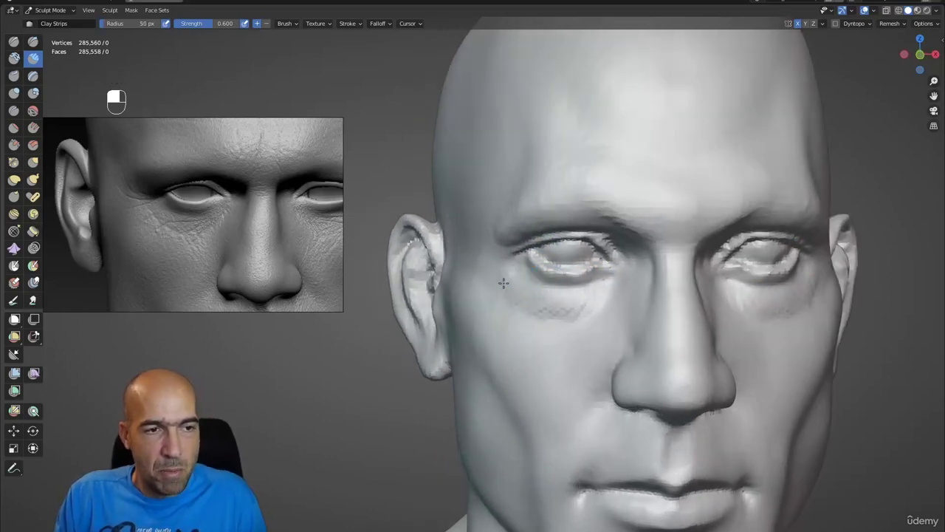
{"action": "left_click_drag", "start_coordinate": [597, 293], "coordinate": [602, 287], "text": "alt"}
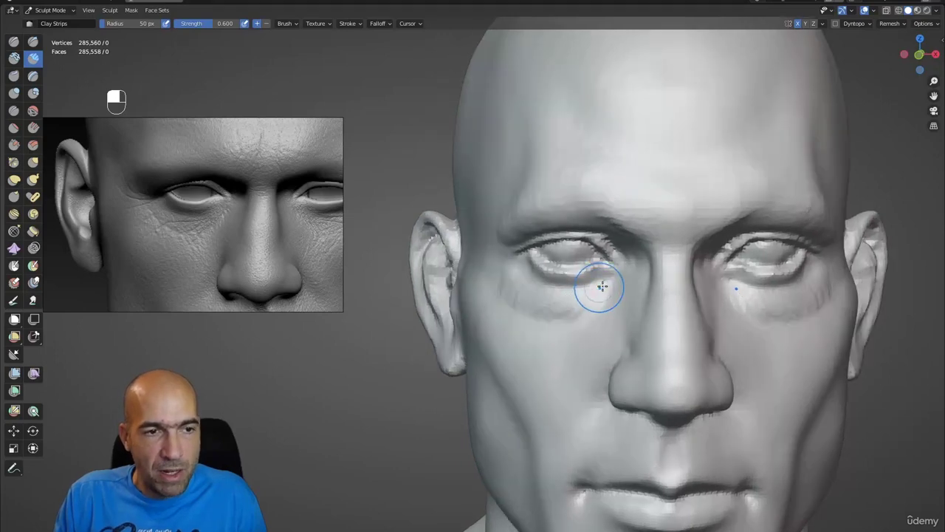
- Refine the under-eye creases with Draw Sharp and Clay Strips, checking front and right profile views
{"action": "key", "text": "1"}
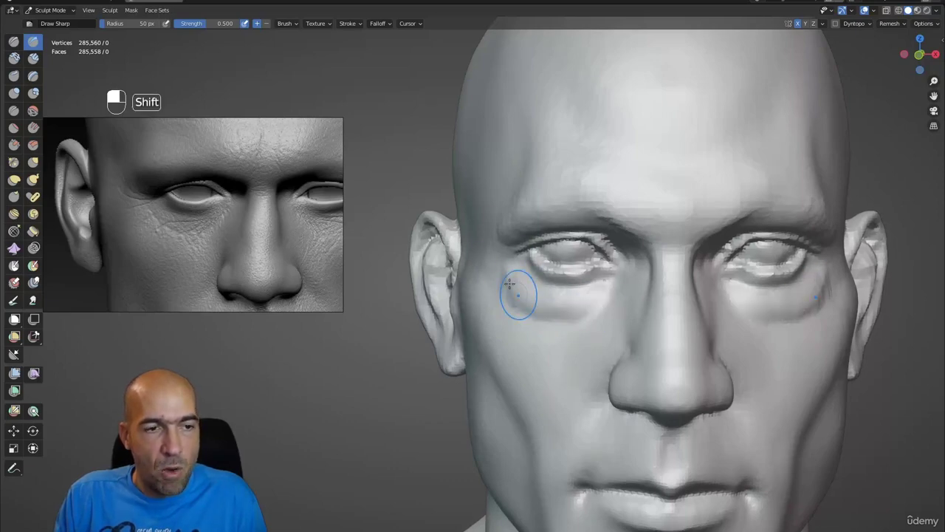
{"action": "left_click_drag", "start_coordinate": [510, 285], "coordinate": [568, 306], "text": "ctrl+alt"}
{"action": "left_click_drag", "start_coordinate": [568, 305], "coordinate": [606, 298], "text": "alt"}
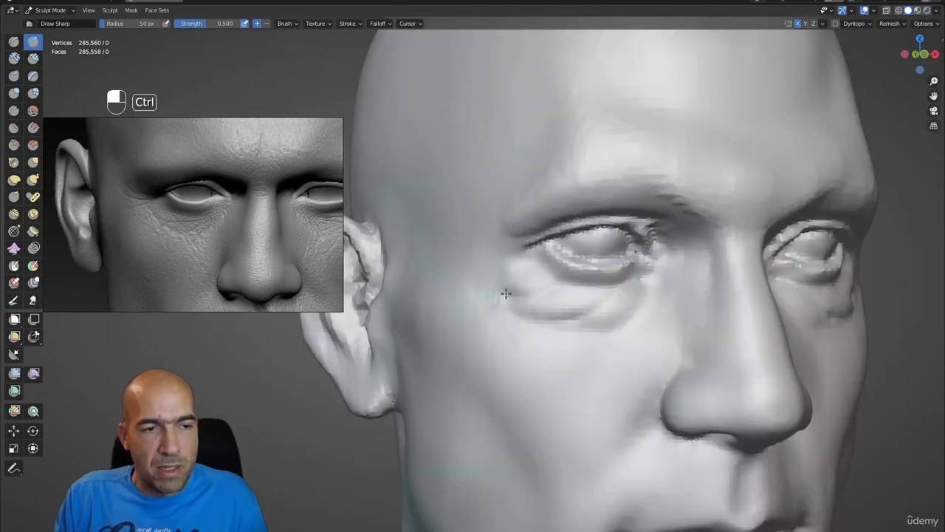
{"action": "left_click_drag", "start_coordinate": [506, 293], "coordinate": [593, 306], "text": "ctrl+alt"}
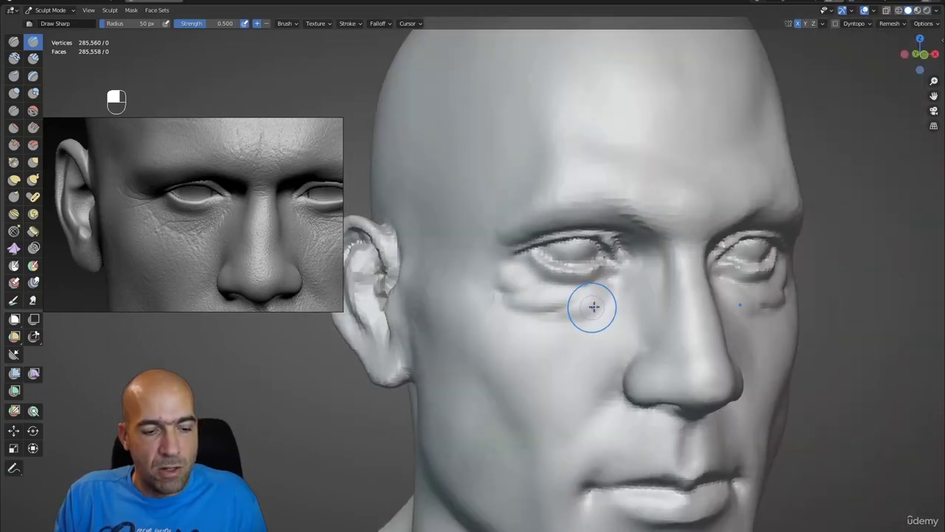
{"action": "key", "text": "2"}
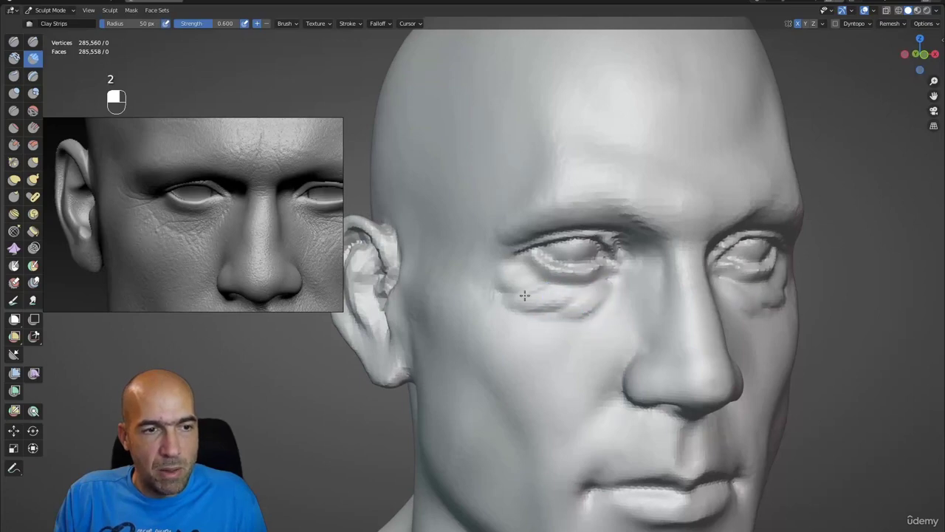
{"action": "mouse_move", "coordinate": [504, 283]}
{"action": "left_mouse_down", "text": "alt"}
{"action": "mouse_move", "coordinate": [551, 308]}
{"action": "mouse_move", "coordinate": [532, 310]}
{"action": "mouse_move", "coordinate": [517, 333]}
{"action": "mouse_move", "coordinate": [543, 323]}
{"action": "mouse_move", "coordinate": [542, 298]}
{"action": "mouse_move", "coordinate": [574, 308]}
{"action": "mouse_move", "coordinate": [508, 275]}
{"action": "left_mouse_up", "text": "alt"}
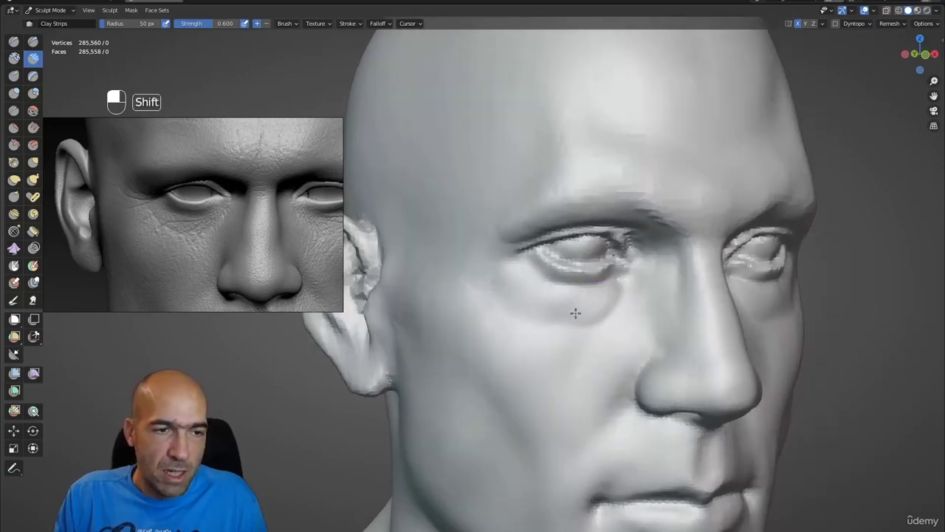
{"action": "left_click_drag", "start_coordinate": [532, 291], "coordinate": [630, 312], "text": "alt"}
{"action": "key", "text": "g"}
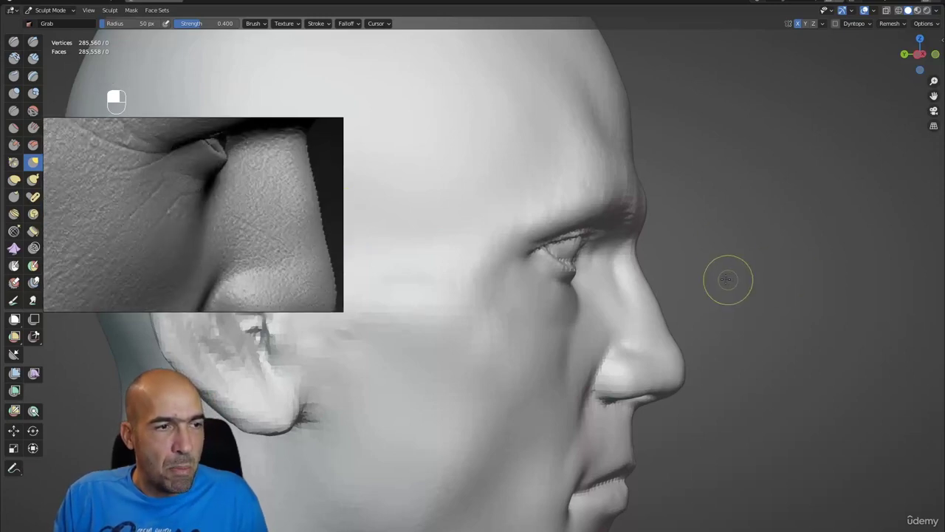
- Pull the cheek below the eye and the brow with Grab at 82 px, undoing a stray stroke beside the nose
{"action": "left_click_drag", "start_coordinate": [729, 280], "coordinate": [658, 290], "text": "alt"}
{"action": "key", "text": "g"}
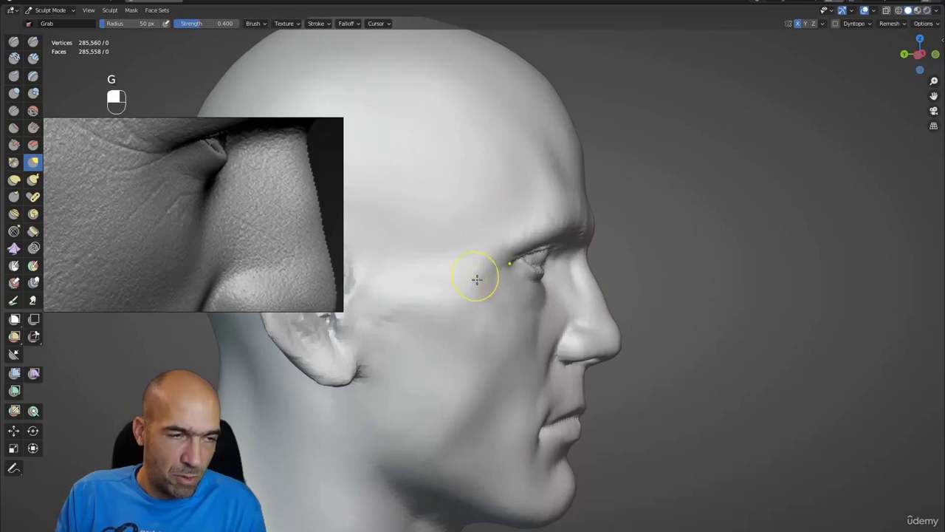
{"action": "key", "text": "bracketright"}
{"action": "key", "text": "bracketright"}
{"action": "key", "text": "bracketright"}
{"action": "key", "text": "bracketright"}
{"action": "key", "text": "bracketright"}
{"action": "left_click_drag", "start_coordinate": [550, 301], "coordinate": [510, 288]}
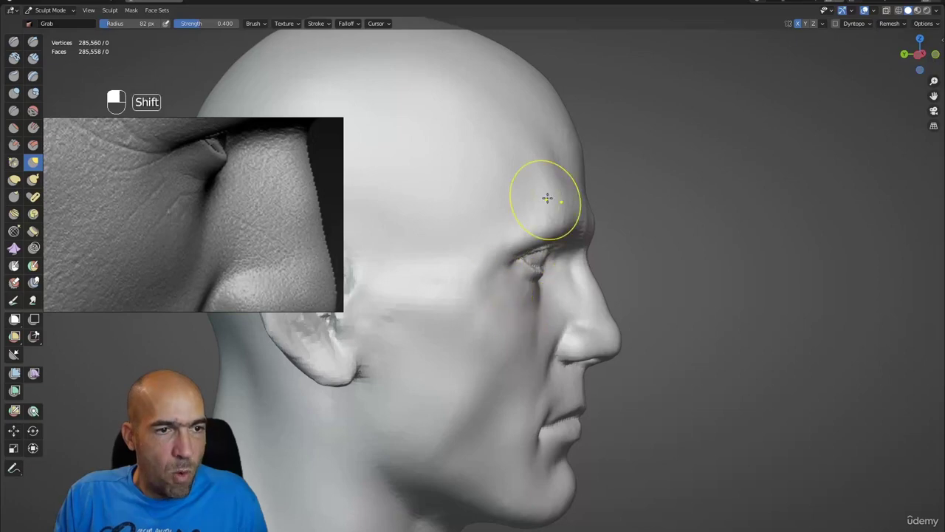
{"action": "mouse_move", "coordinate": [494, 255]}
{"action": "left_mouse_down", "text": "shift"}
{"action": "mouse_move", "coordinate": [495, 236]}
{"action": "mouse_move", "coordinate": [489, 251]}
{"action": "left_mouse_up", "text": "shift"}
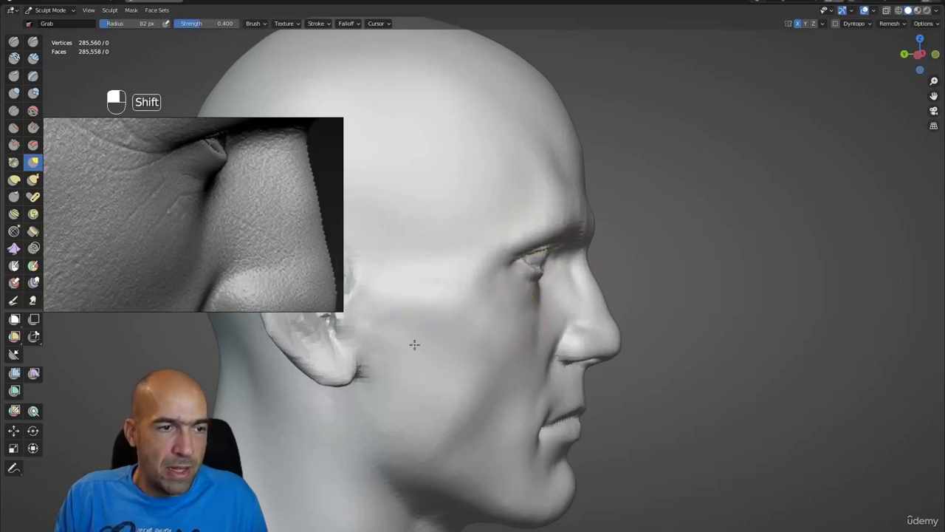
{"action": "middle_click_drag", "start_coordinate": [544, 390], "coordinate": [620, 281], "text": "alt"}
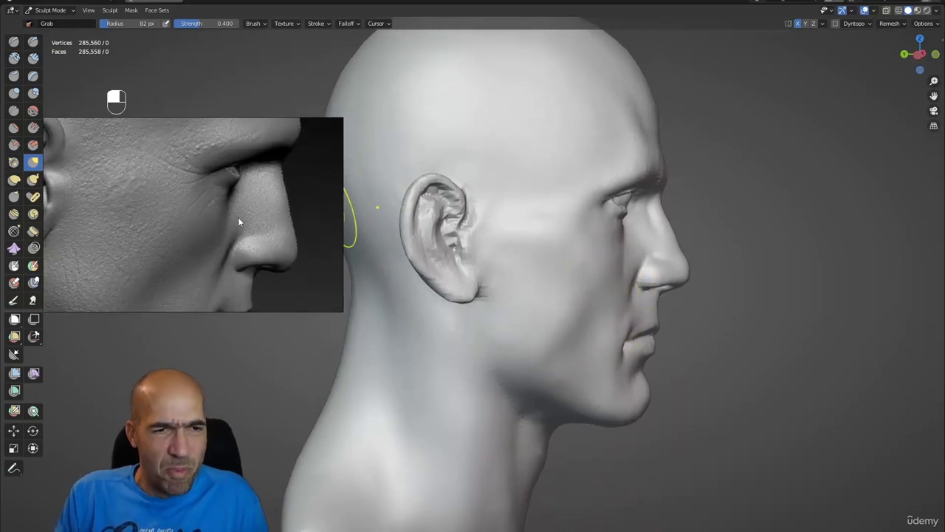
{"action": "left_click_drag", "start_coordinate": [643, 283], "coordinate": [627, 268]}
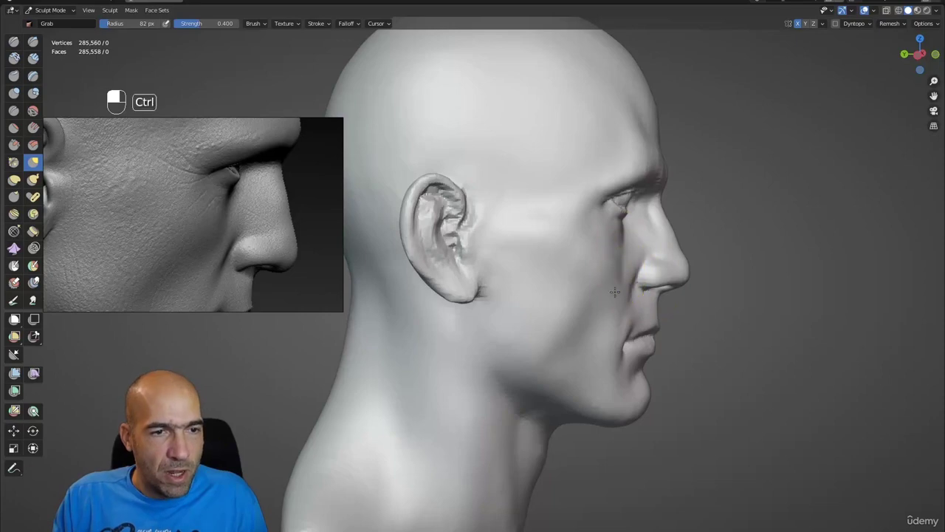
{"action": "key", "text": "ctrl+z"}
{"action": "key", "text": "ctrl+z"}
{"action": "key", "text": "1"}
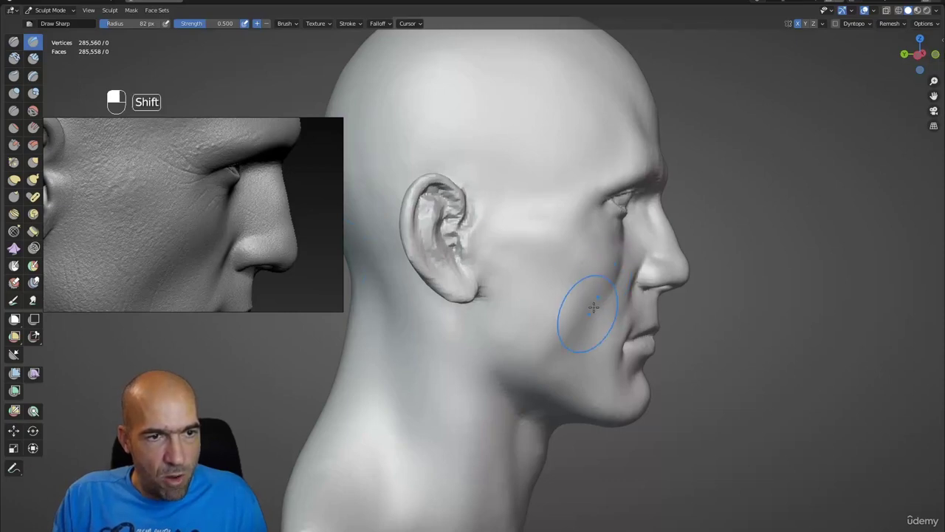
- Frame the mouth from the front and shrink Draw Sharp to 52 px
{"action": "middle_click_drag", "start_coordinate": [614, 313], "coordinate": [644, 298], "text": "ctrl"}
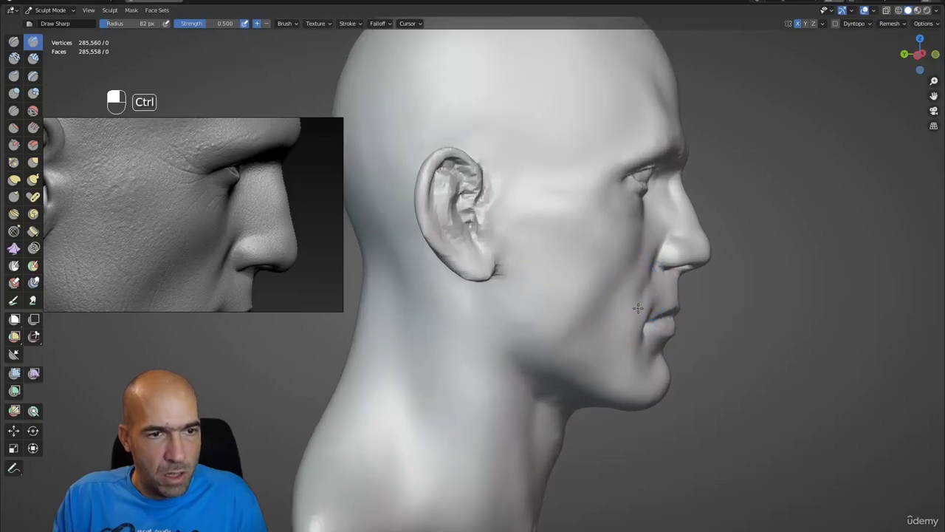
{"action": "scroll", "coordinate": [638, 297], "scroll_direction": "down", "scroll_amount": 2}
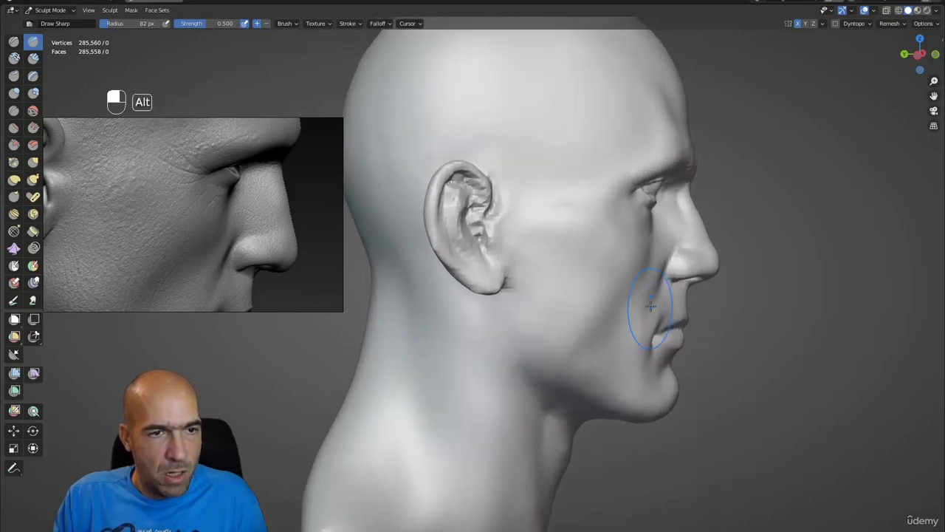
{"action": "middle_click_drag", "start_coordinate": [692, 291], "coordinate": [613, 292]}
{"action": "scroll", "coordinate": [613, 292], "scroll_direction": "up", "scroll_amount": 5}
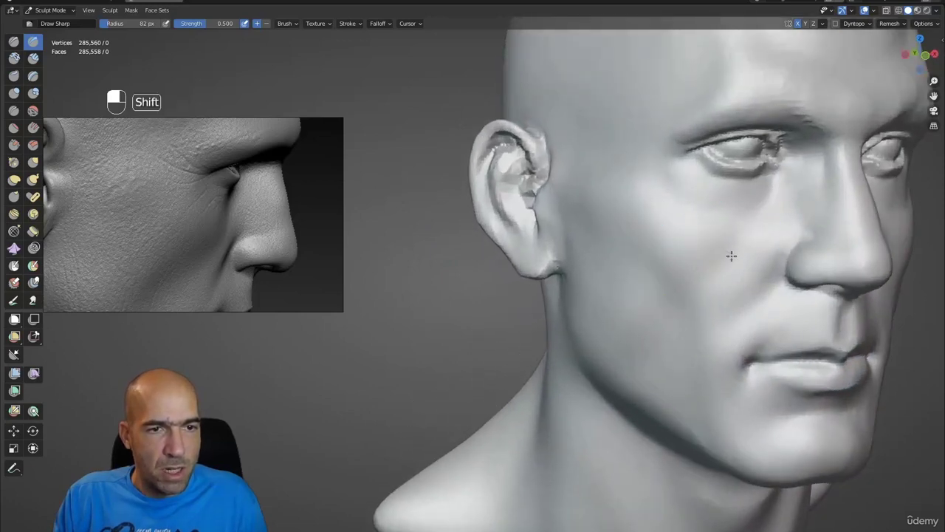
{"action": "middle_click_drag", "start_coordinate": [686, 289], "coordinate": [729, 285]}
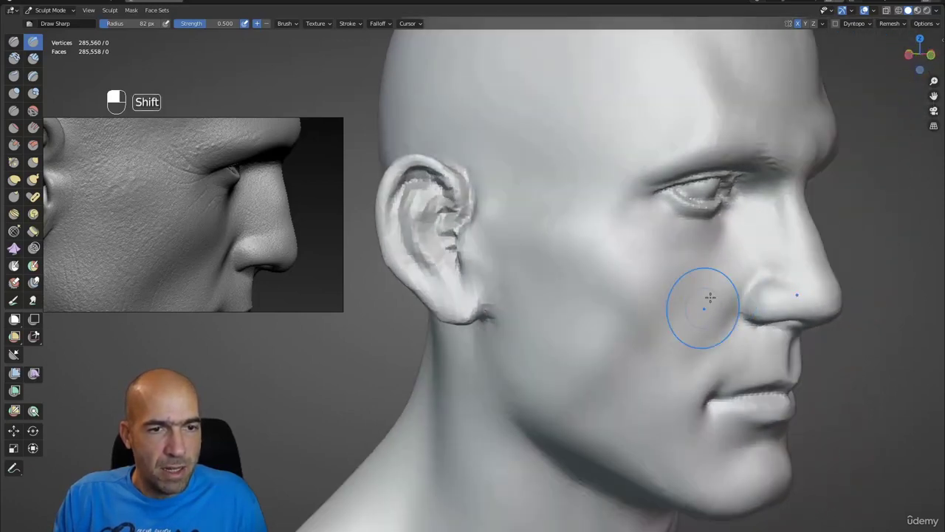
{"action": "scroll", "coordinate": [657, 389], "scroll_direction": "down", "scroll_amount": 5}
{"action": "mouse_move", "coordinate": [657, 389]}
{"action": "middle_mouse_down"}
{"action": "mouse_move", "coordinate": [613, 354]}
{"action": "mouse_move", "coordinate": [603, 327]}
{"action": "middle_mouse_up"}
{"action": "scroll", "coordinate": [591, 345], "scroll_direction": "up", "scroll_amount": 6}
{"action": "key", "text": "1"}
{"action": "key", "text": "bracketleft"}
{"action": "key", "text": "bracketleft"}
{"action": "key", "text": "bracketleft"}
{"action": "key", "text": "bracketleft"}
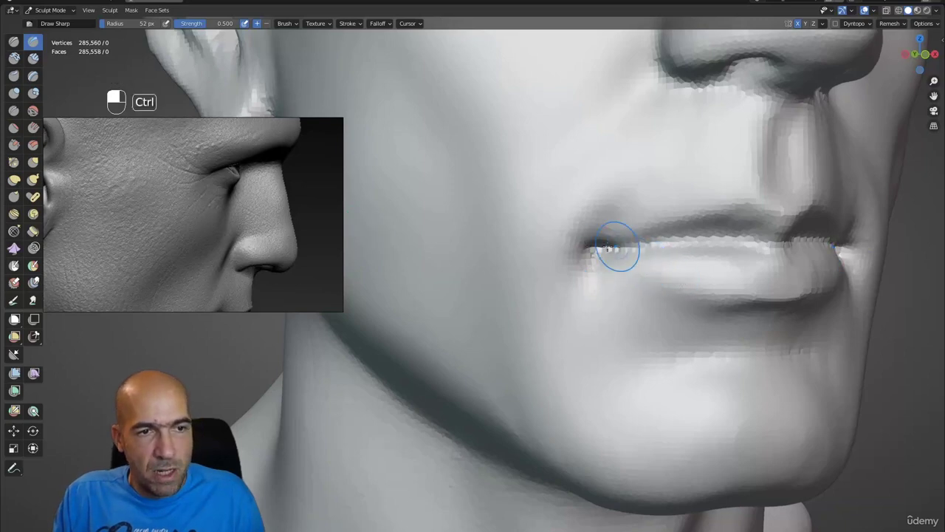
- Carve a groove along the lip parting line and mouth corners, checking it from several angles
{"action": "mouse_move", "coordinate": [703, 239]}
{"action": "left_mouse_down", "text": "ctrl"}
{"action": "mouse_move", "coordinate": [778, 248]}
{"action": "mouse_move", "coordinate": [709, 222]}
{"action": "mouse_move", "coordinate": [666, 285]}
{"action": "mouse_move", "coordinate": [661, 263]}
{"action": "left_mouse_up", "text": "ctrl"}
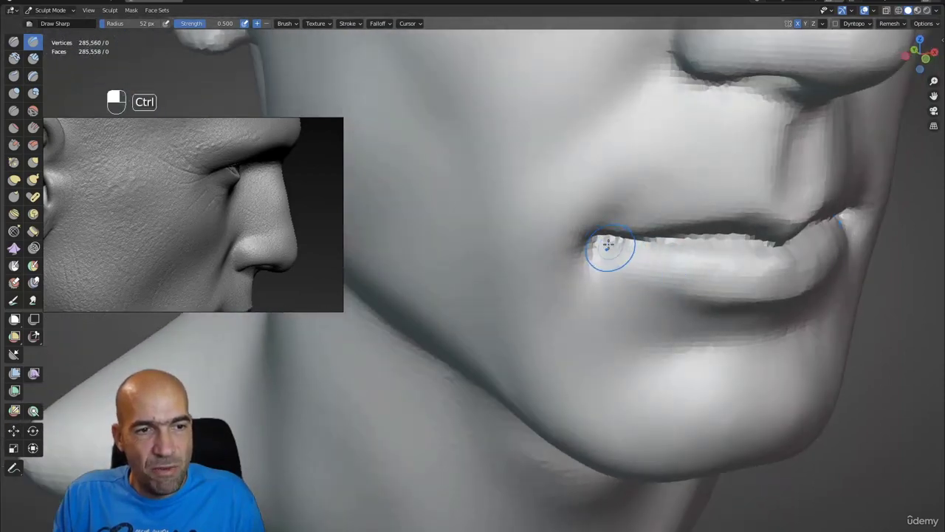
{"action": "left_click_drag", "start_coordinate": [706, 286], "coordinate": [639, 272], "text": "alt"}
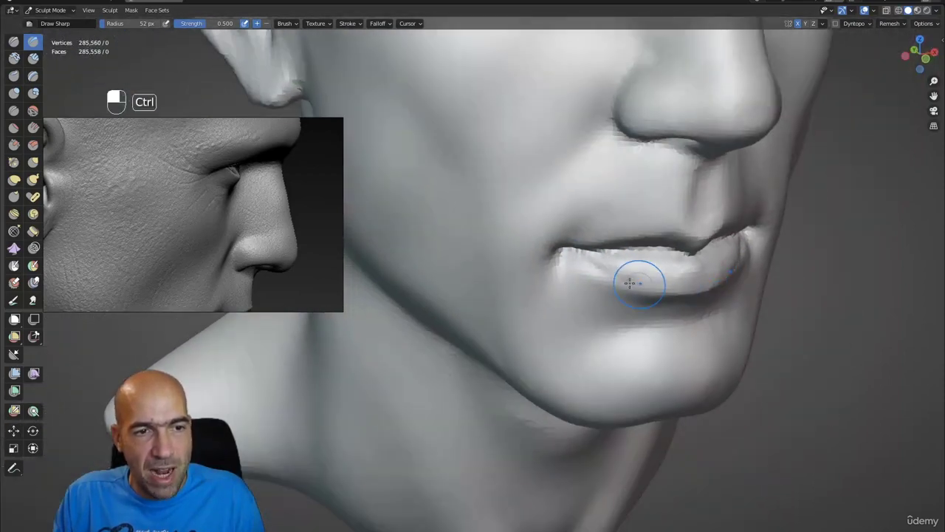
{"action": "left_click_drag", "start_coordinate": [688, 296], "coordinate": [640, 257], "text": "alt"}
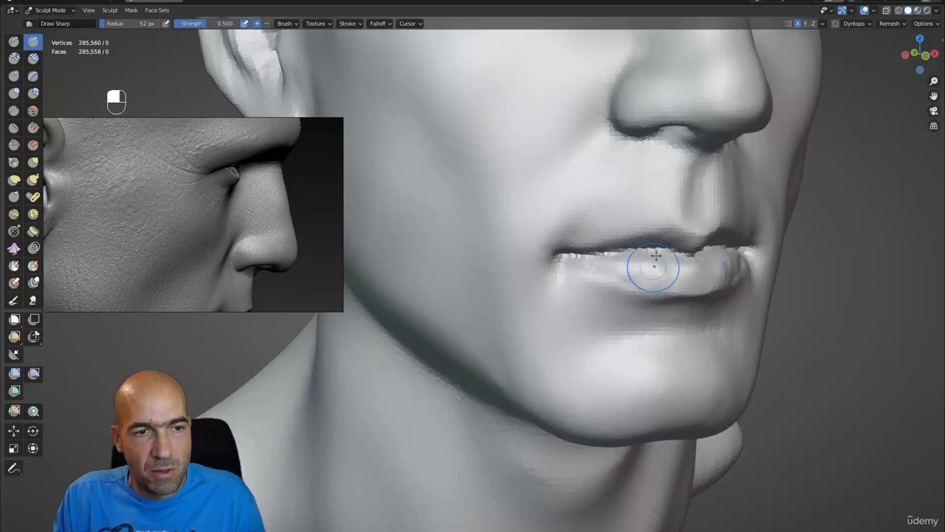
{"action": "mouse_move", "coordinate": [704, 292]}
{"action": "left_mouse_down", "text": "alt"}
{"action": "mouse_move", "coordinate": [665, 281]}
{"action": "mouse_move", "coordinate": [709, 281]}
{"action": "mouse_move", "coordinate": [590, 328]}
{"action": "mouse_move", "coordinate": [612, 317]}
{"action": "mouse_move", "coordinate": [598, 296]}
{"action": "mouse_move", "coordinate": [624, 298]}
{"action": "mouse_move", "coordinate": [642, 317]}
{"action": "mouse_move", "coordinate": [622, 377]}
{"action": "mouse_move", "coordinate": [617, 366]}
{"action": "left_mouse_up", "text": "alt"}
- Shift the nostril with Grab, then deepen the nostril rim crease with 52 px Draw Sharp
{"action": "scroll", "coordinate": [613, 332], "scroll_direction": "up", "scroll_amount": 8}
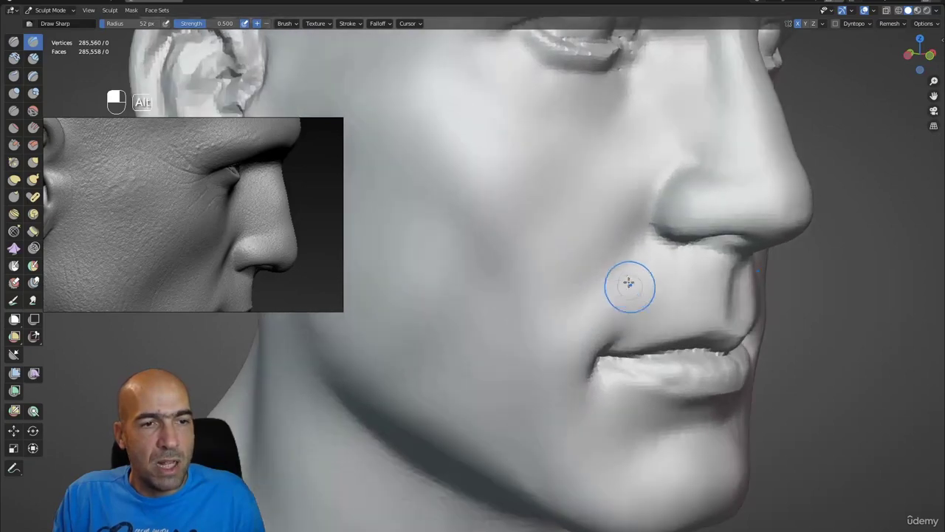
{"action": "scroll", "coordinate": [624, 279], "scroll_direction": "down", "scroll_amount": 5}
{"action": "scroll", "coordinate": [602, 298], "scroll_direction": "up", "scroll_amount": 5}
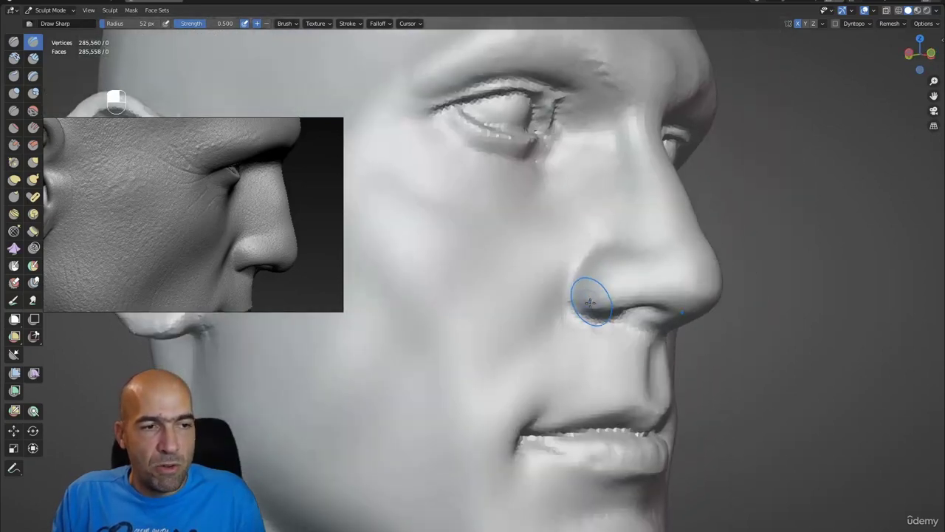
{"action": "key", "text": "g"}
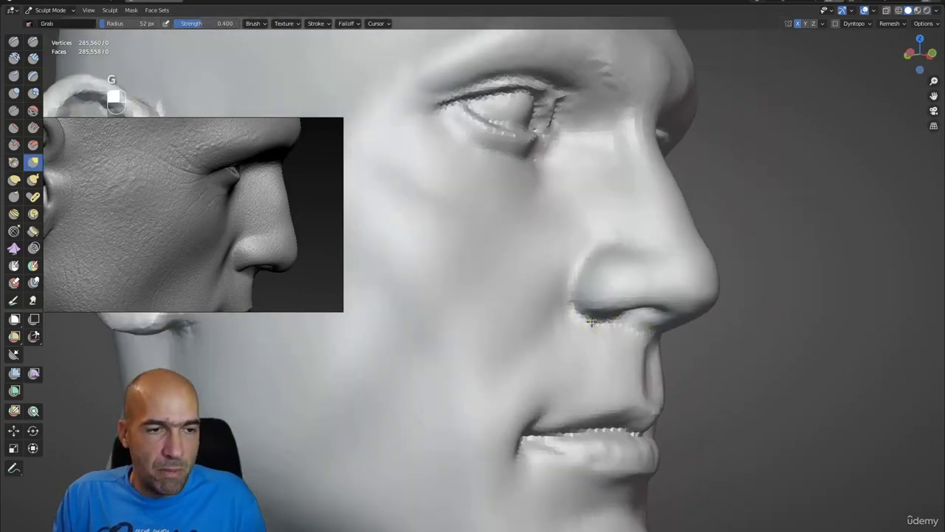
{"action": "scroll", "coordinate": [610, 325], "scroll_direction": "down", "scroll_amount": 3}
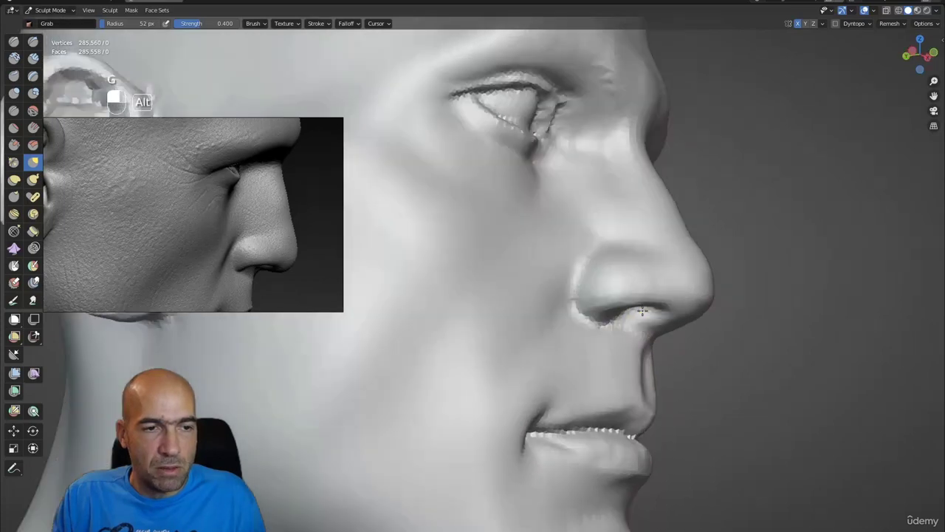
{"action": "scroll", "coordinate": [636, 312], "scroll_direction": "up", "scroll_amount": 3}
{"action": "key", "text": "1"}
{"action": "key", "text": "1"}
{"action": "middle_click_drag", "start_coordinate": [657, 320], "coordinate": [634, 305]}
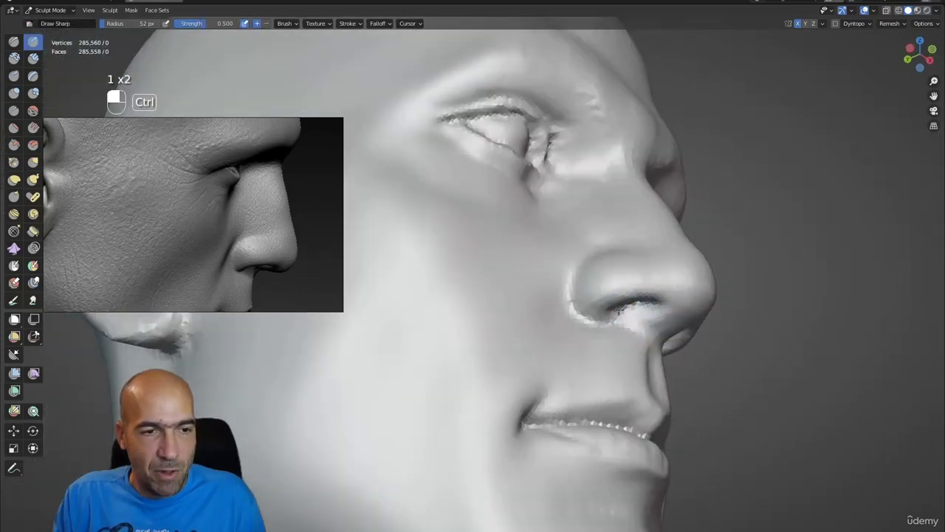
{"action": "mouse_move", "coordinate": [647, 305]}
{"action": "left_mouse_down", "text": "alt"}
{"action": "mouse_move", "coordinate": [608, 337]}
{"action": "mouse_move", "coordinate": [630, 291]}
{"action": "mouse_move", "coordinate": [587, 294]}
{"action": "left_mouse_up", "text": "alt"}
{"action": "scroll", "coordinate": [601, 317], "scroll_direction": "up", "scroll_amount": 5}
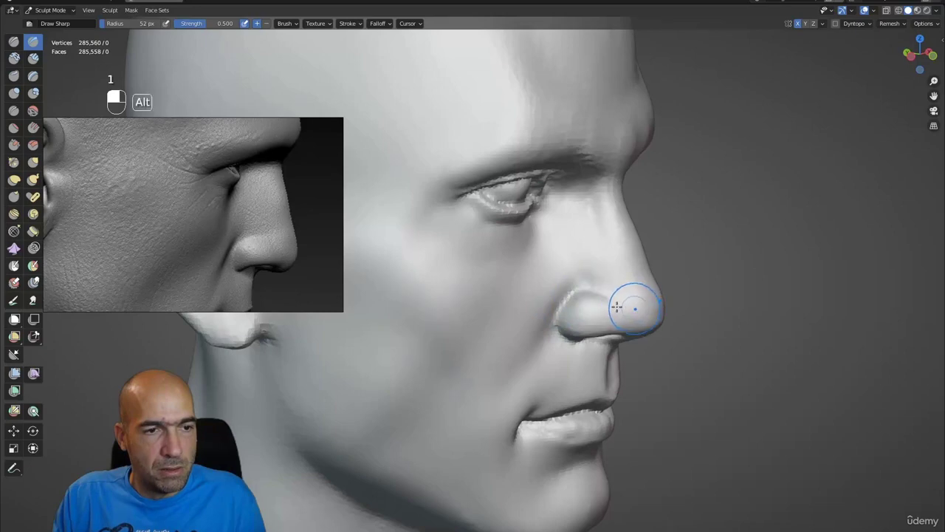
{"action": "left_click_drag", "start_coordinate": [616, 306], "coordinate": [604, 266], "text": "alt"}
{"action": "scroll", "coordinate": [622, 299], "scroll_direction": "down", "scroll_amount": 4}
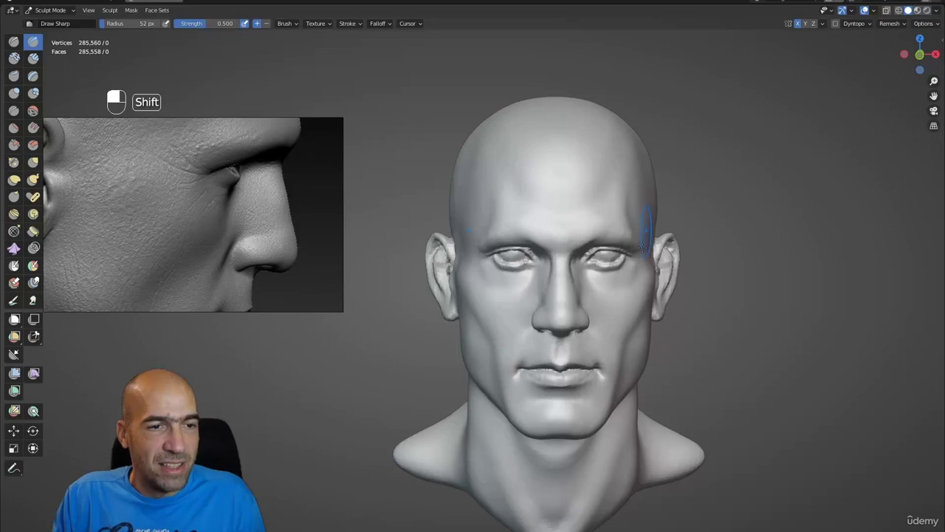
- Sculpt a ridge along the upper helix with SculptDraw and smooth the lower helix
{"action": "left_click_drag", "start_coordinate": [643, 246], "coordinate": [438, 214], "text": "alt"}
{"action": "middle_click_drag", "start_coordinate": [417, 207], "coordinate": [496, 224], "text": "shift"}
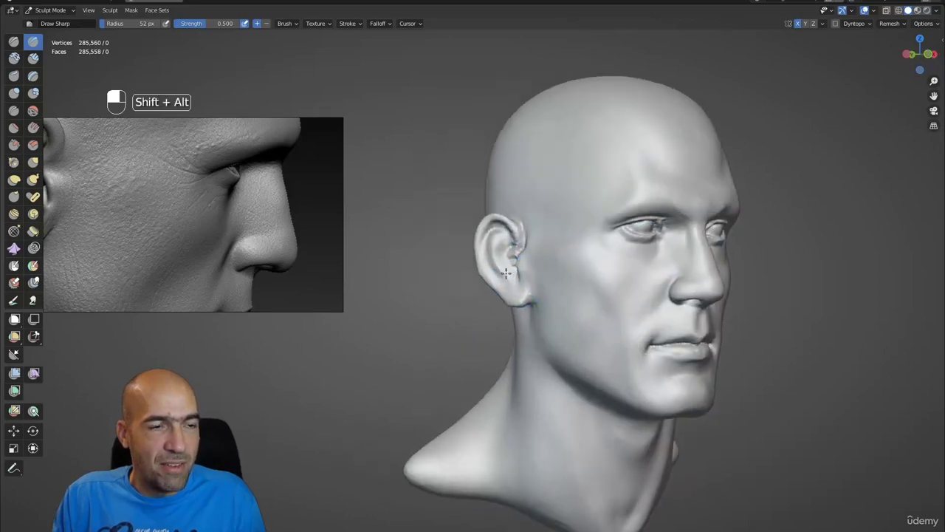
{"action": "scroll", "coordinate": [514, 247], "scroll_direction": "up", "scroll_amount": 8}
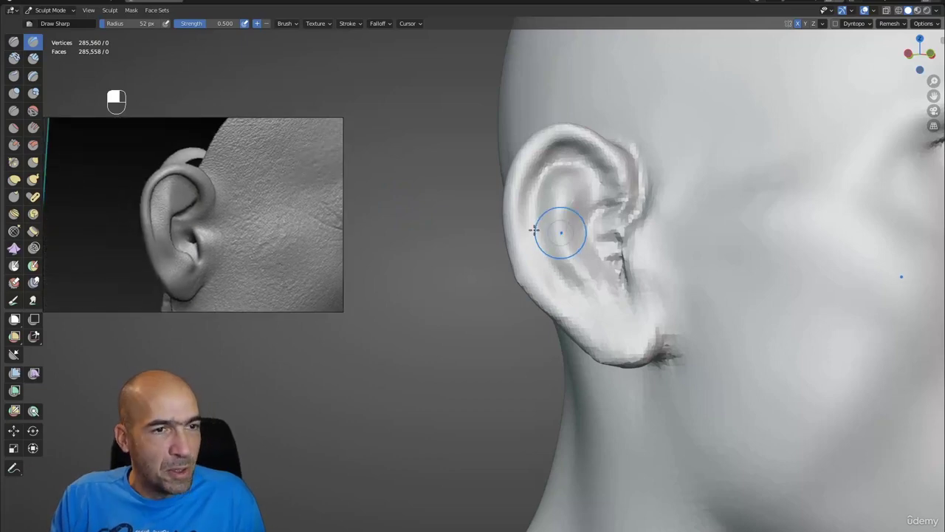
{"action": "left_click_drag", "start_coordinate": [444, 227], "coordinate": [469, 228], "text": "ctrl+alt"}
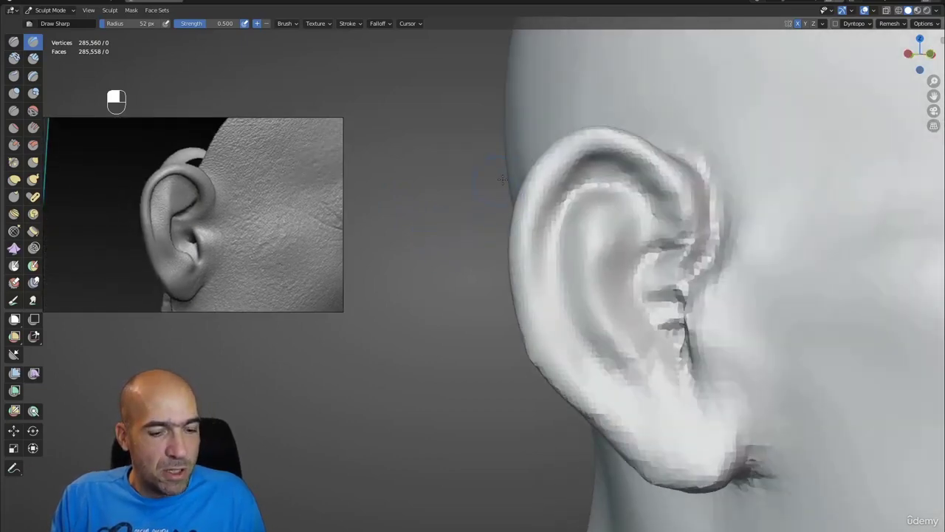
{"action": "key", "text": "x"}
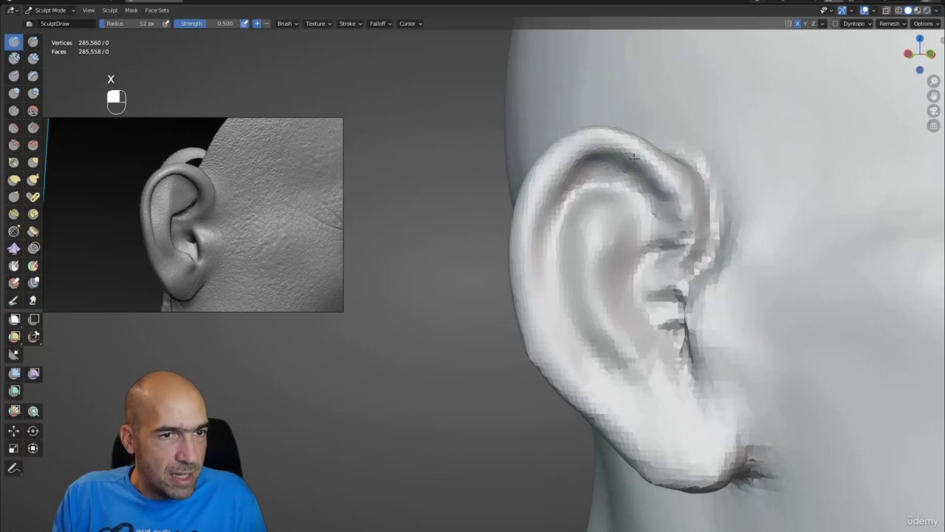
{"action": "mouse_move", "coordinate": [624, 151]}
{"action": "left_mouse_down"}
{"action": "mouse_move", "coordinate": [567, 156]}
{"action": "mouse_move", "coordinate": [540, 285]}
{"action": "mouse_move", "coordinate": [595, 187]}
{"action": "mouse_move", "coordinate": [521, 177]}
{"action": "left_mouse_up"}
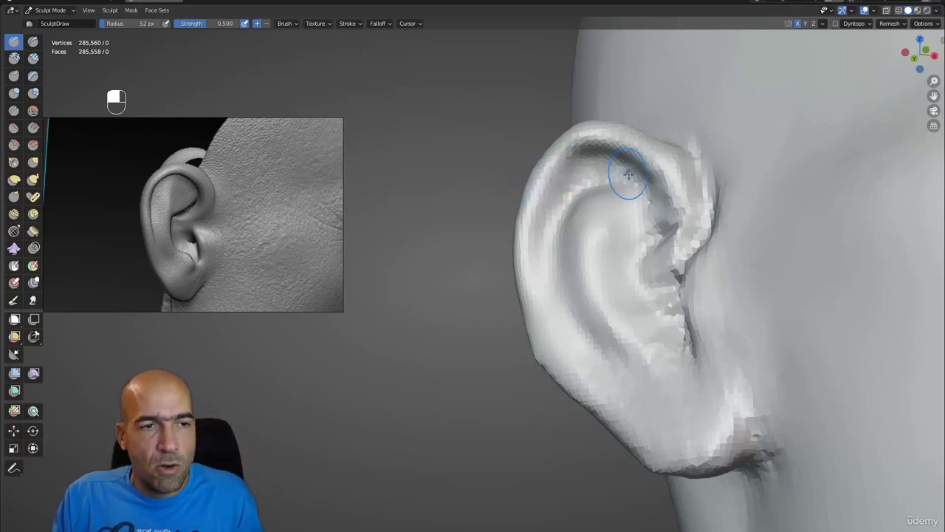
{"action": "mouse_move", "coordinate": [629, 174]}
{"action": "left_mouse_down", "text": "alt"}
{"action": "mouse_move", "coordinate": [644, 175]}
{"action": "mouse_move", "coordinate": [635, 142]}
{"action": "mouse_move", "coordinate": [565, 192]}
{"action": "mouse_move", "coordinate": [574, 187]}
{"action": "mouse_move", "coordinate": [563, 270]}
{"action": "mouse_move", "coordinate": [593, 338]}
{"action": "mouse_move", "coordinate": [598, 173]}
{"action": "left_mouse_up", "text": "alt"}
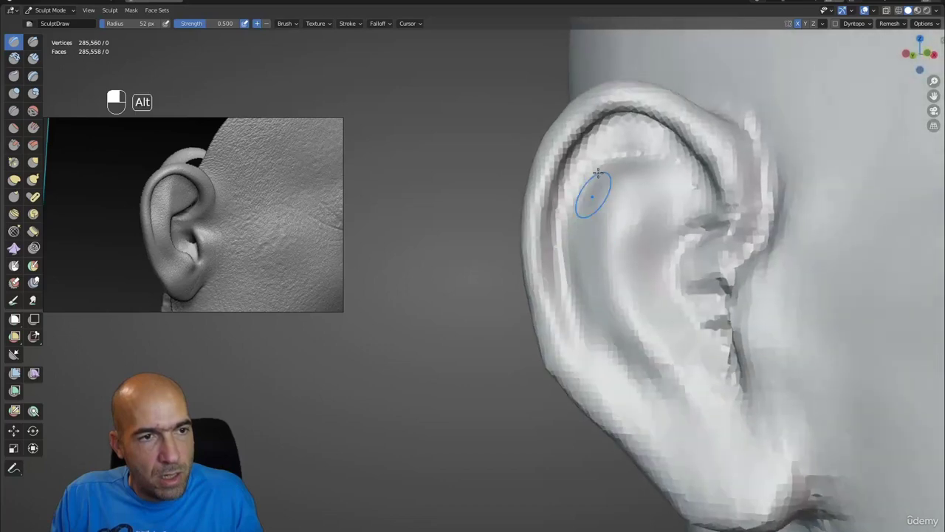
{"action": "mouse_move", "coordinate": [543, 250]}
{"action": "left_mouse_down", "text": "shift"}
{"action": "mouse_move", "coordinate": [563, 320]}
{"action": "mouse_move", "coordinate": [585, 348]}
{"action": "mouse_move", "coordinate": [576, 338]}
{"action": "mouse_move", "coordinate": [548, 338]}
{"action": "mouse_move", "coordinate": [577, 409]}
{"action": "left_mouse_up", "text": "shift"}
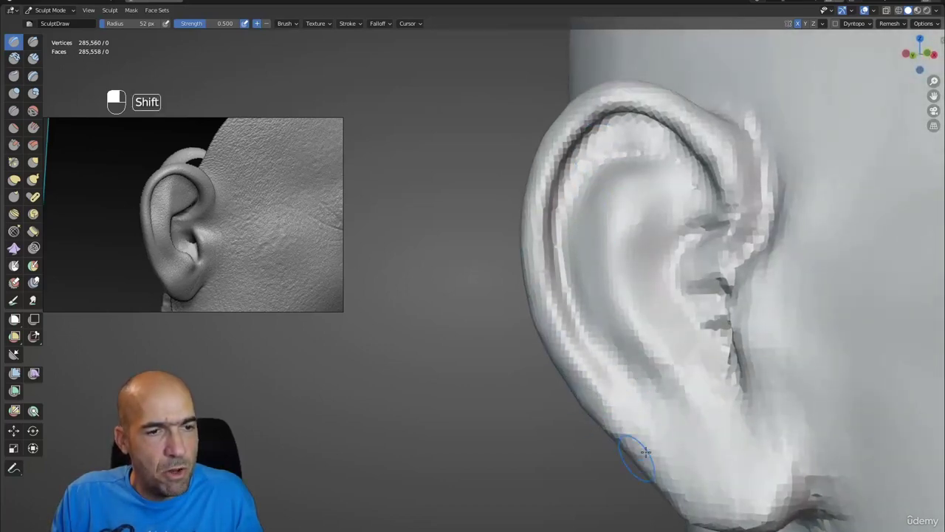
- Carve a deeper groove from the upper helix down toward the inner ear, smoothing near the rim
{"action": "left_click_drag", "start_coordinate": [635, 278], "coordinate": [584, 390], "text": "alt+shift"}
{"action": "left_click_drag", "start_coordinate": [555, 340], "coordinate": [566, 402], "text": "alt"}
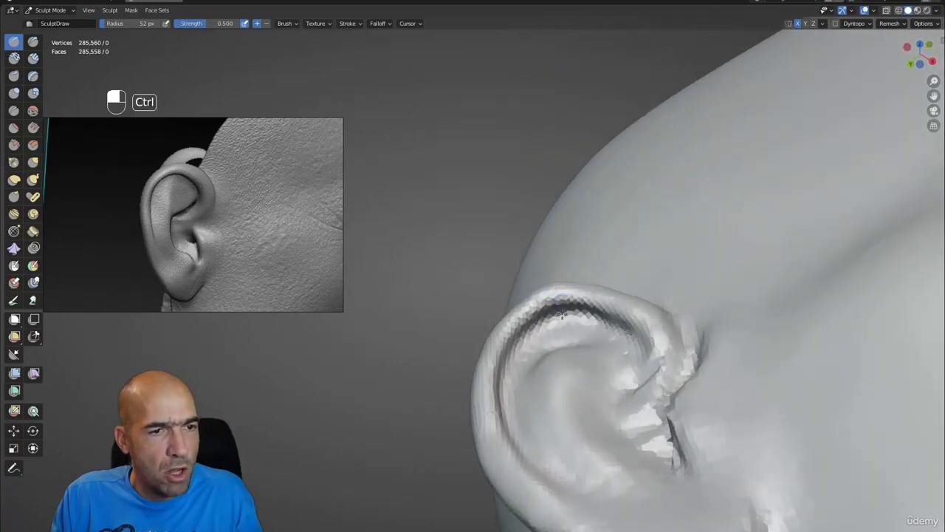
{"action": "mouse_move", "coordinate": [563, 313]}
{"action": "left_mouse_down", "text": "ctrl"}
{"action": "mouse_move", "coordinate": [520, 355]}
{"action": "mouse_move", "coordinate": [599, 342]}
{"action": "mouse_move", "coordinate": [623, 405]}
{"action": "mouse_move", "coordinate": [636, 375]}
{"action": "mouse_move", "coordinate": [615, 444]}
{"action": "left_mouse_up", "text": "ctrl"}
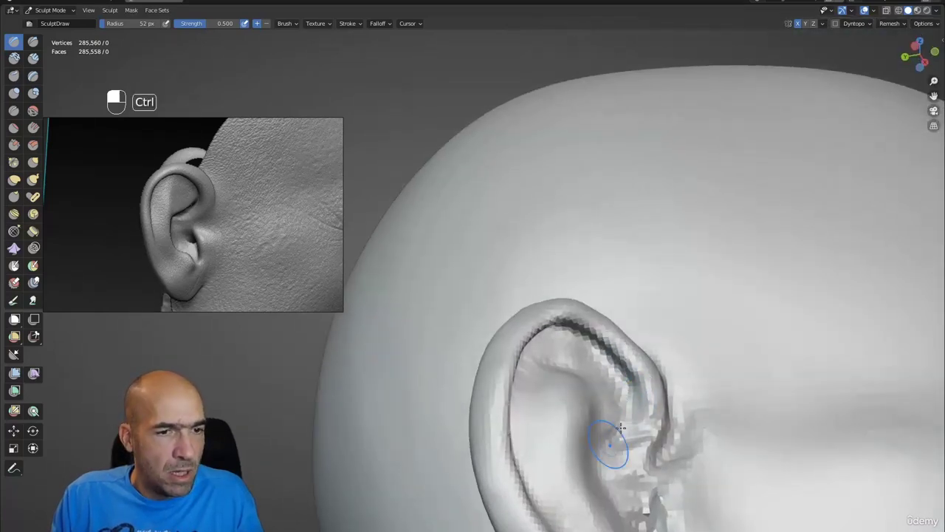
{"action": "mouse_move", "coordinate": [632, 403]}
{"action": "left_mouse_down", "text": "ctrl"}
{"action": "mouse_move", "coordinate": [618, 452]}
{"action": "mouse_move", "coordinate": [647, 435]}
{"action": "mouse_move", "coordinate": [627, 468]}
{"action": "mouse_move", "coordinate": [660, 438]}
{"action": "mouse_move", "coordinate": [636, 416]}
{"action": "mouse_move", "coordinate": [660, 413]}
{"action": "mouse_move", "coordinate": [636, 431]}
{"action": "mouse_move", "coordinate": [627, 416]}
{"action": "mouse_move", "coordinate": [637, 443]}
{"action": "mouse_move", "coordinate": [633, 407]}
{"action": "mouse_move", "coordinate": [604, 379]}
{"action": "left_mouse_up", "text": "ctrl"}
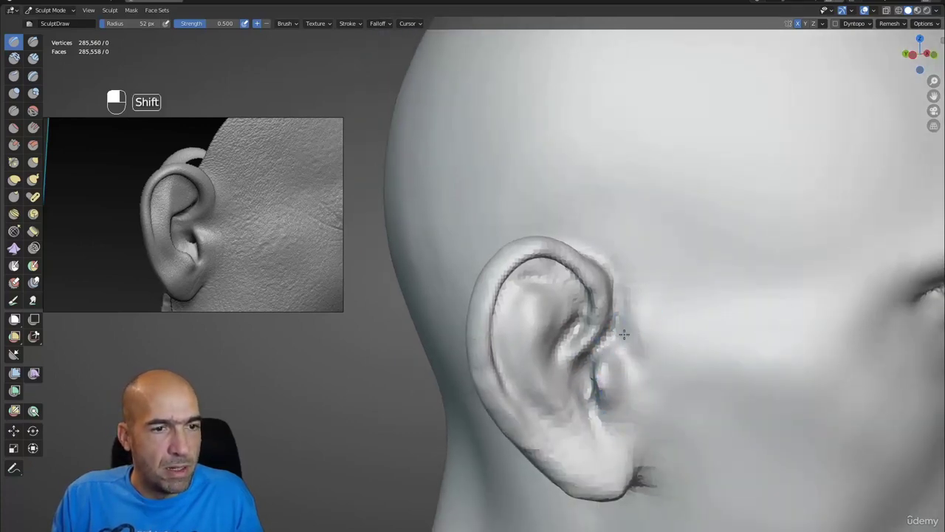
{"action": "mouse_move", "coordinate": [619, 253]}
{"action": "left_mouse_down", "text": "alt"}
{"action": "mouse_move", "coordinate": [616, 285]}
{"action": "mouse_move", "coordinate": [606, 285]}
{"action": "mouse_move", "coordinate": [618, 317]}
{"action": "mouse_move", "coordinate": [621, 299]}
{"action": "mouse_move", "coordinate": [614, 308]}
{"action": "mouse_move", "coordinate": [622, 320]}
{"action": "mouse_move", "coordinate": [627, 306]}
{"action": "mouse_move", "coordinate": [601, 363]}
{"action": "mouse_move", "coordinate": [643, 397]}
{"action": "mouse_move", "coordinate": [616, 386]}
{"action": "mouse_move", "coordinate": [606, 348]}
{"action": "left_mouse_up", "text": "alt"}
{"action": "mouse_move", "coordinate": [604, 395]}
{"action": "left_mouse_down", "text": "alt"}
{"action": "mouse_move", "coordinate": [630, 378]}
{"action": "mouse_move", "coordinate": [636, 386]}
{"action": "mouse_move", "coordinate": [602, 347]}
{"action": "mouse_move", "coordinate": [604, 336]}
{"action": "mouse_move", "coordinate": [627, 336]}
{"action": "mouse_move", "coordinate": [632, 368]}
{"action": "left_mouse_up", "text": "alt"}
{"action": "mouse_move", "coordinate": [620, 318]}
{"action": "left_mouse_down", "text": "alt"}
{"action": "mouse_move", "coordinate": [587, 345]}
{"action": "mouse_move", "coordinate": [531, 344]}
{"action": "left_mouse_up", "text": "alt"}
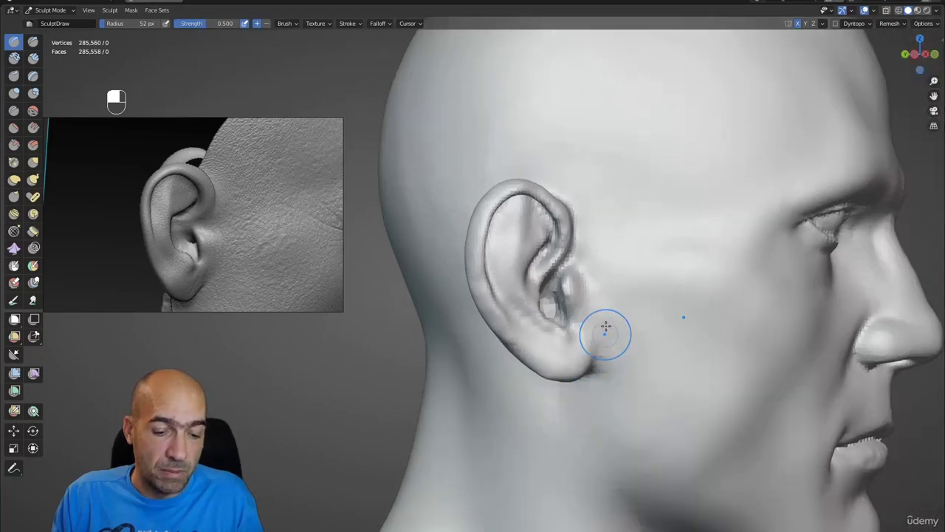
- Pull the earlobe with a 94 px Grab brush, then undo the change
{"action": "key", "text": "g"}
{"action": "key", "text": "bracketright"}
{"action": "key", "text": "bracketright"}
{"action": "key", "text": "bracketright"}
{"action": "key", "text": "bracketright"}
{"action": "key", "text": "bracketright"}
{"action": "key", "text": "bracketright"}
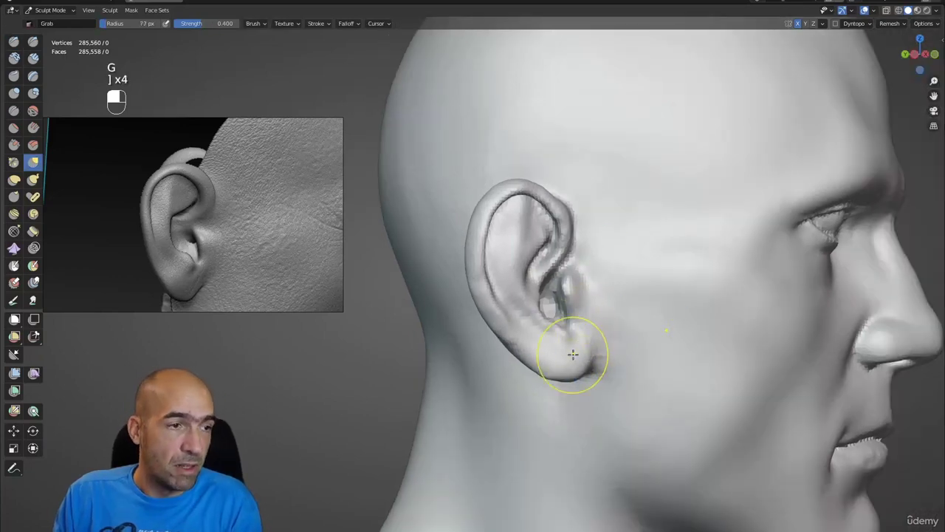
{"action": "mouse_move", "coordinate": [572, 368]}
{"action": "left_mouse_down"}
{"action": "mouse_move", "coordinate": [565, 374]}
{"action": "mouse_move", "coordinate": [529, 309]}
{"action": "left_mouse_up"}
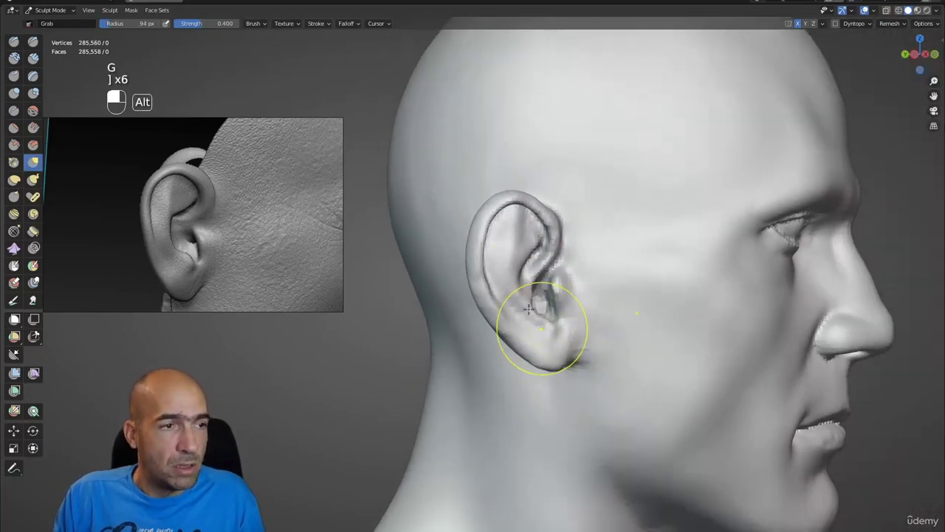
{"action": "mouse_move", "coordinate": [498, 228]}
{"action": "left_mouse_down", "text": "alt"}
{"action": "mouse_move", "coordinate": [522, 264]}
{"action": "mouse_move", "coordinate": [510, 292]}
{"action": "mouse_move", "coordinate": [485, 297]}
{"action": "left_mouse_up", "text": "alt"}
{"action": "scroll", "coordinate": [540, 293], "scroll_direction": "up", "scroll_amount": 3}
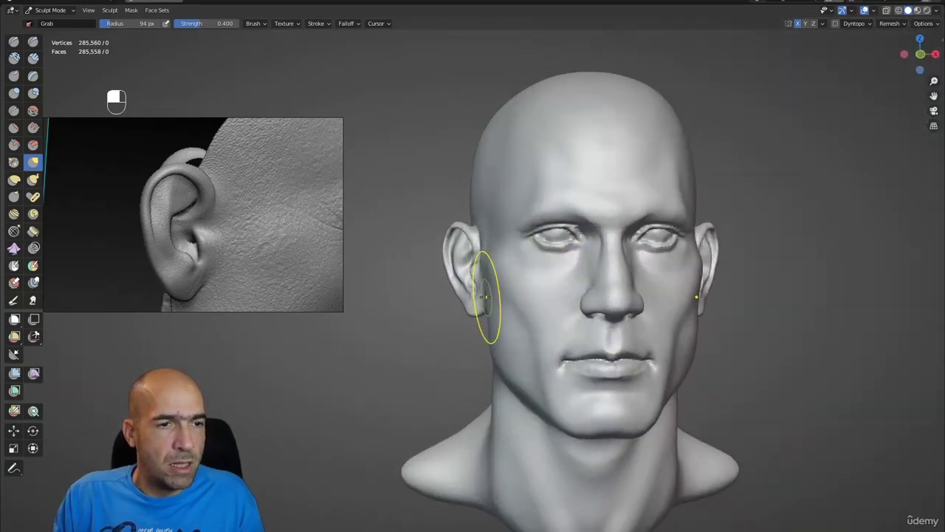
{"action": "mouse_move", "coordinate": [485, 258]}
{"action": "left_mouse_down", "text": "alt"}
{"action": "mouse_move", "coordinate": [489, 270]}
{"action": "mouse_move", "coordinate": [469, 238]}
{"action": "mouse_move", "coordinate": [488, 232]}
{"action": "mouse_move", "coordinate": [475, 214]}
{"action": "left_mouse_up", "text": "alt"}
{"action": "key", "text": "ctrl+z"}
- Pull the ear's inner fold up and to the left, then undo the reshaping
{"action": "mouse_move", "coordinate": [486, 287]}
{"action": "left_mouse_down", "text": "ctrl+alt"}
{"action": "mouse_move", "coordinate": [479, 259]}
{"action": "mouse_move", "coordinate": [477, 299]}
{"action": "left_mouse_up", "text": "ctrl+alt"}
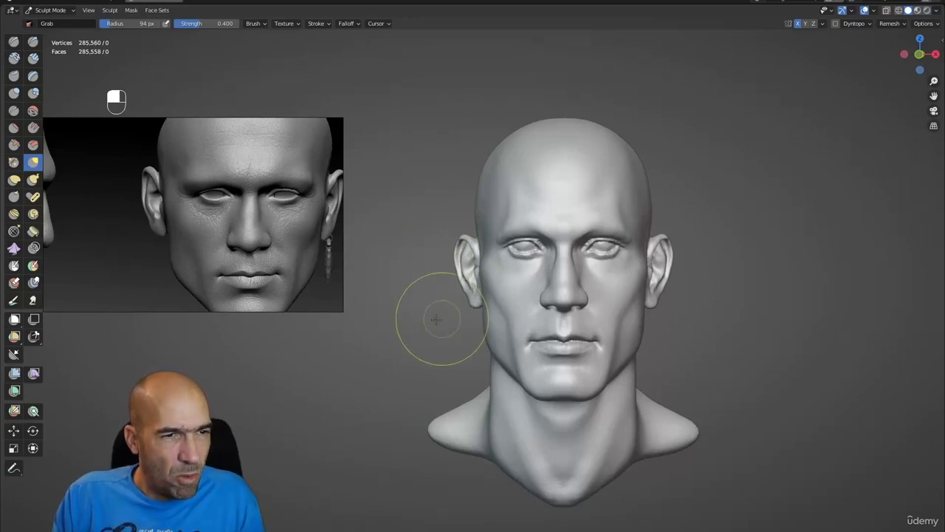
{"action": "scroll", "coordinate": [433, 317], "scroll_direction": "up", "scroll_amount": 8, "text": "ctrl+alt"}
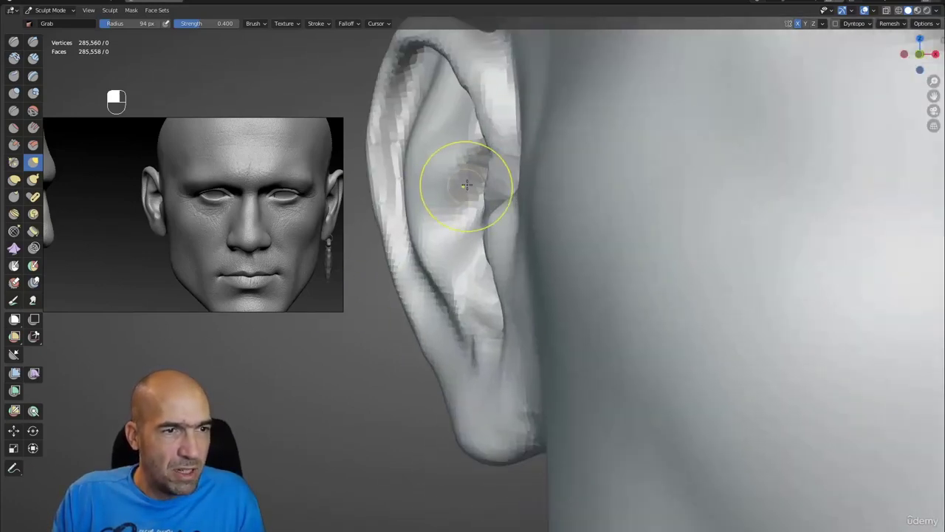
{"action": "middle_click_drag", "start_coordinate": [466, 185], "coordinate": [517, 243], "text": "shift"}
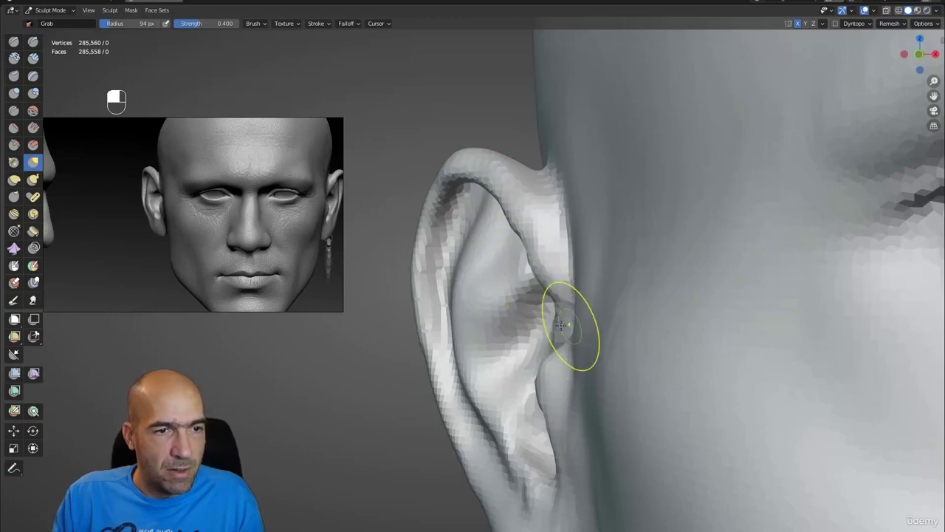
{"action": "mouse_move", "coordinate": [566, 328]}
{"action": "left_mouse_down"}
{"action": "mouse_move", "coordinate": [557, 279]}
{"action": "mouse_move", "coordinate": [517, 229]}
{"action": "mouse_move", "coordinate": [528, 254]}
{"action": "mouse_move", "coordinate": [532, 247]}
{"action": "mouse_move", "coordinate": [430, 190]}
{"action": "left_mouse_up"}
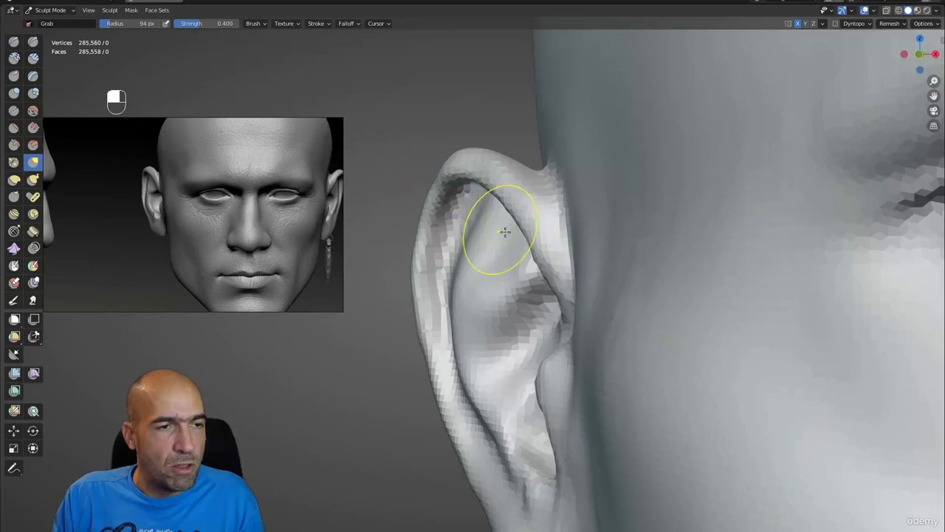
{"action": "left_click_drag", "start_coordinate": [548, 267], "coordinate": [489, 222]}
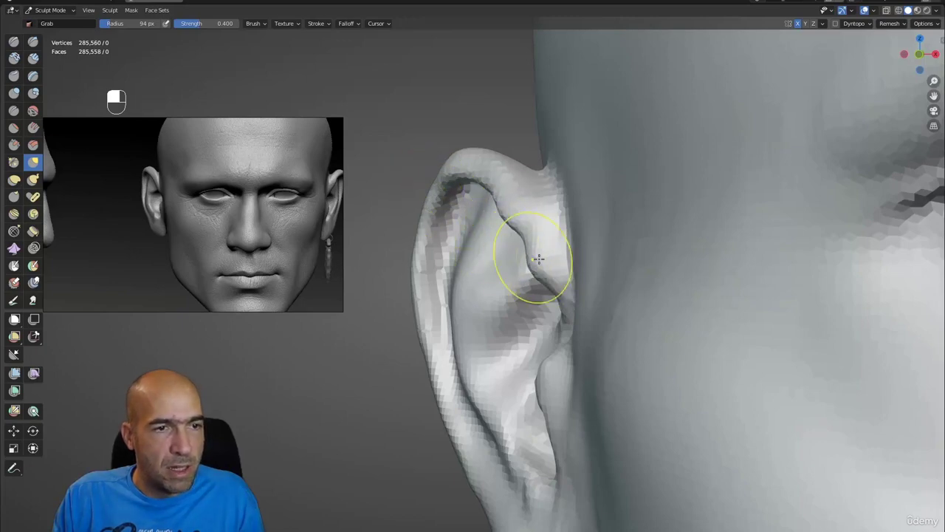
{"action": "key", "text": "ctrl+z"}
{"action": "key", "text": "ctrl+z"}
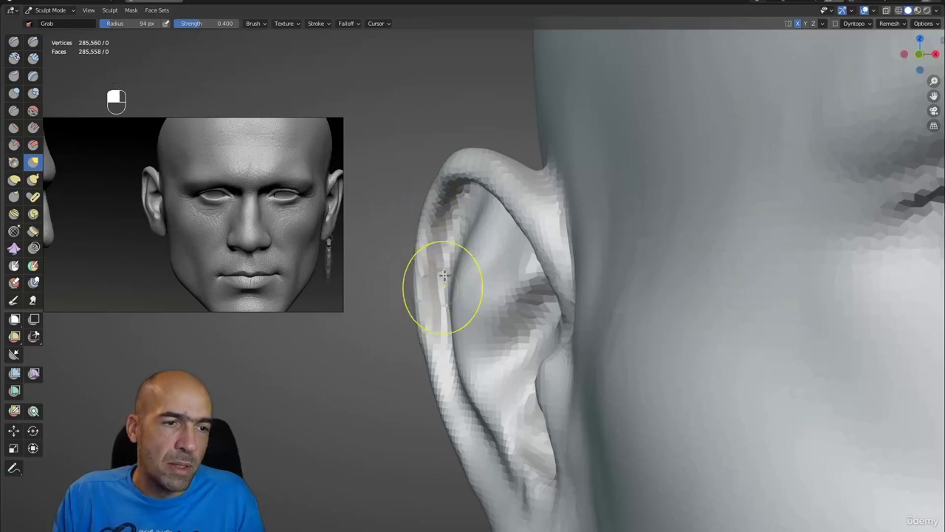
{"action": "scroll", "coordinate": [490, 260], "scroll_direction": "down", "scroll_amount": 5}
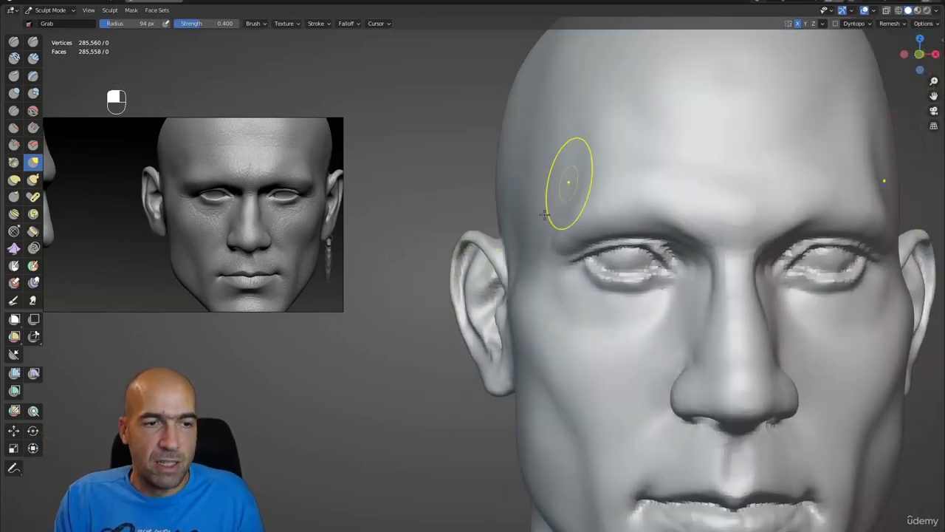
{"action": "left_click_drag", "start_coordinate": [486, 259], "coordinate": [499, 314], "text": "ctrl+alt"}
{"action": "key", "text": "6"}
{"action": "mouse_move", "coordinate": [499, 314]}
{"action": "left_mouse_down", "text": "alt"}
{"action": "mouse_move", "coordinate": [473, 296]}
{"action": "mouse_move", "coordinate": [496, 317]}
{"action": "mouse_move", "coordinate": [543, 306]}
{"action": "left_mouse_up", "text": "alt"}
{"action": "scroll", "coordinate": [487, 312], "scroll_direction": "up", "scroll_amount": 2}
{"action": "key", "text": "g"}
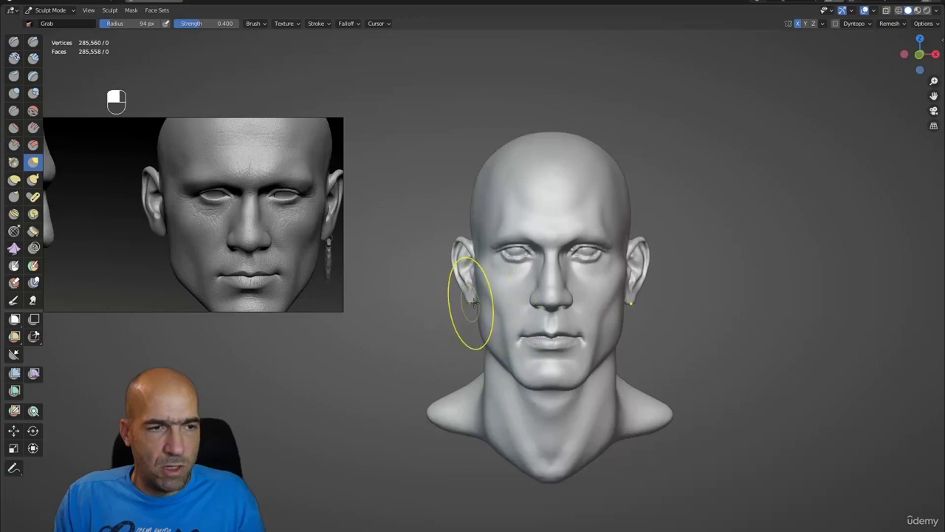
{"action": "mouse_move", "coordinate": [460, 294]}
{"action": "left_mouse_down", "text": "alt"}
{"action": "mouse_move", "coordinate": [436, 296]}
{"action": "mouse_move", "coordinate": [465, 283]}
{"action": "left_mouse_up", "text": "alt"}
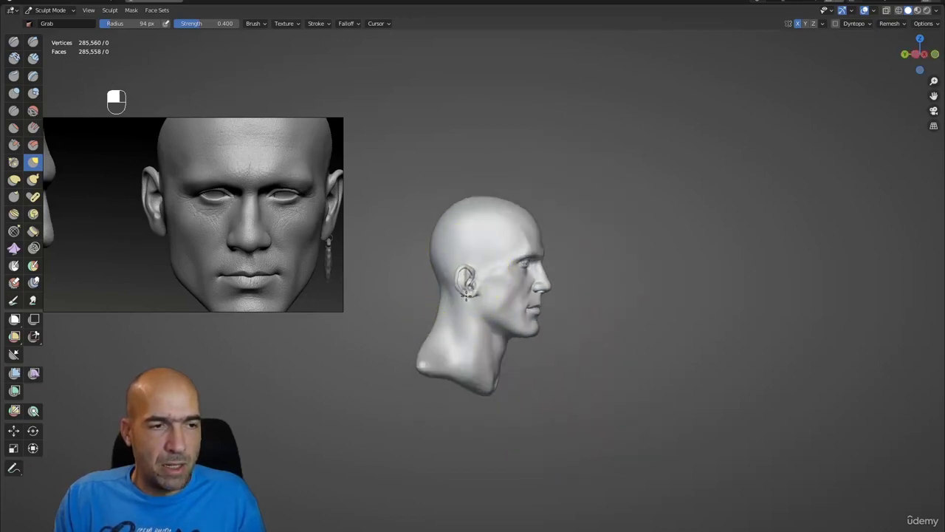
{"action": "mouse_move", "coordinate": [555, 305]}
{"action": "left_mouse_down", "text": "alt"}
{"action": "mouse_move", "coordinate": [517, 307]}
{"action": "mouse_move", "coordinate": [531, 325]}
{"action": "mouse_move", "coordinate": [509, 338]}
{"action": "mouse_move", "coordinate": [612, 348]}
{"action": "left_mouse_up", "text": "alt"}
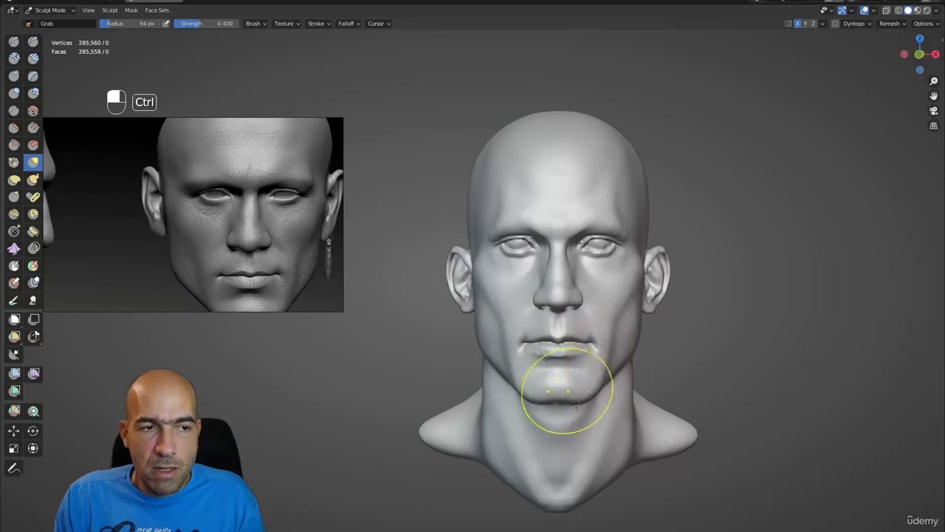
{"action": "key", "text": "ctrl+z"}
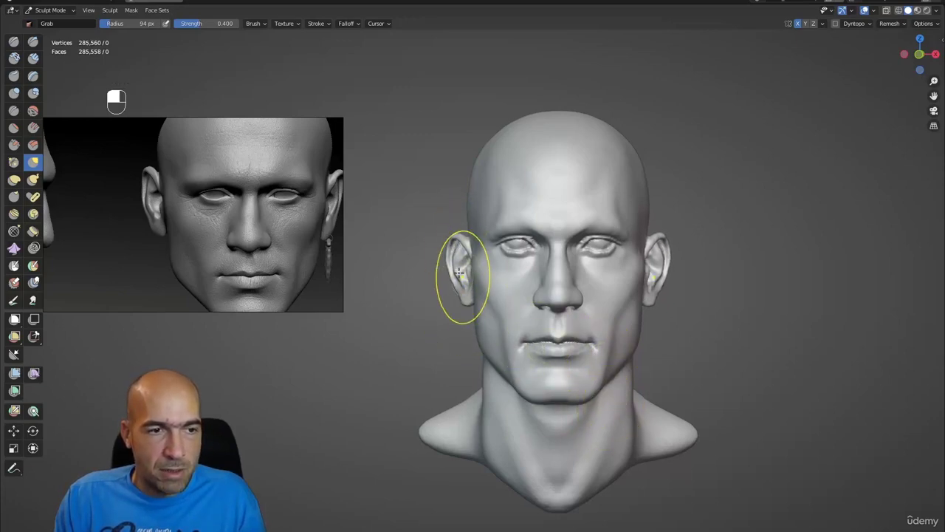
{"action": "left_click_drag", "start_coordinate": [517, 338], "coordinate": [502, 422], "text": "alt"}
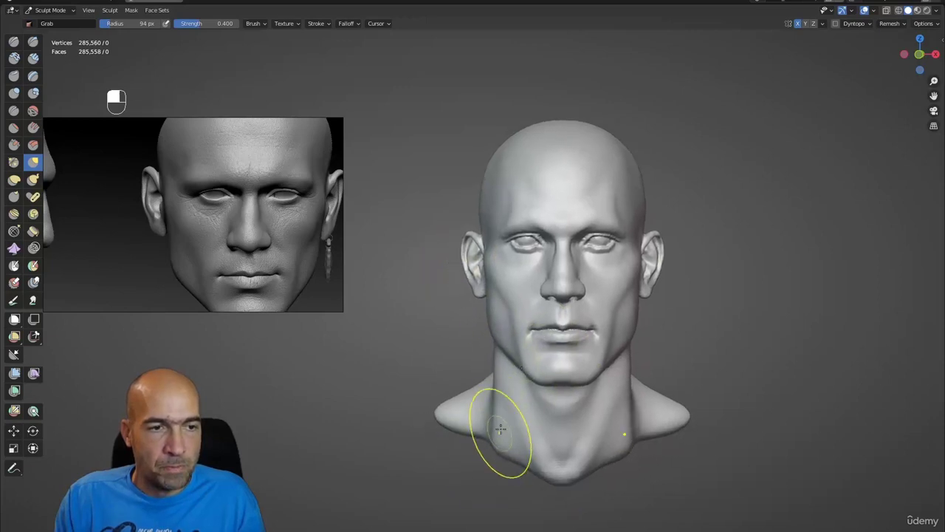
{"action": "key", "text": "shift"}
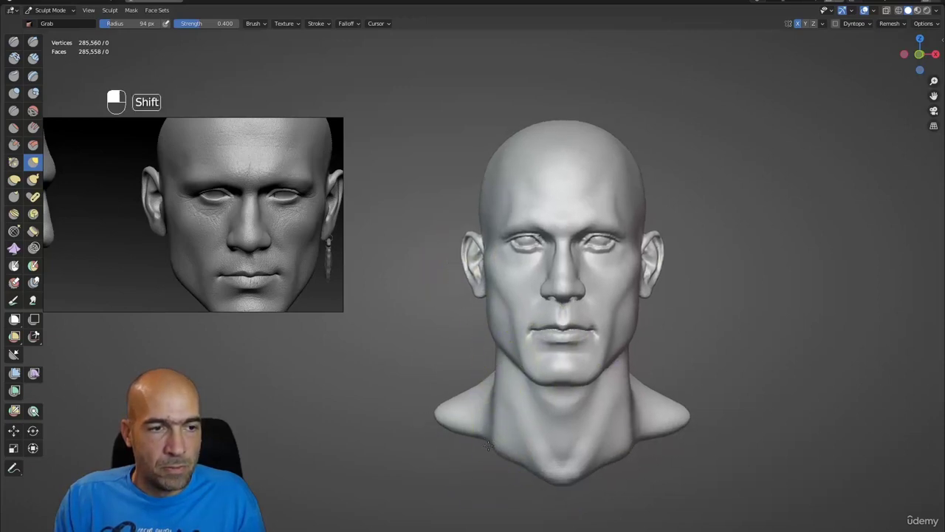
{"action": "mouse_move", "coordinate": [488, 445]}
{"action": "left_mouse_down", "text": "alt+shift"}
{"action": "mouse_move", "coordinate": [492, 424]}
{"action": "mouse_move", "coordinate": [569, 399]}
{"action": "mouse_move", "coordinate": [621, 363]}
{"action": "mouse_move", "coordinate": [627, 344]}
{"action": "mouse_move", "coordinate": [656, 338]}
{"action": "mouse_move", "coordinate": [594, 328]}
{"action": "mouse_move", "coordinate": [532, 295]}
{"action": "left_mouse_up", "text": "alt+shift"}
{"action": "scroll", "coordinate": [630, 344], "scroll_direction": "up", "scroll_amount": 2}
{"action": "key", "text": "g"}
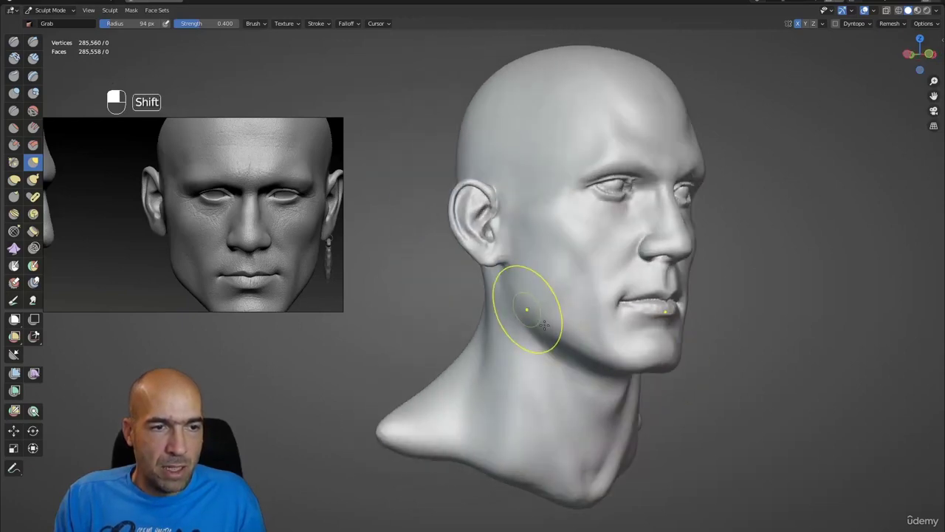
{"action": "mouse_move", "coordinate": [589, 385]}
{"action": "left_mouse_down", "text": "alt"}
{"action": "mouse_move", "coordinate": [643, 393]}
{"action": "mouse_move", "coordinate": [608, 386]}
{"action": "mouse_move", "coordinate": [585, 332]}
{"action": "mouse_move", "coordinate": [612, 297]}
{"action": "left_mouse_up", "text": "alt"}
{"action": "scroll", "coordinate": [588, 348], "scroll_direction": "up", "scroll_amount": 4}
- Sharpen the bridge of the nose with Draw Sharp from a front view
{"action": "key", "text": "1"}
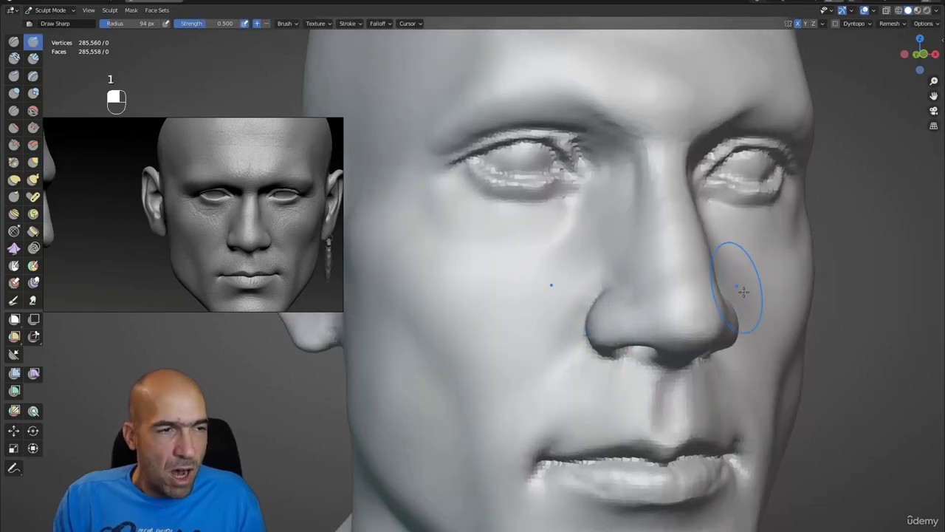
{"action": "left_click_drag", "start_coordinate": [737, 289], "coordinate": [717, 319], "text": "ctrl+alt"}
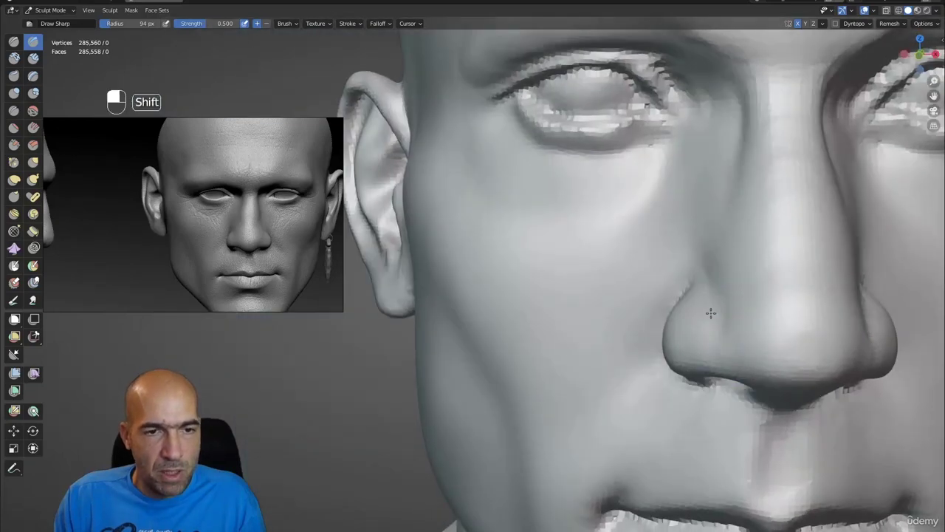
{"action": "middle_click_drag", "start_coordinate": [711, 313], "coordinate": [697, 302], "text": "alt"}
{"action": "middle_click_drag", "start_coordinate": [625, 264], "coordinate": [601, 222]}
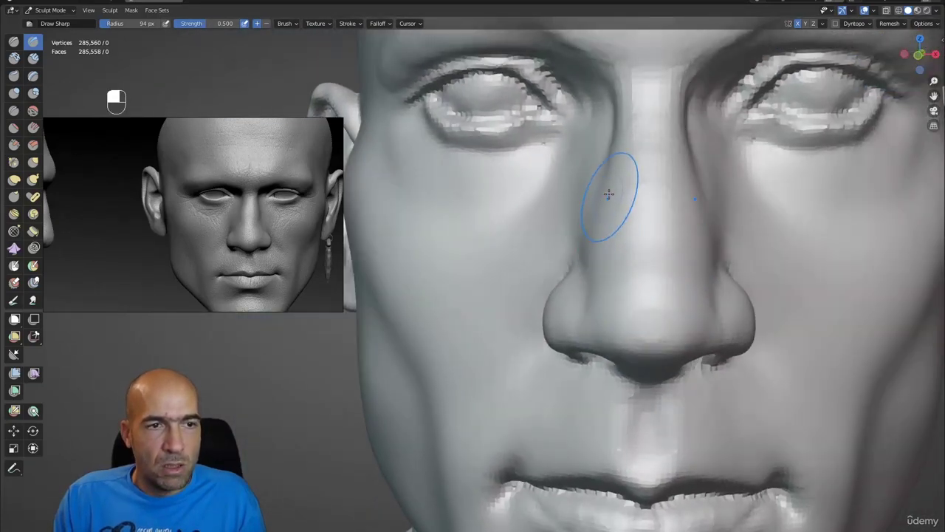
{"action": "mouse_move", "coordinate": [607, 164]}
{"action": "left_mouse_down", "text": "ctrl"}
{"action": "mouse_move", "coordinate": [612, 116]}
{"action": "mouse_move", "coordinate": [619, 197]}
{"action": "mouse_move", "coordinate": [612, 164]}
{"action": "left_mouse_up", "text": "ctrl"}
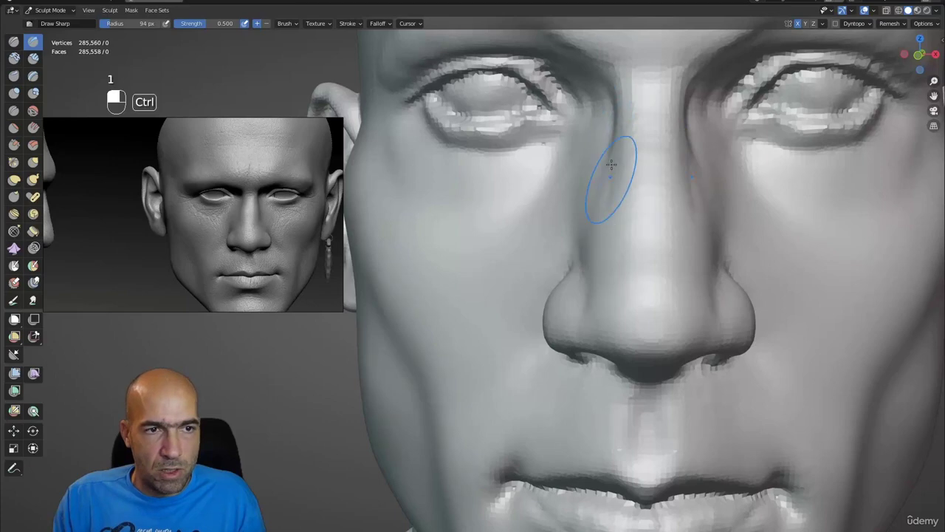
{"action": "scroll", "coordinate": [559, 237], "scroll_direction": "down", "scroll_amount": 3}
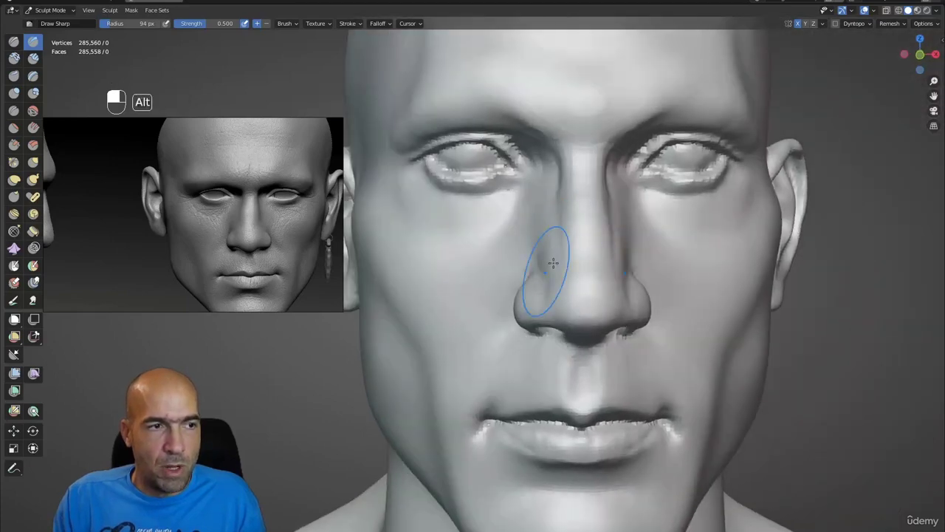
{"action": "middle_click_drag", "start_coordinate": [553, 263], "coordinate": [539, 263], "text": "alt"}
- Switch to the 94 px Grab brush and inspect the nostril wings from front and side
{"action": "key", "text": "g"}
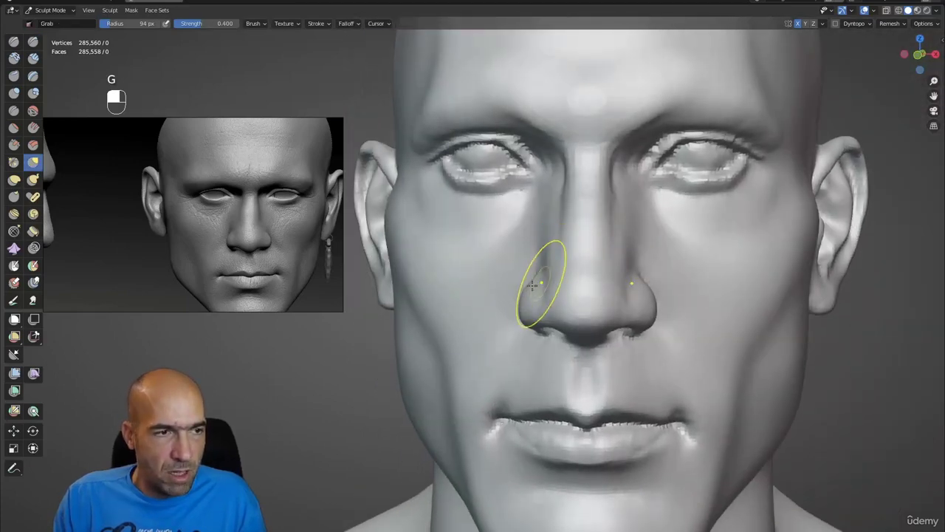
{"action": "scroll", "coordinate": [533, 285], "scroll_direction": "down", "scroll_amount": 2}
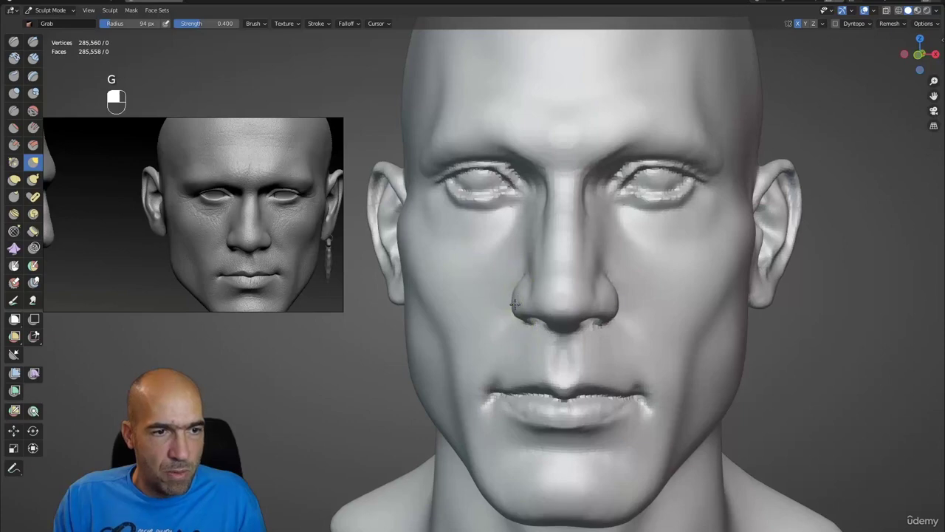
{"action": "scroll", "coordinate": [528, 274], "scroll_direction": "up", "scroll_amount": 4}
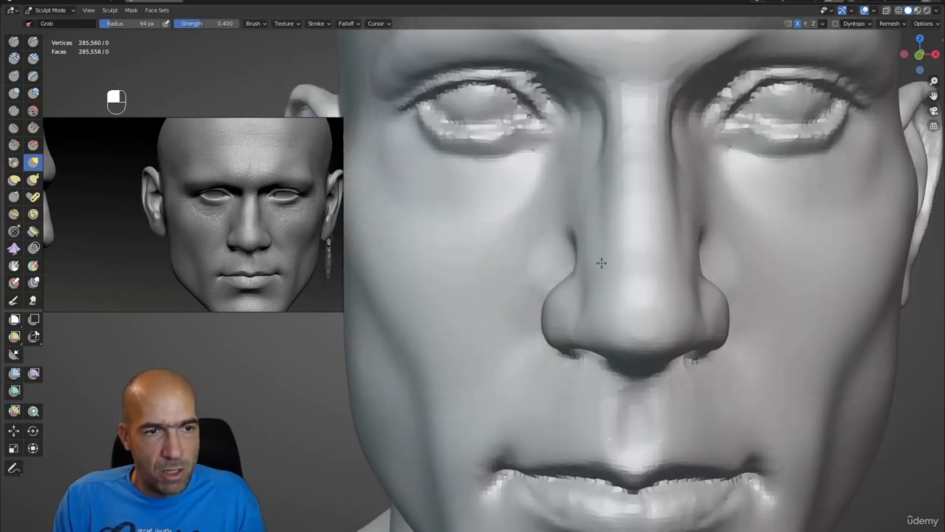
{"action": "scroll", "coordinate": [602, 276], "scroll_direction": "down", "scroll_amount": 4}
{"action": "mouse_move", "coordinate": [588, 295]}
{"action": "middle_mouse_down", "text": "alt"}
{"action": "mouse_move", "coordinate": [612, 288]}
{"action": "mouse_move", "coordinate": [603, 288]}
{"action": "middle_mouse_up", "text": "alt"}
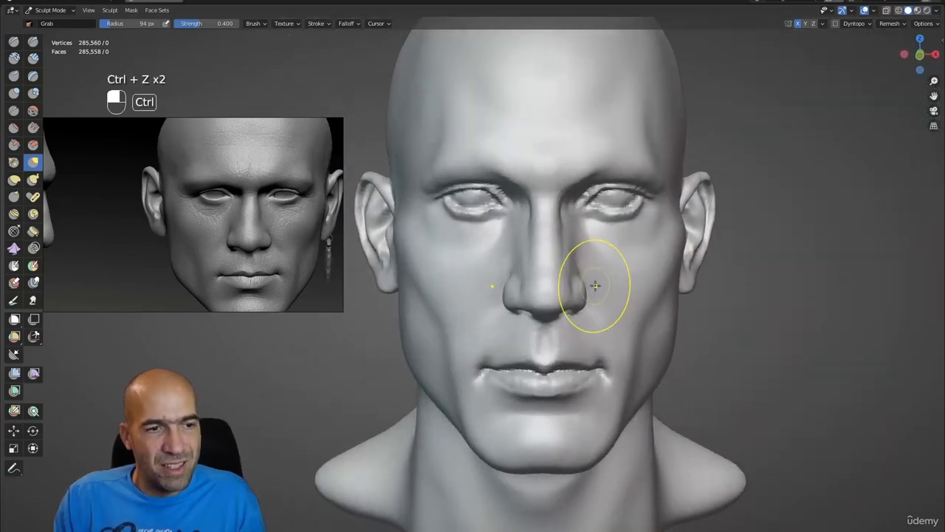
{"action": "scroll", "coordinate": [574, 287], "scroll_direction": "up", "scroll_amount": 6}
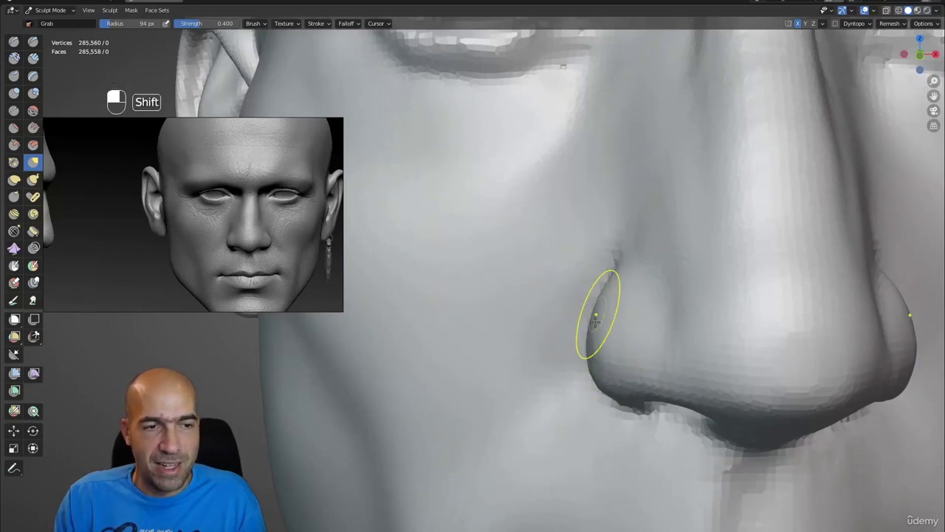
{"action": "scroll", "coordinate": [596, 319], "scroll_direction": "down", "scroll_amount": 7}
{"action": "scroll", "coordinate": [586, 264], "scroll_direction": "up", "scroll_amount": 2}
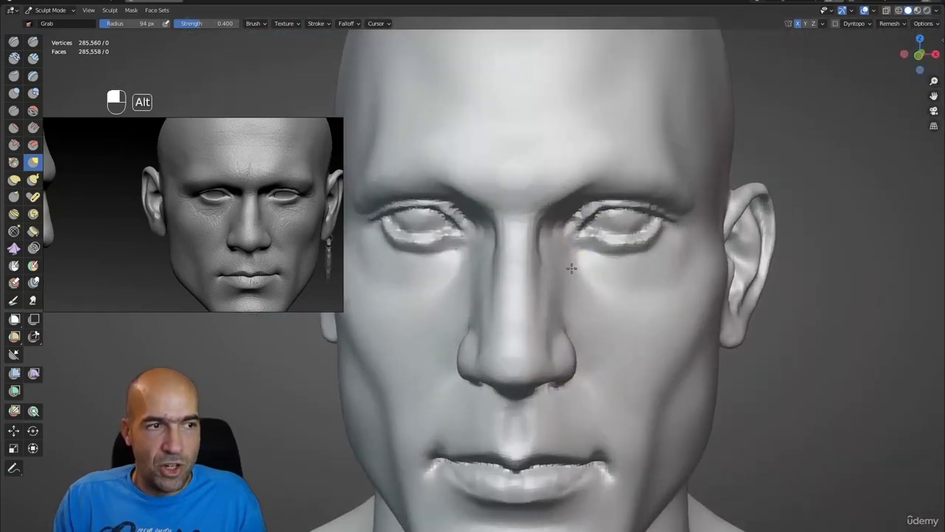
{"action": "scroll", "coordinate": [569, 262], "scroll_direction": "up", "scroll_amount": 3}
{"action": "scroll", "coordinate": [507, 194], "scroll_direction": "down", "scroll_amount": 3}
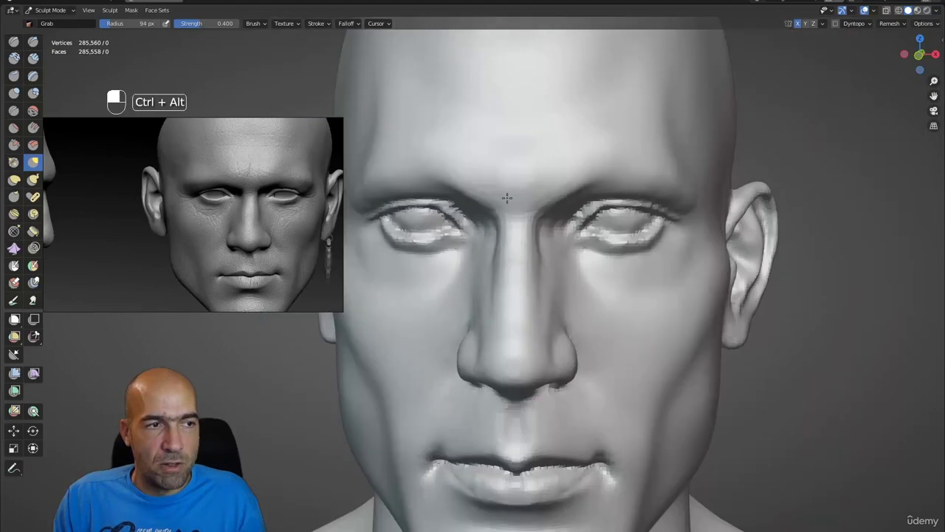
{"action": "scroll", "coordinate": [507, 197], "scroll_direction": "down", "scroll_amount": 3}
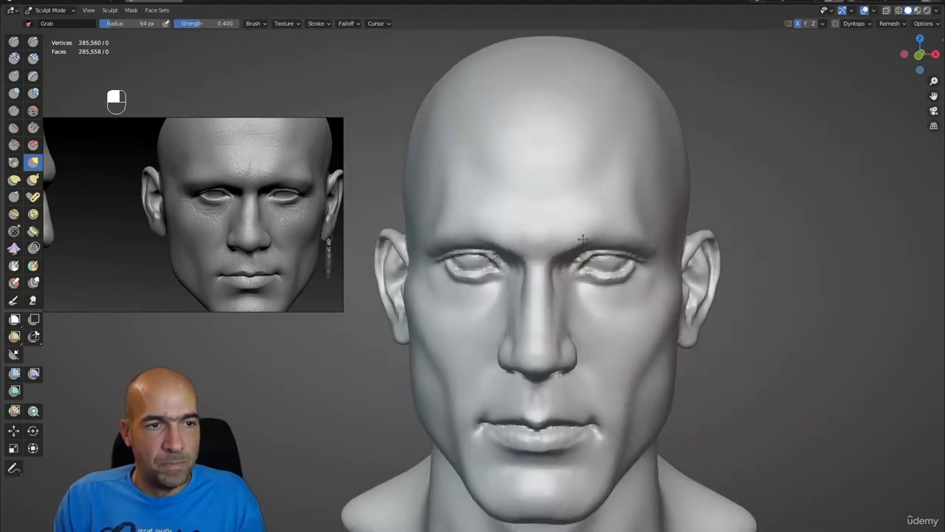
{"action": "scroll", "coordinate": [619, 234], "scroll_direction": "down", "scroll_amount": 2}
- Orbit the head to a side view and undo a trial cheek pull
{"action": "middle_click_drag", "start_coordinate": [628, 268], "coordinate": [677, 258]}
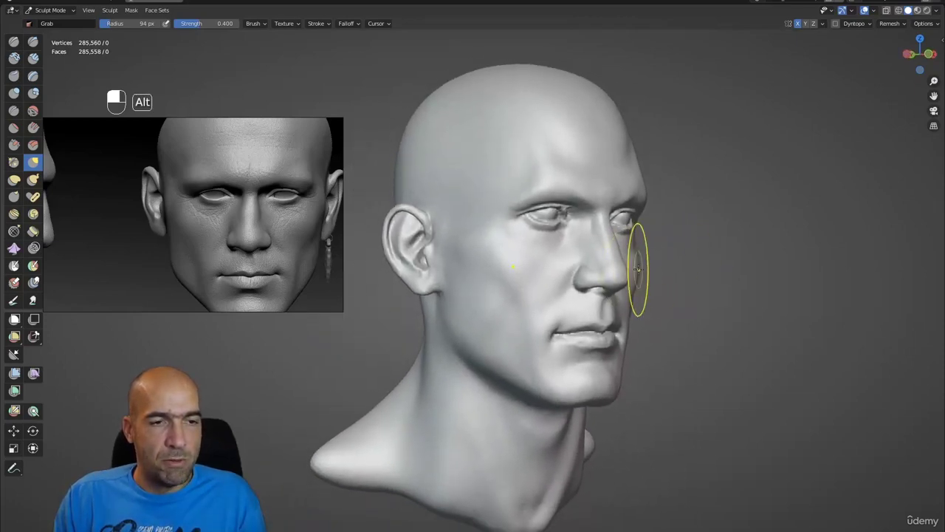
{"action": "left_click_drag", "start_coordinate": [636, 270], "coordinate": [660, 269]}
{"action": "mouse_move", "coordinate": [691, 285]}
{"action": "middle_mouse_down"}
{"action": "mouse_move", "coordinate": [628, 285]}
{"action": "mouse_move", "coordinate": [673, 284]}
{"action": "middle_mouse_up"}
{"action": "key", "text": "ctrl+z"}
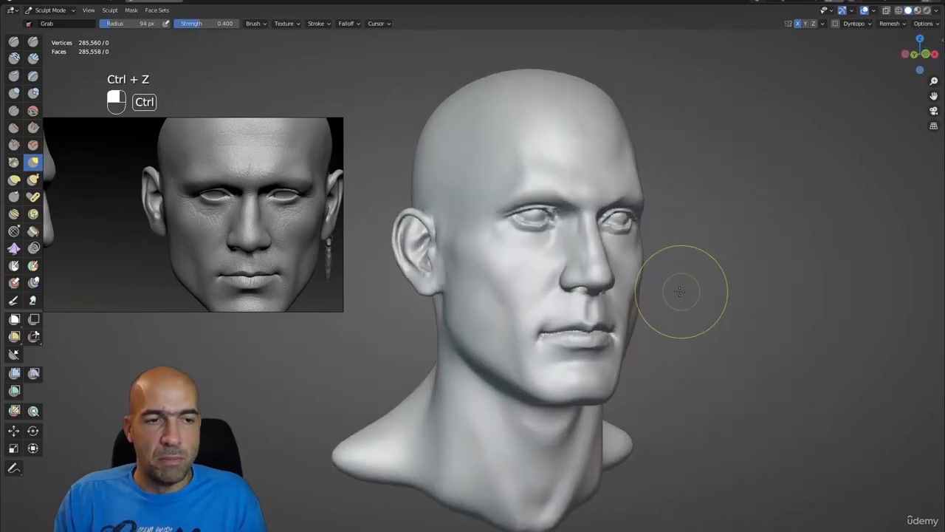
{"action": "mouse_move", "coordinate": [681, 289]}
{"action": "left_mouse_down", "text": "alt"}
{"action": "mouse_move", "coordinate": [665, 260]}
{"action": "mouse_move", "coordinate": [627, 260]}
{"action": "mouse_move", "coordinate": [661, 259]}
{"action": "mouse_move", "coordinate": [627, 251]}
{"action": "left_mouse_up", "text": "alt"}
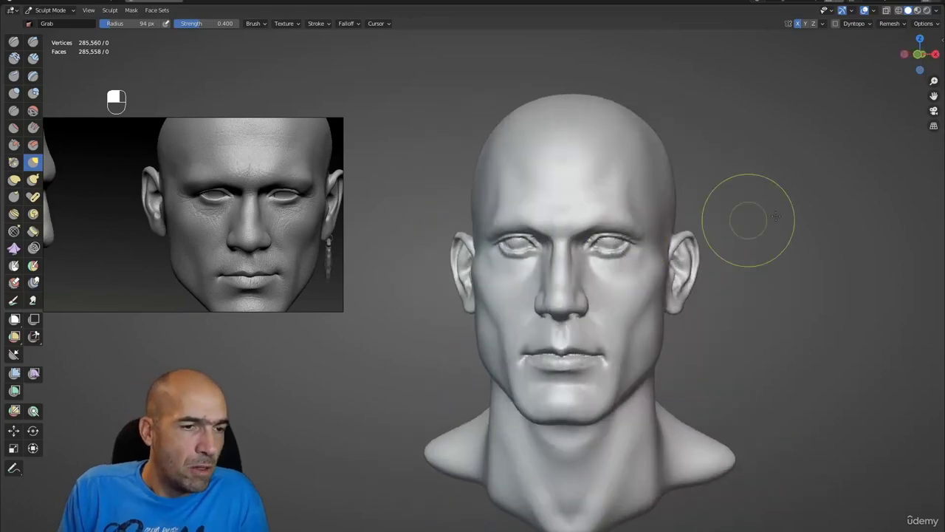
- Move the side-and-front reference image into view and leave Sculpt Mode for Object Mode
{"action": "scroll", "coordinate": [272, 258], "scroll_direction": "down", "scroll_amount": 3}
{"action": "left_click", "coordinate": [273, 259]}
{"action": "left_click_drag", "start_coordinate": [272, 257], "coordinate": [222, 248]}
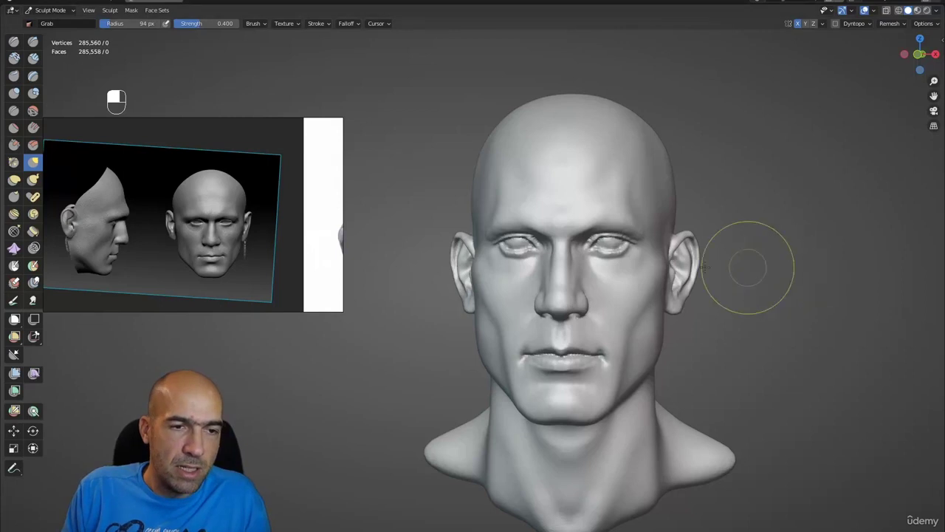
{"action": "key", "text": "ctrl+Tab"}
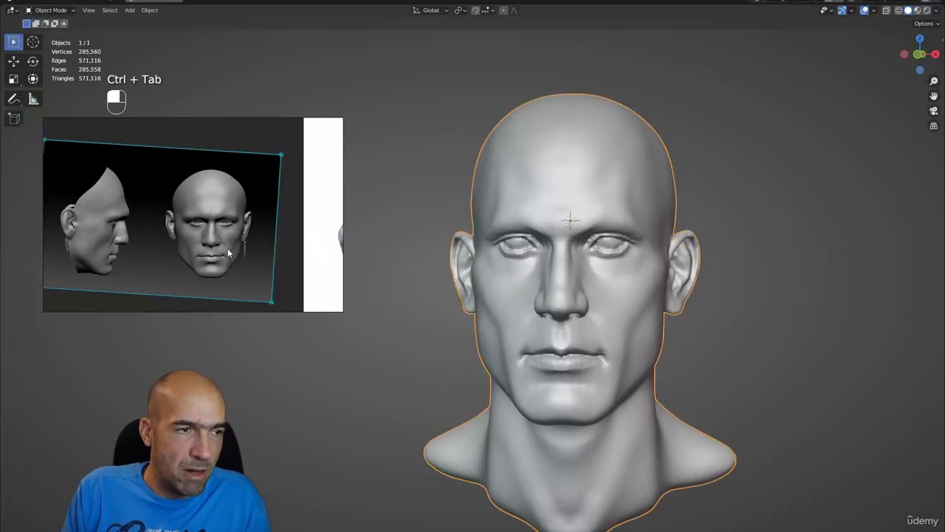
- Restore the Outliner and Properties panels and rename Sphere.001 to the reference subject's full name
{"action": "key", "text": "ctrl+space"}
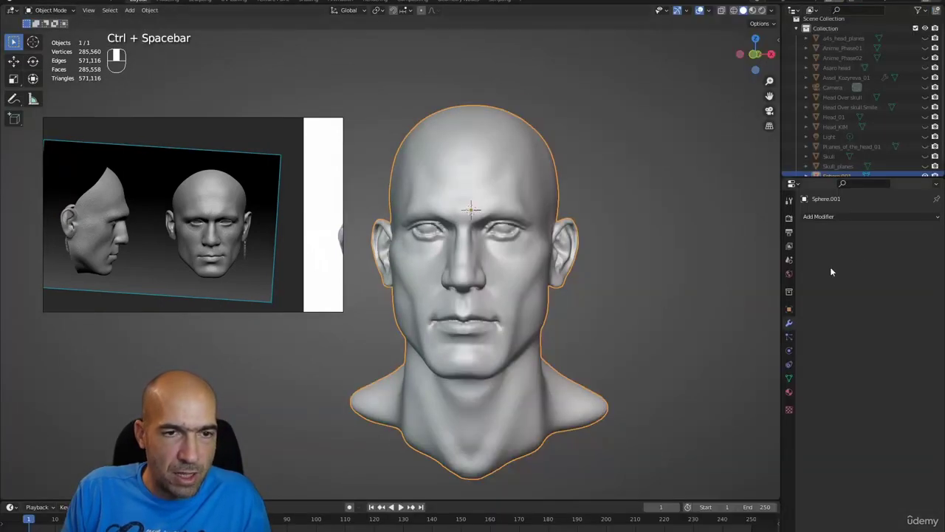
{"action": "scroll", "coordinate": [842, 162], "scroll_direction": "down", "scroll_amount": 1}
{"action": "double_click", "coordinate": [845, 167]}
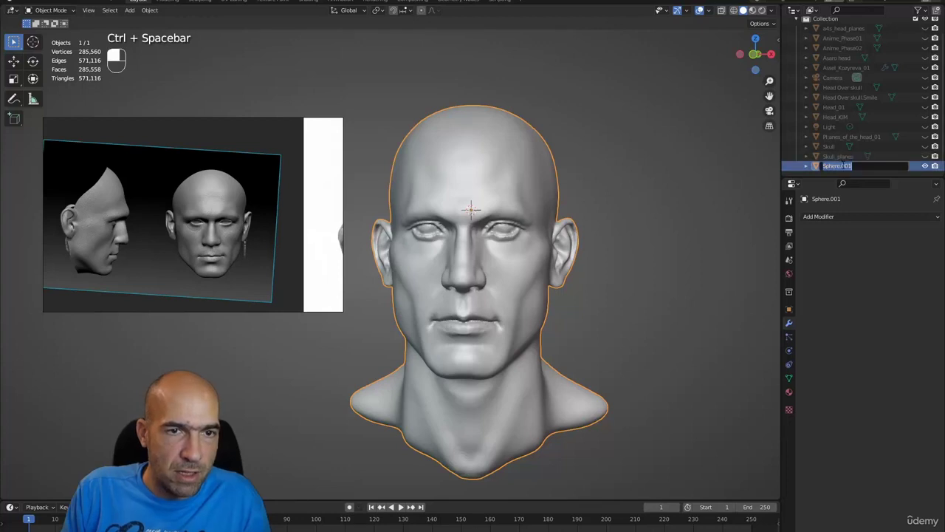
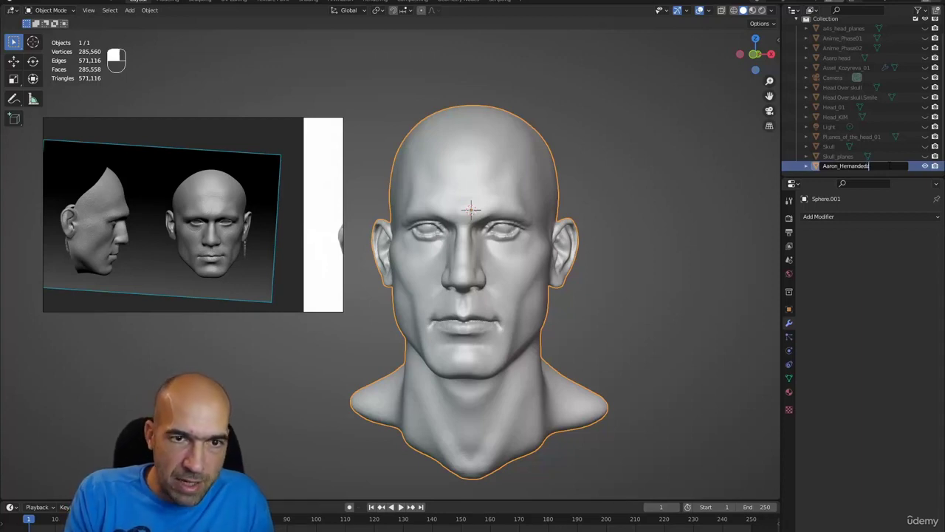
{"action": "key", "text": "Return"}
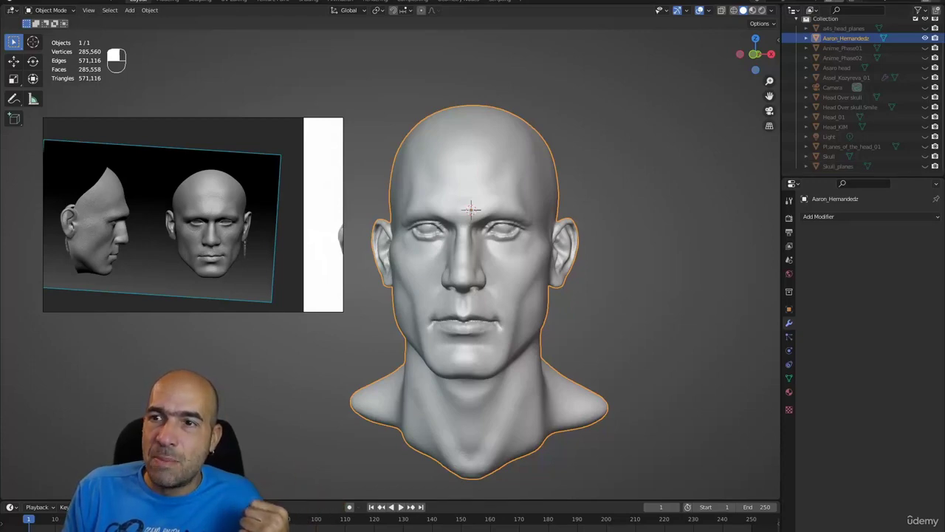
{"action": "key", "text": "alt+Tab"}
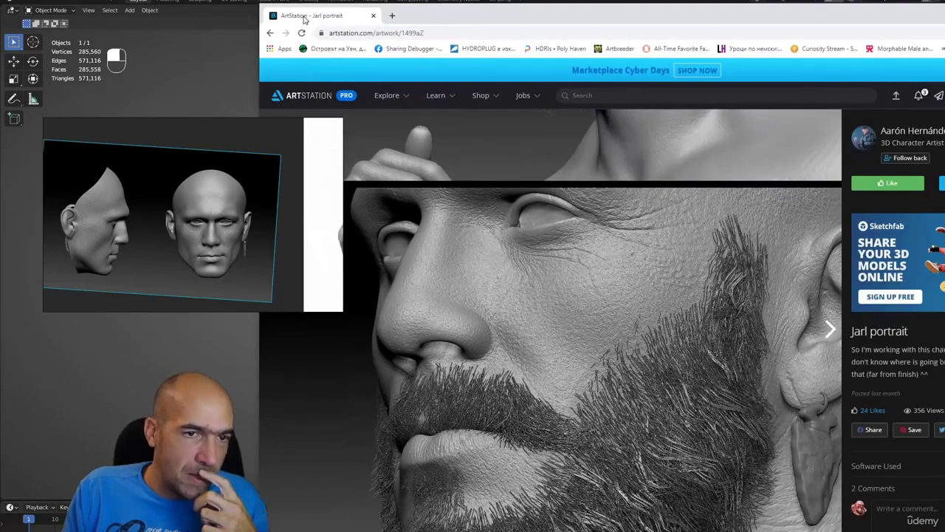
{"action": "left_click_drag", "start_coordinate": [310, 11], "coordinate": [140, 15]}
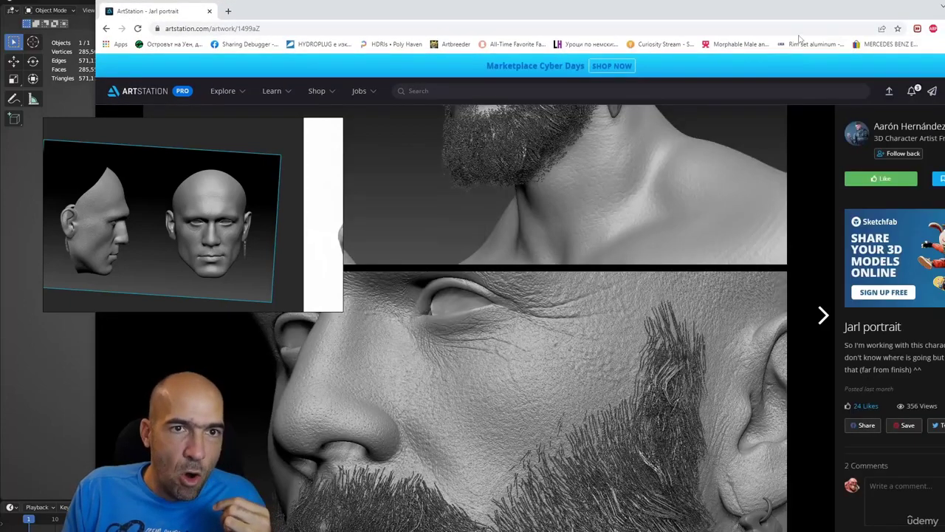
{"action": "left_click_drag", "start_coordinate": [820, 16], "coordinate": [698, 13]}
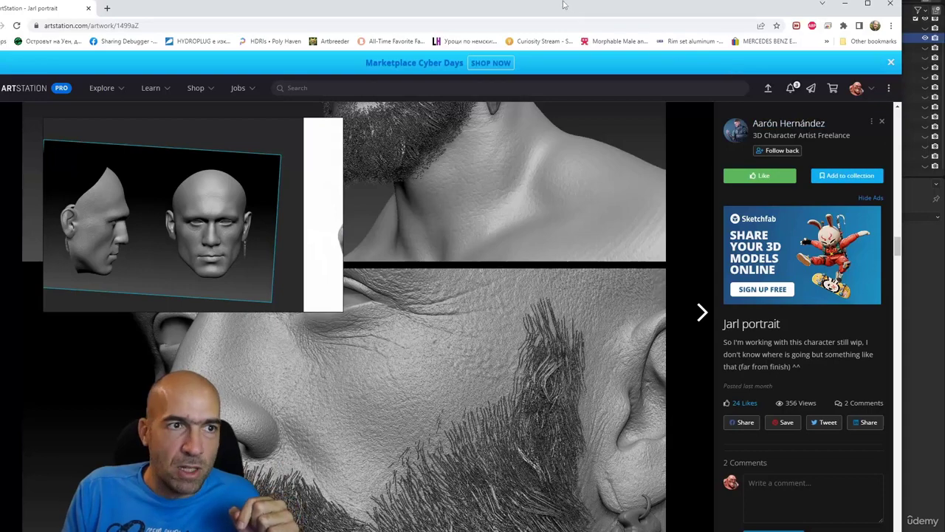
{"action": "left_click_drag", "start_coordinate": [332, 9], "coordinate": [944, 22]}
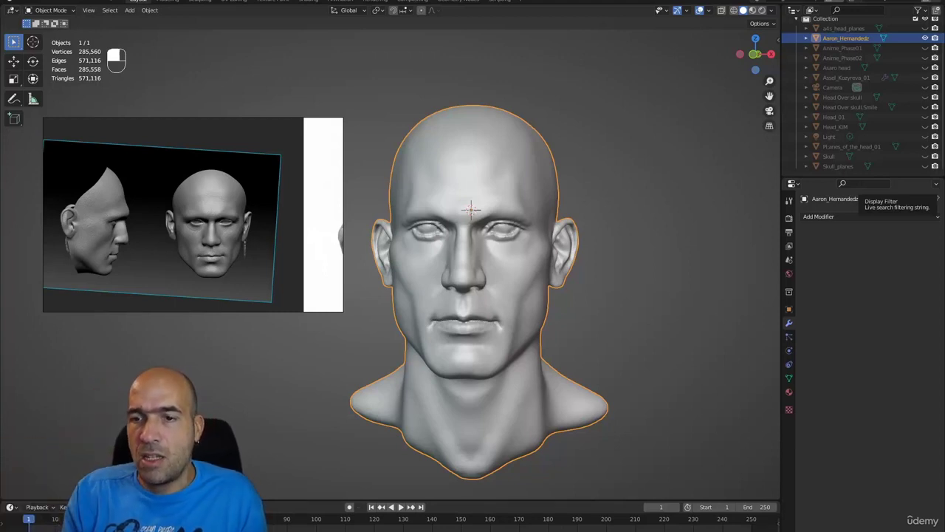
- Deselect the head and turn the Blender view slightly
{"action": "scroll", "coordinate": [637, 201], "scroll_direction": "down", "scroll_amount": 2}
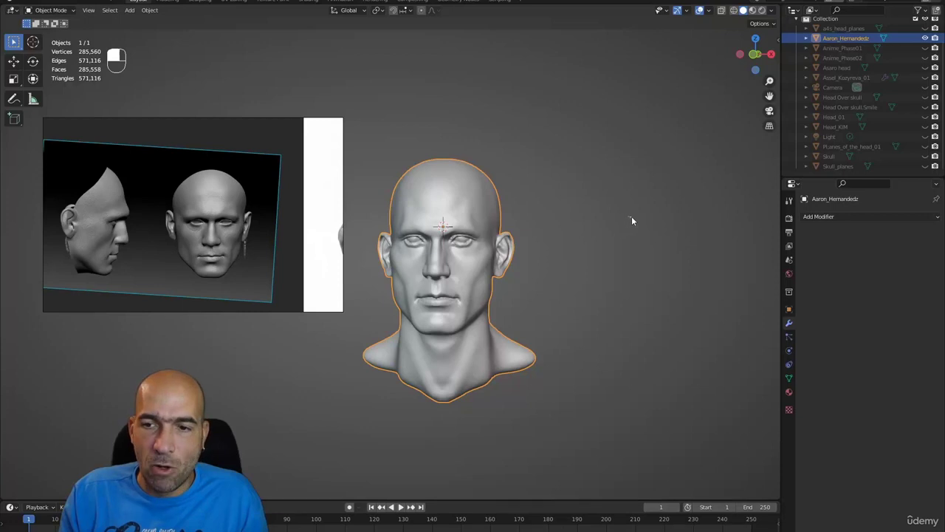
{"action": "left_click", "coordinate": [632, 211]}
{"action": "middle_click_drag", "start_coordinate": [628, 226], "coordinate": [533, 259], "text": "alt"}
{"action": "scroll", "coordinate": [632, 240], "scroll_direction": "up", "scroll_amount": 2}
{"action": "scroll", "coordinate": [283, 277], "scroll_direction": "down", "scroll_amount": 8}
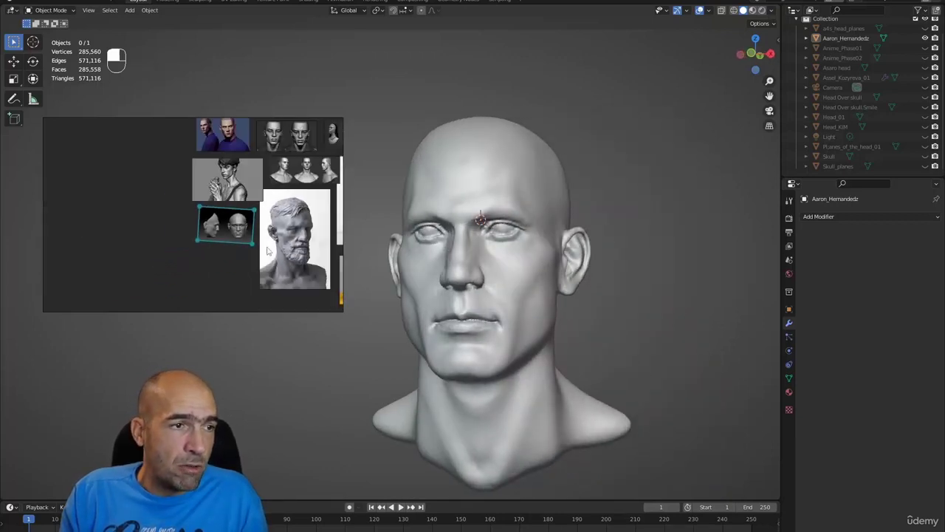
- Pan the PureRef board to other face and skull references, then snap the selected head to front view
{"action": "middle_click_drag", "start_coordinate": [276, 257], "coordinate": [260, 177]}
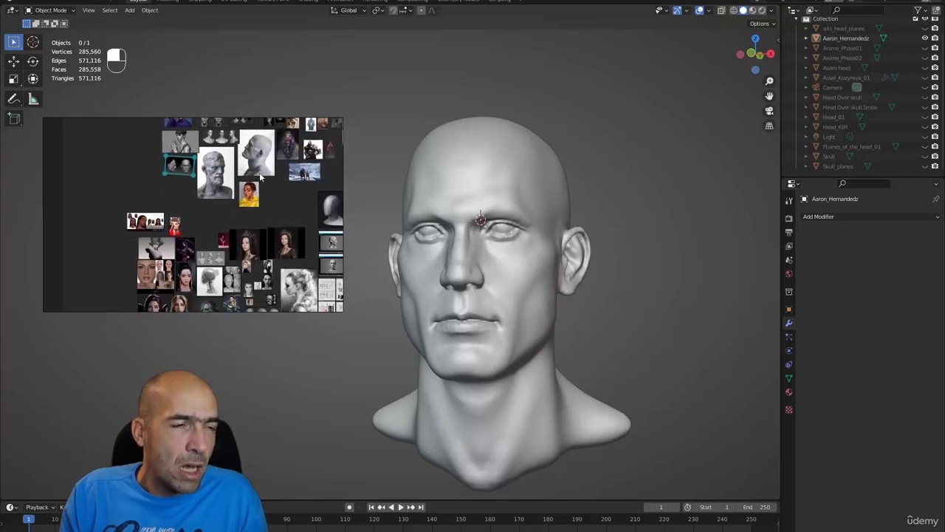
{"action": "middle_click_drag", "start_coordinate": [272, 210], "coordinate": [244, 177]}
{"action": "scroll", "coordinate": [221, 251], "scroll_direction": "up", "scroll_amount": 6}
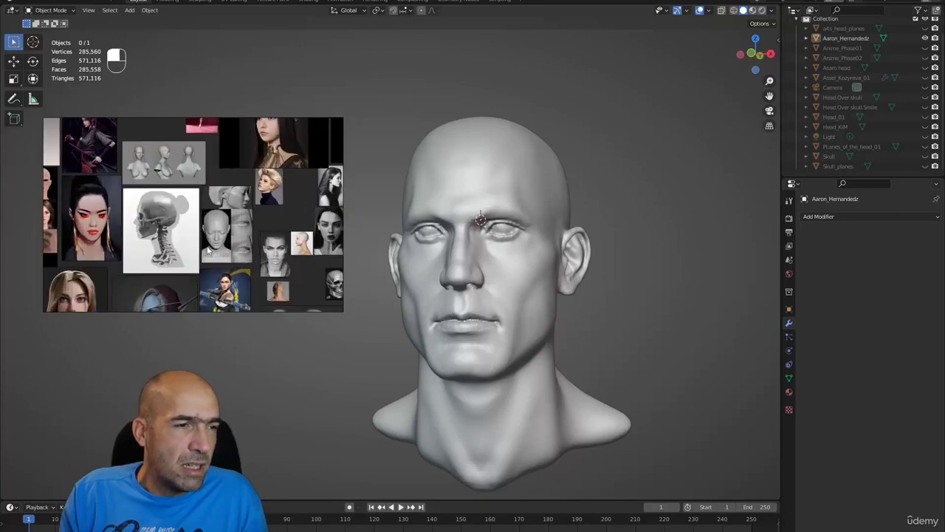
{"action": "middle_click_drag", "start_coordinate": [263, 258], "coordinate": [230, 199]}
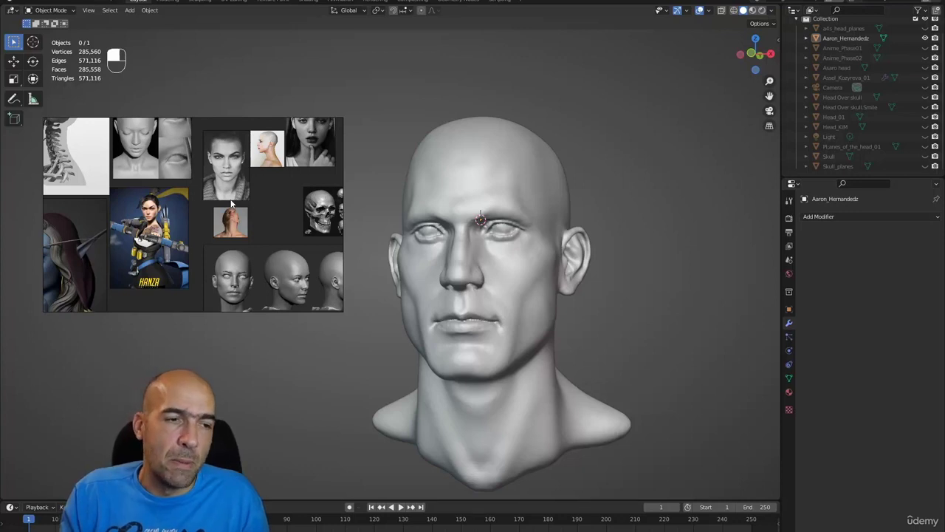
{"action": "left_click", "coordinate": [561, 232]}
{"action": "middle_click_drag", "start_coordinate": [613, 235], "coordinate": [618, 240], "text": "alt"}
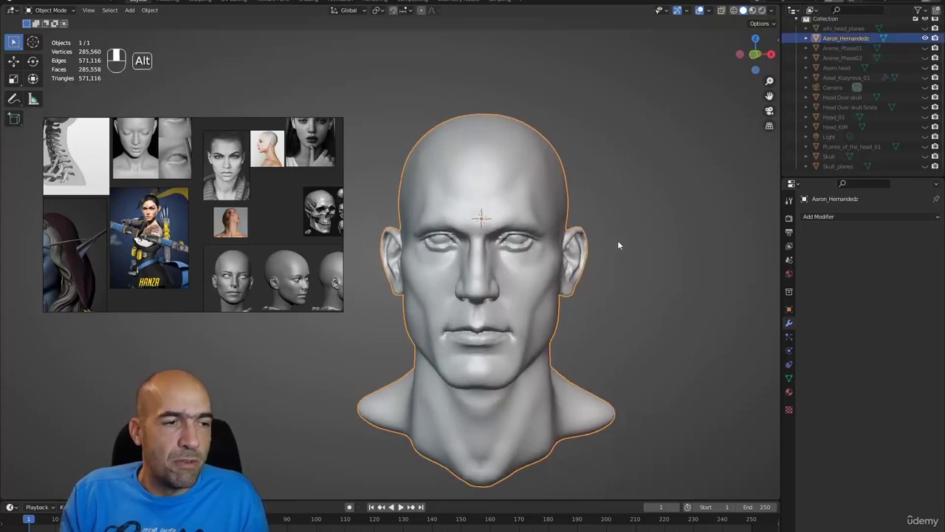